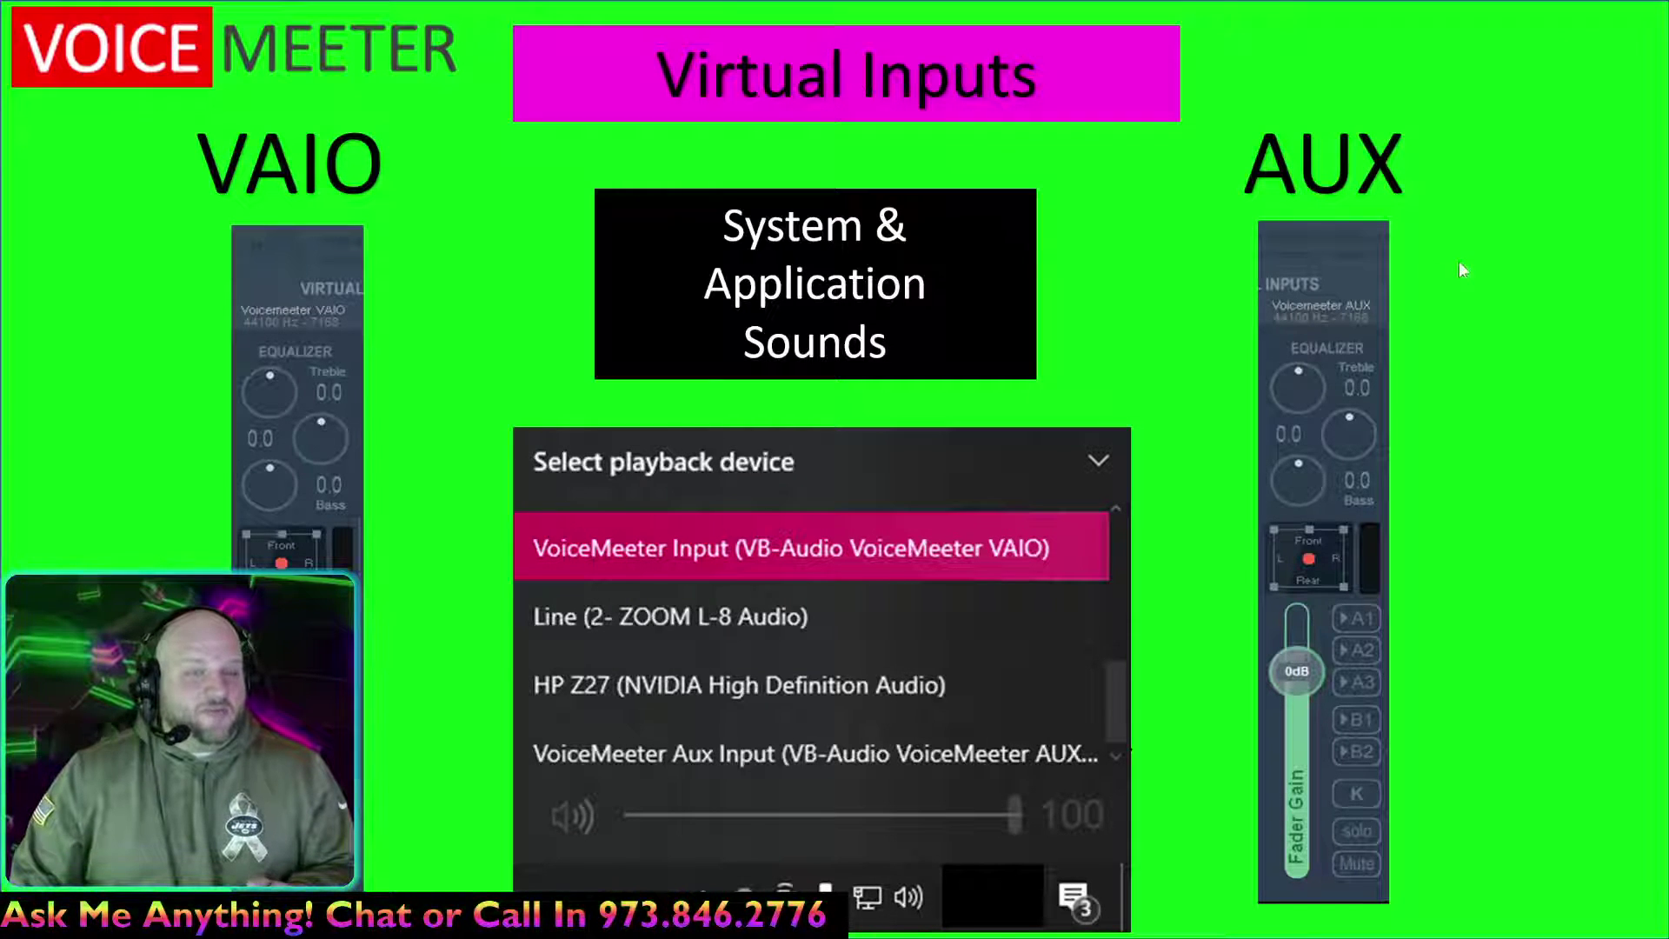
Switch to VirtualDJ, review the master output routing in its audio settings, and close the settings.
click(1061, 530)
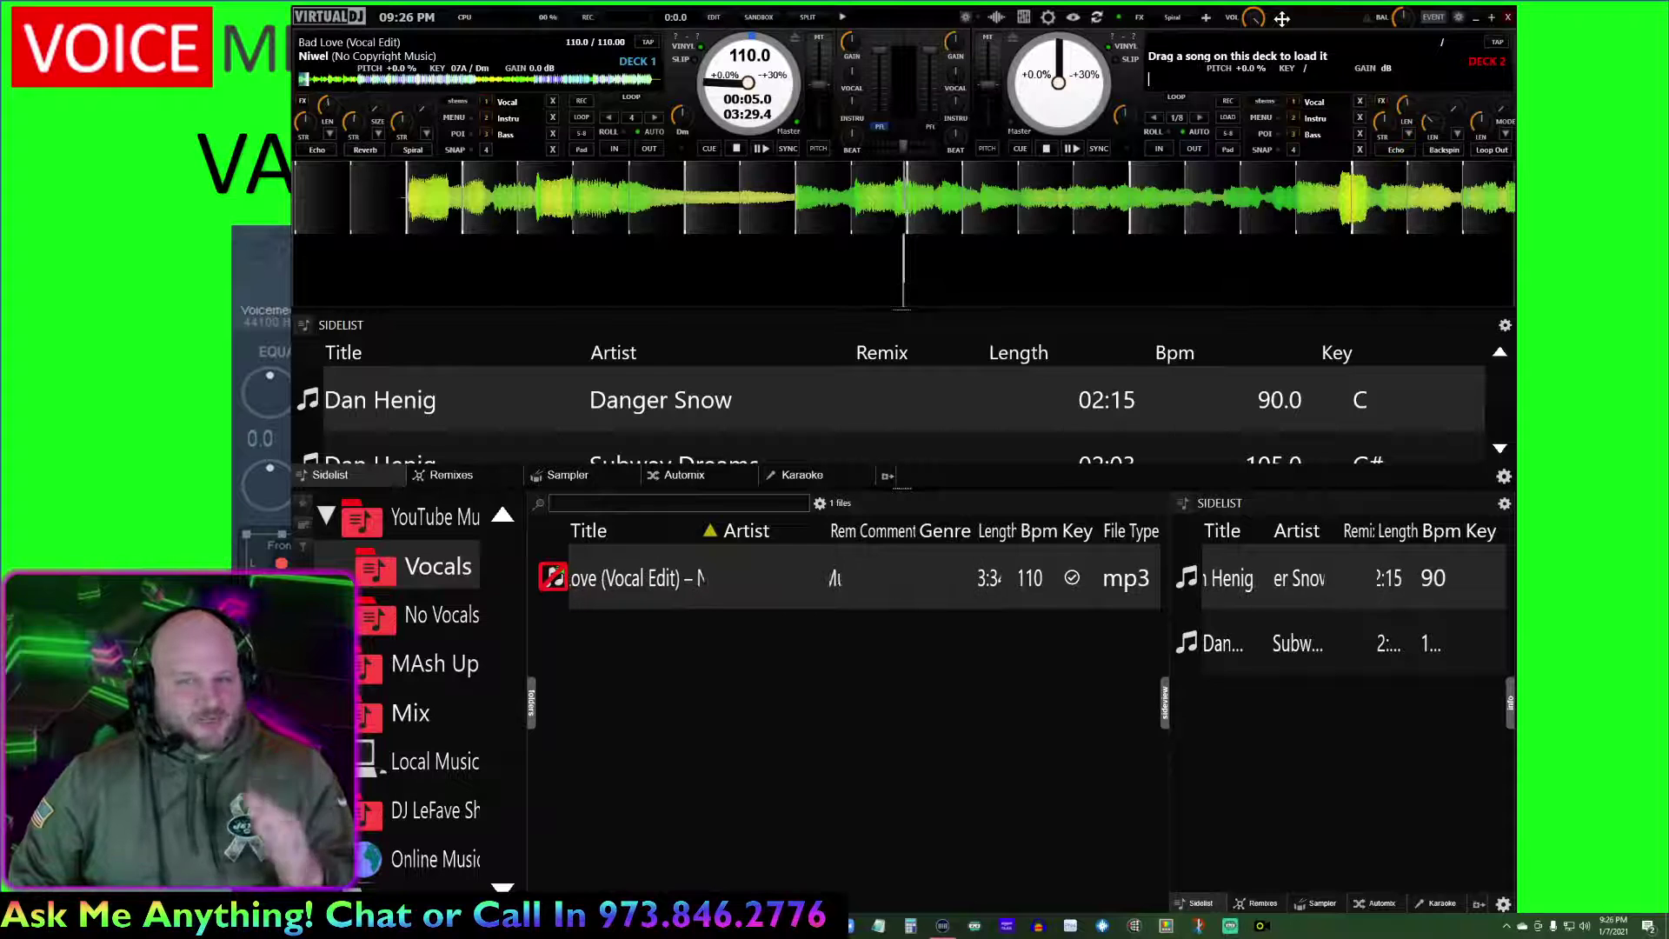
click(1458, 19)
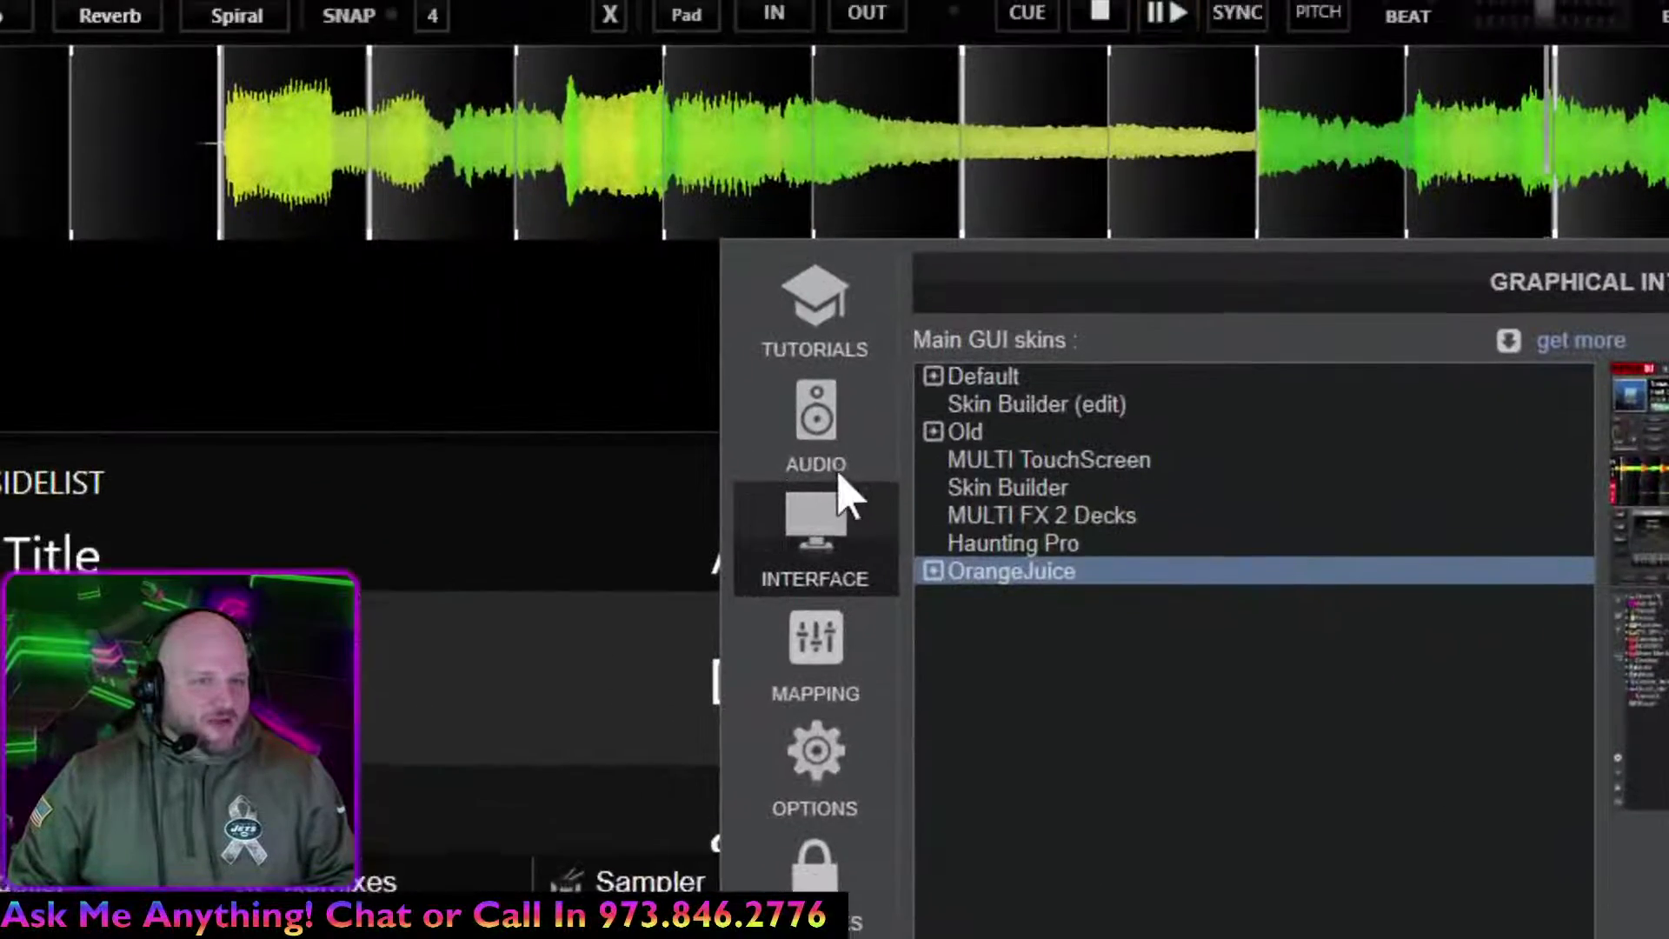
click(825, 444)
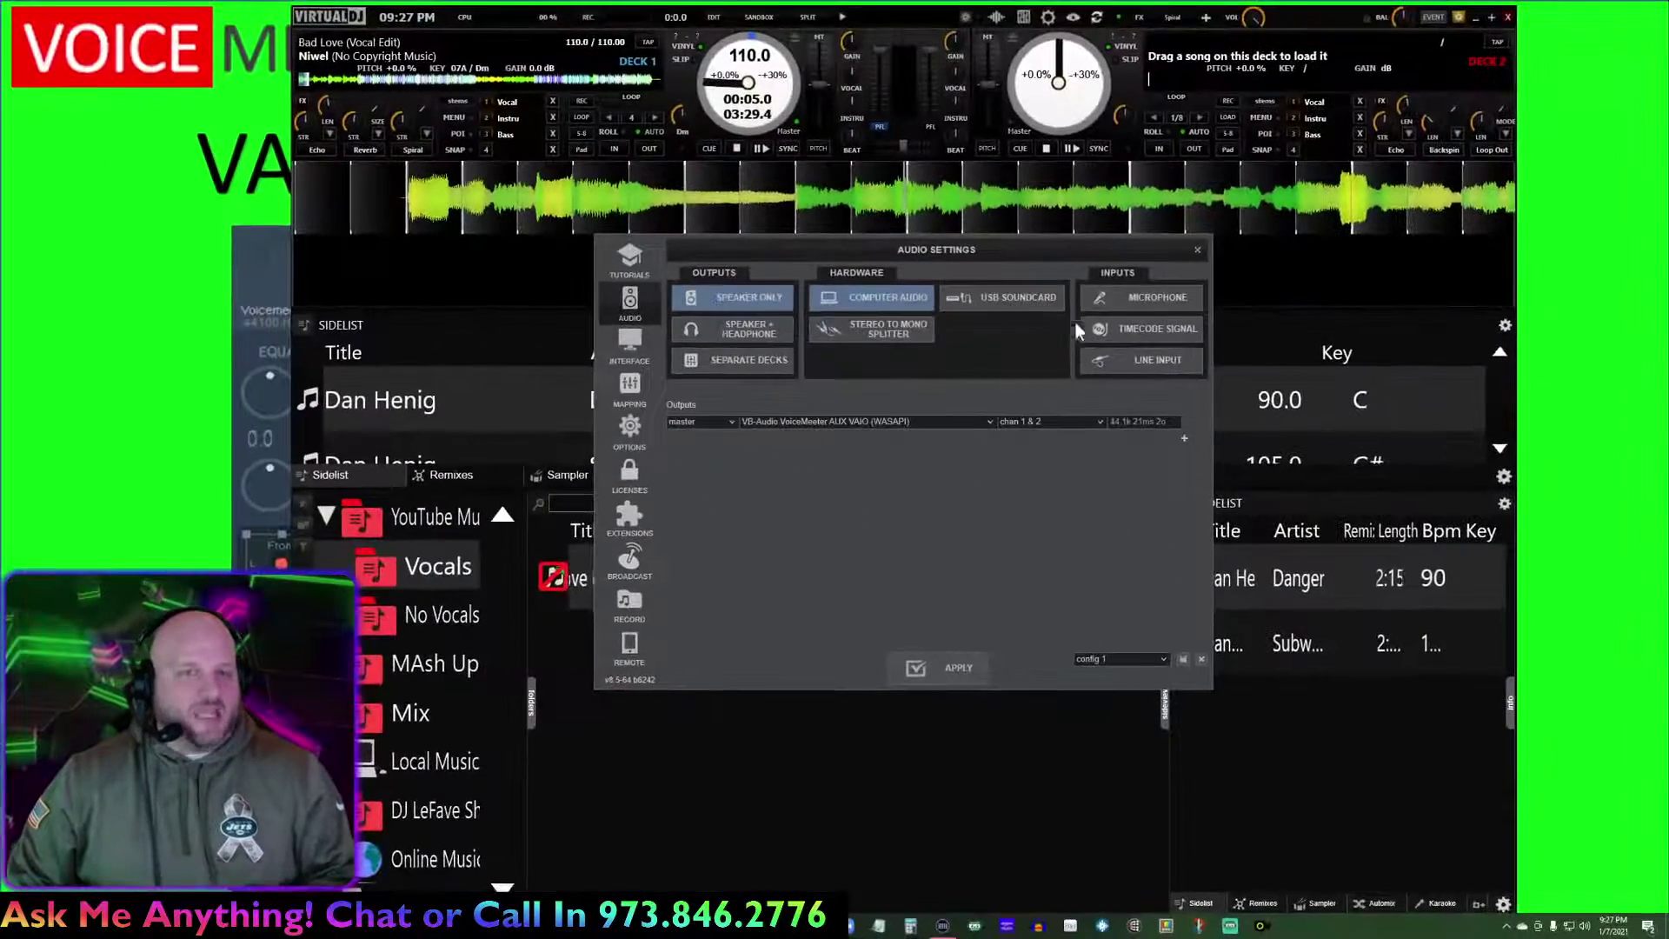
click(1197, 250)
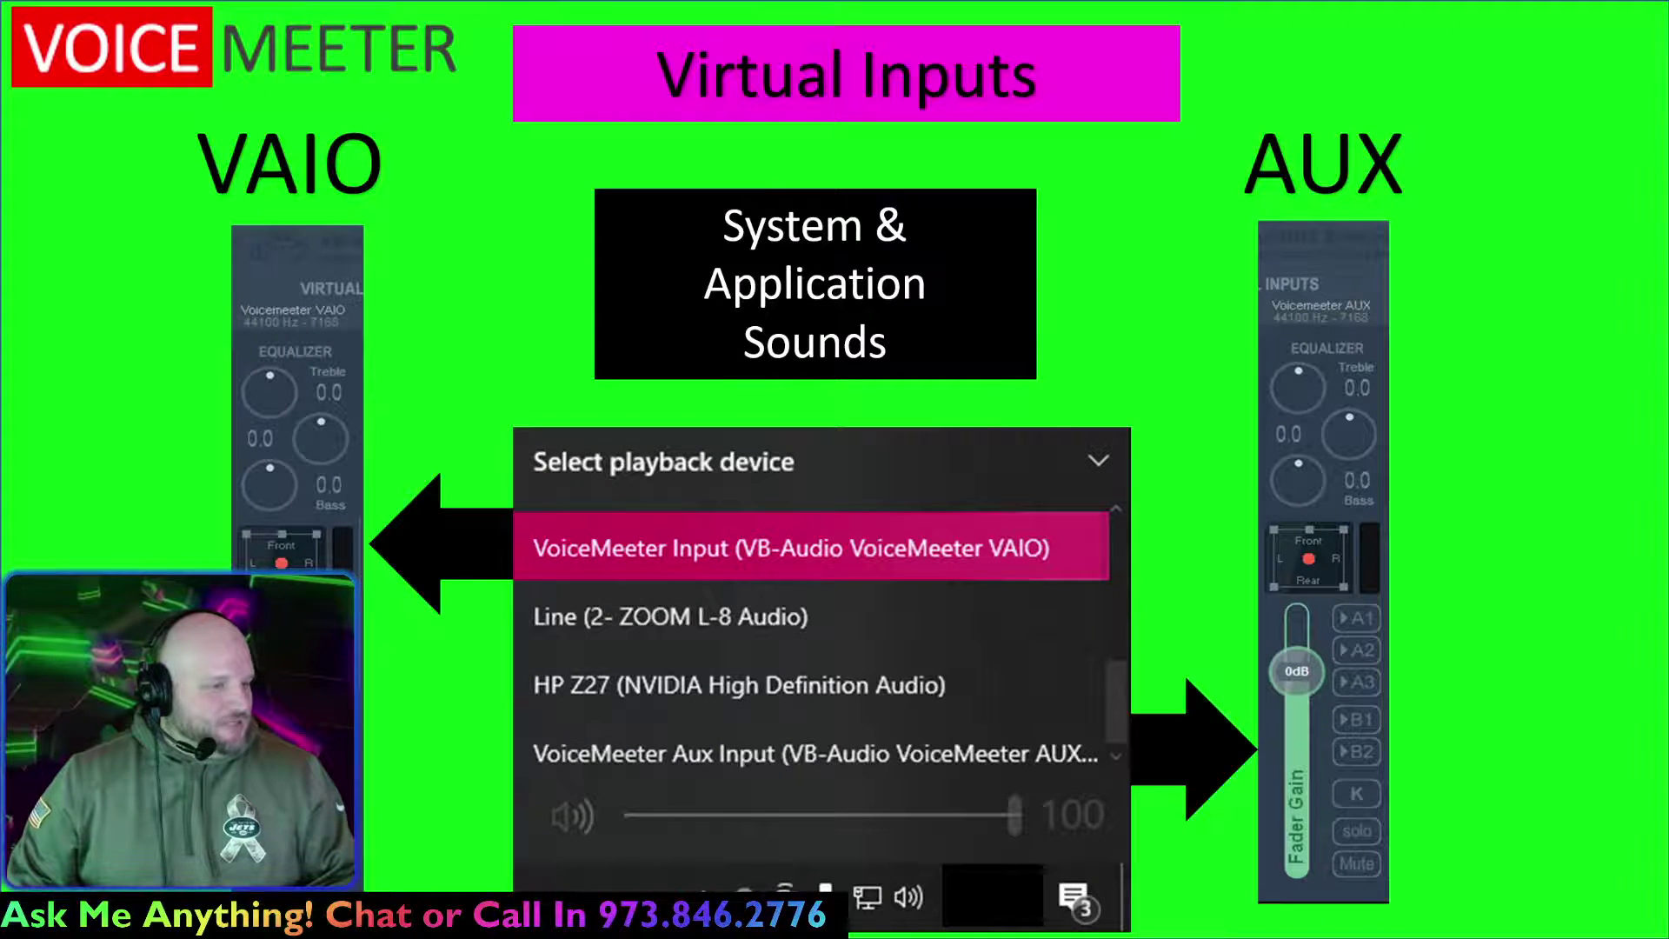
Search Windows for "app sound" and open the sound mixer options.
key(super)
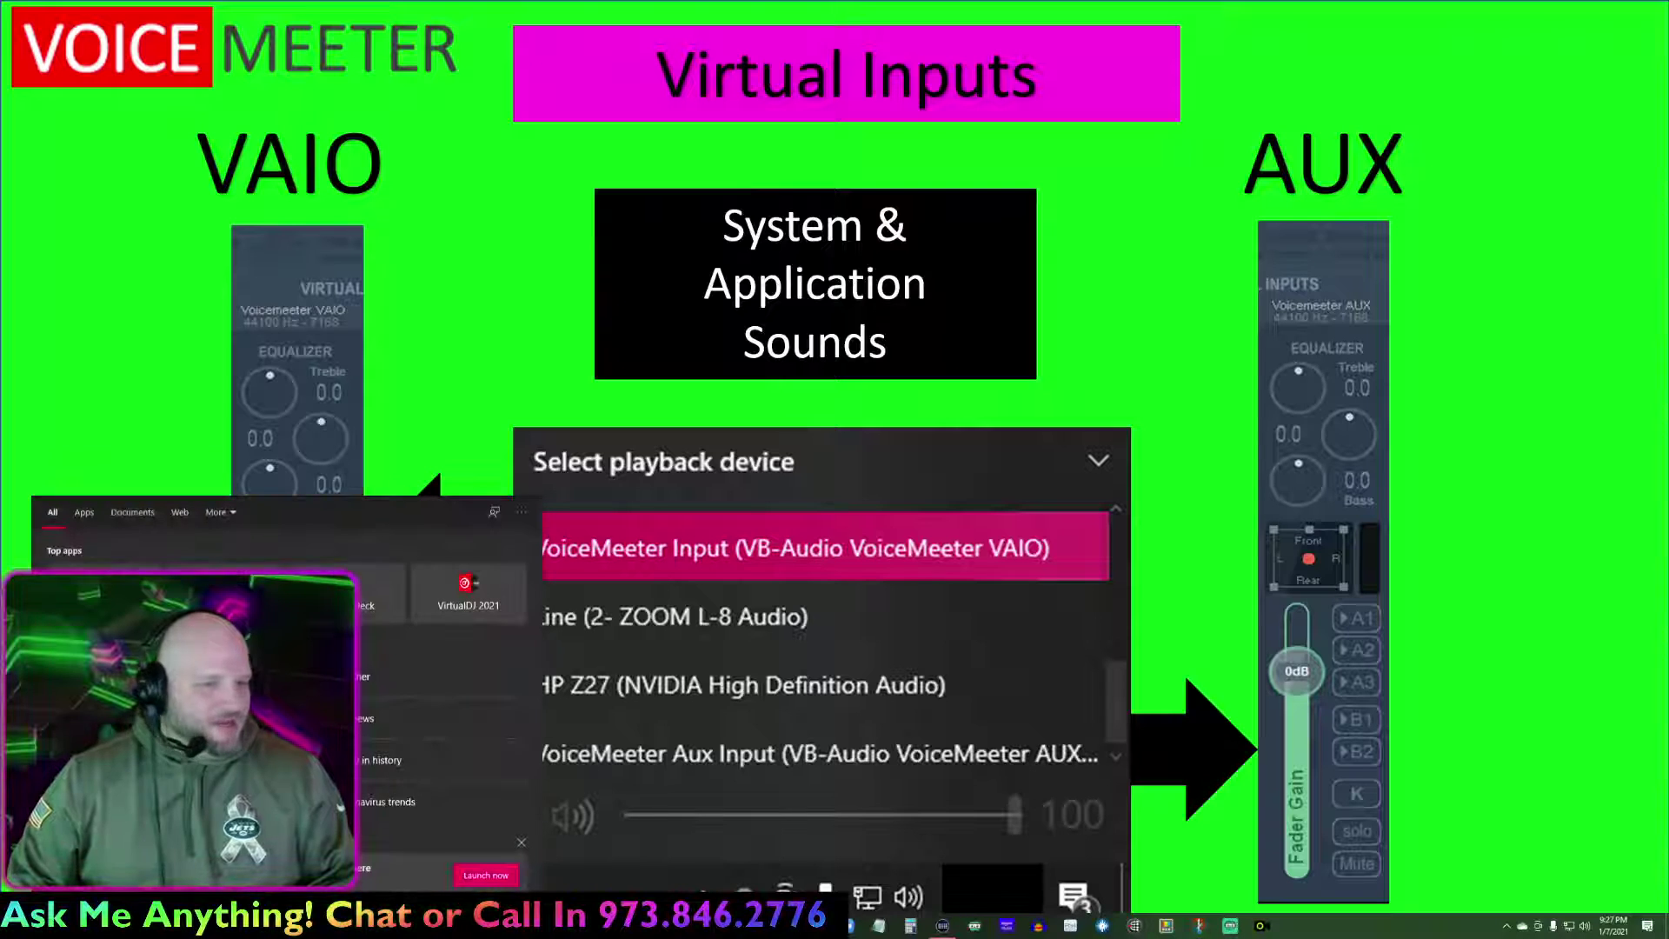
text(snipound)
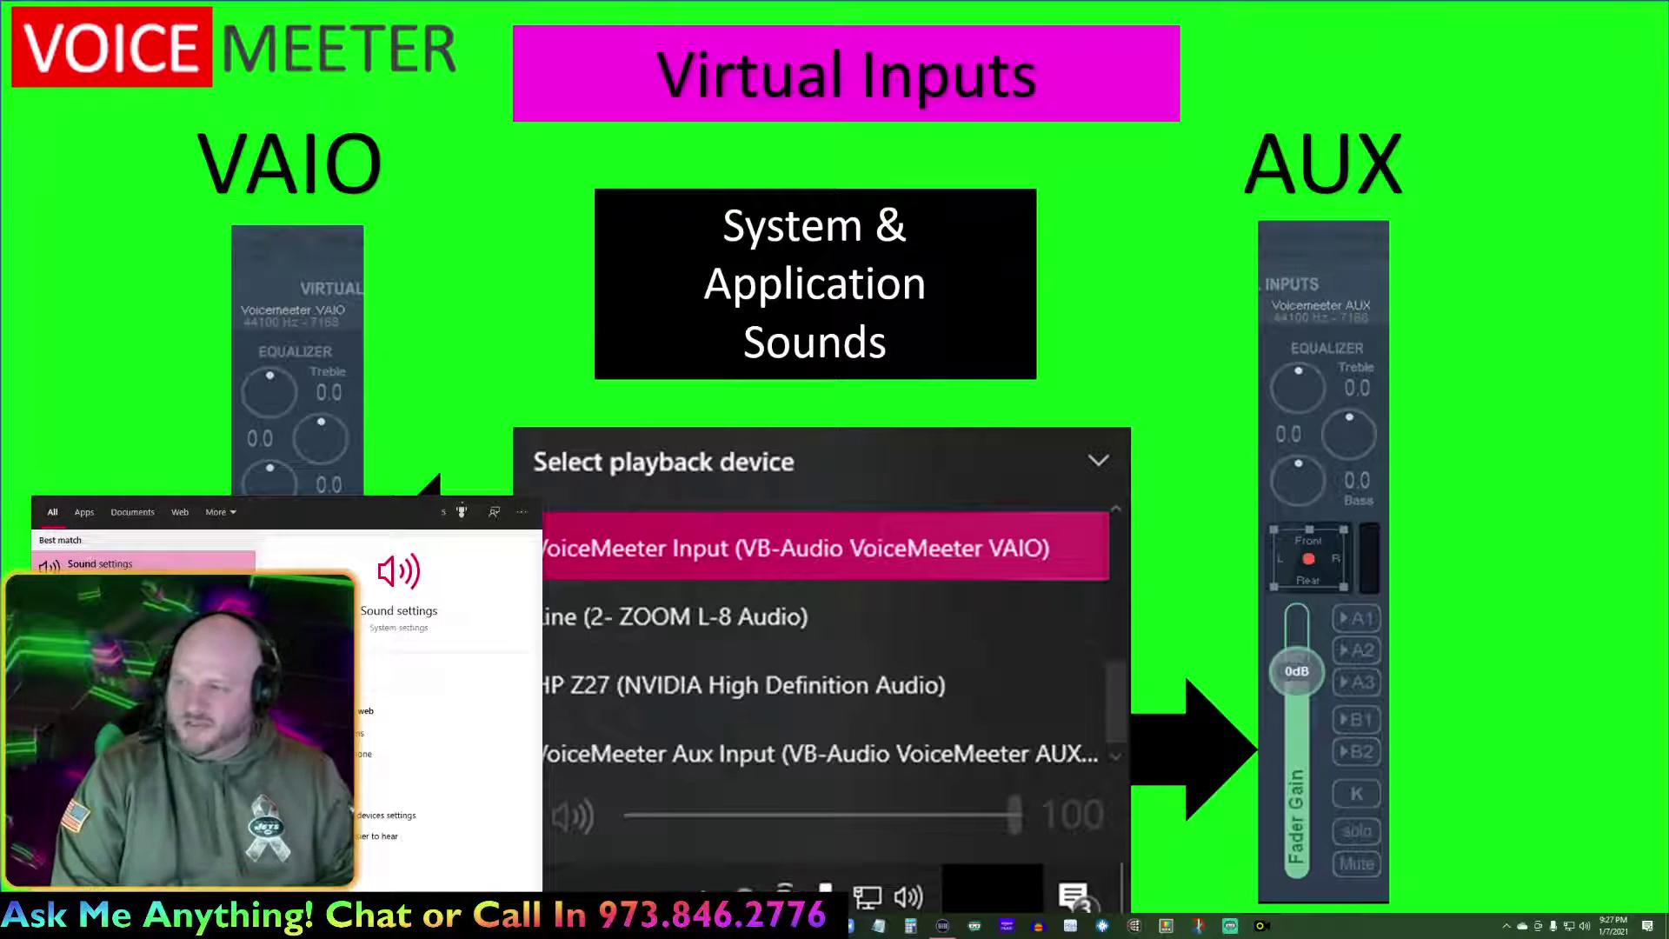
key(BackSpace)
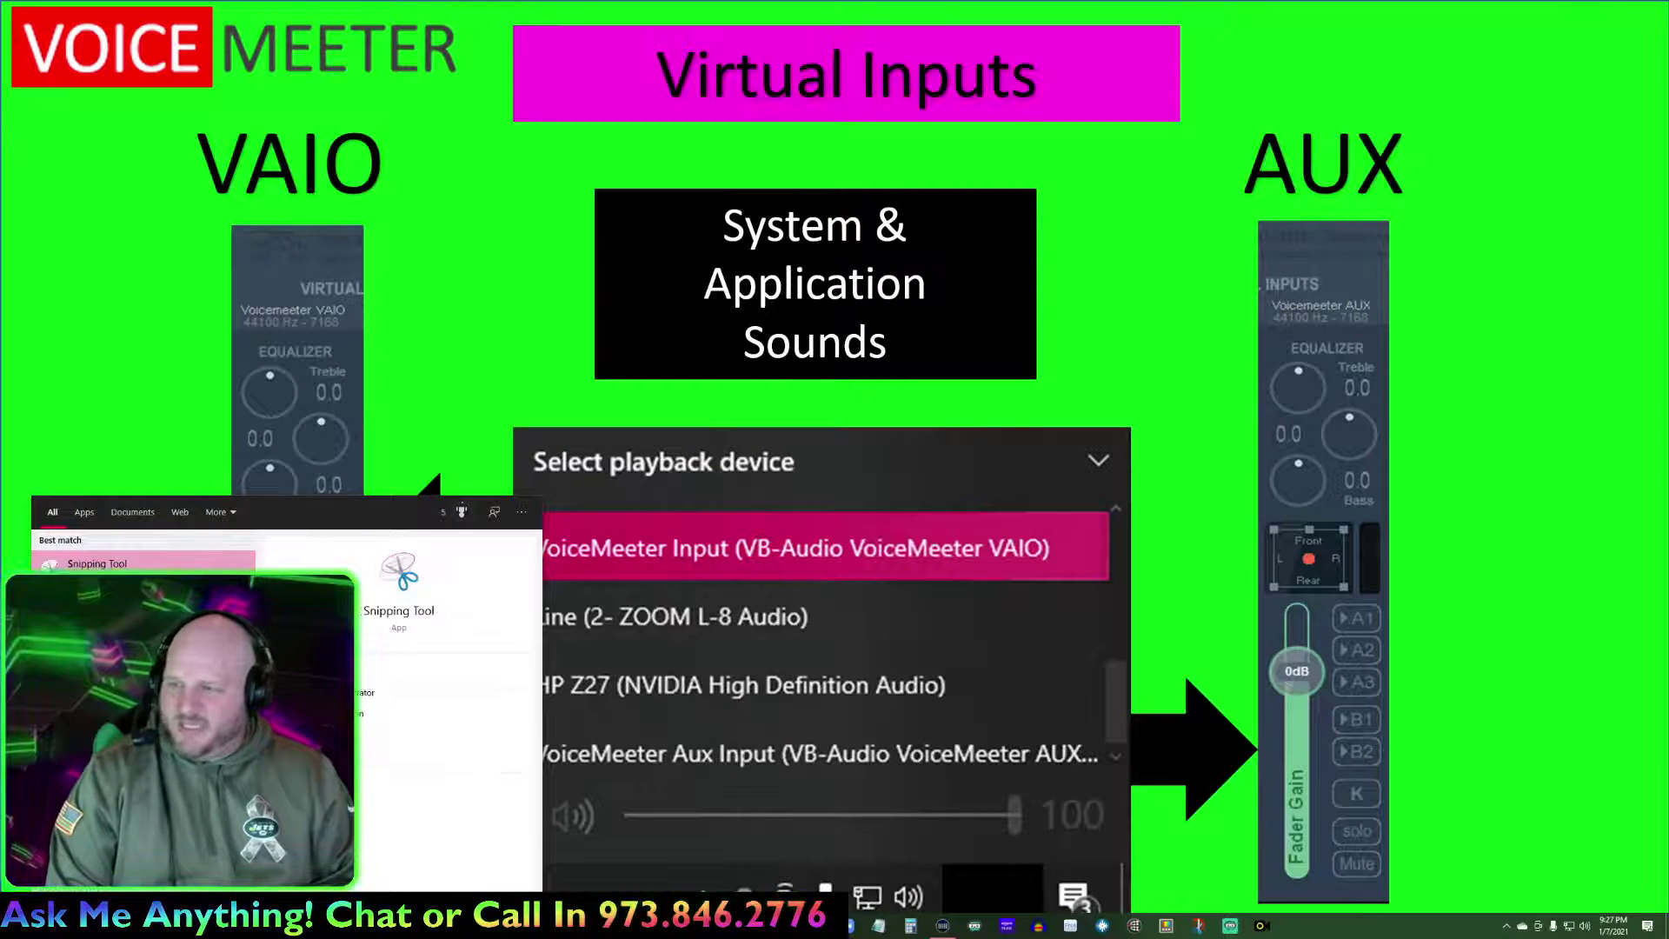
text(am)
key(BackSpace)
key(BackSpace)
key(BackSpace)
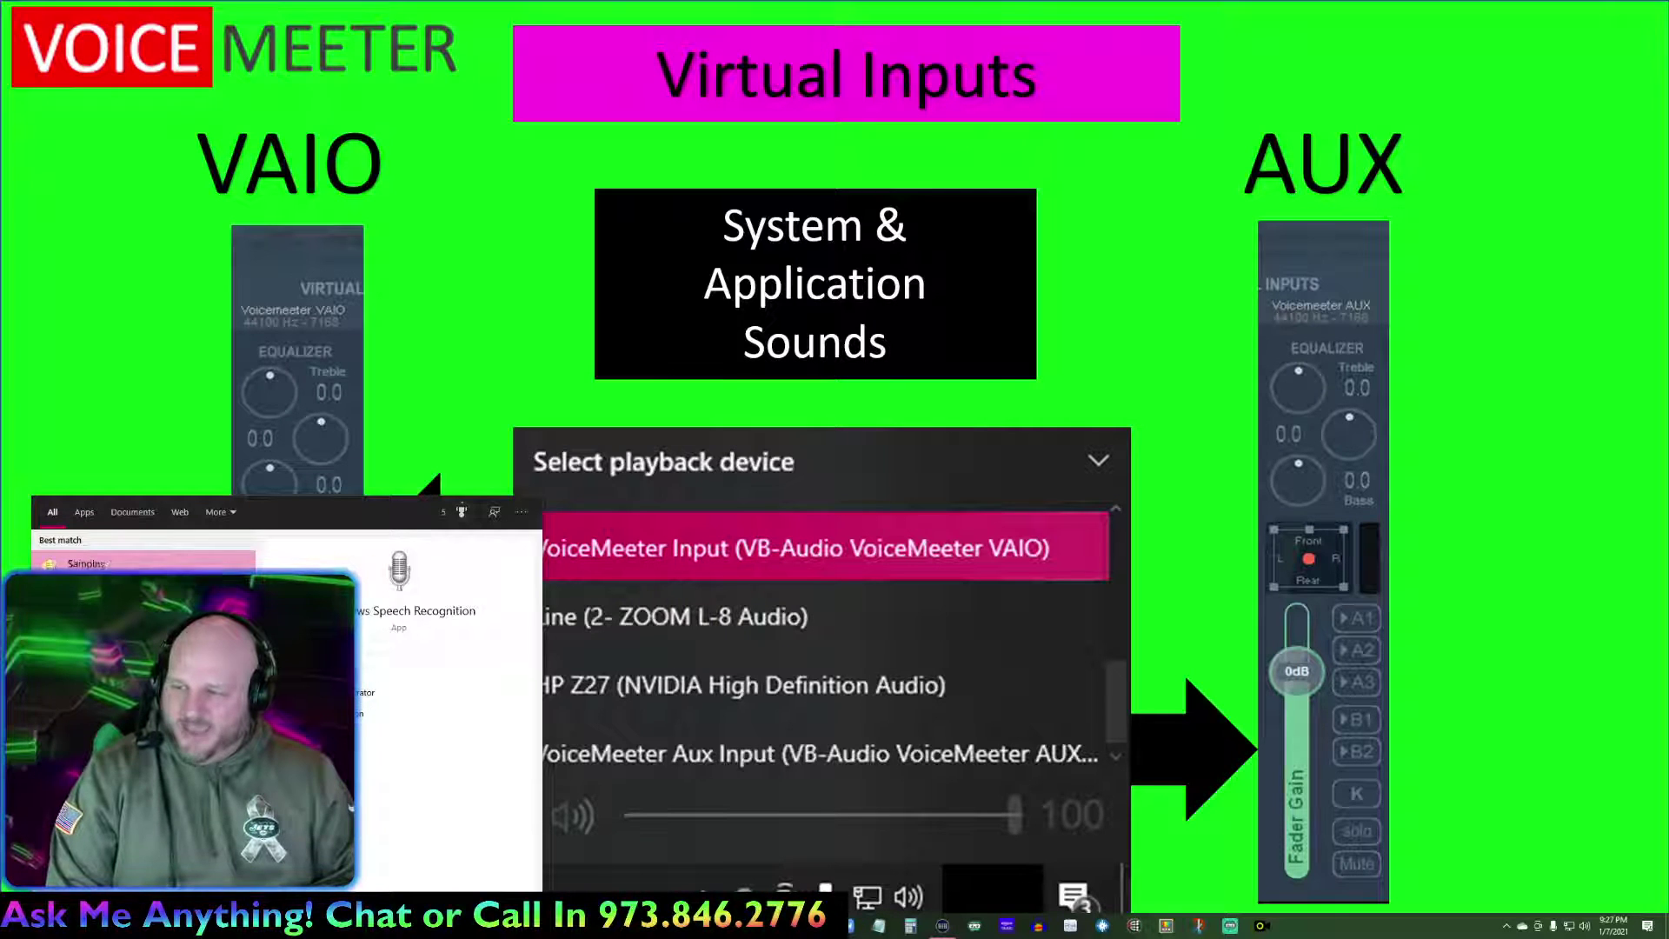
text(app sound)
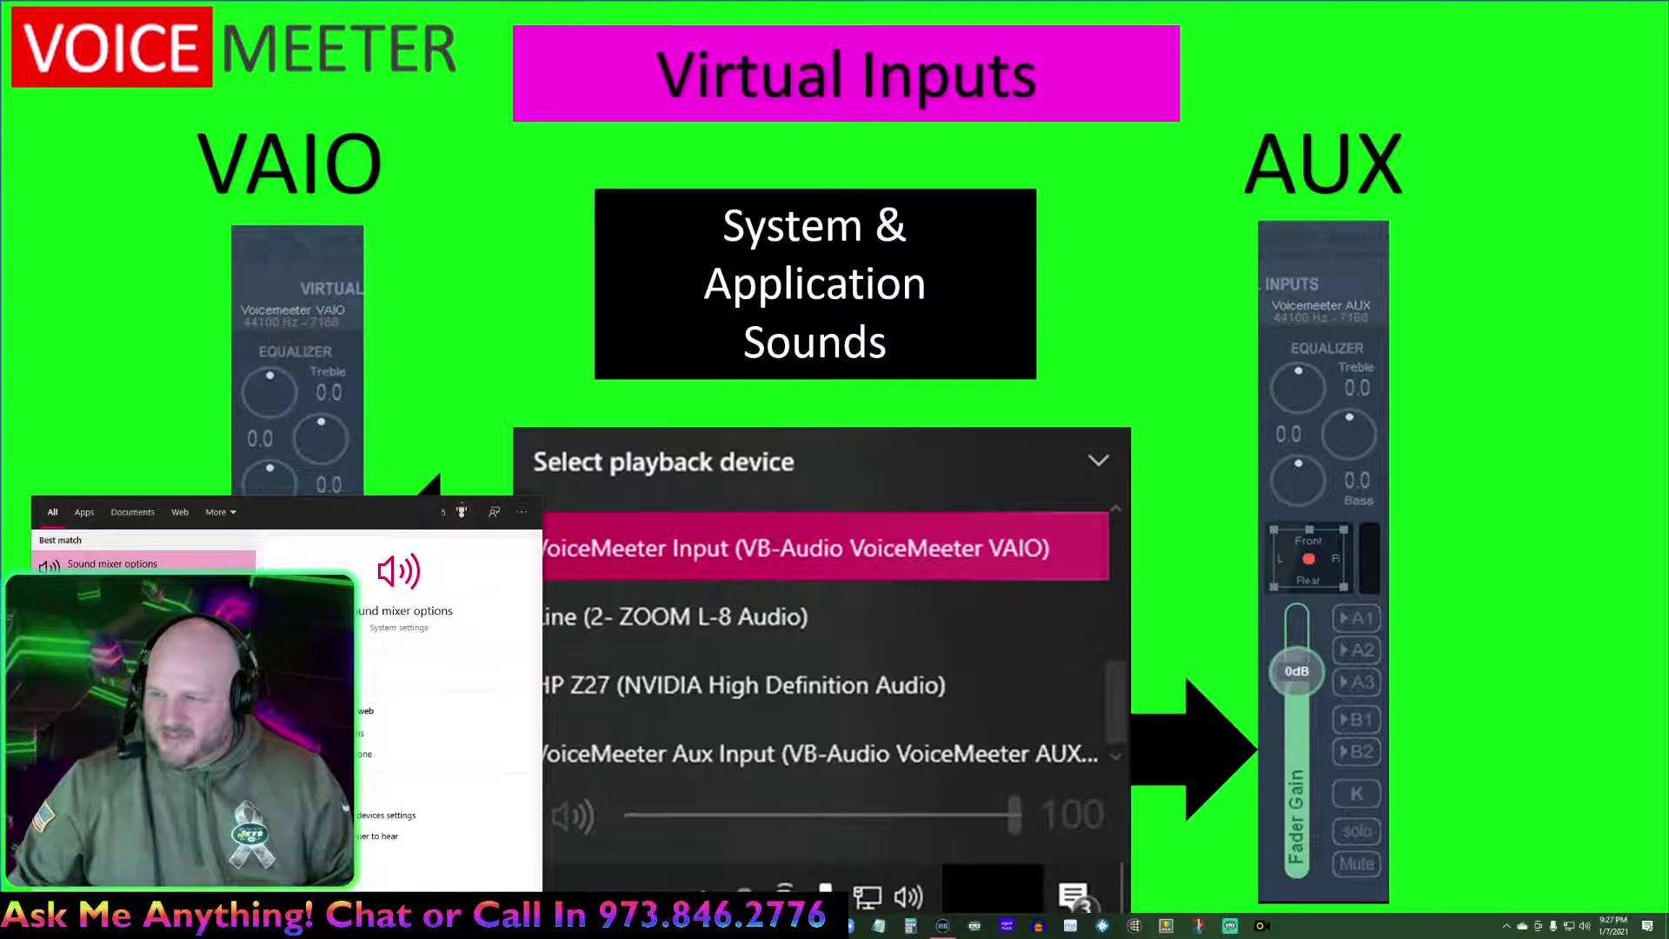
key(Escape)
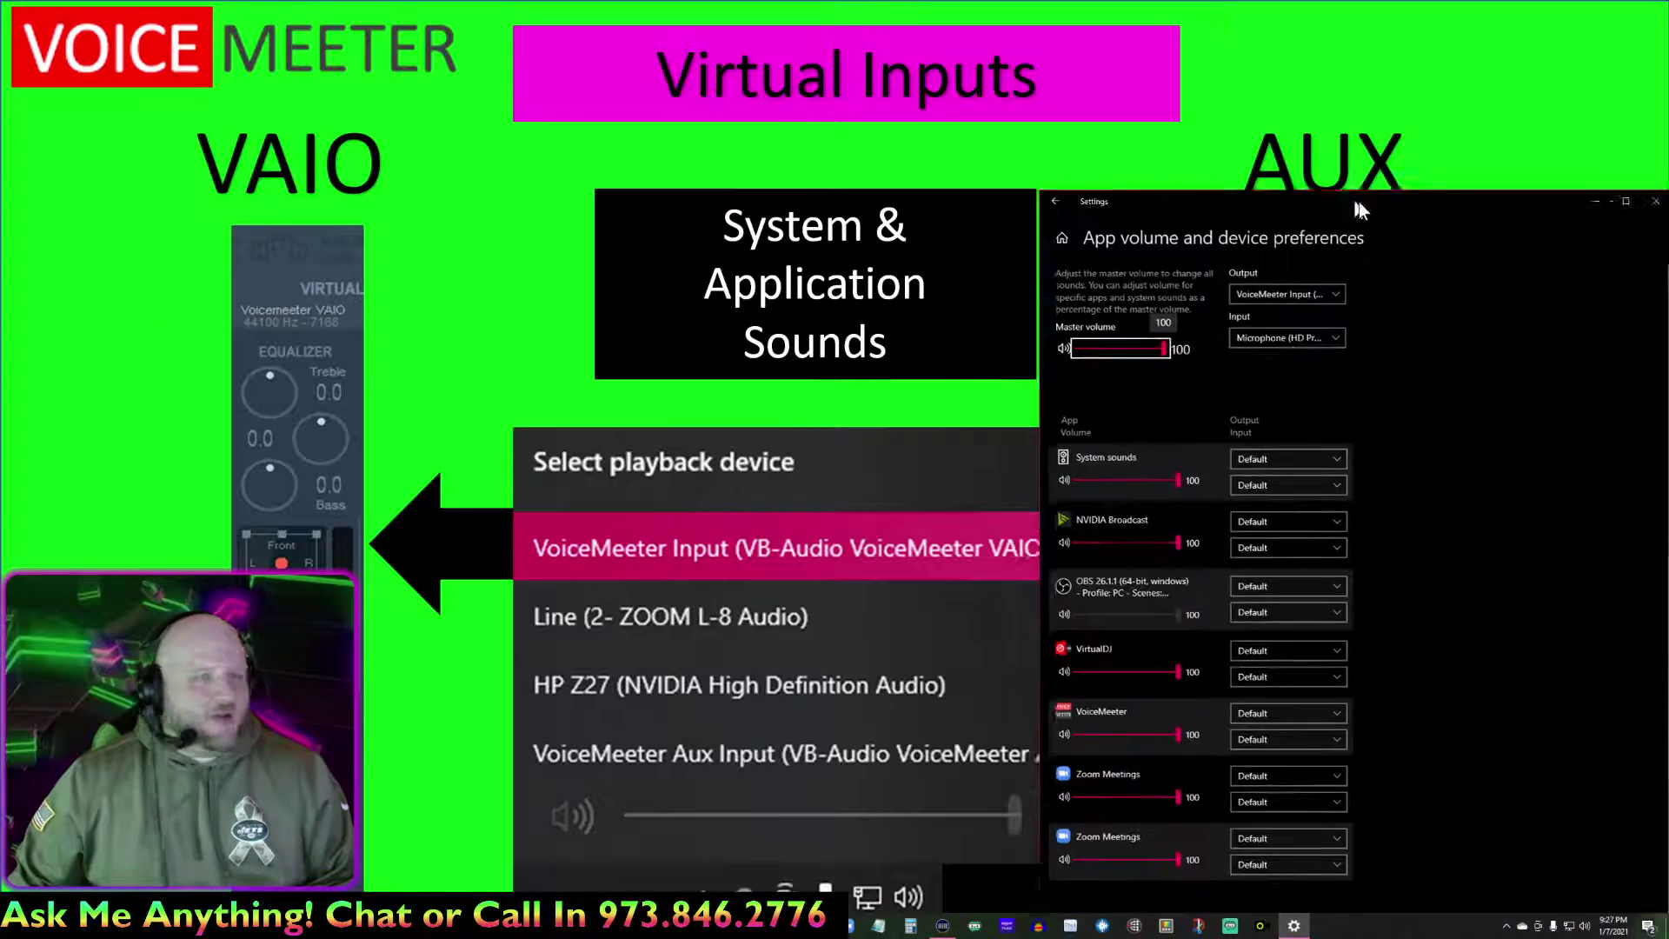
Move the App volume and device preferences window nearer the screen centre, review the per-app output and input devices, and minimize it.
drag(1359, 202, 942, 68)
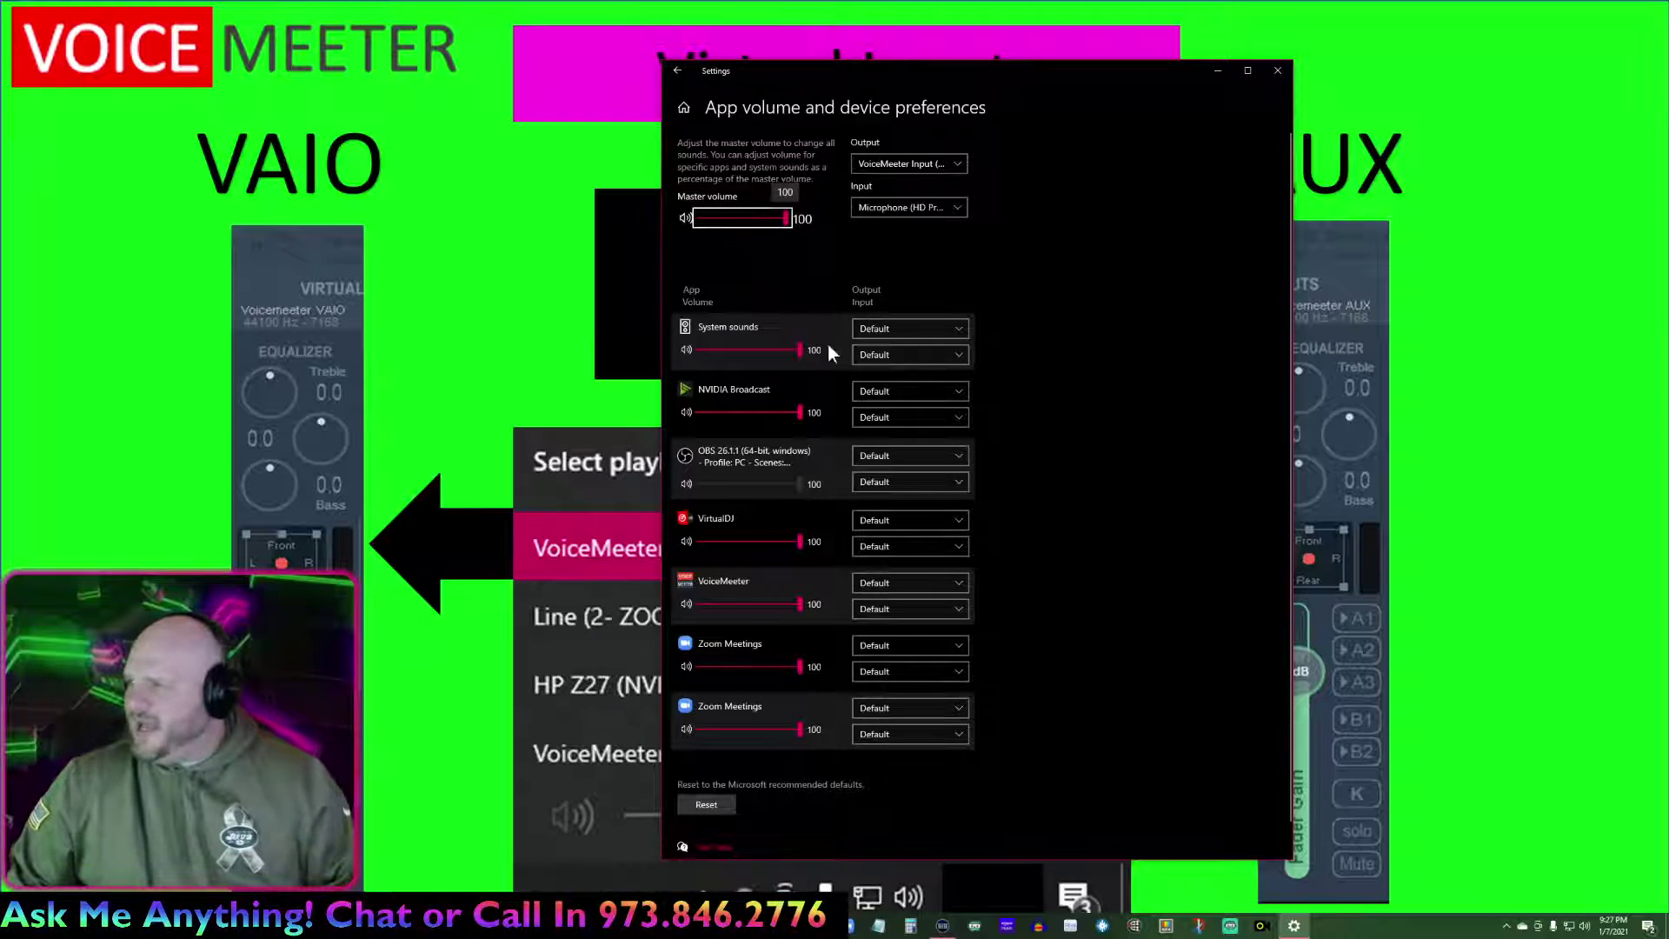
scroll(857, 633, down, 1)
scroll(859, 626, up, 1)
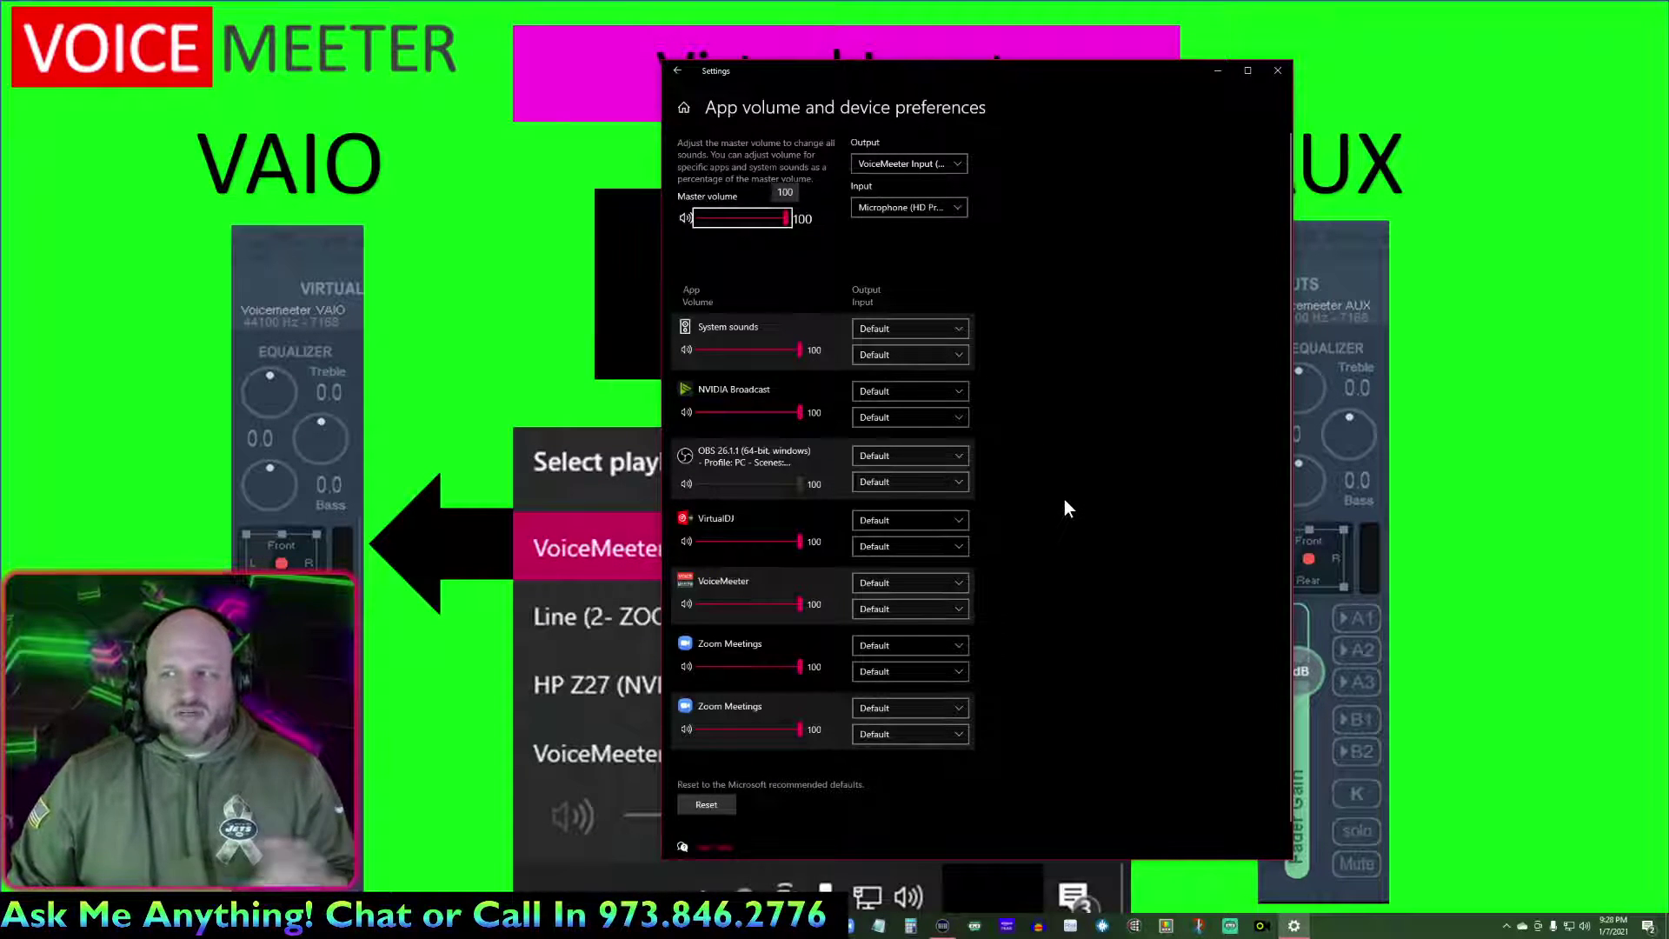
click(1218, 70)
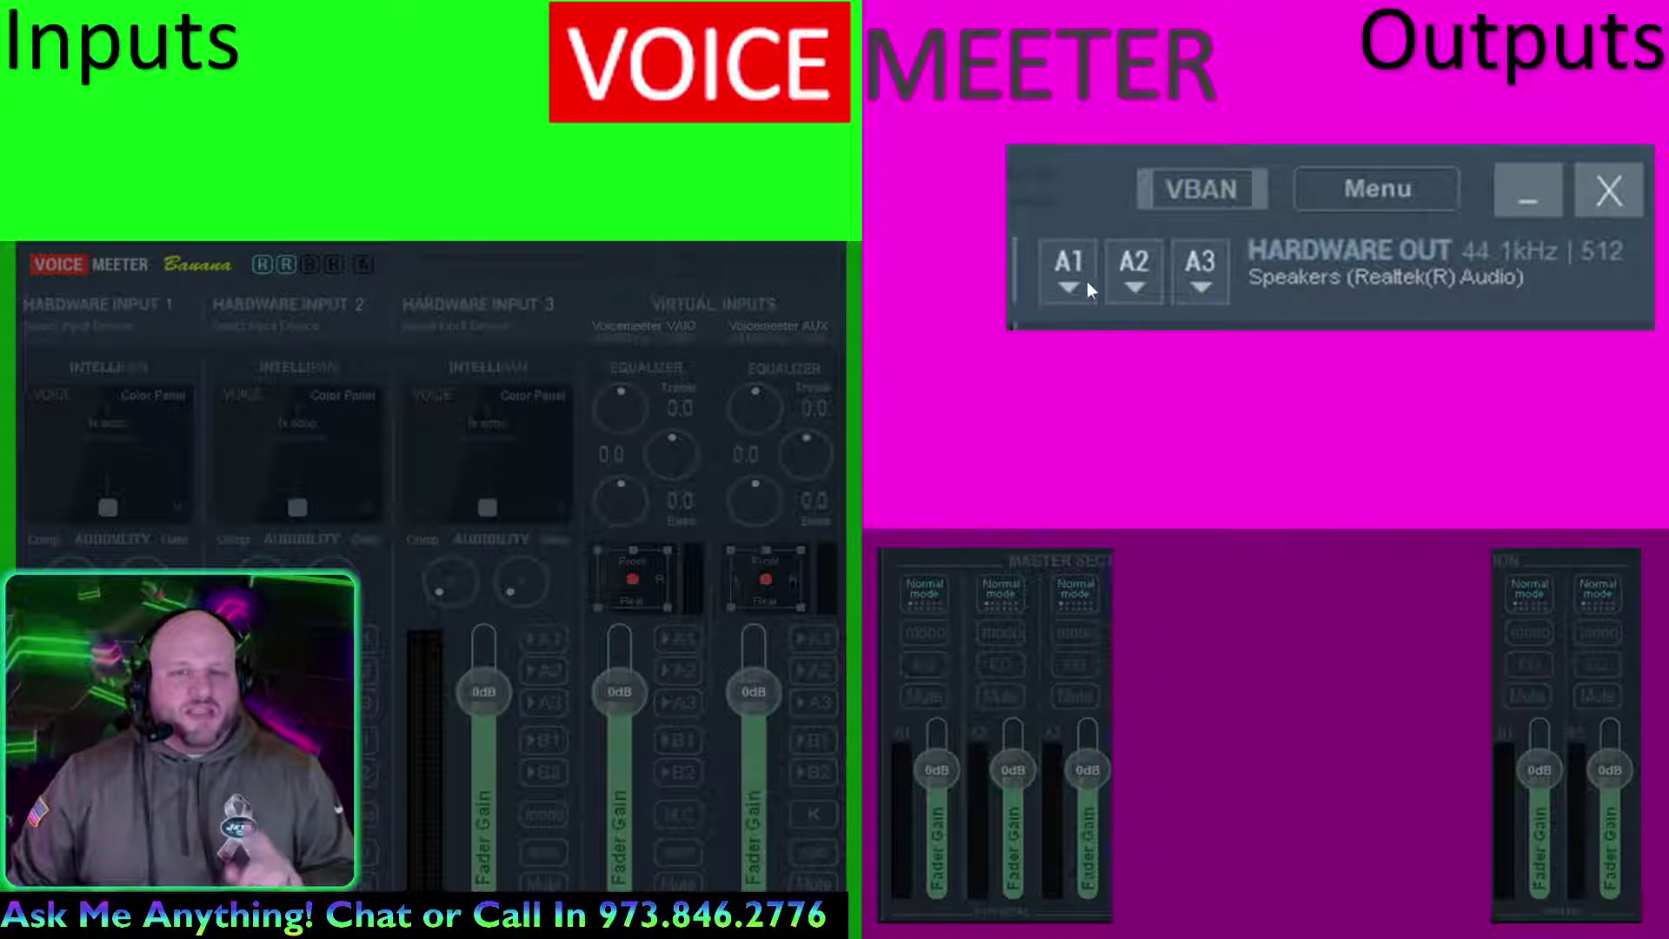
Switch to Voicemeeter Potato, open the equalizer of physical bus A4 for viewing, and close it.
click(1488, 252)
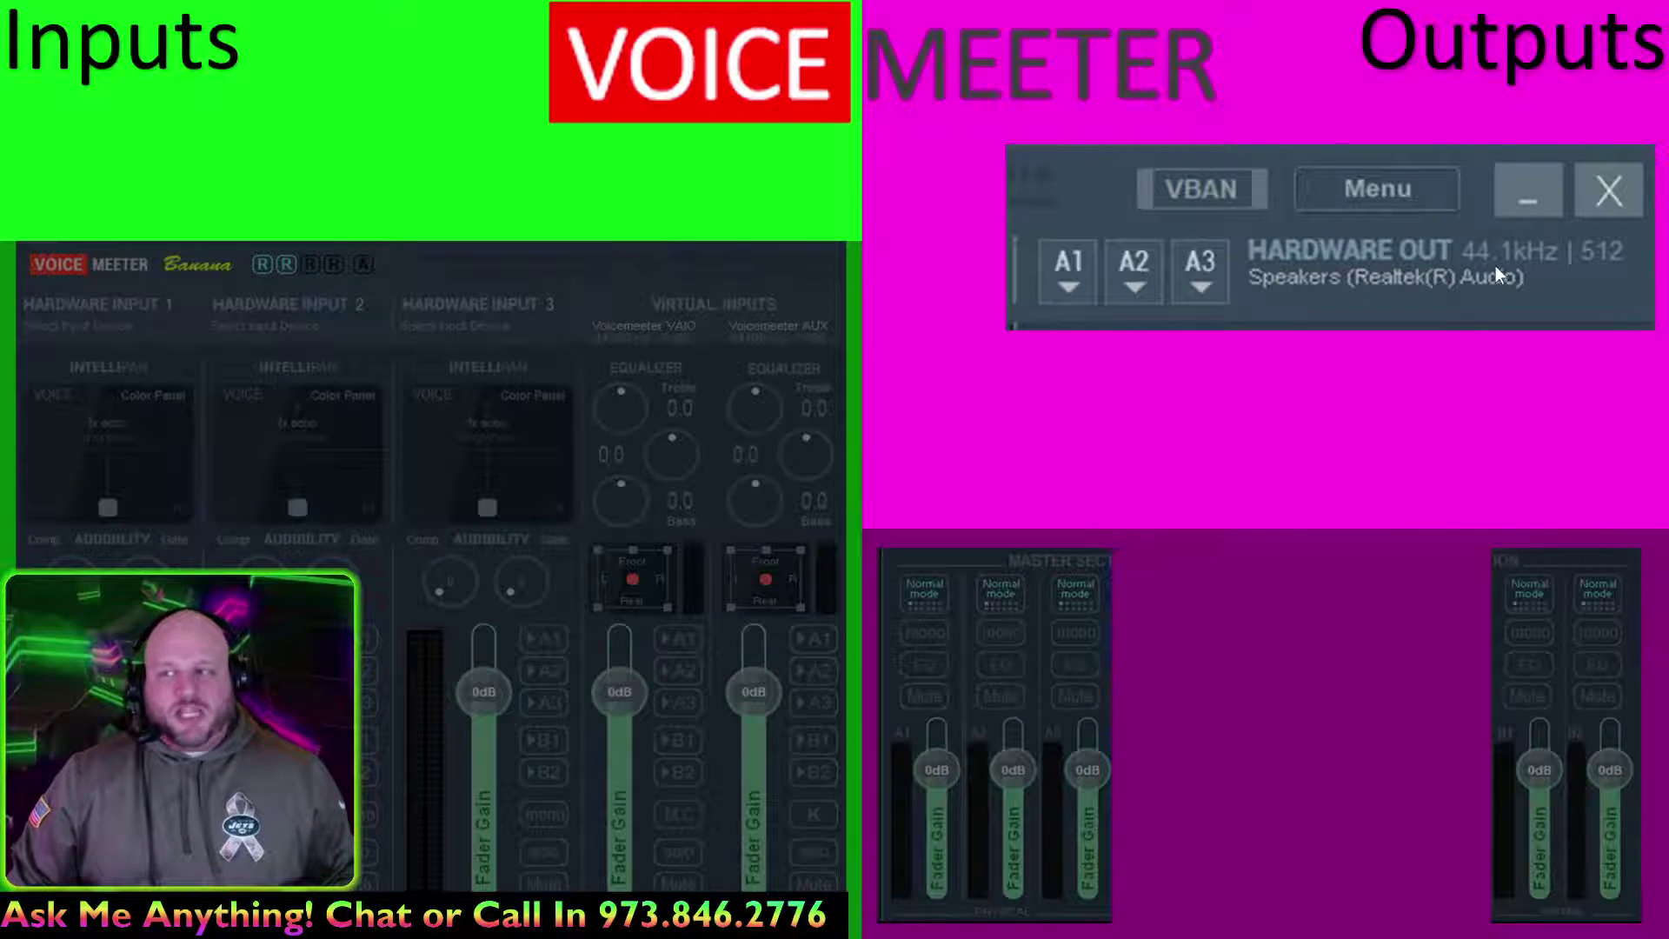
click(1495, 263)
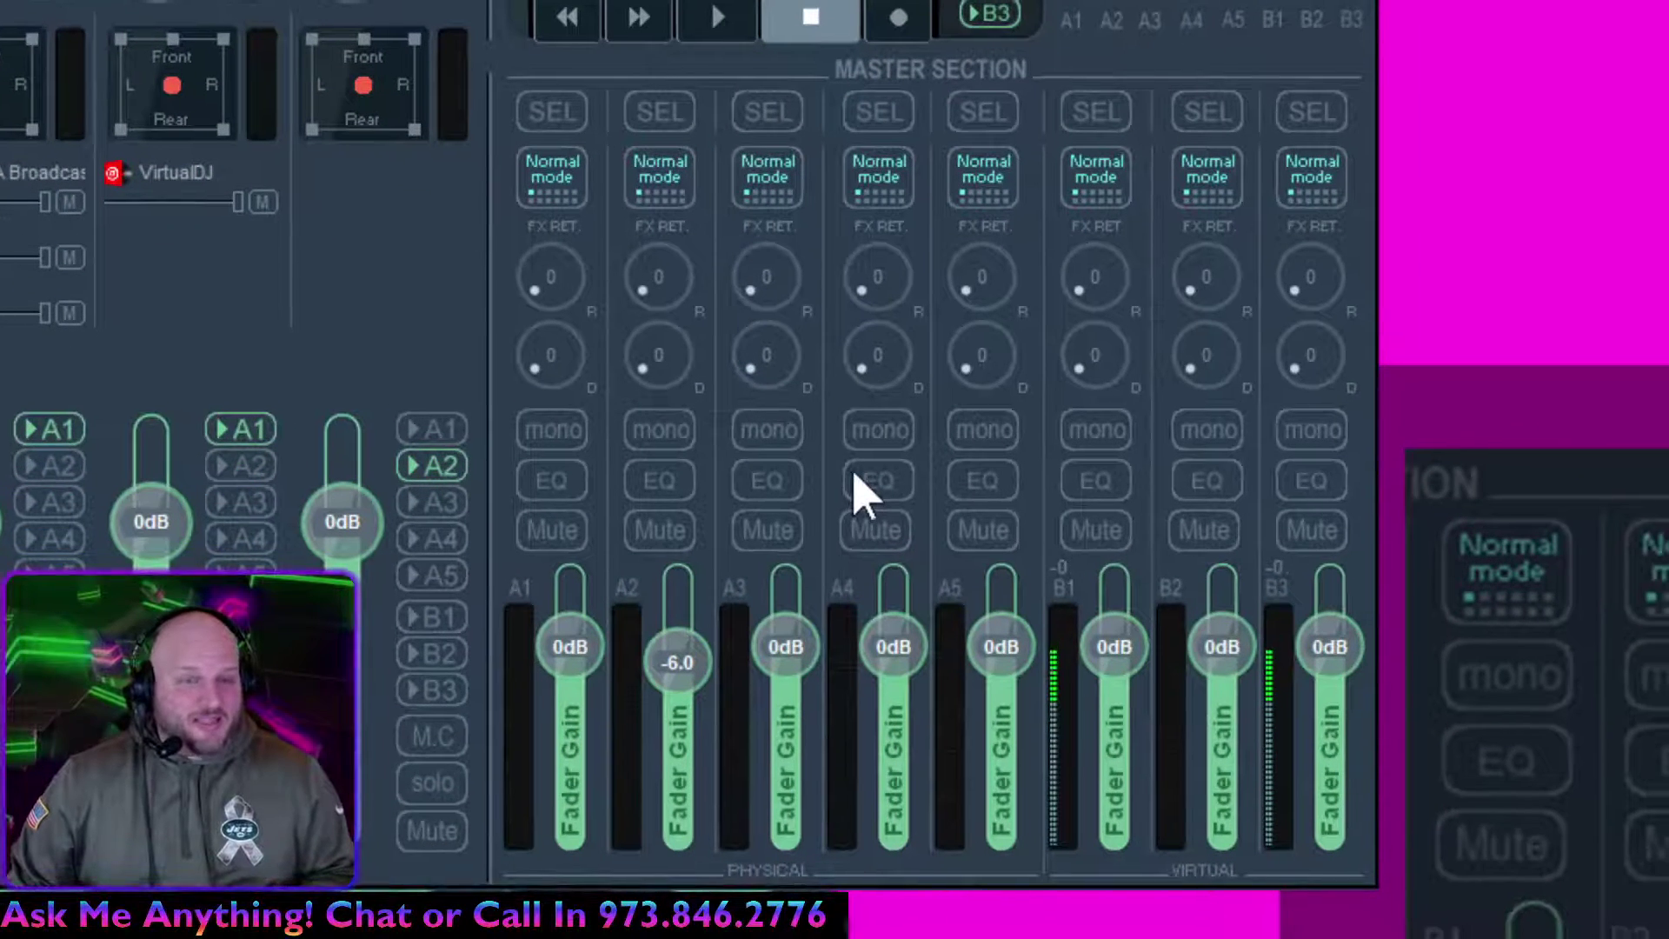
click(860, 487)
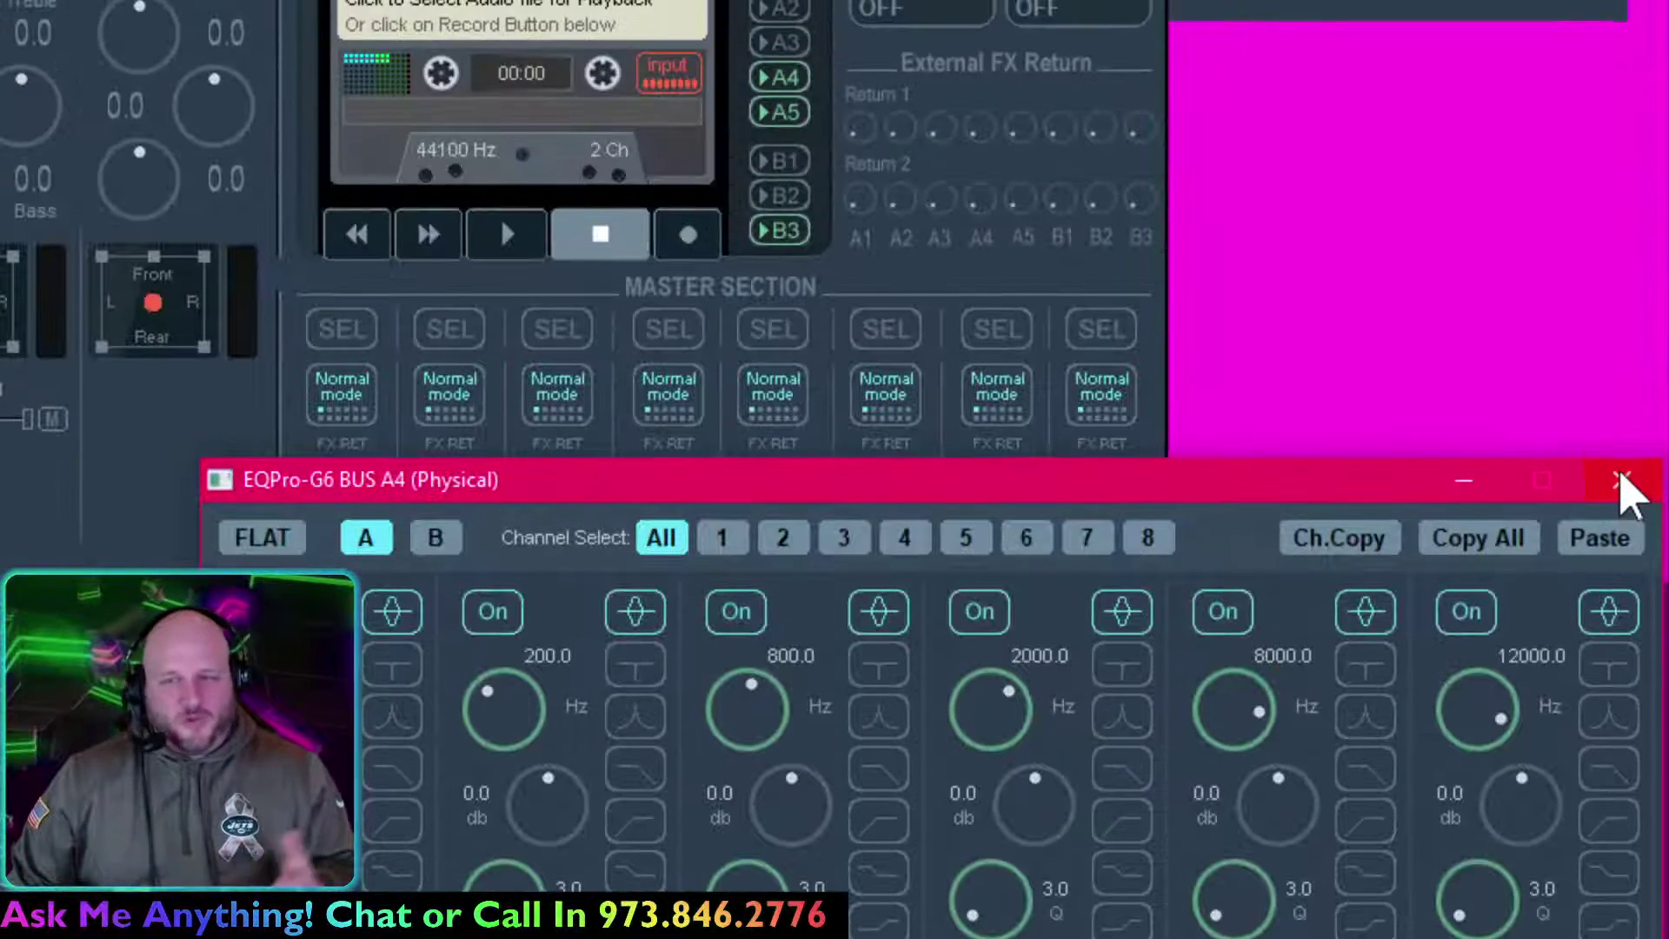
click(1622, 485)
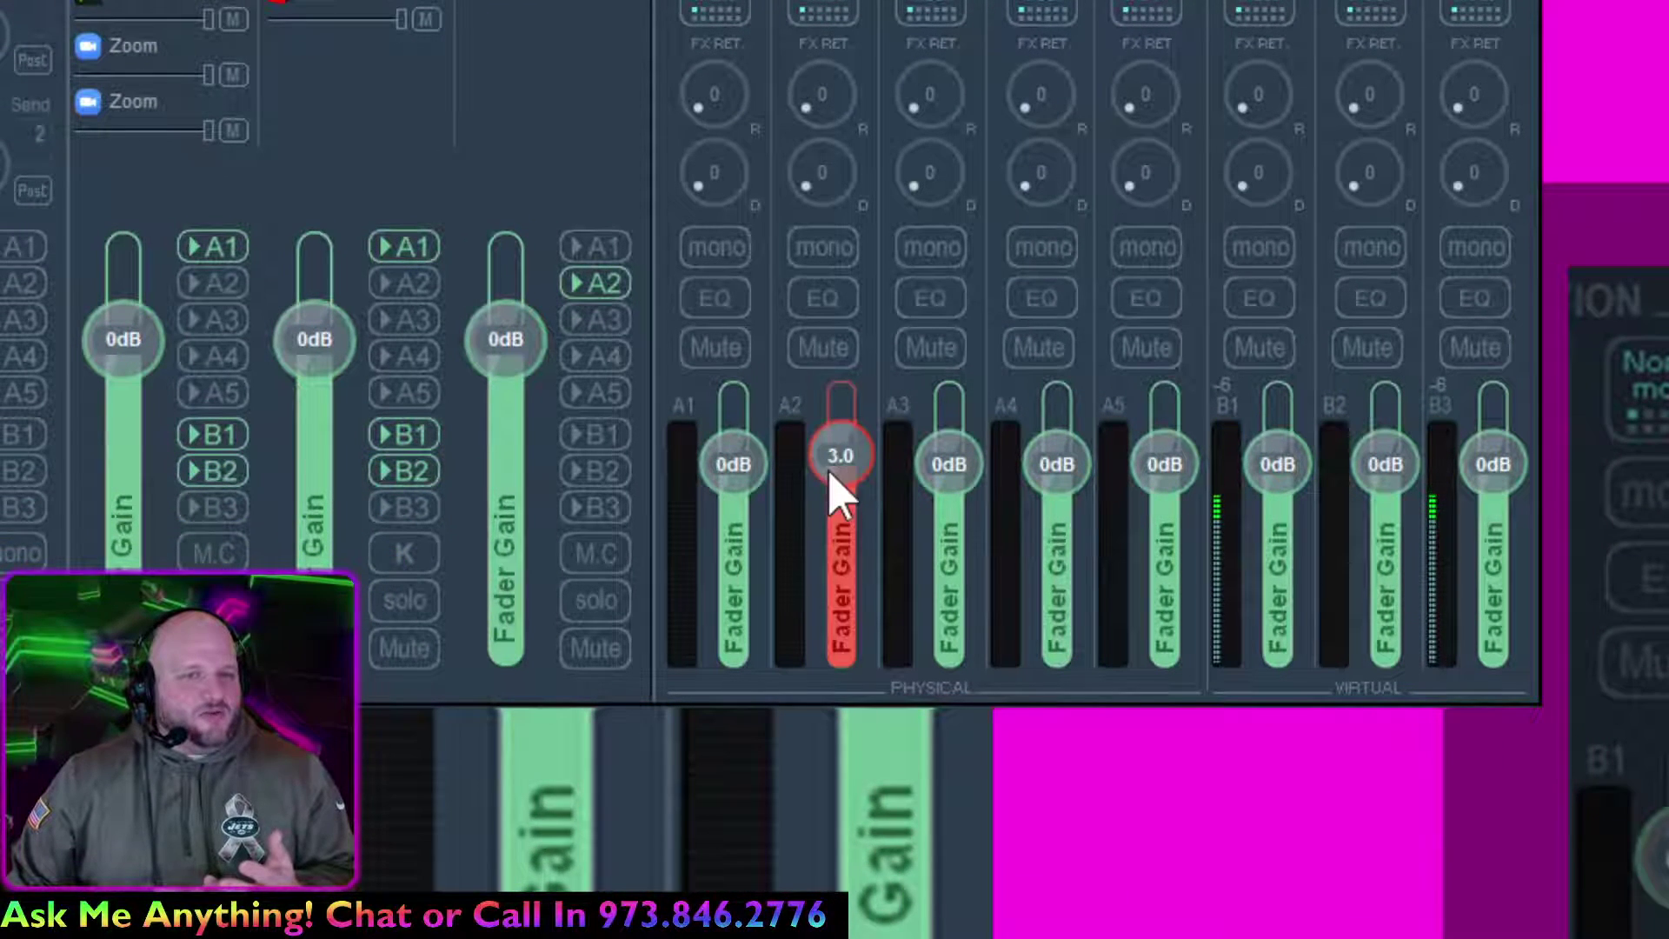
Set the A2 output fader to -3.0 dB, and raise the B1 output fader to 12.0 dB before bringing it back down.
scroll(832, 491, down, 5)
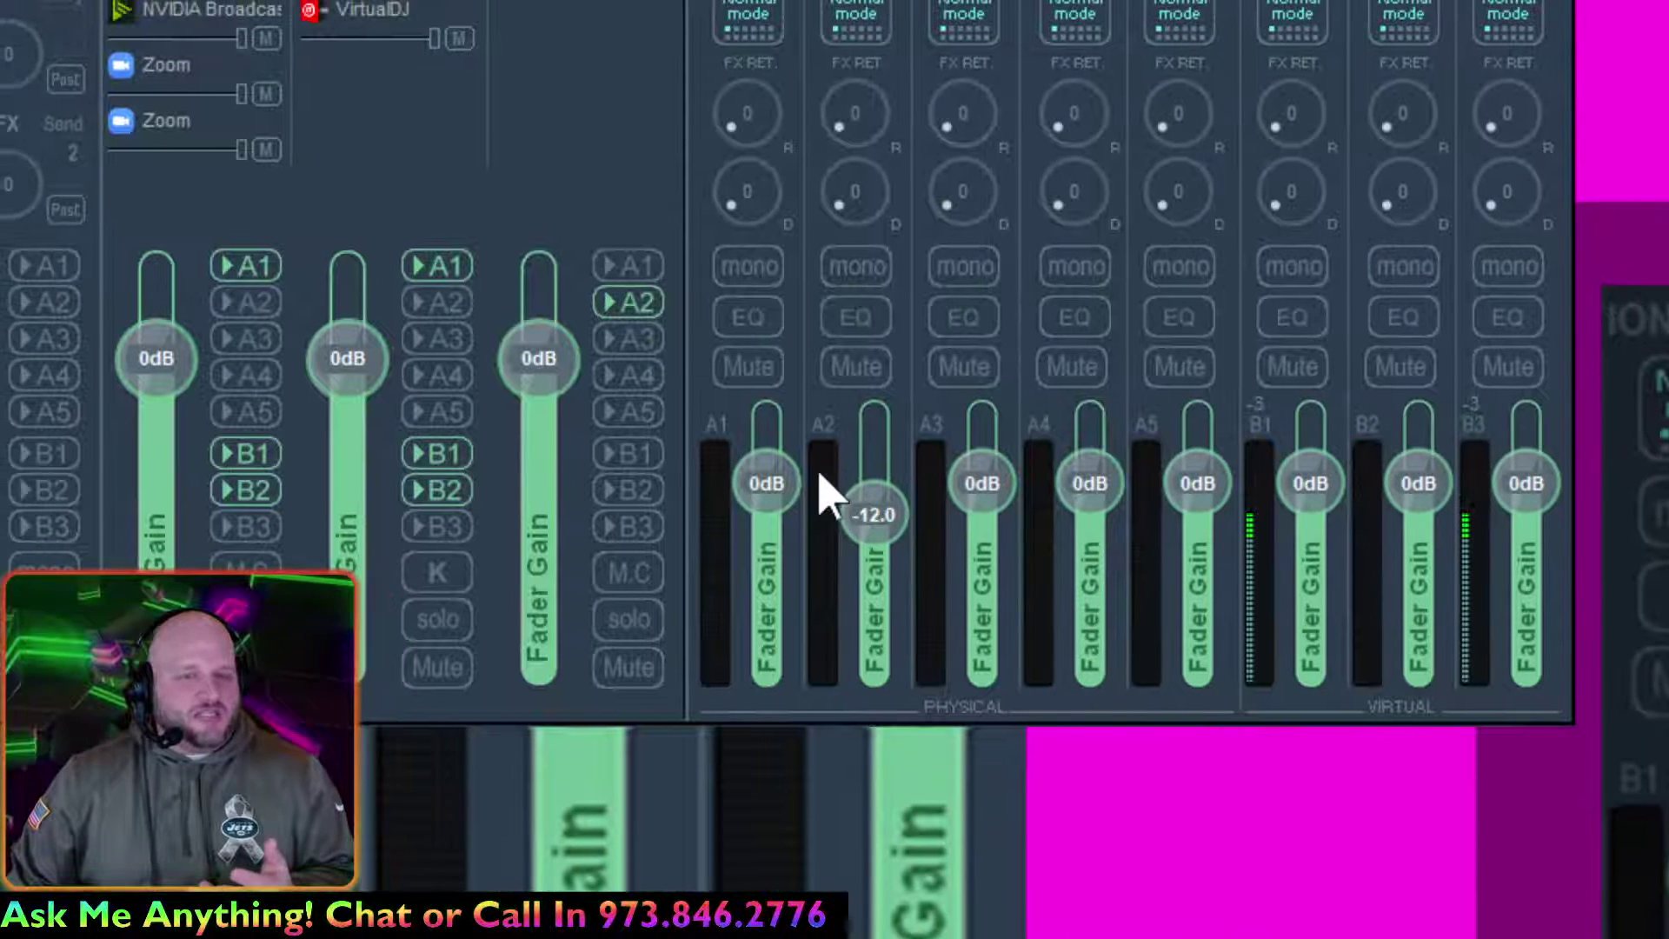
scroll(878, 508, up, 3)
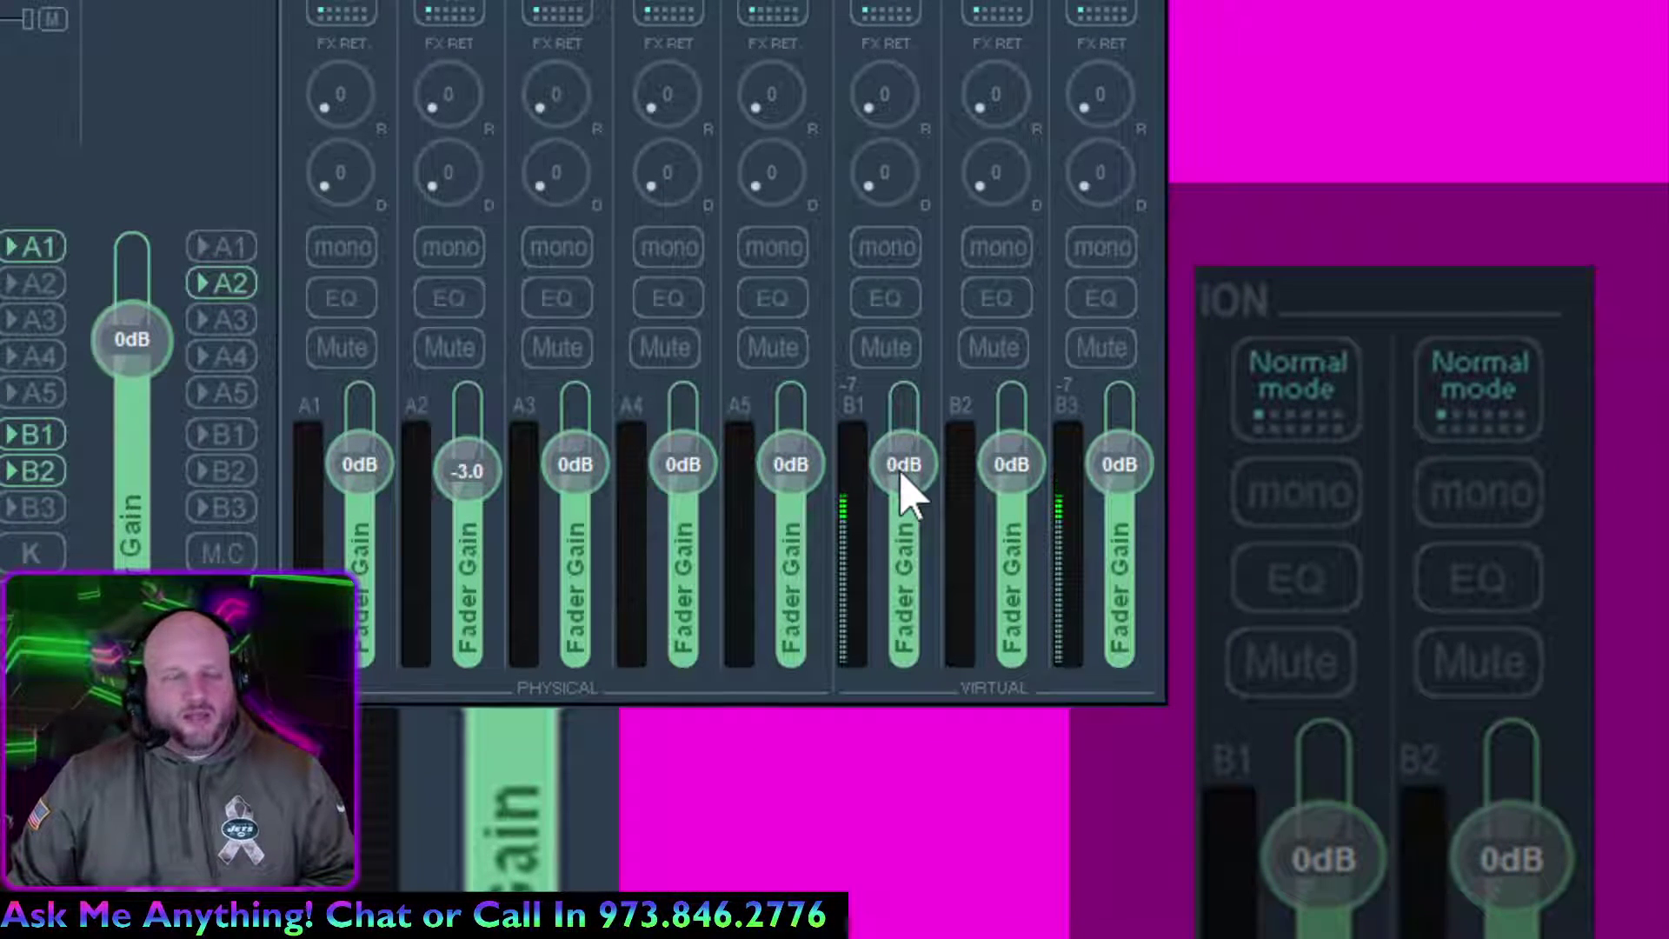
scroll(906, 496, up, 4)
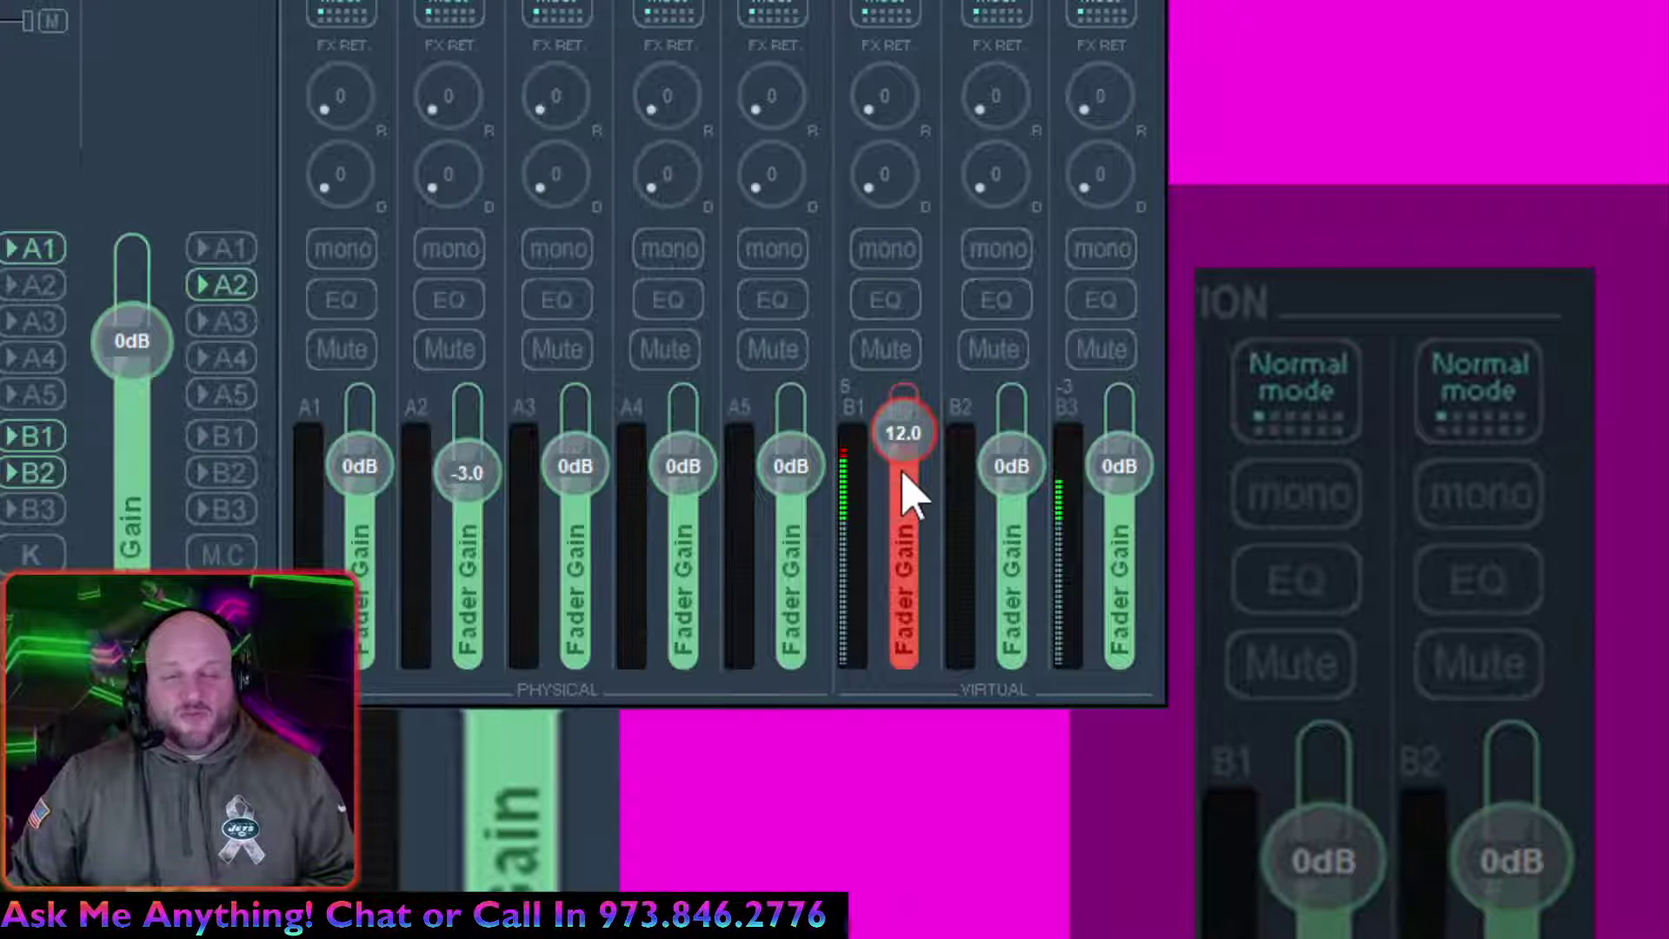
scroll(907, 493, down, 4)
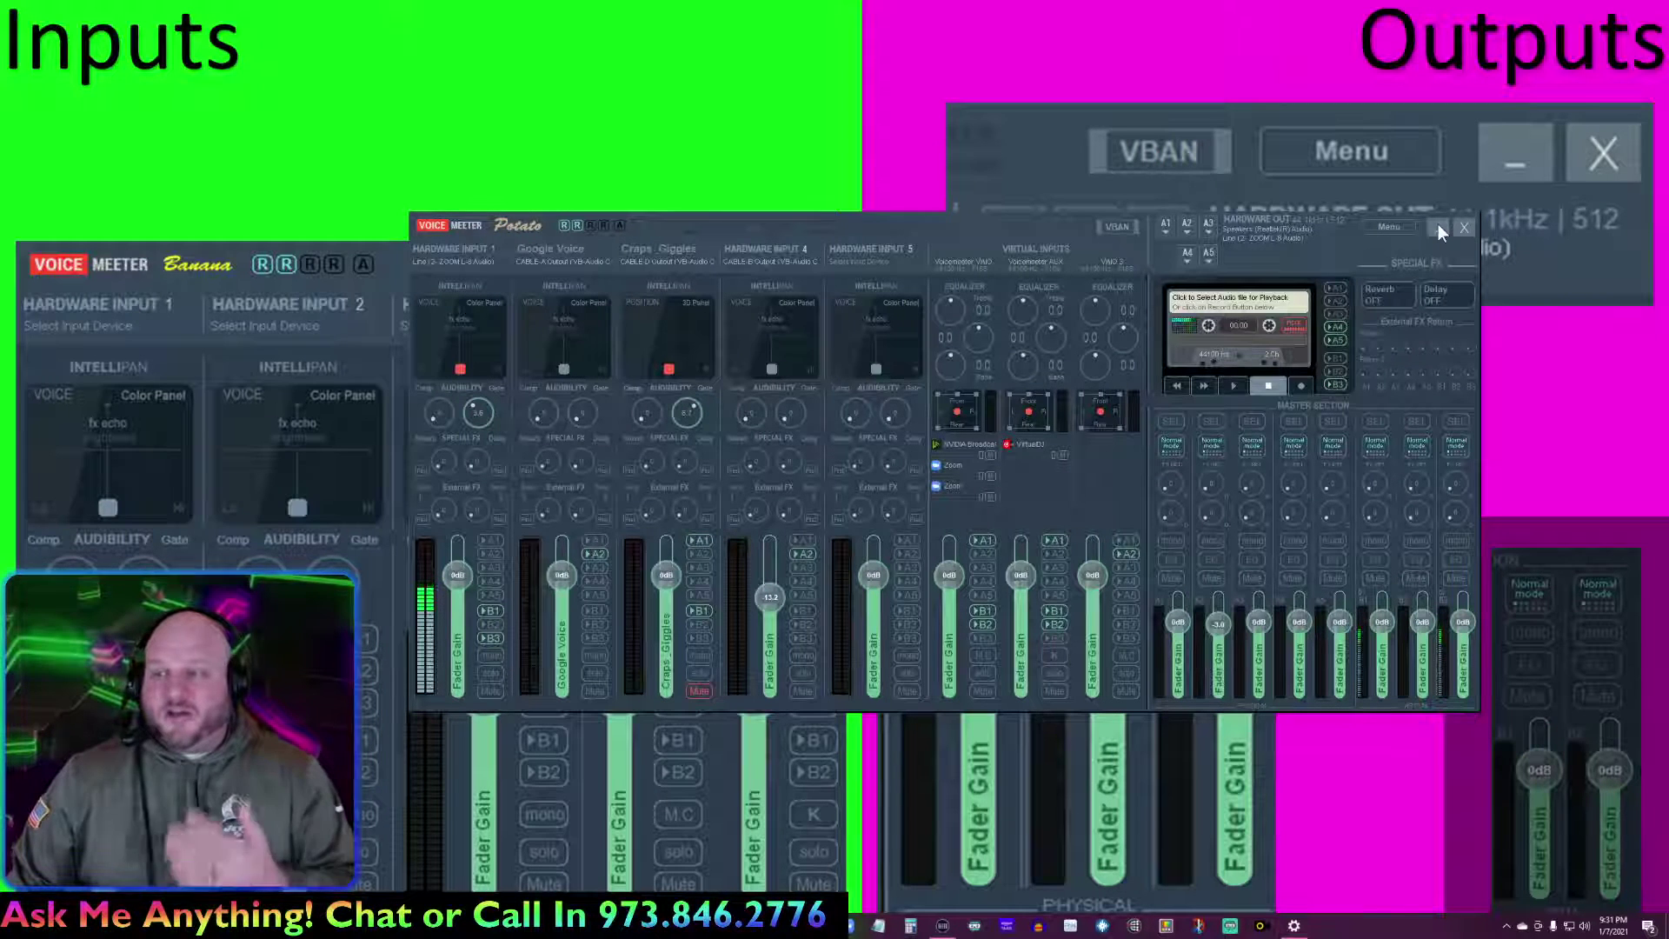
click(1437, 222)
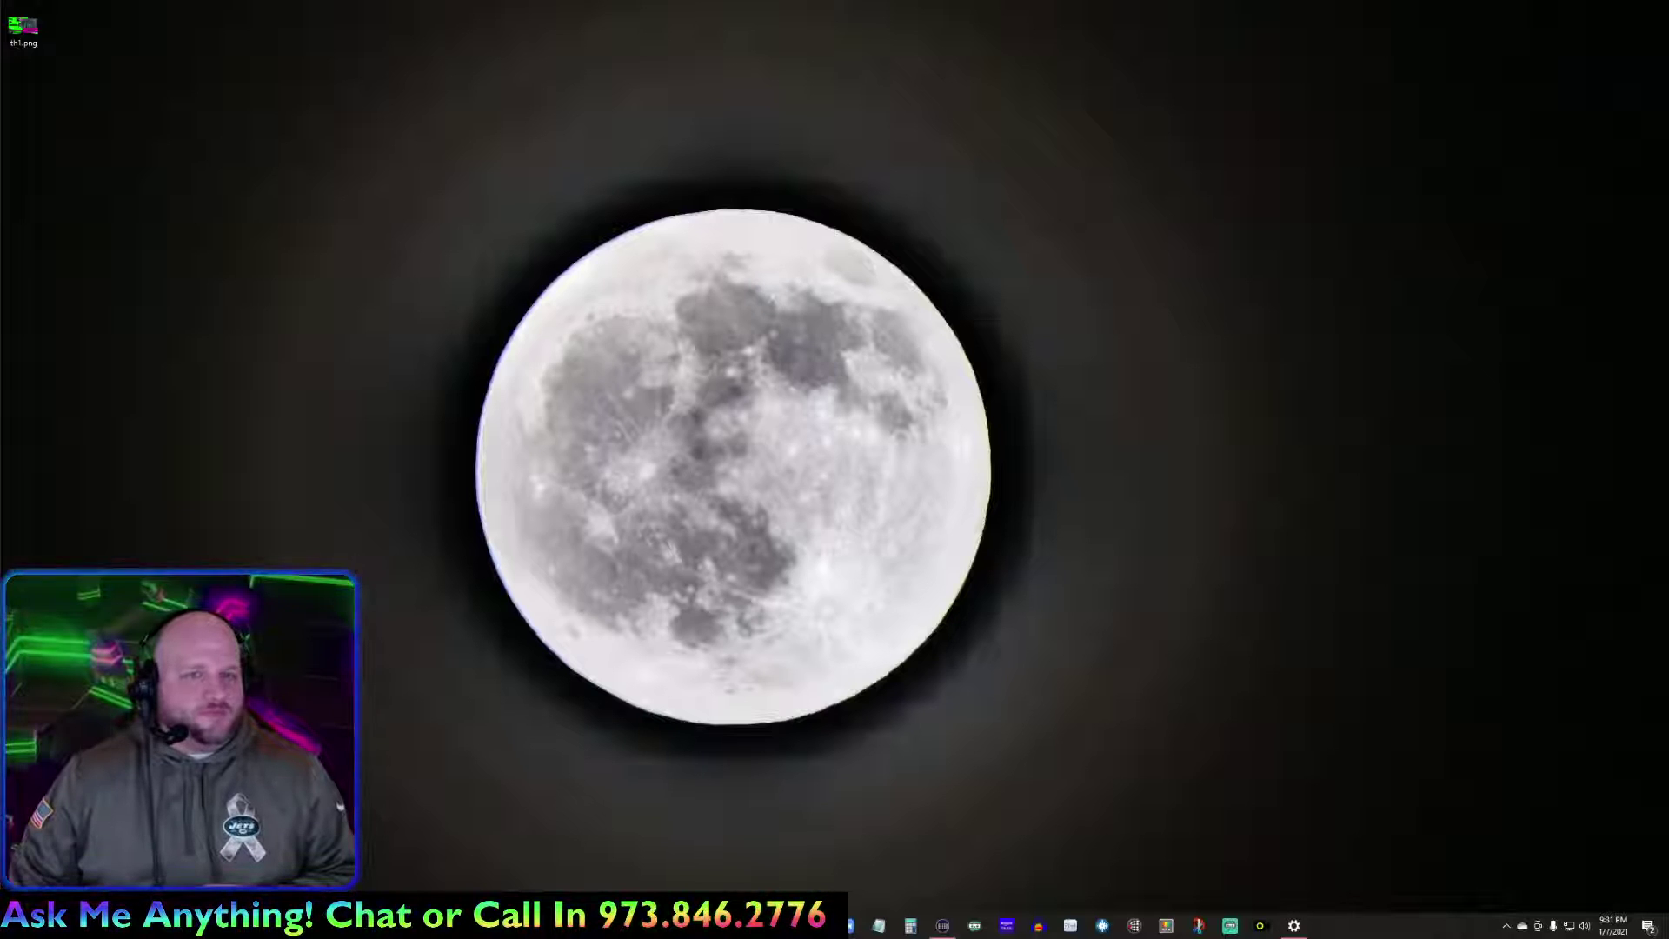
Switch to OBS and create a new scene collection named "Dual DJ".
drag(0, 249, 959, 125)
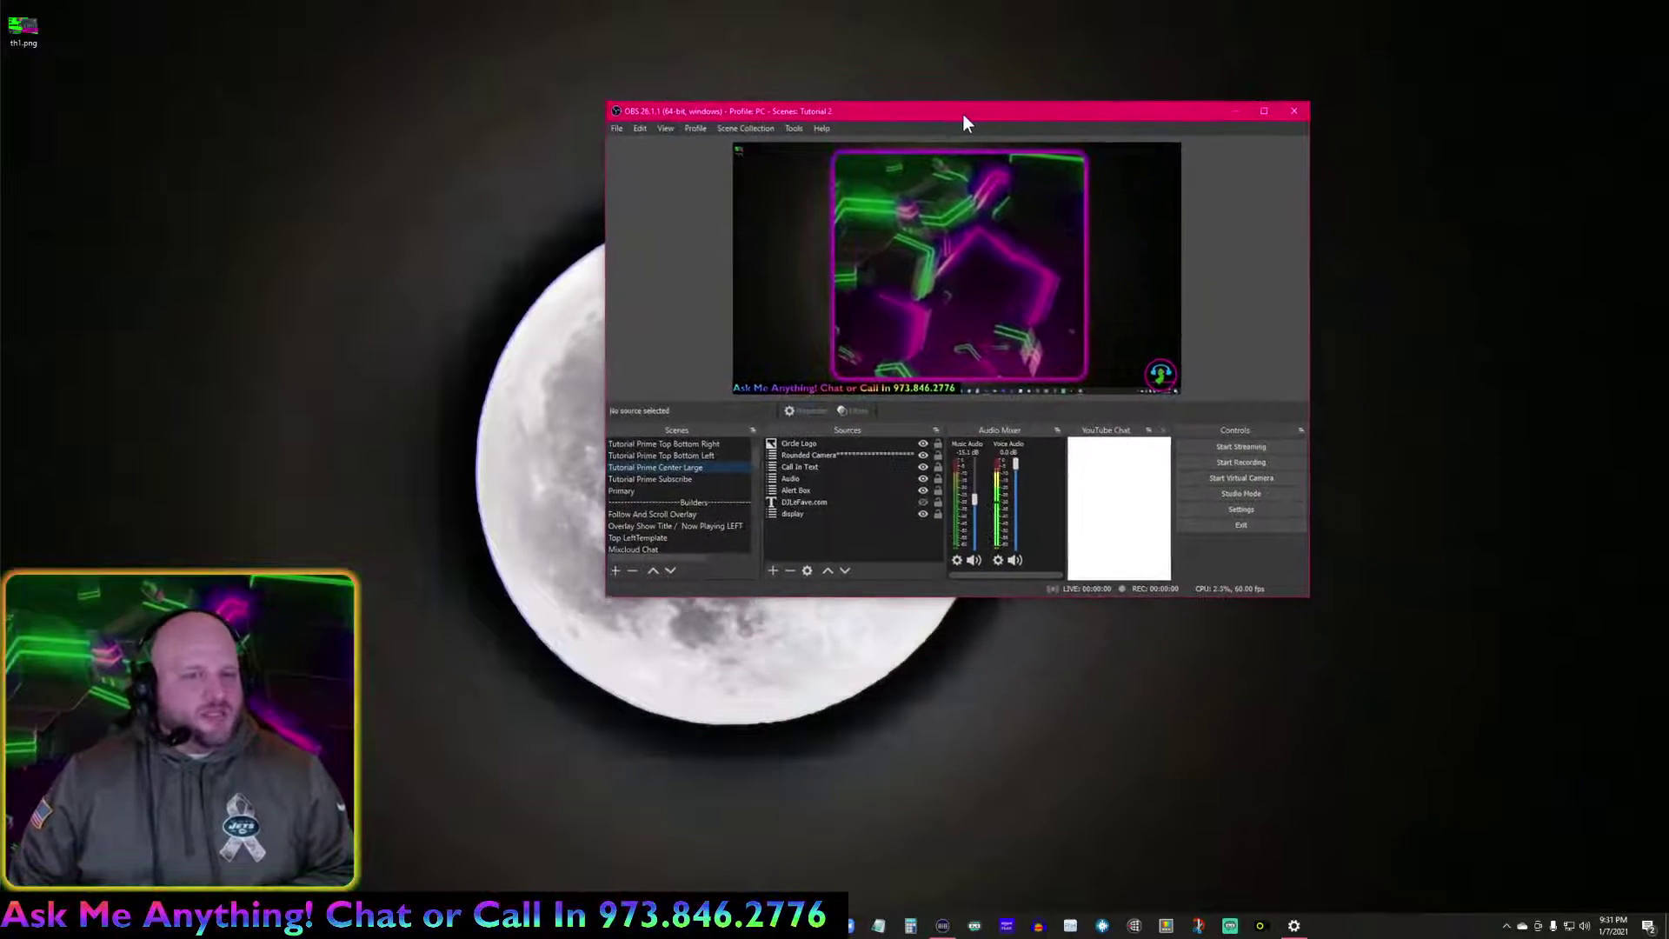
click(743, 132)
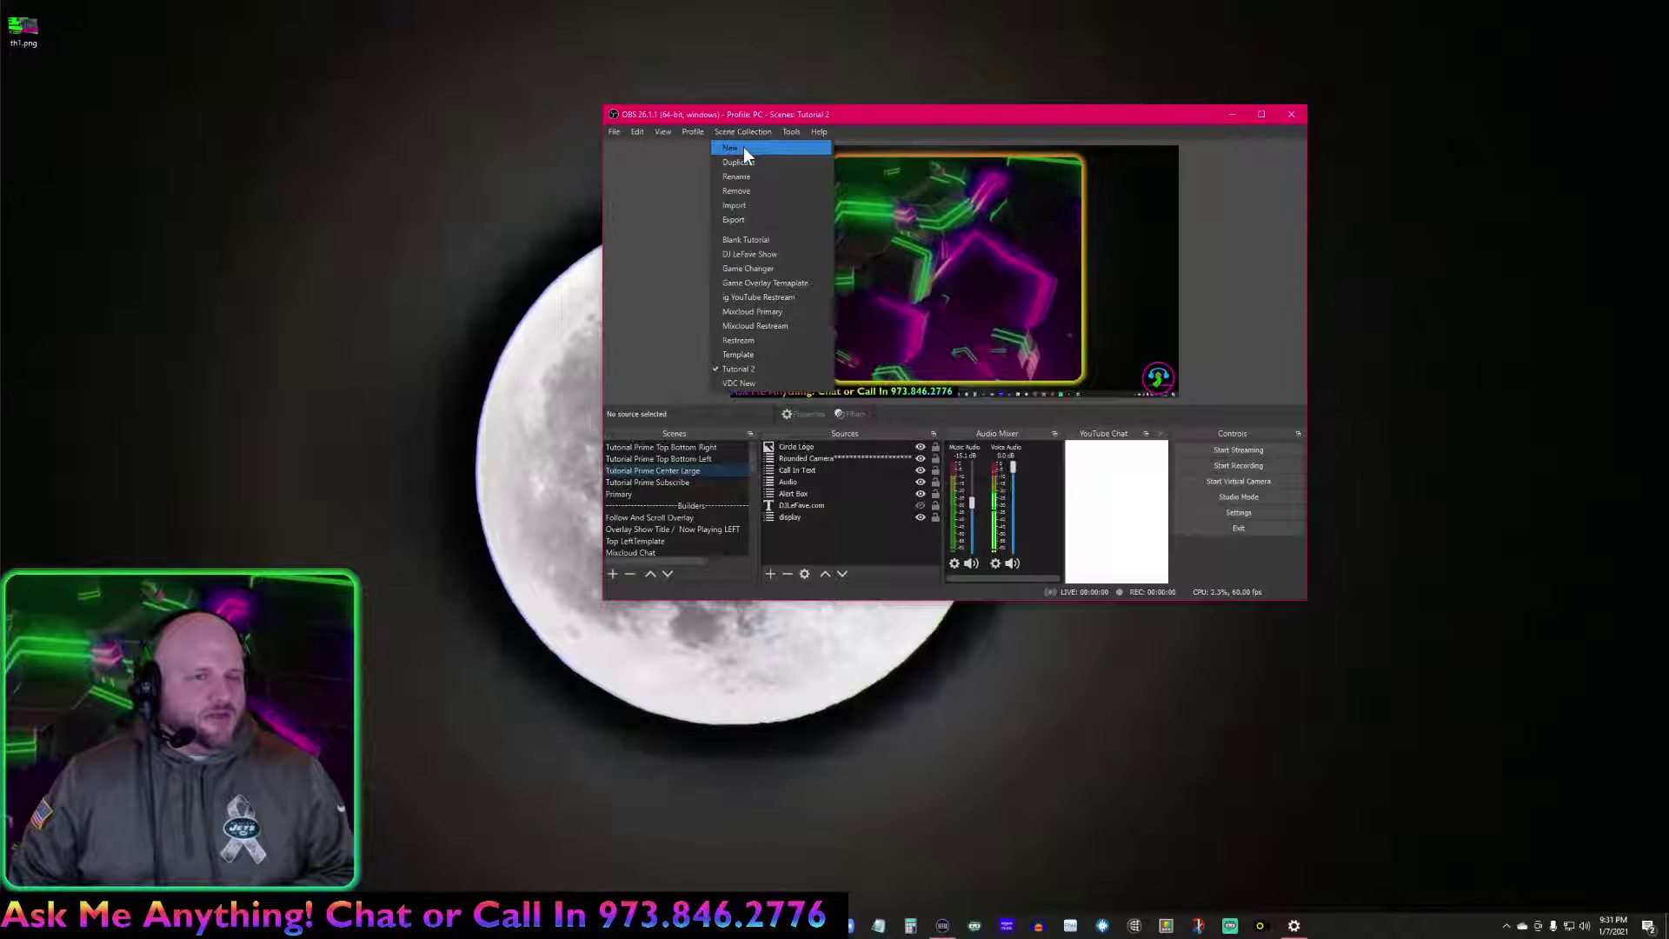
click(743, 148)
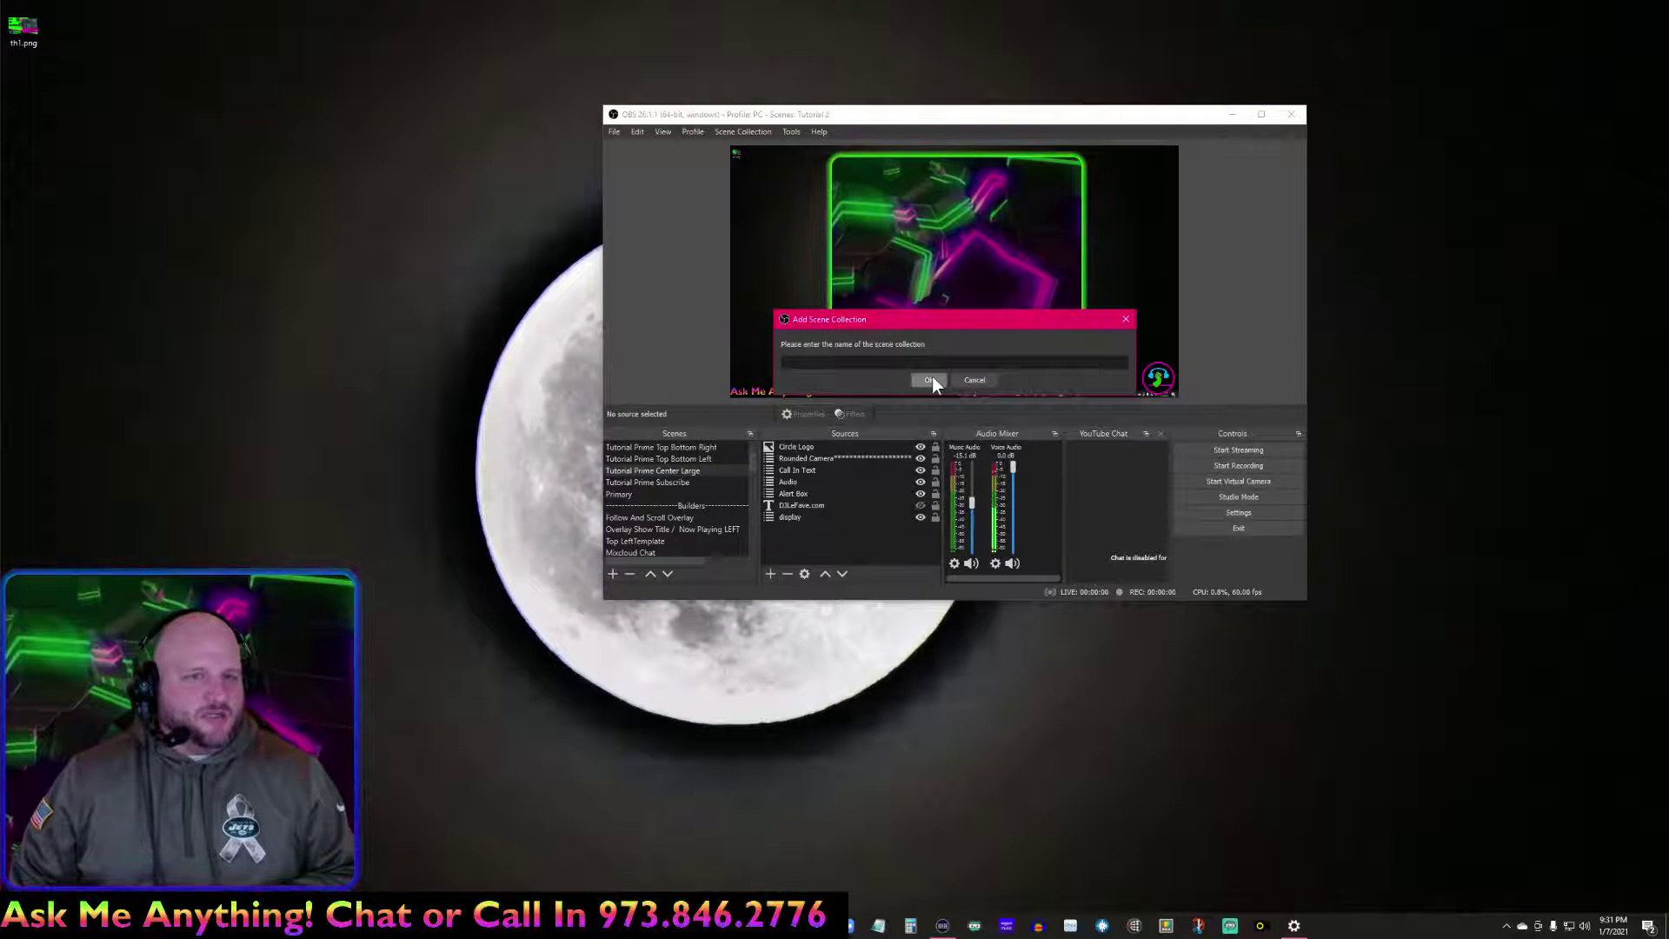
text(ual DJ)
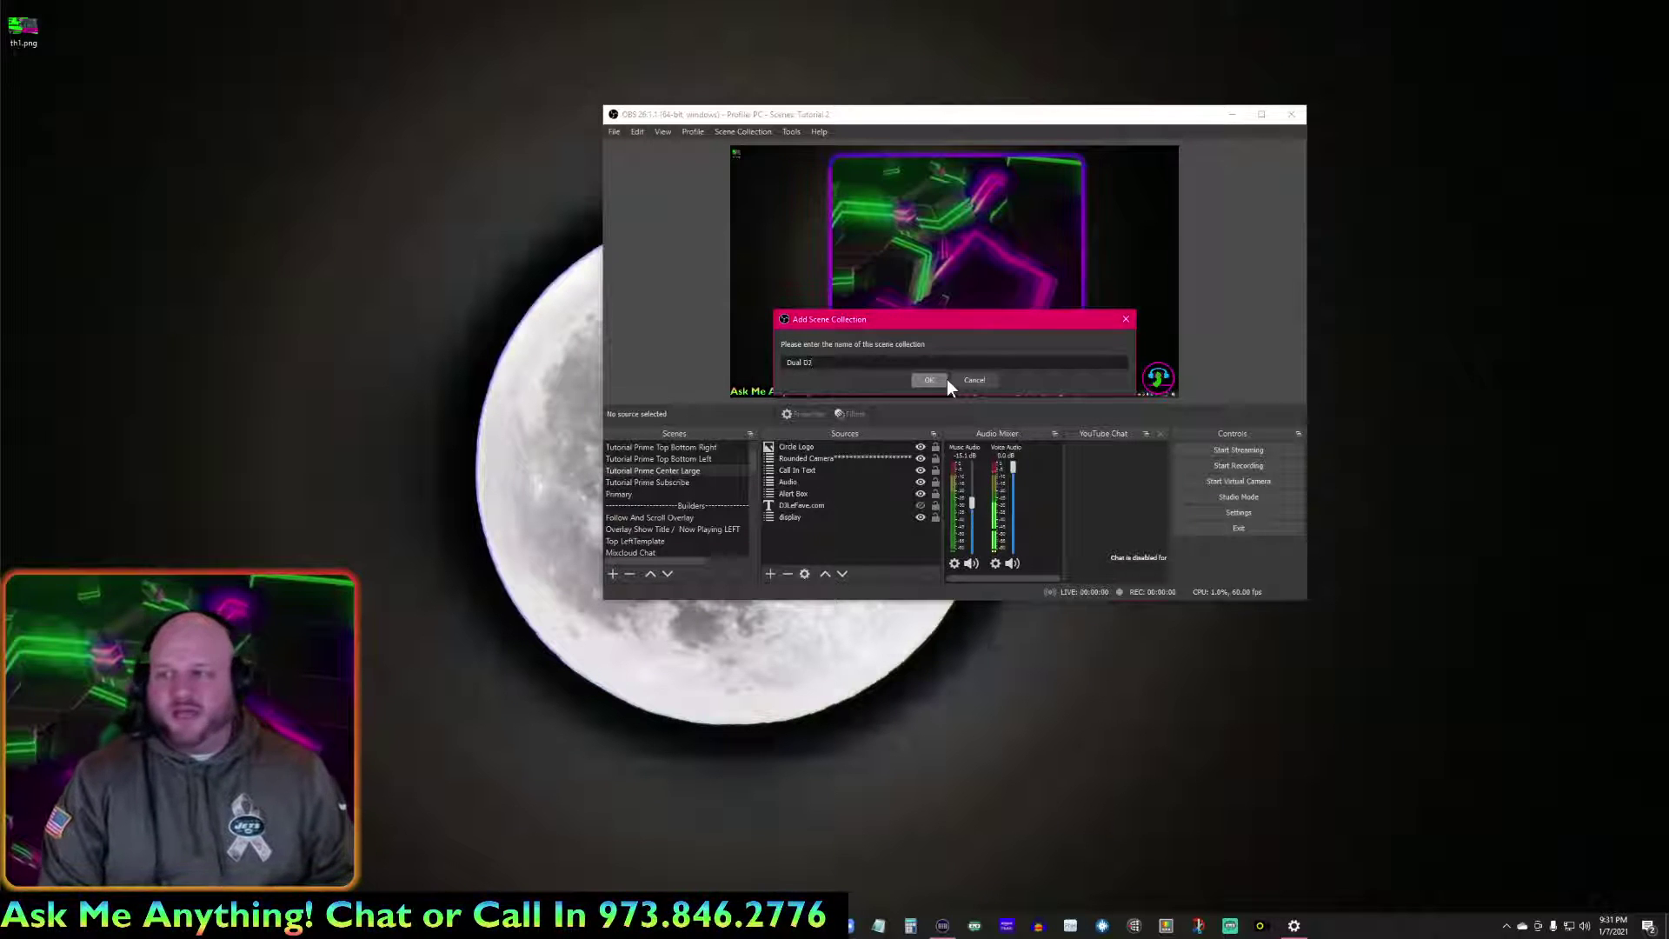
click(945, 380)
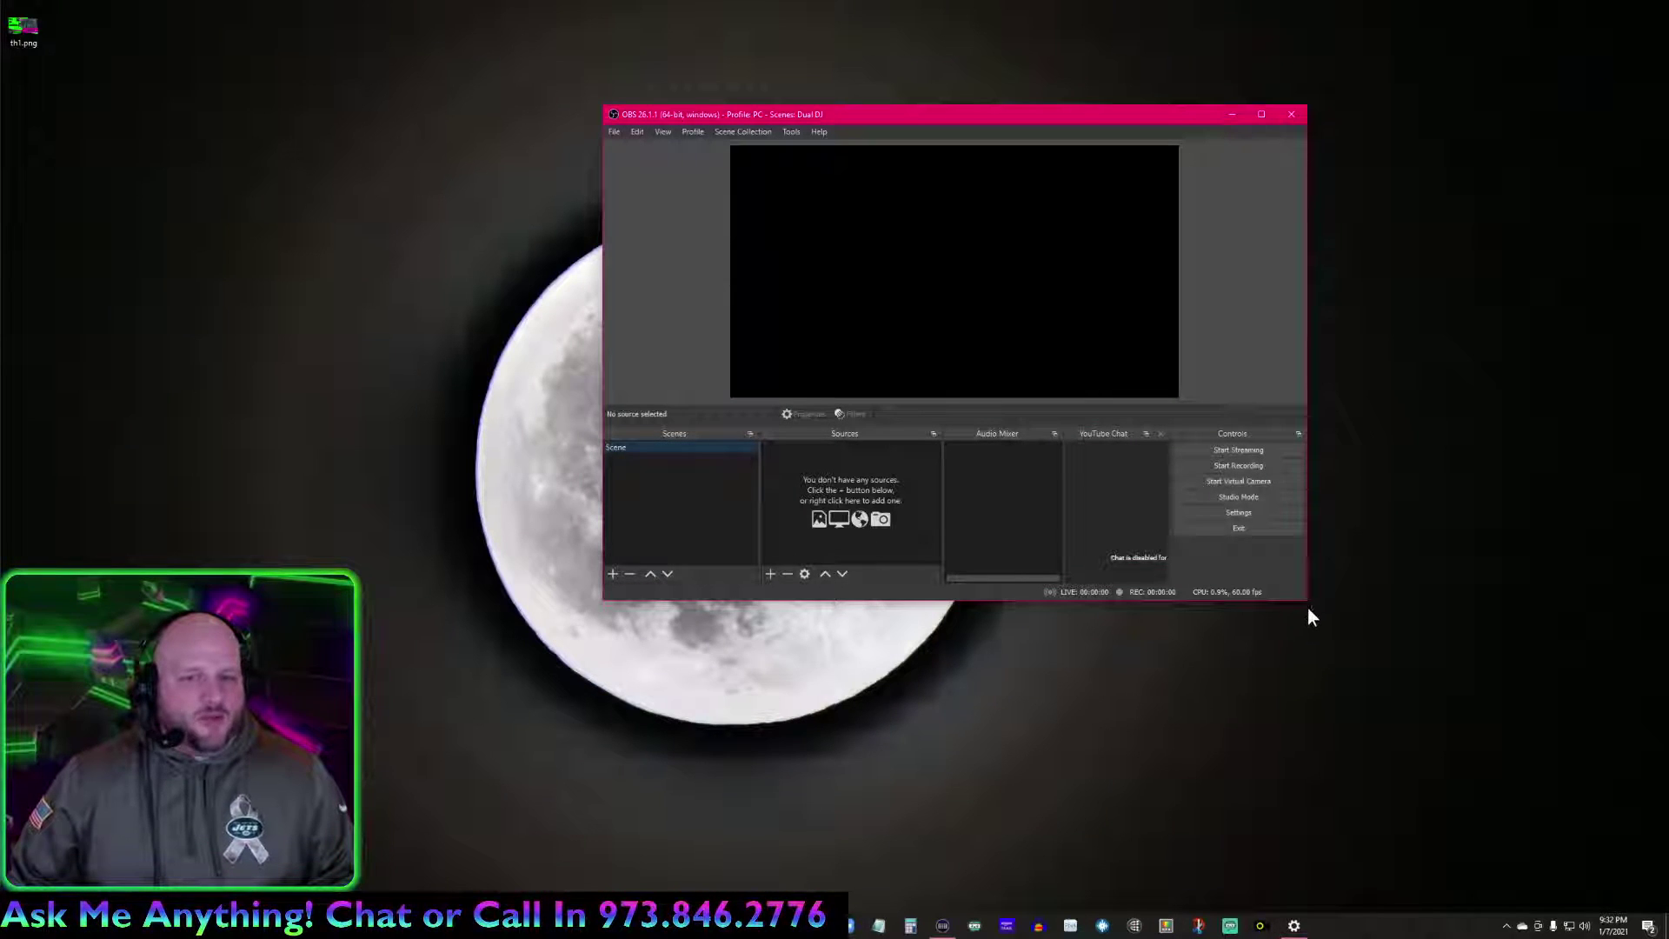
Enlarge the OBS window and reposition it to fill most of the desktop.
drag(1306, 600, 1590, 807)
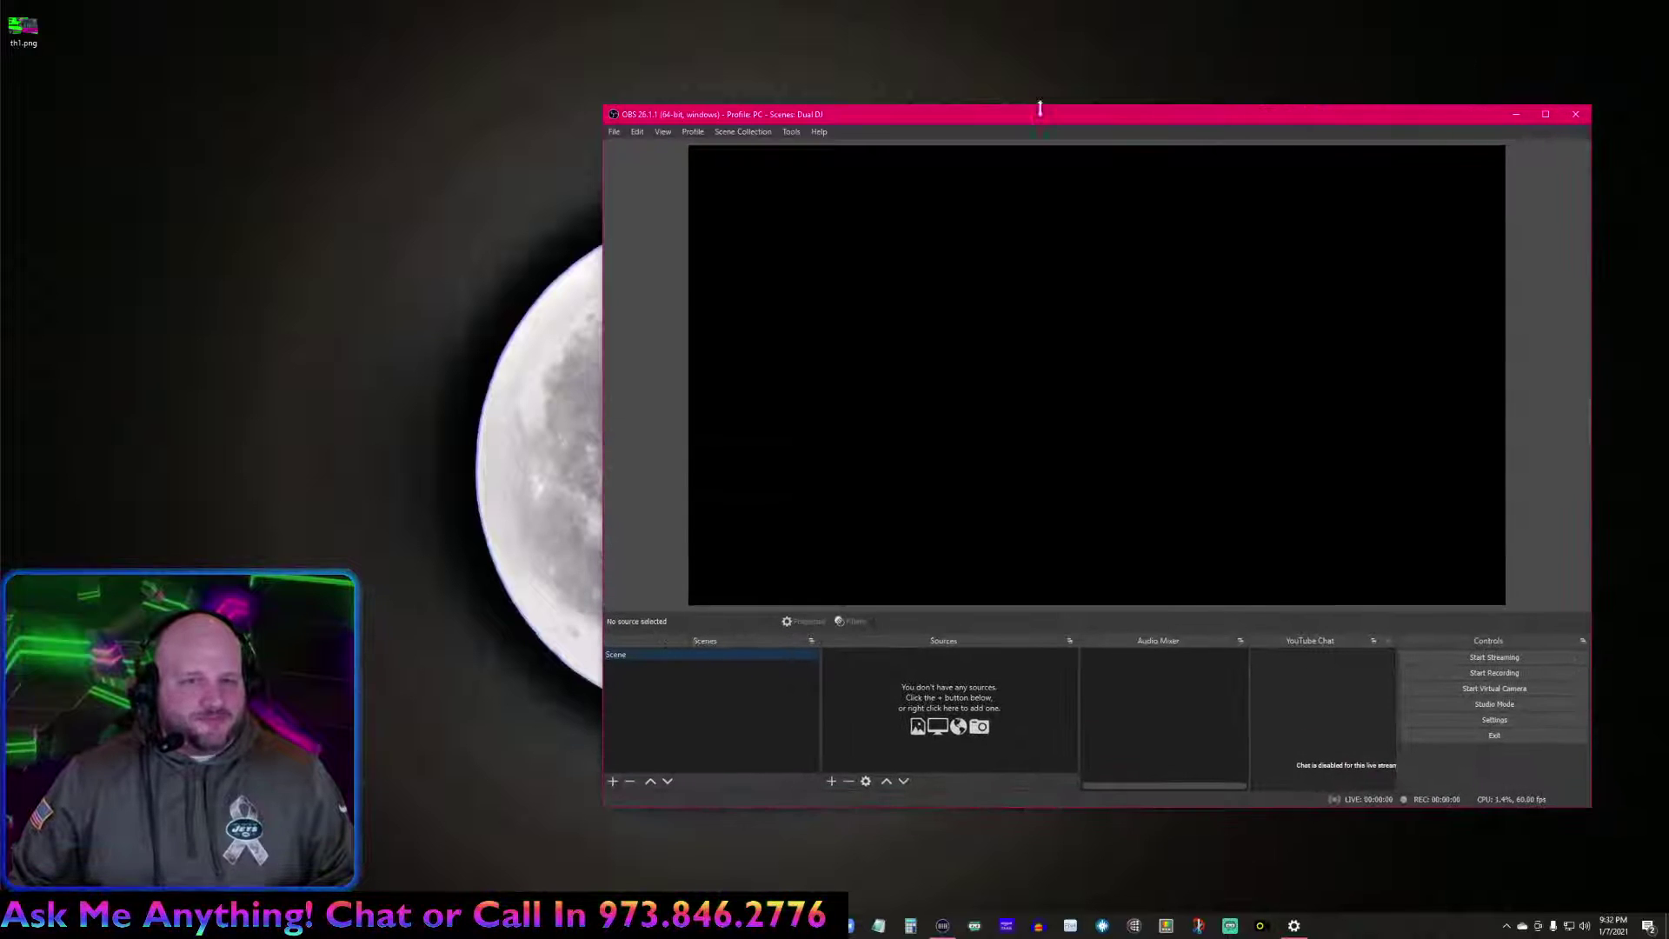
drag(1057, 123, 930, 38)
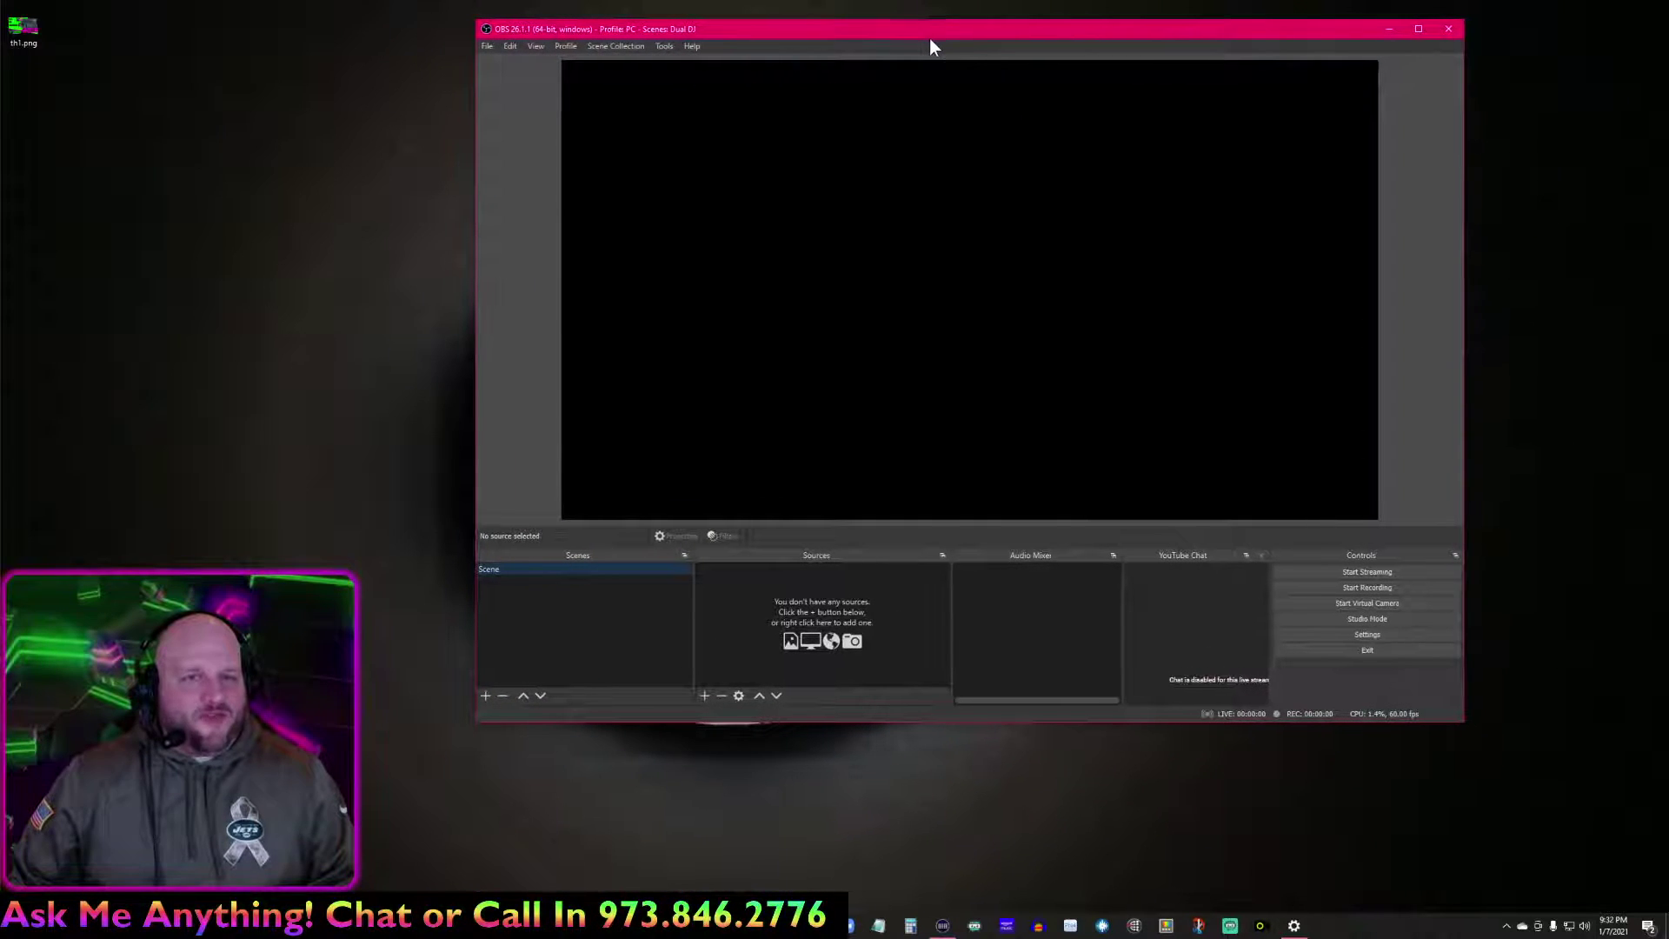
drag(476, 725, 324, 817)
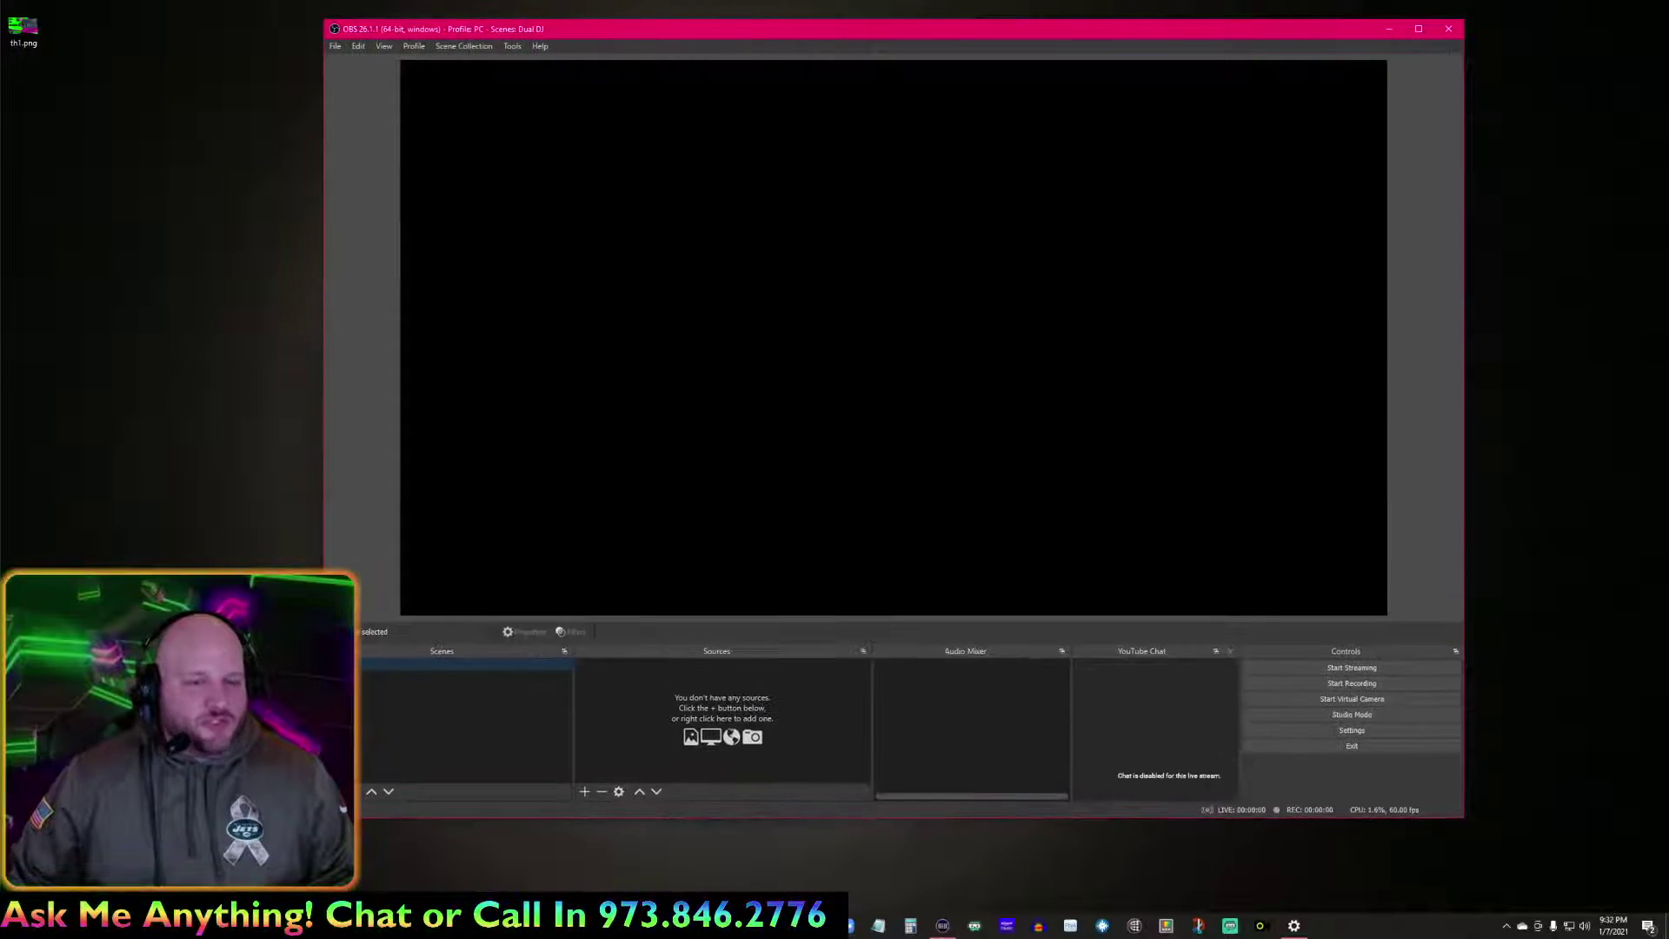
drag(849, 39, 905, 33)
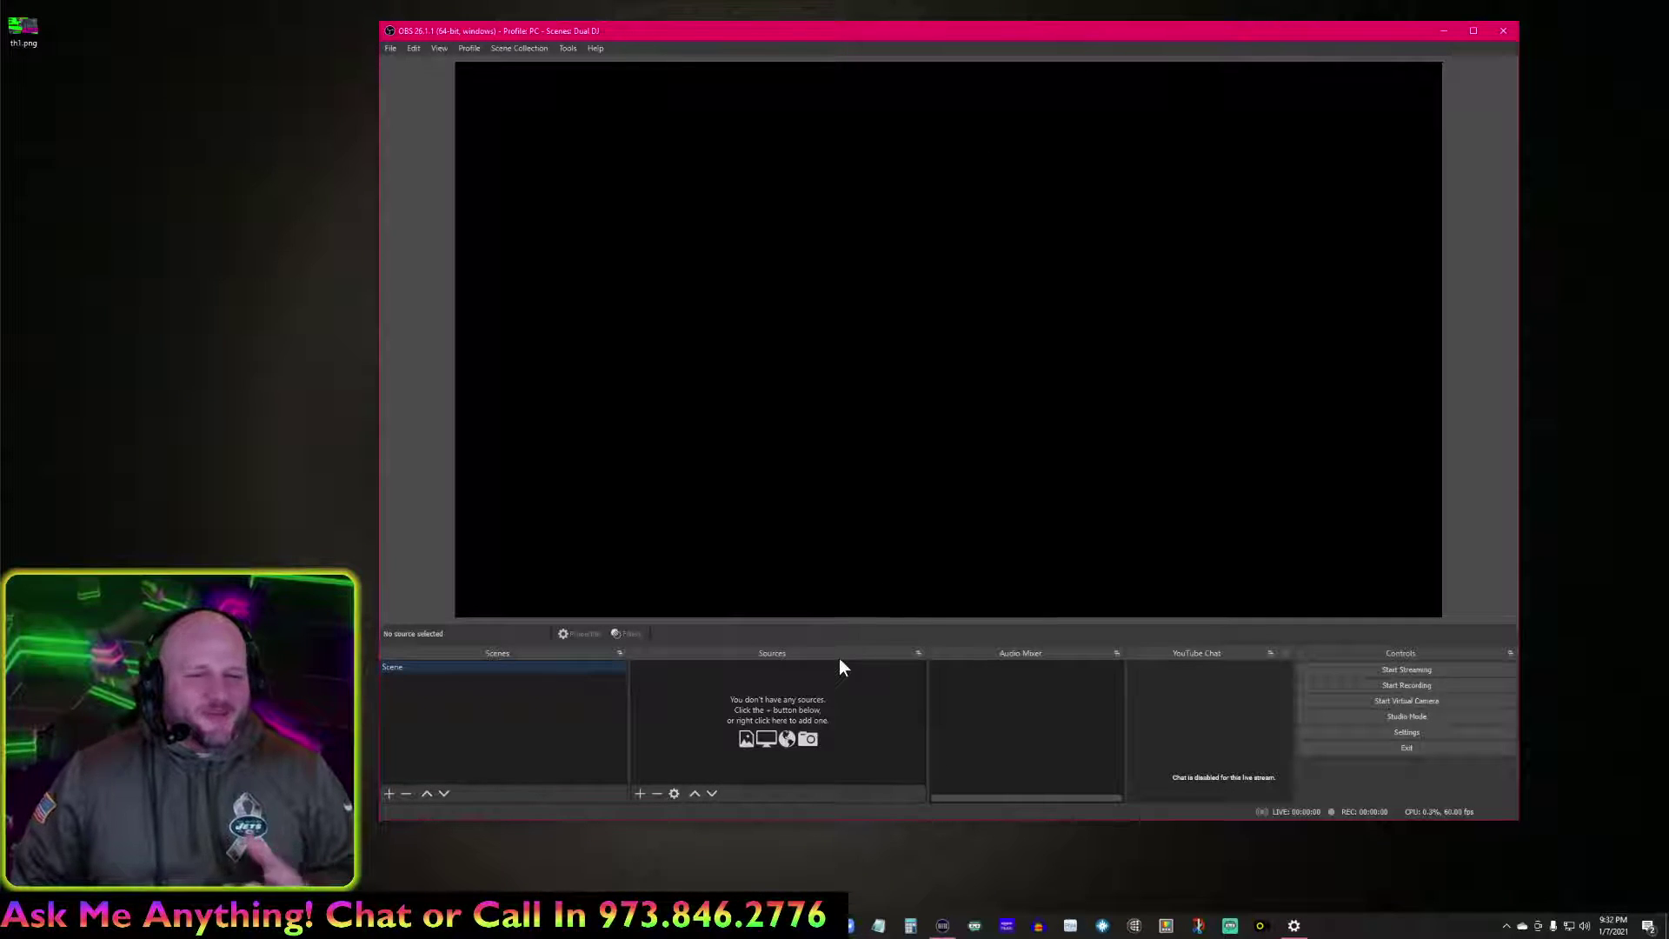
Bring up the prompt for adding a scene and cancel it, and open the OBS audio settings to review the global audio devices.
click(389, 793)
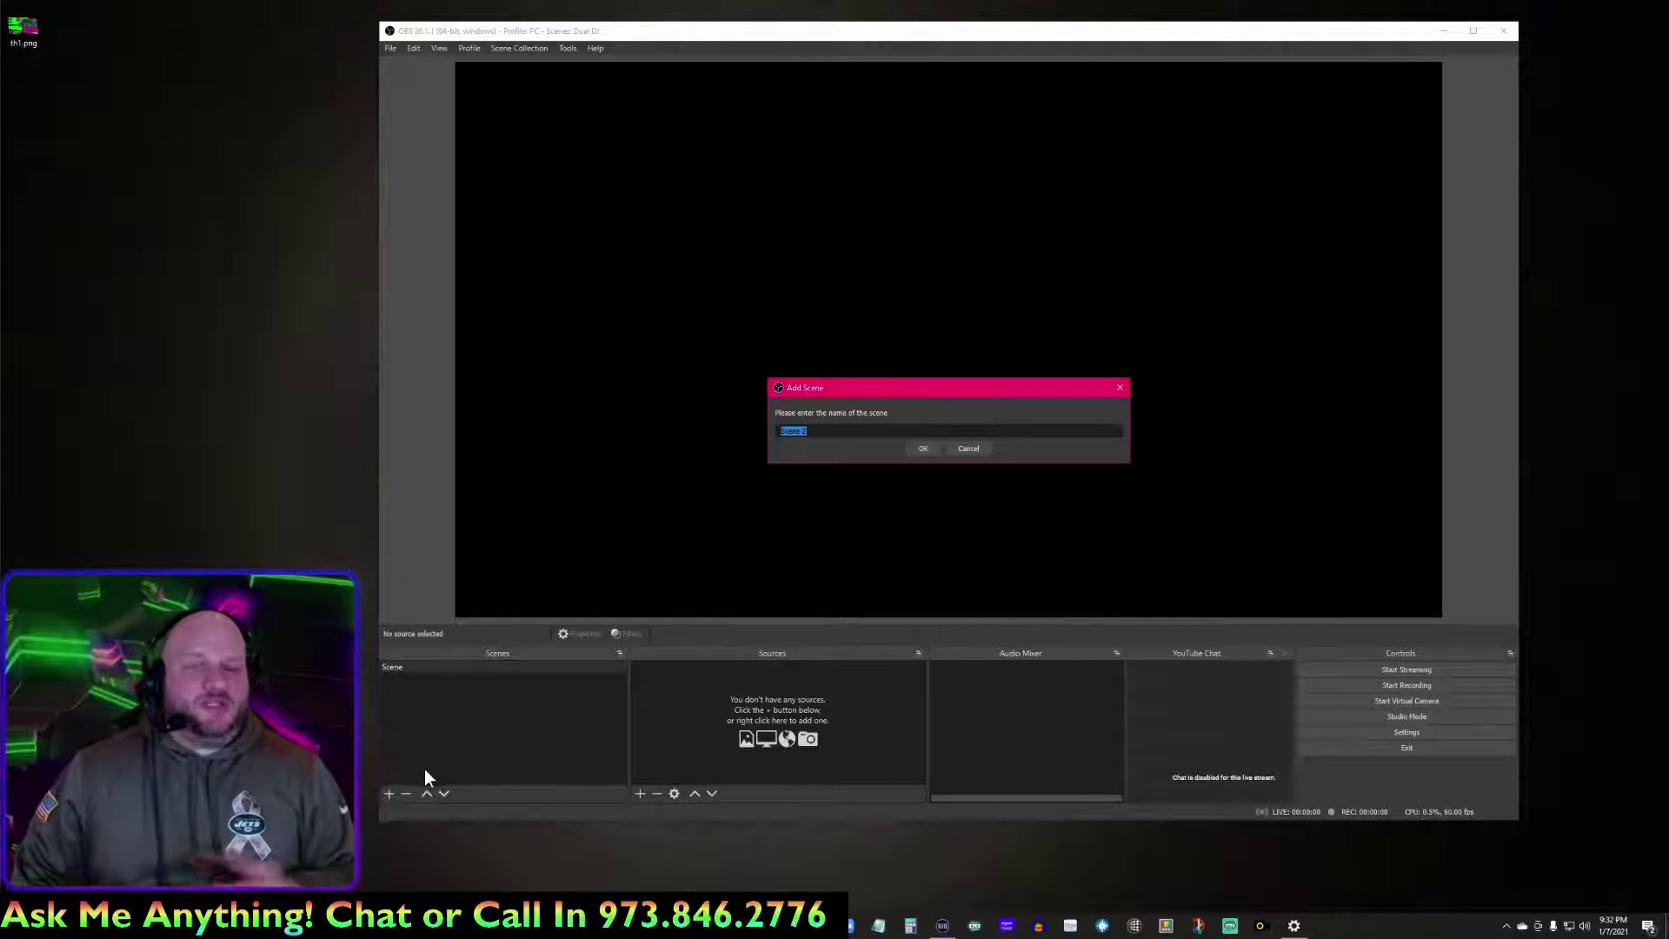
click(980, 448)
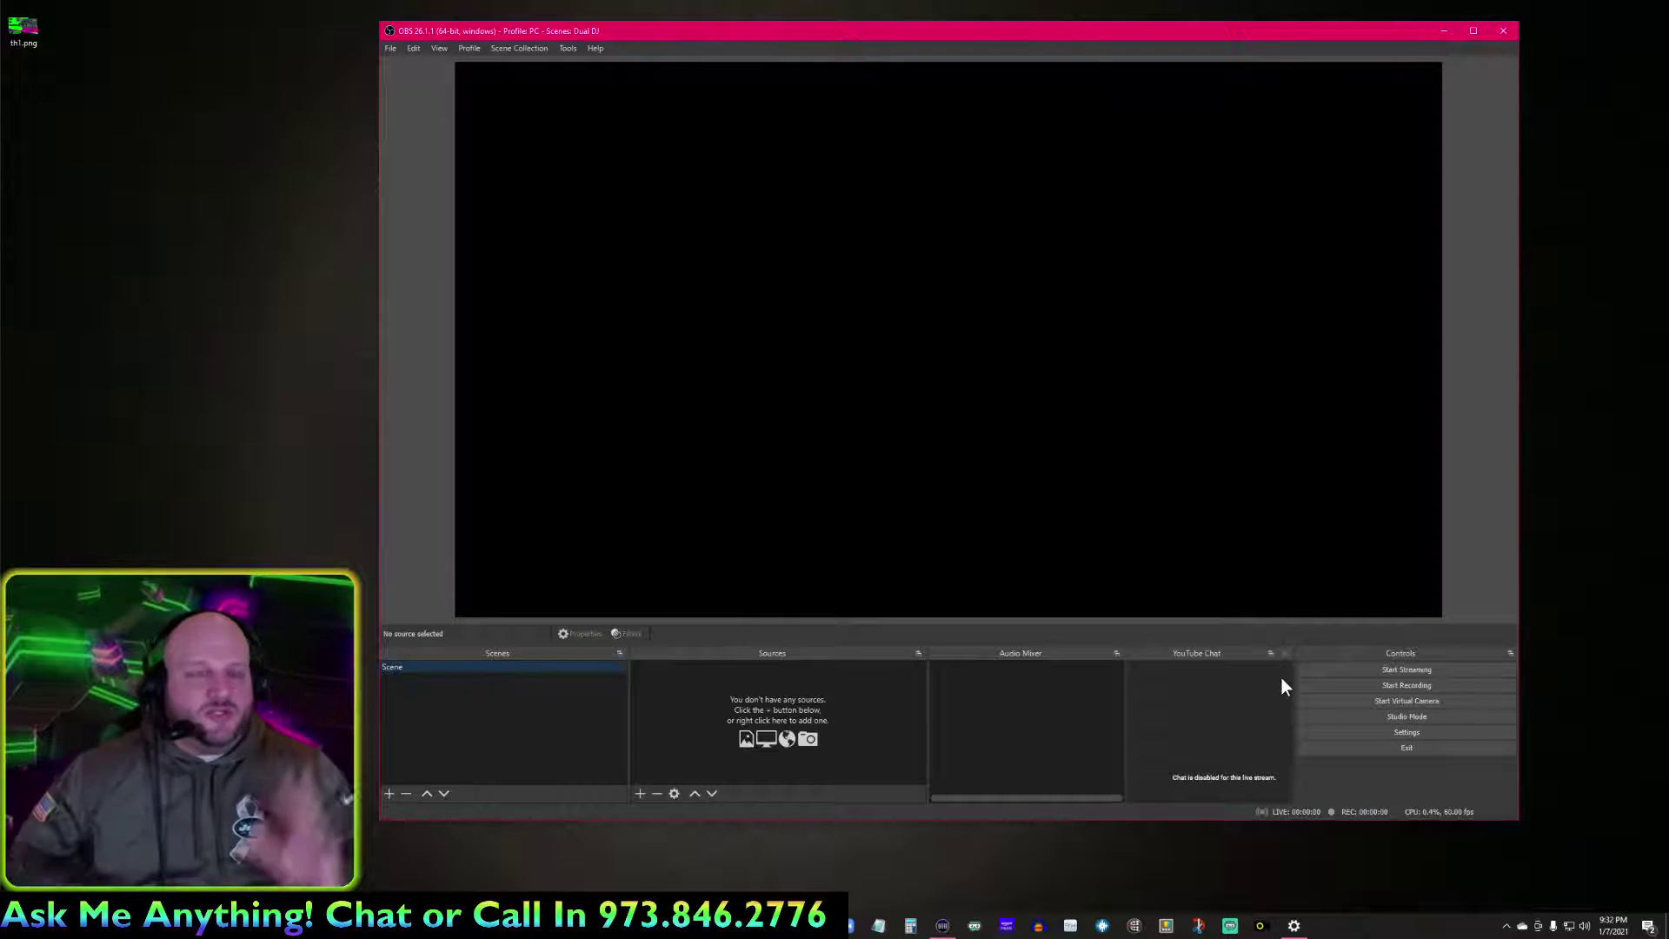
click(1427, 730)
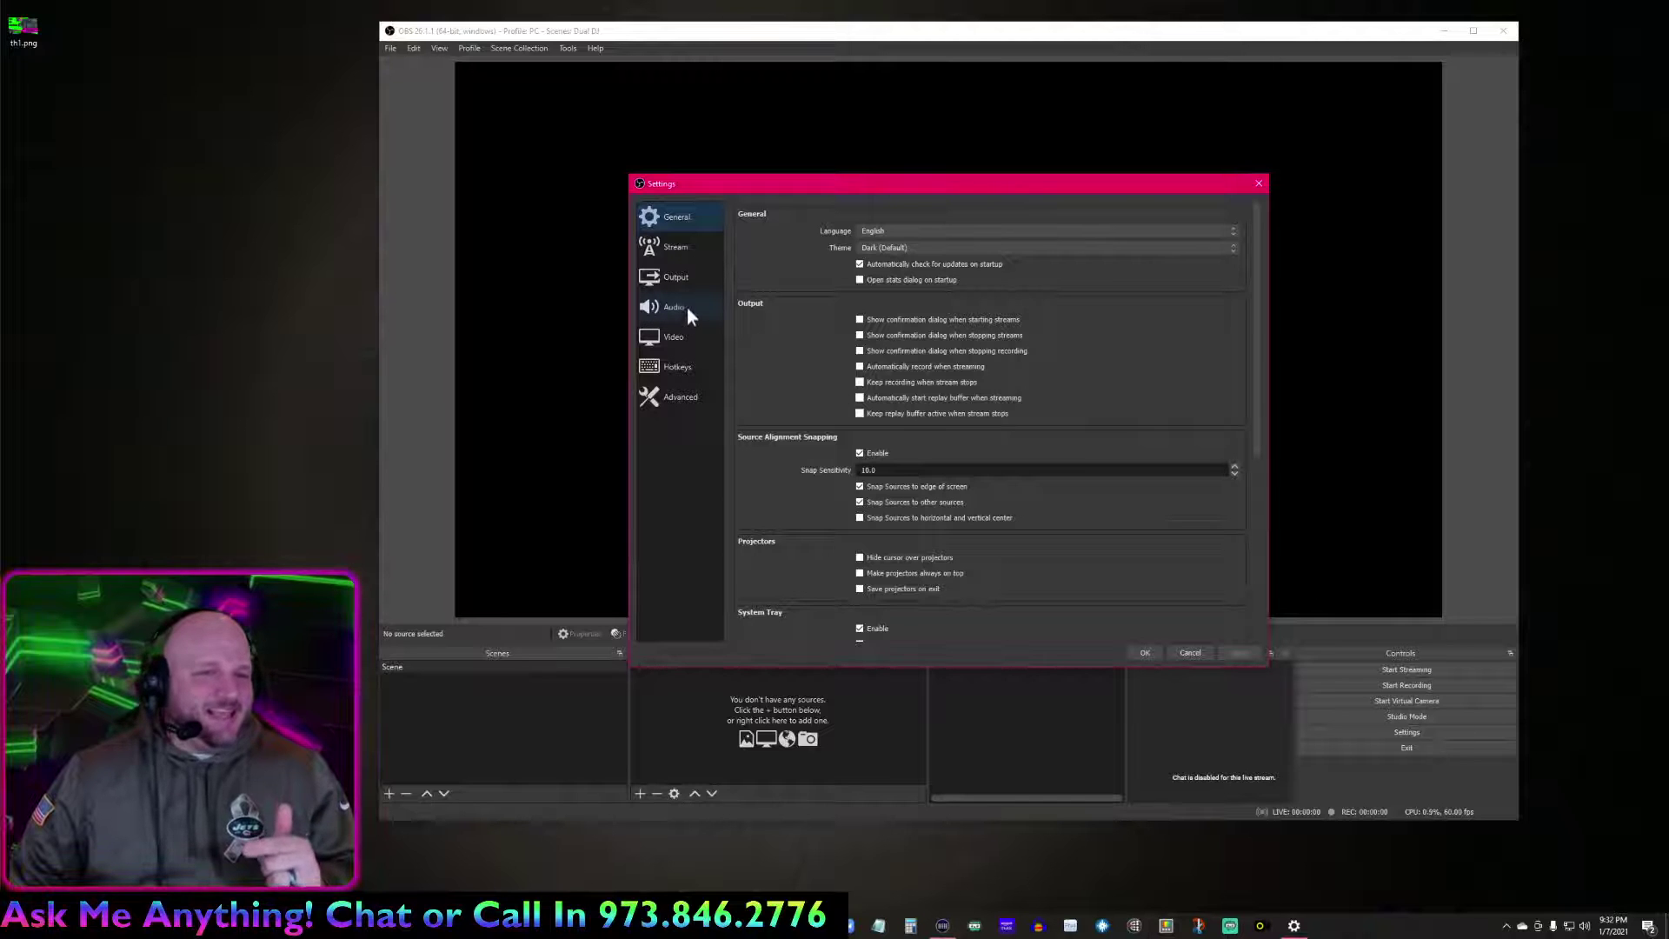
click(687, 308)
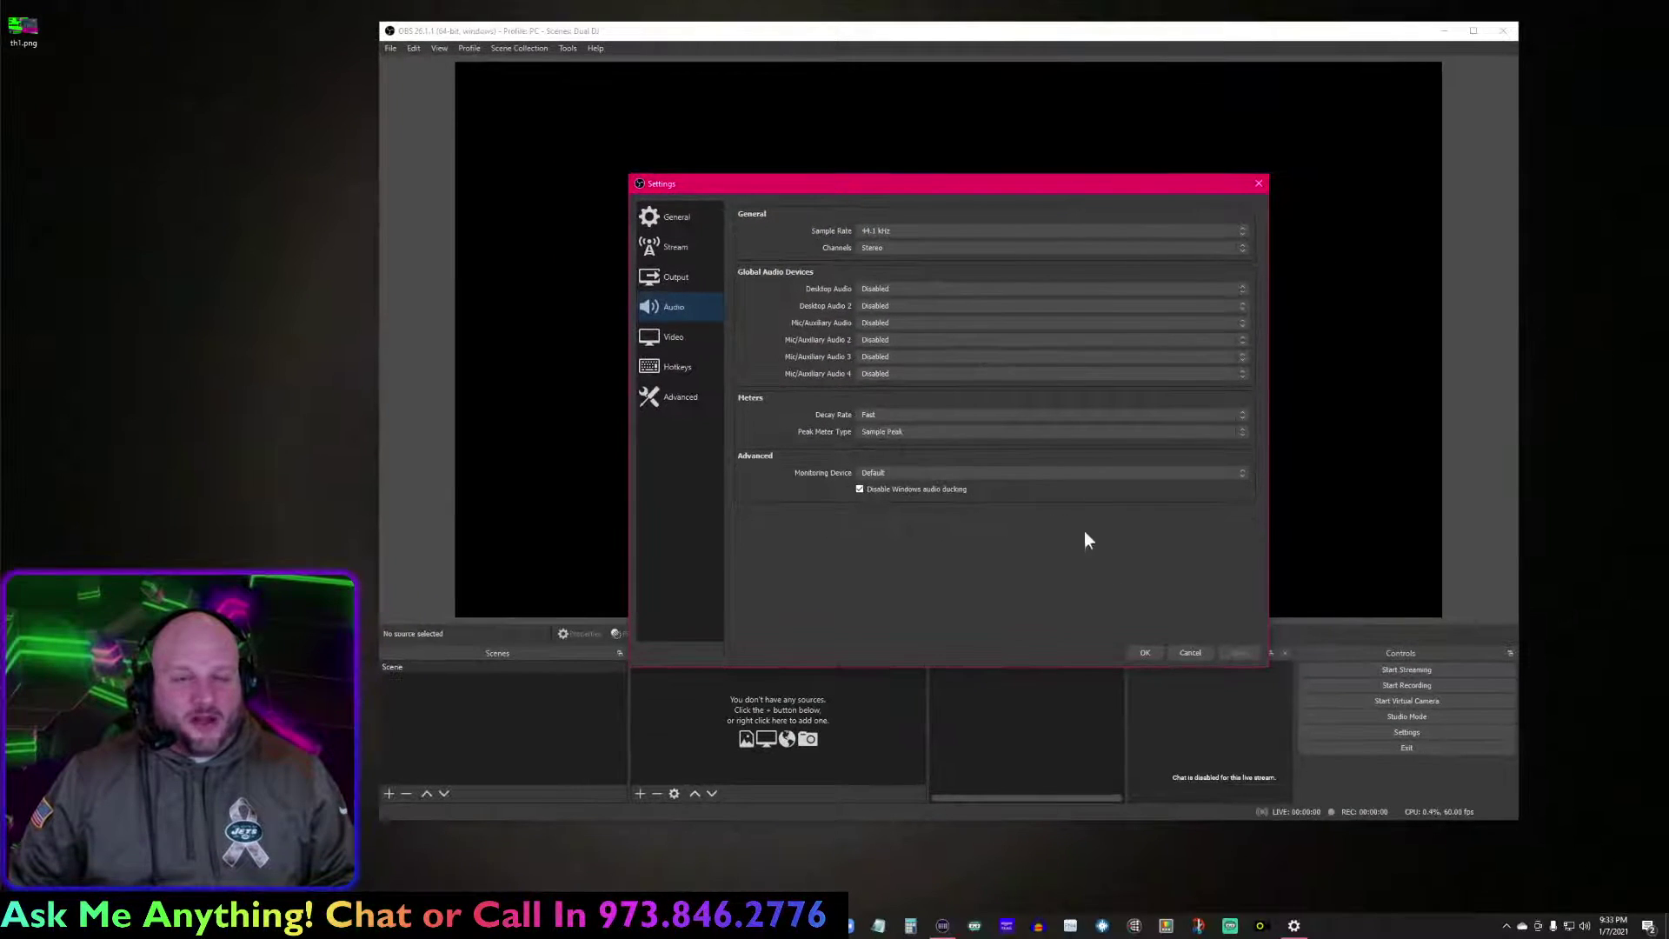
Close the audio settings without changes and add a new scene named "Audio".
click(1191, 653)
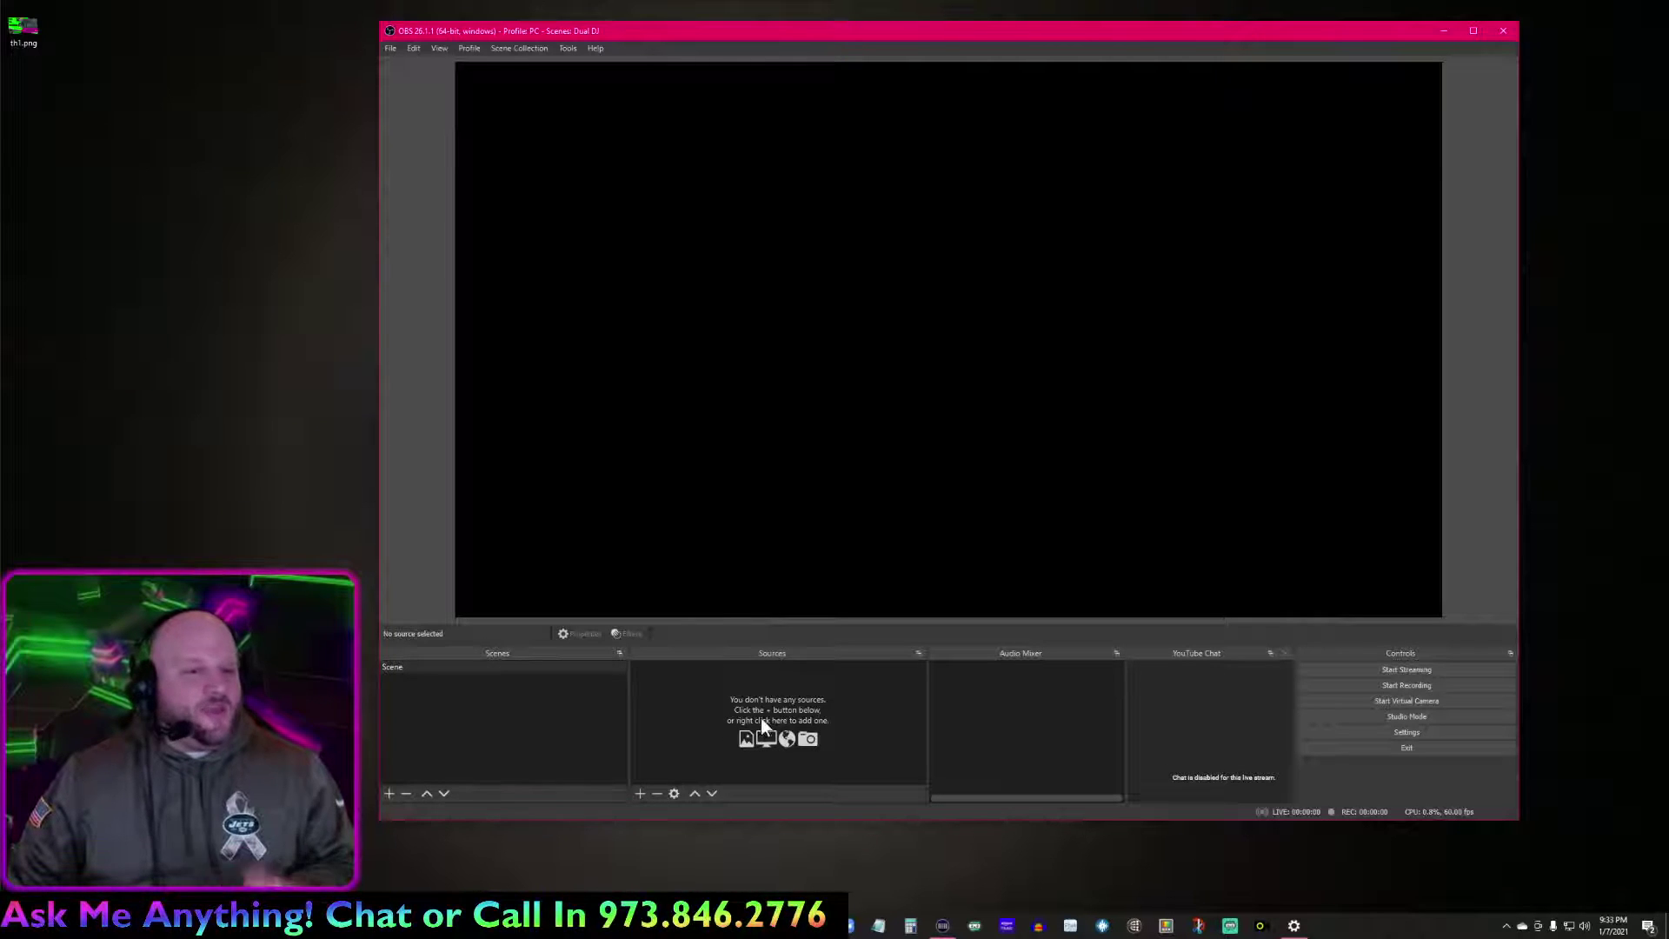
click(394, 793)
text(Audio)
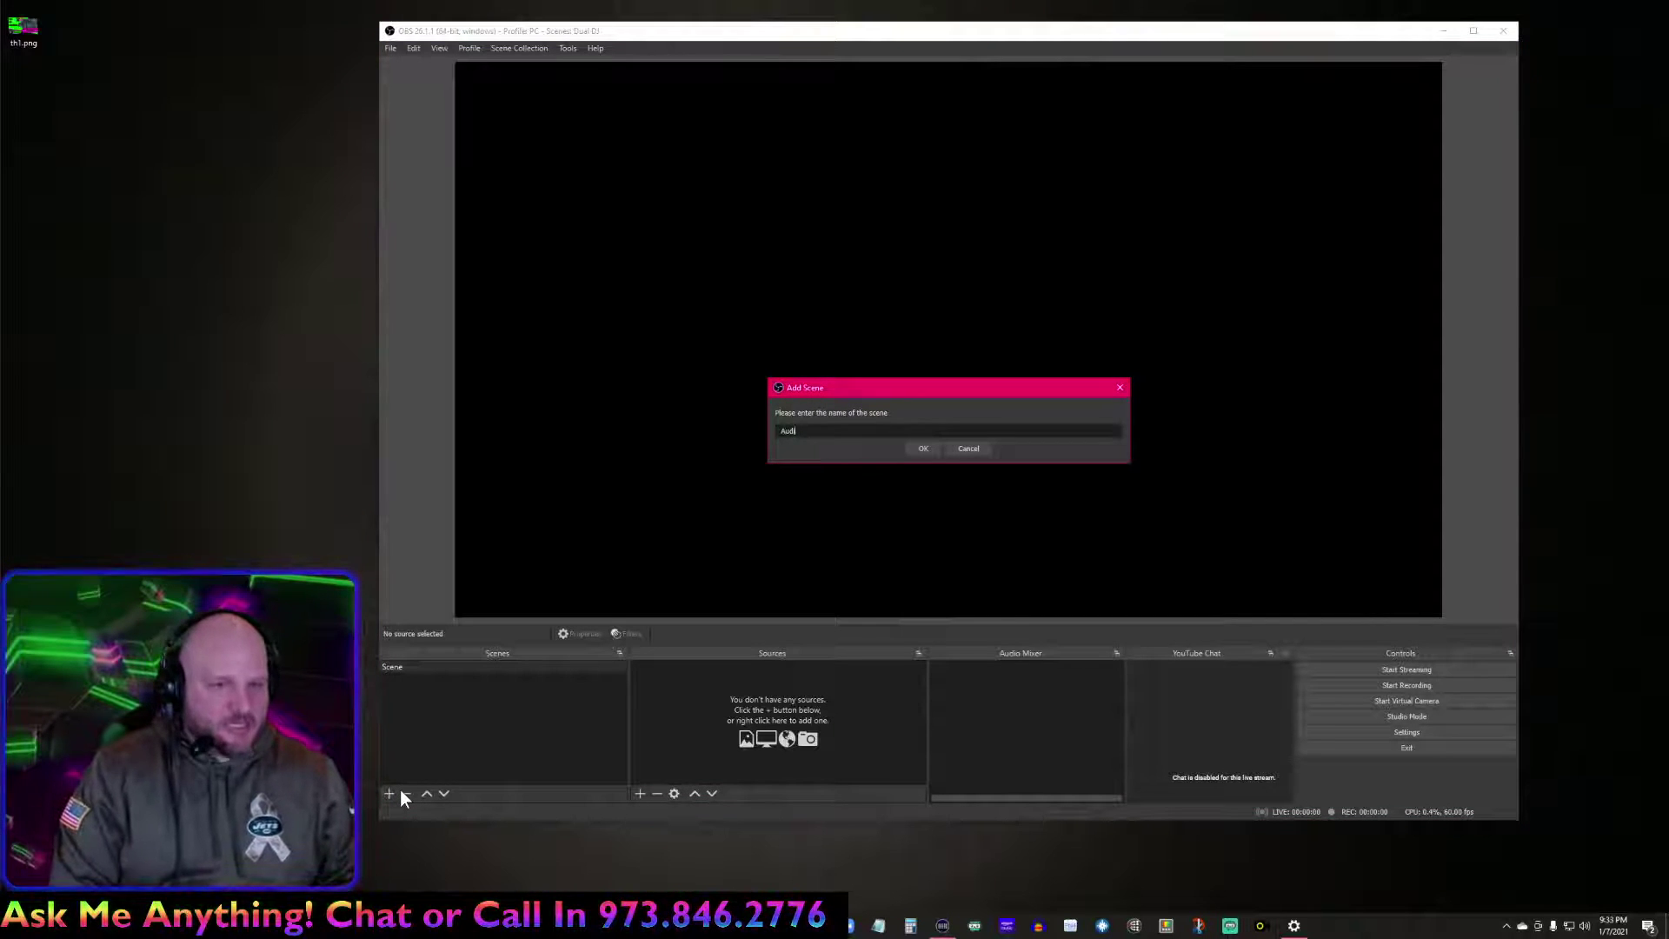
click(923, 448)
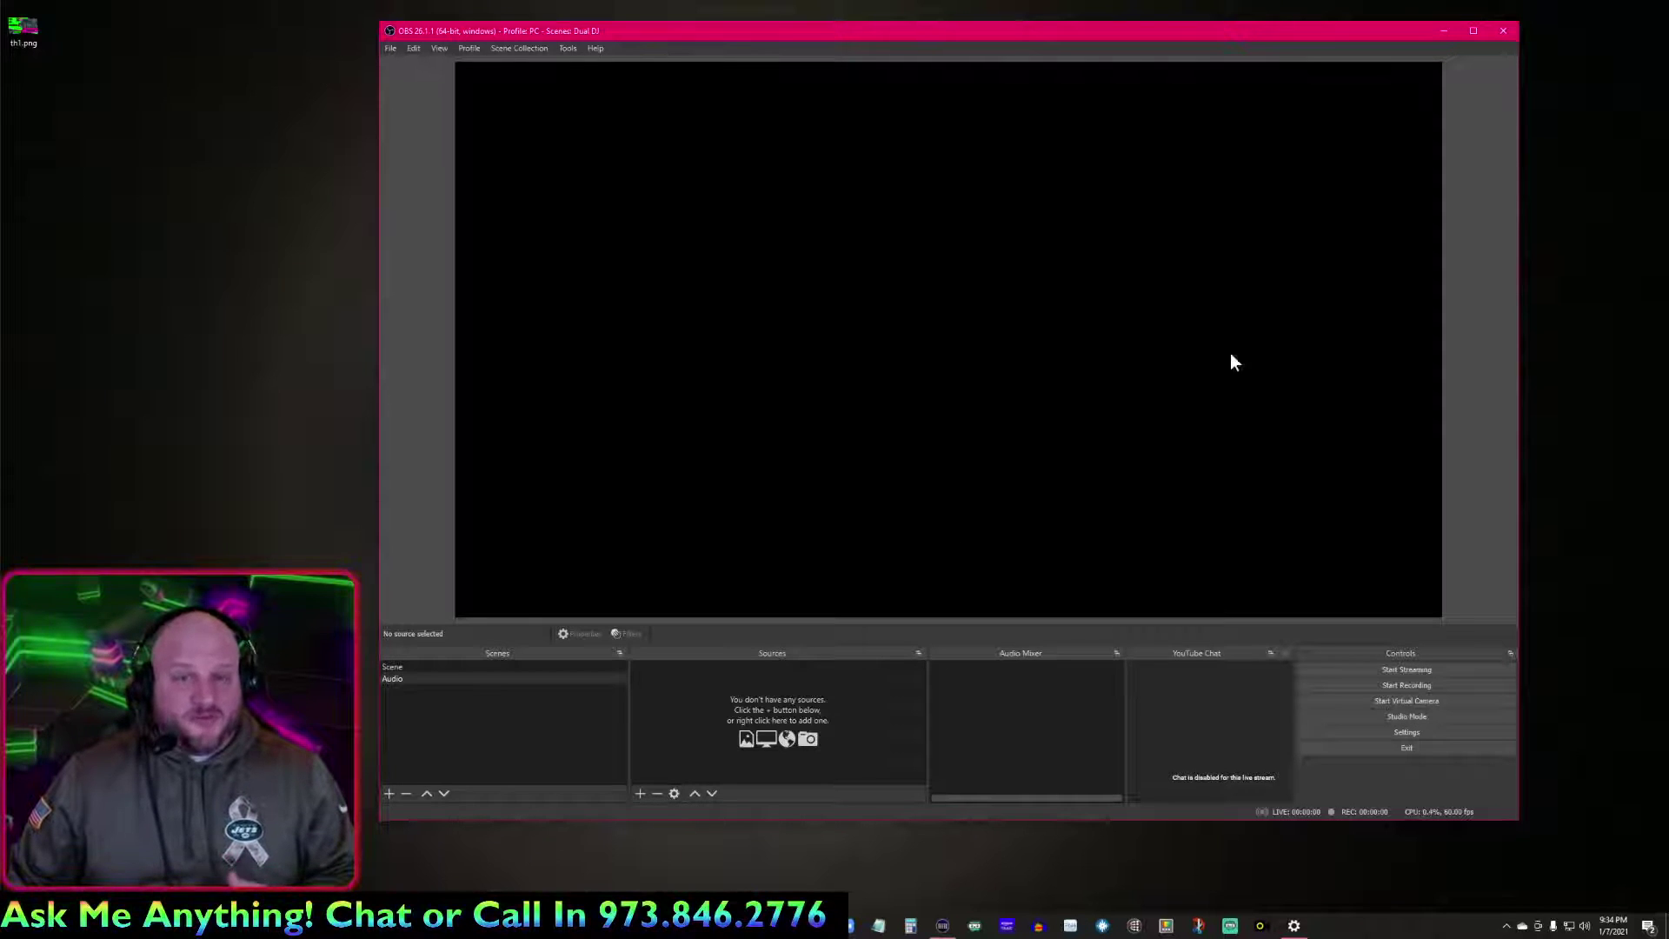
Add a new Audio Input Capture source named "Zoom DJ Sound Input" to the Audio scene.
click(640, 793)
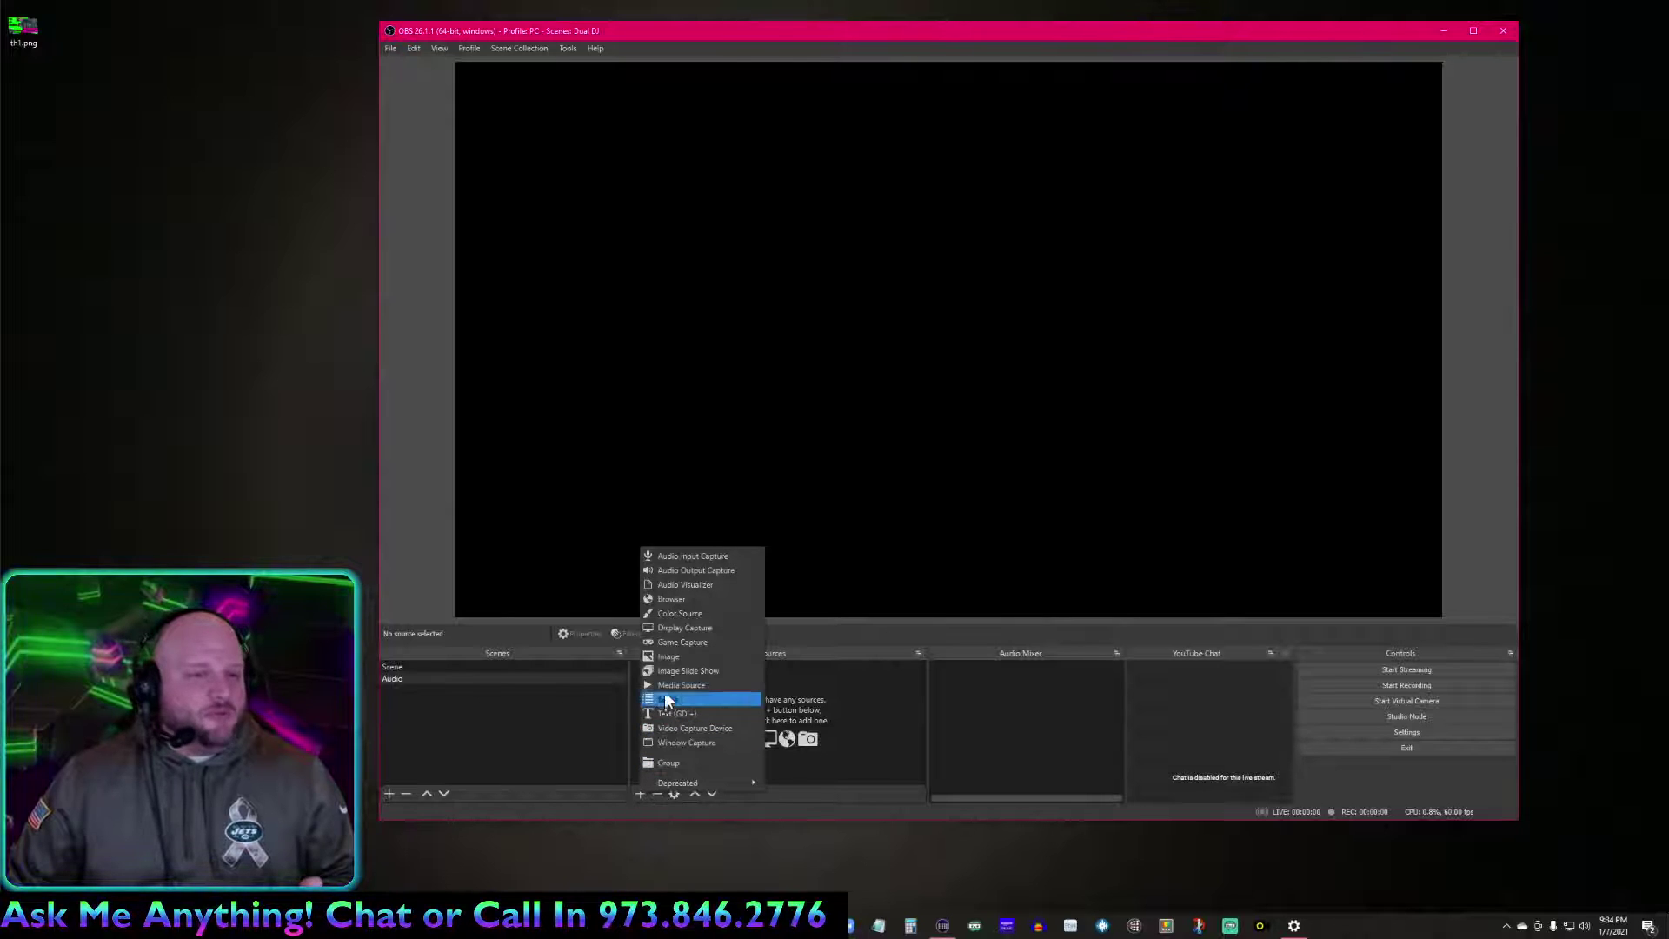
click(686, 558)
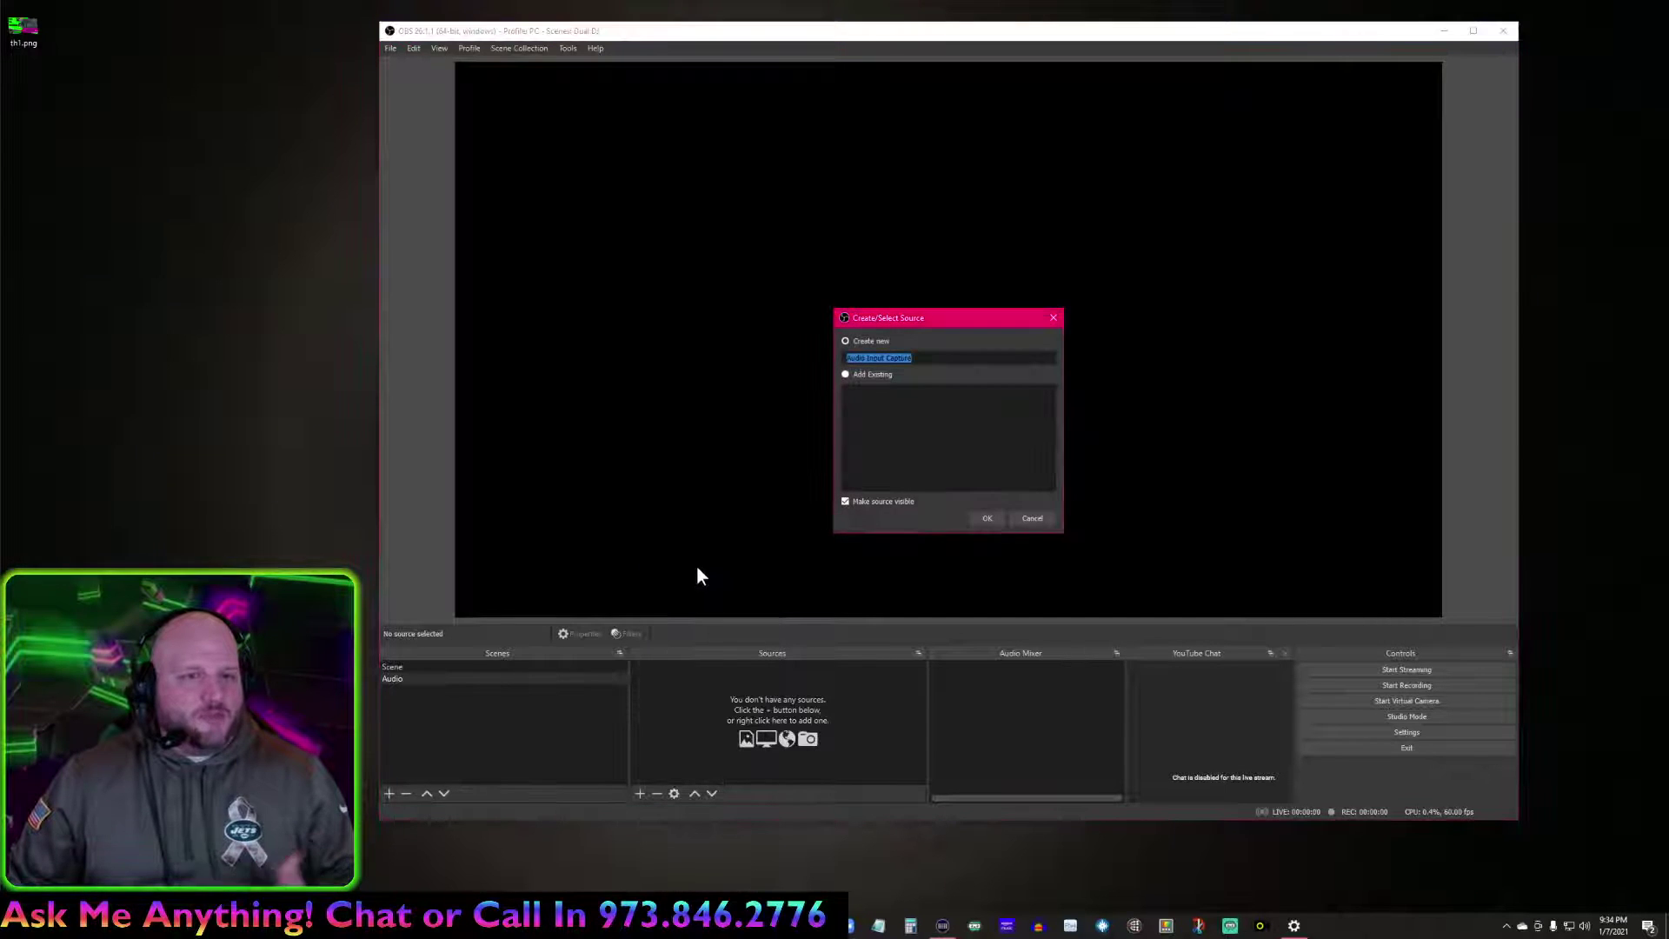
text(Zoom DJ)
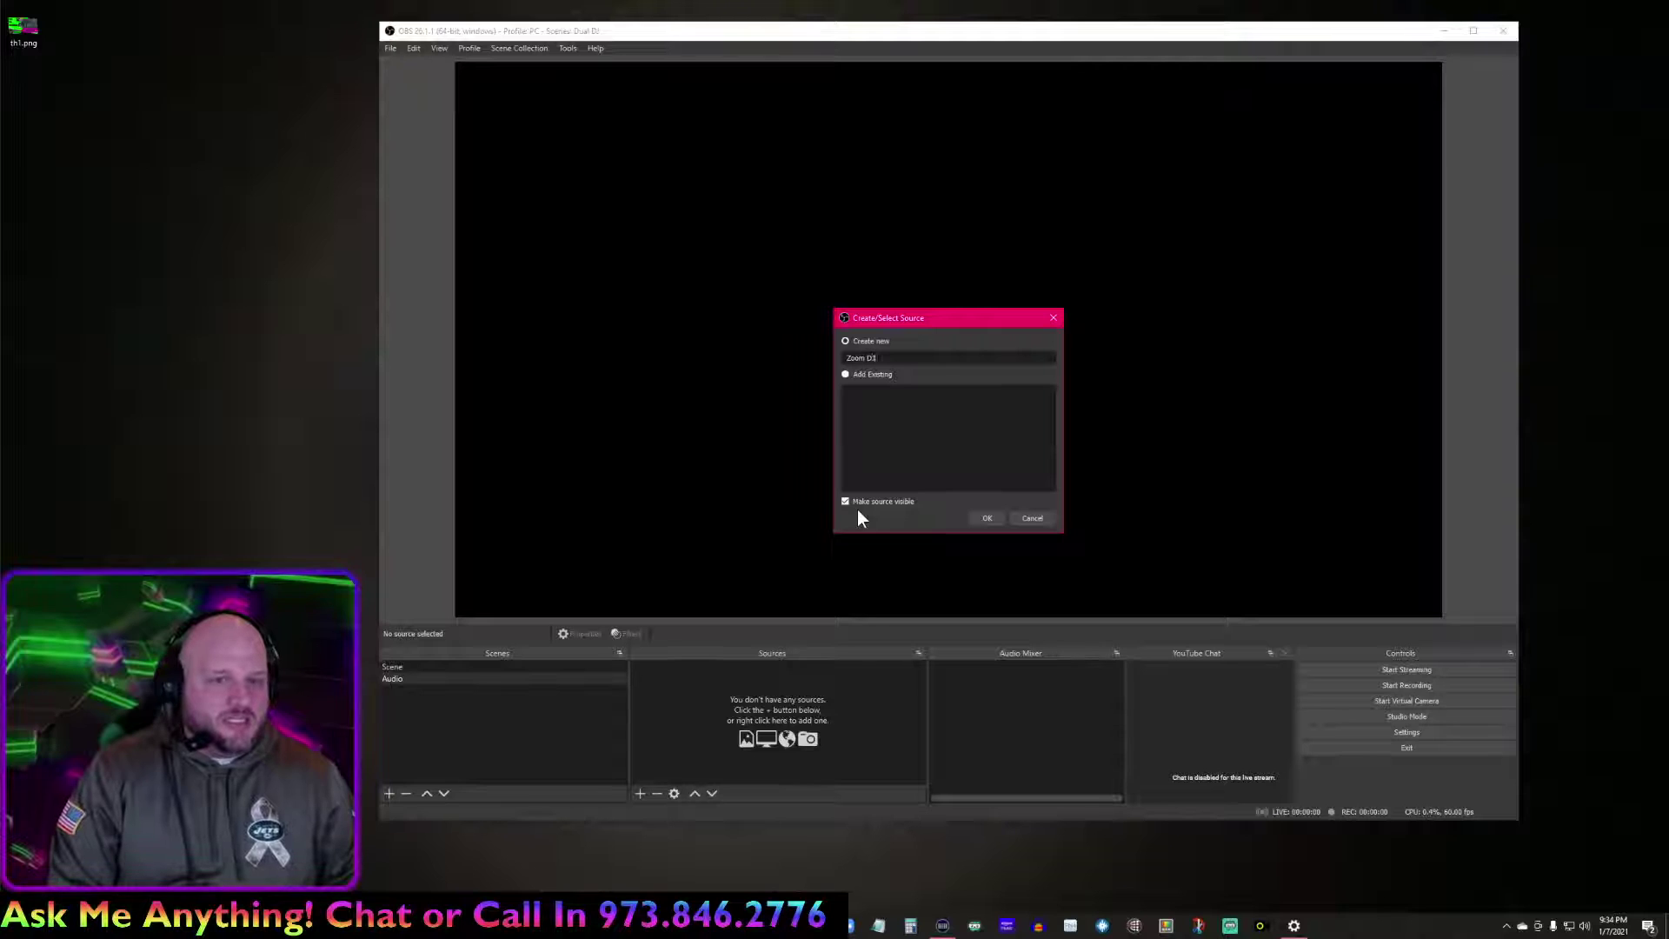
text( Sound Input)
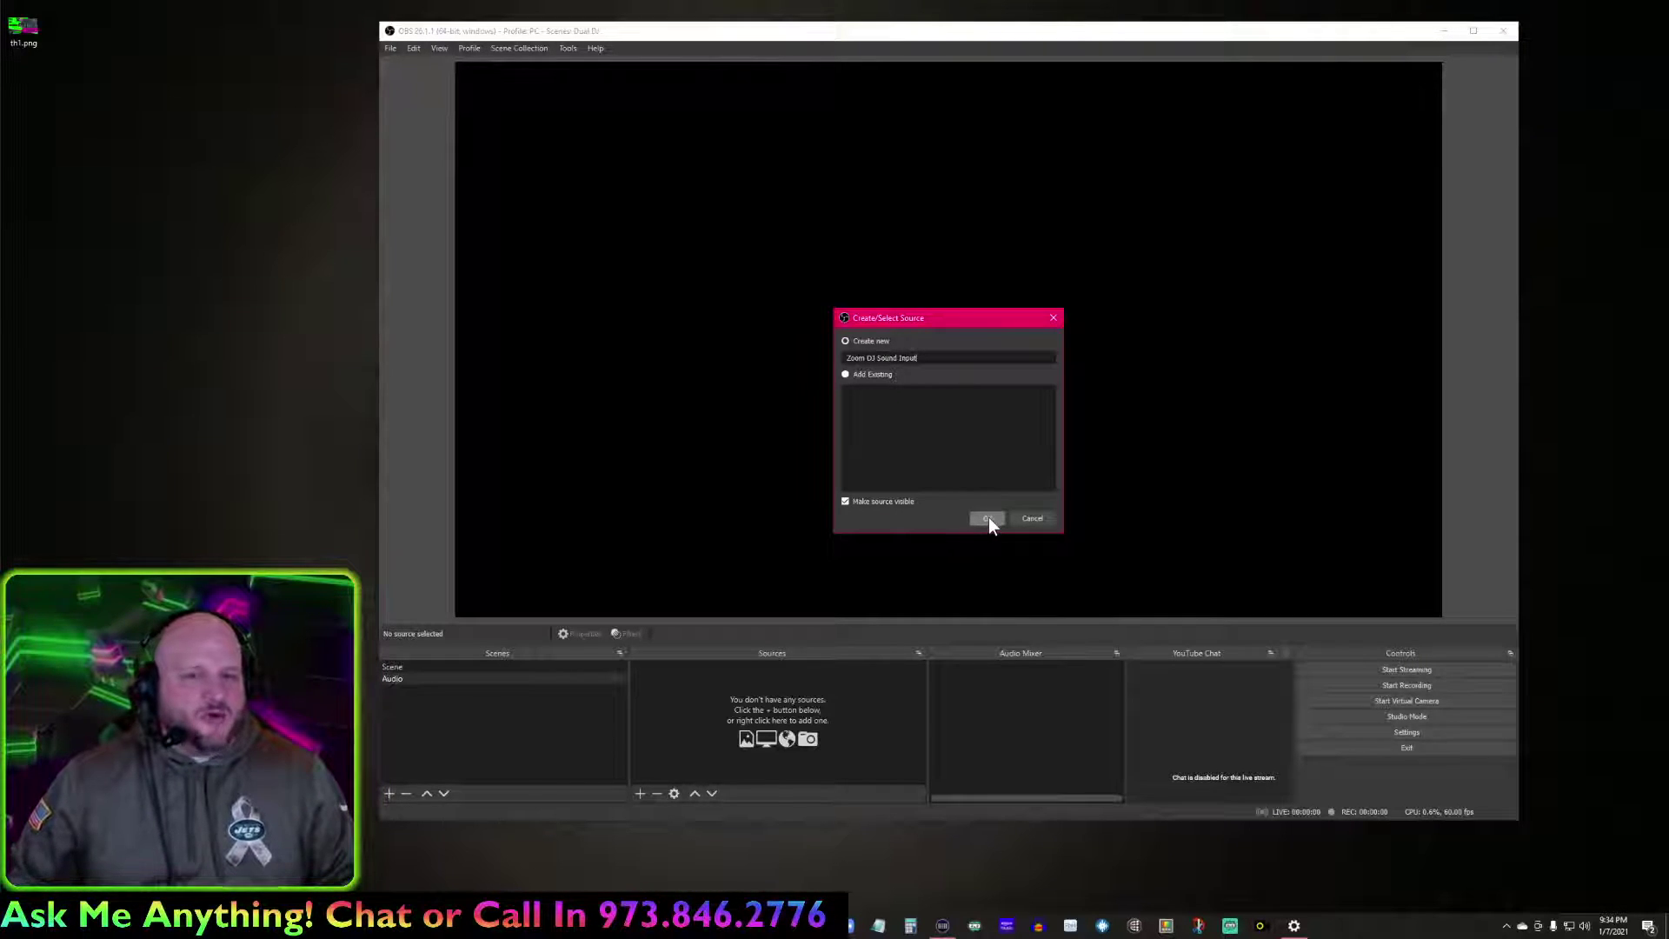
text(E)
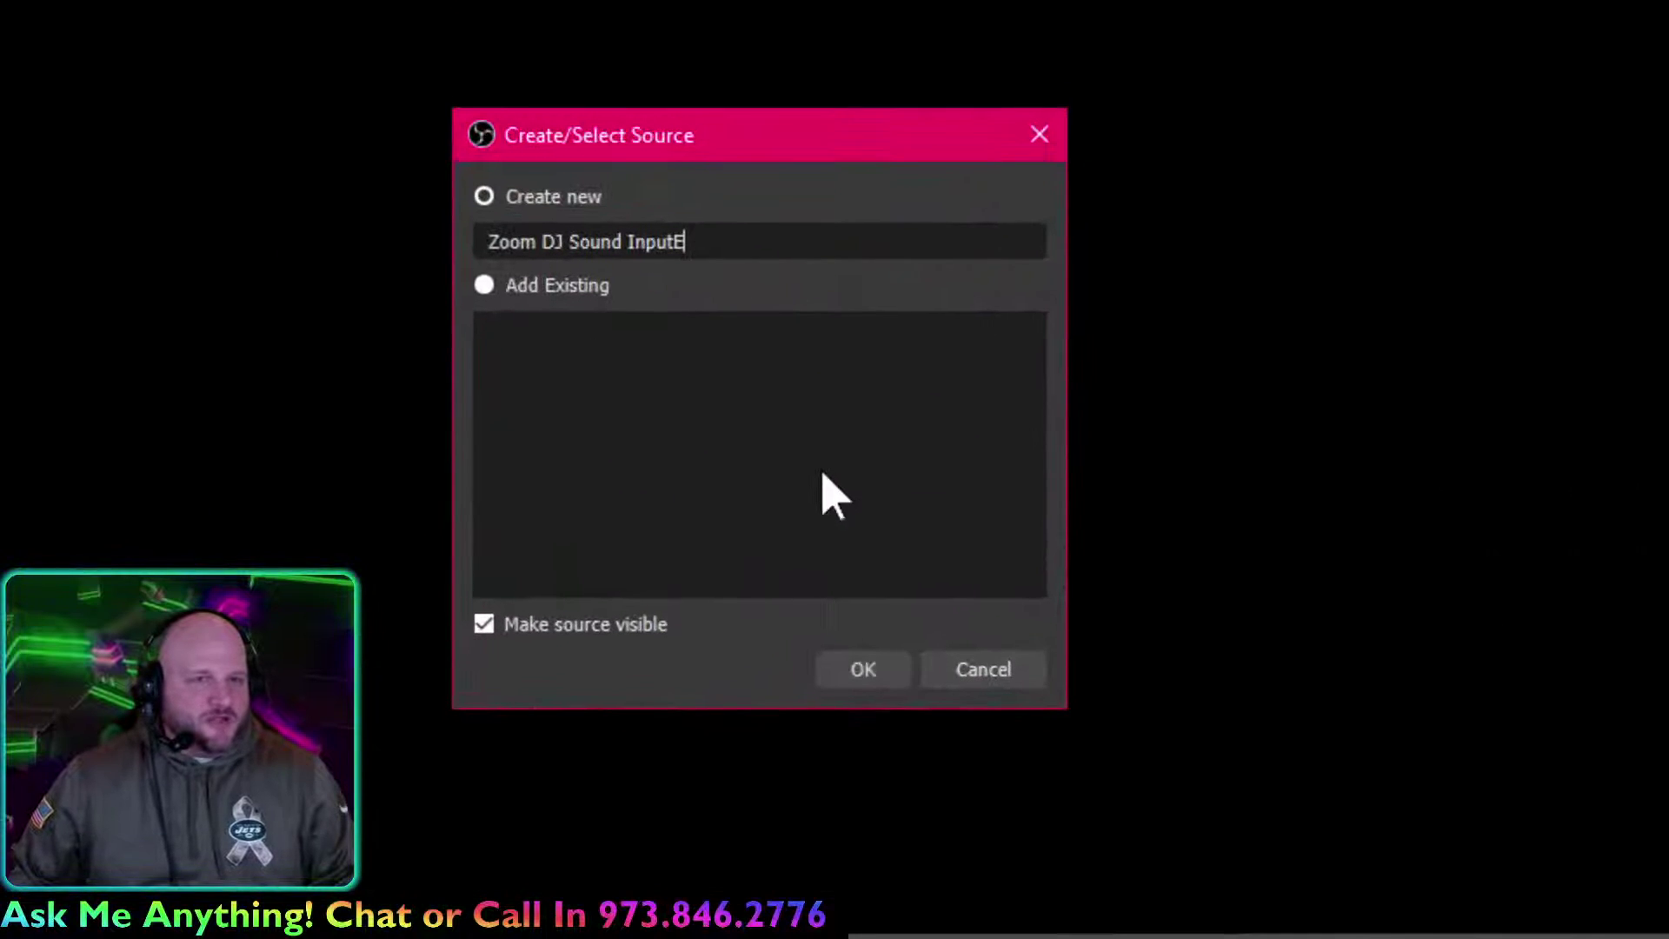
key(BackSpace)
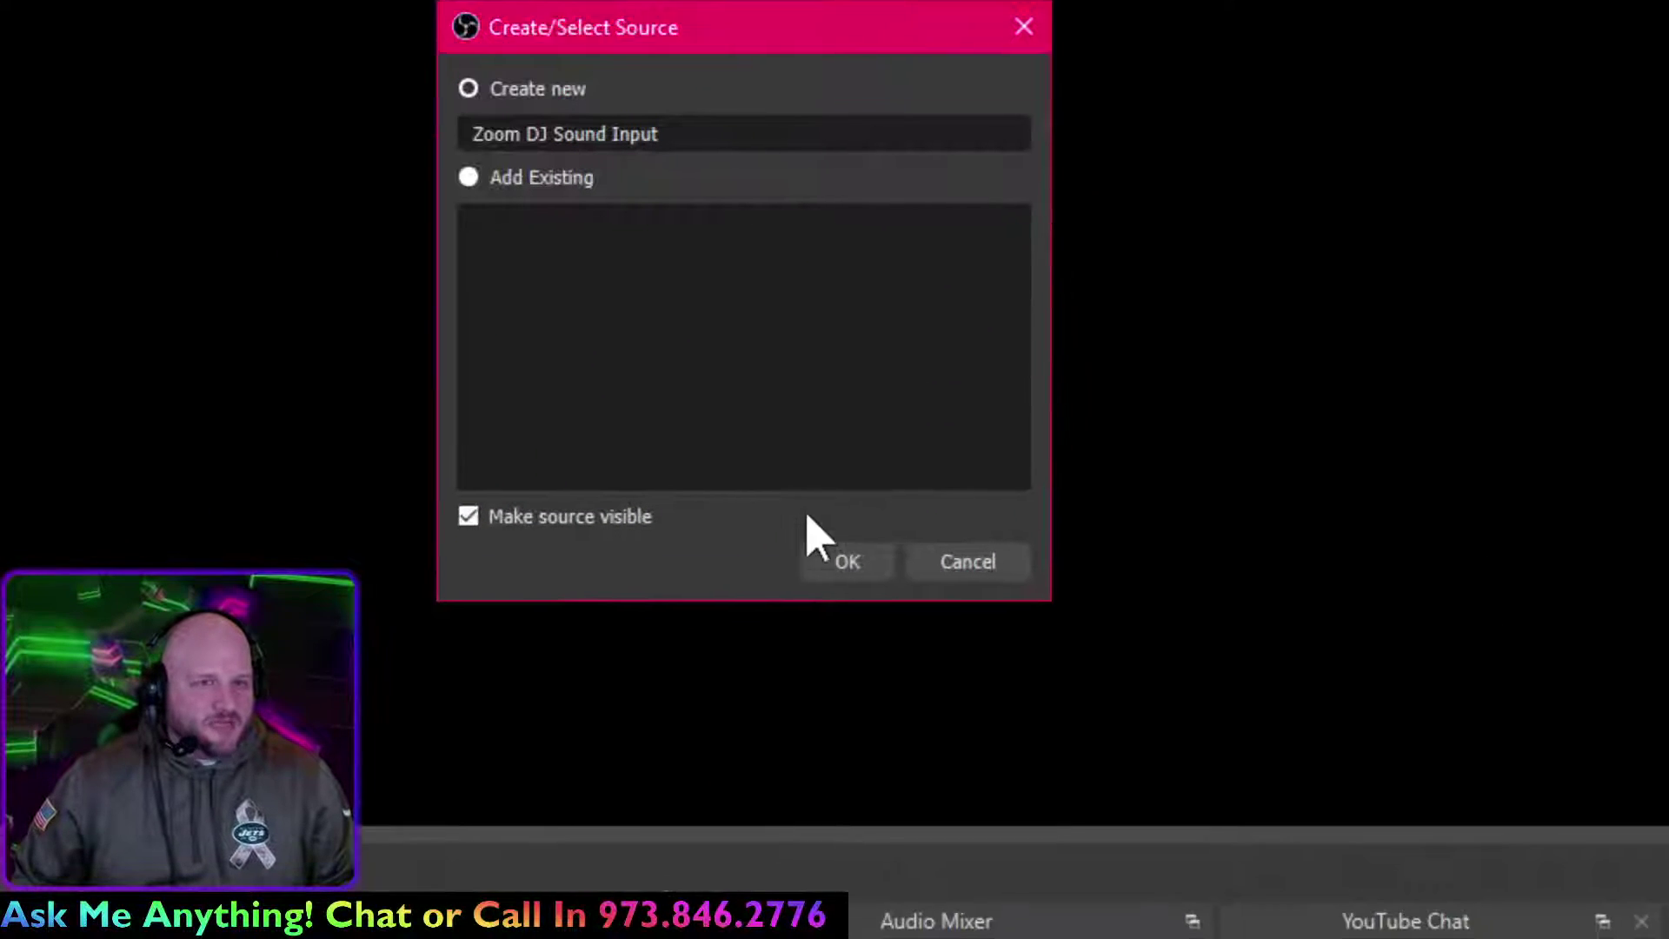
click(856, 478)
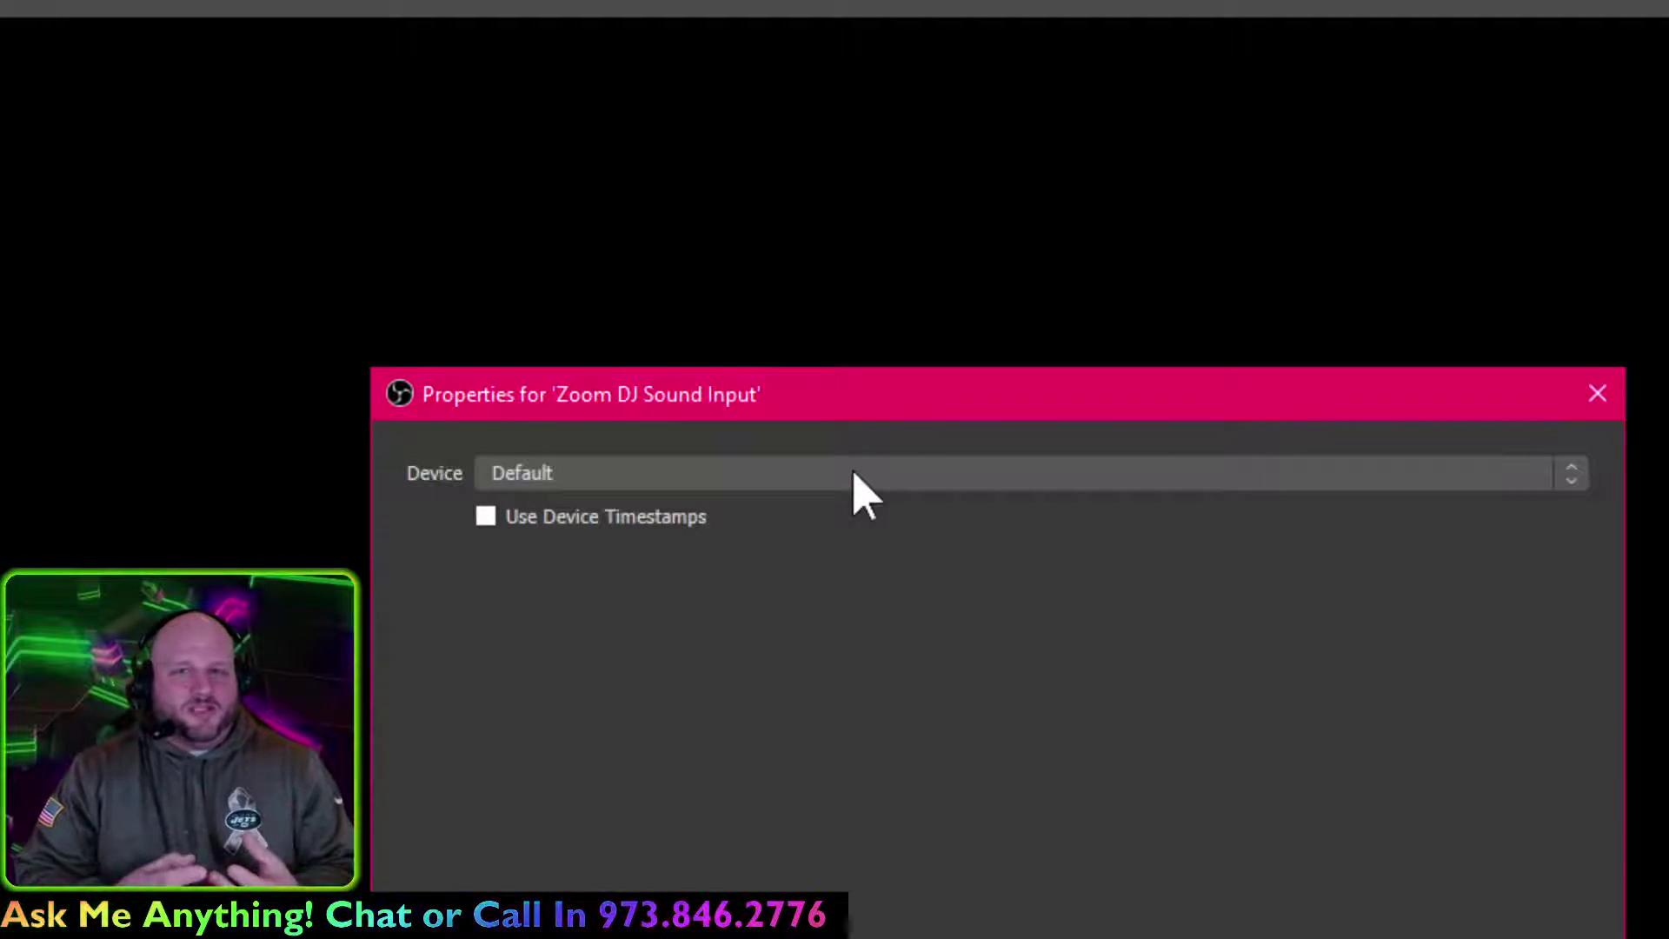
Set the Zoom DJ Sound Input device to Line (2- ZOOM L-8 Audio) and accept the source properties.
click(854, 476)
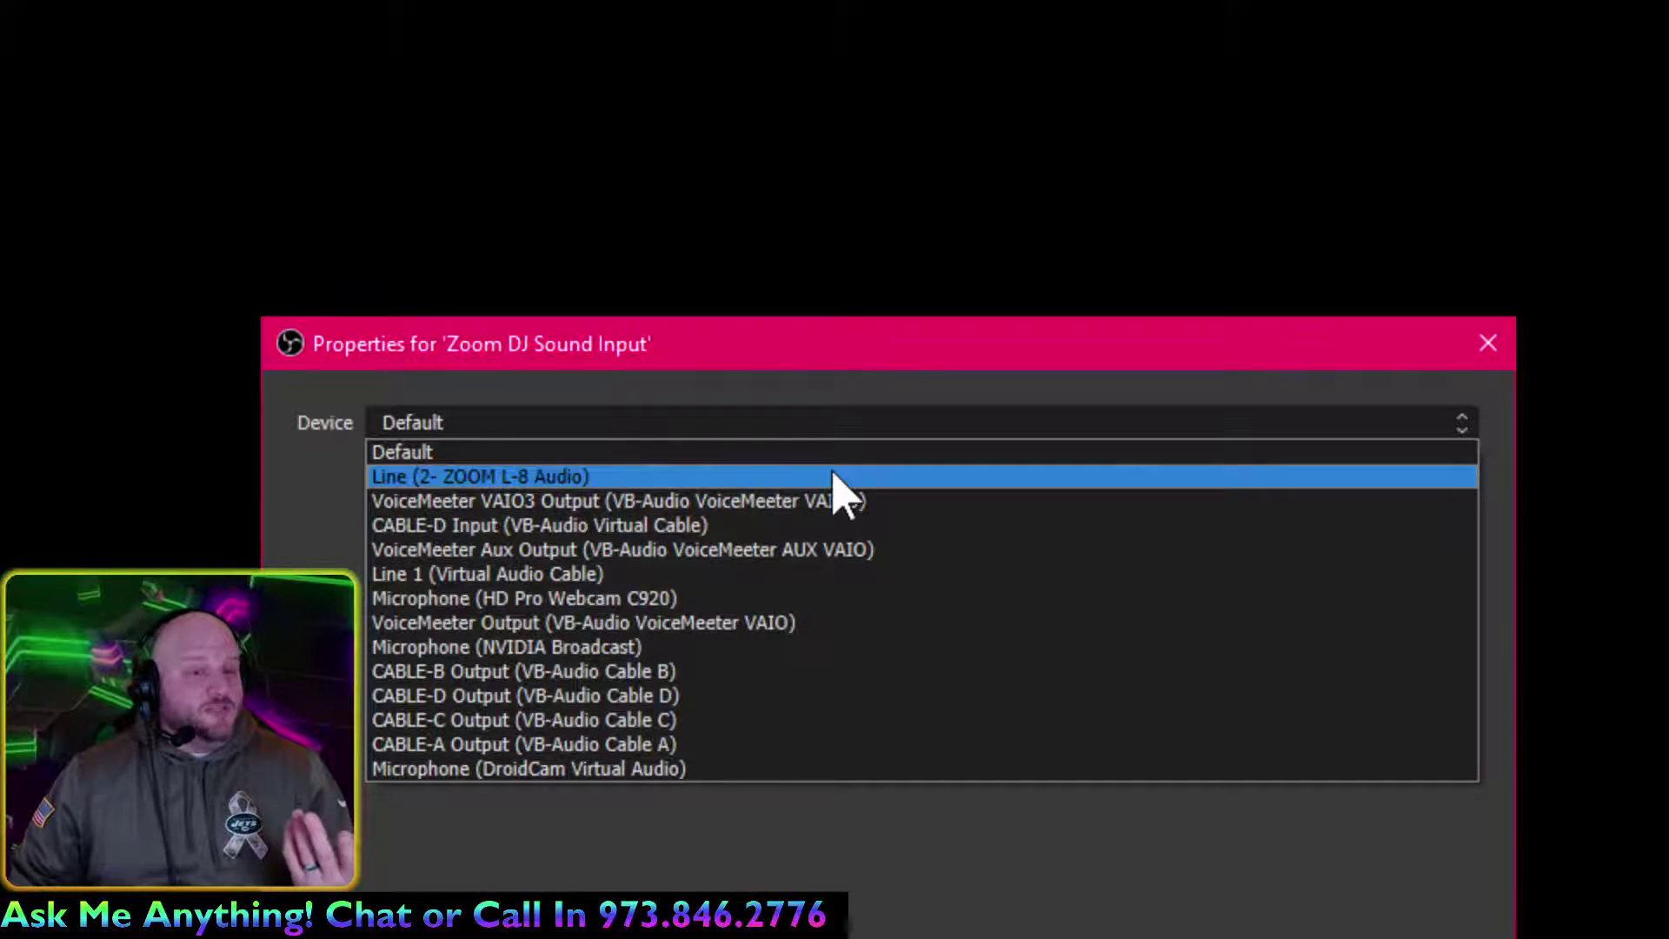
click(832, 476)
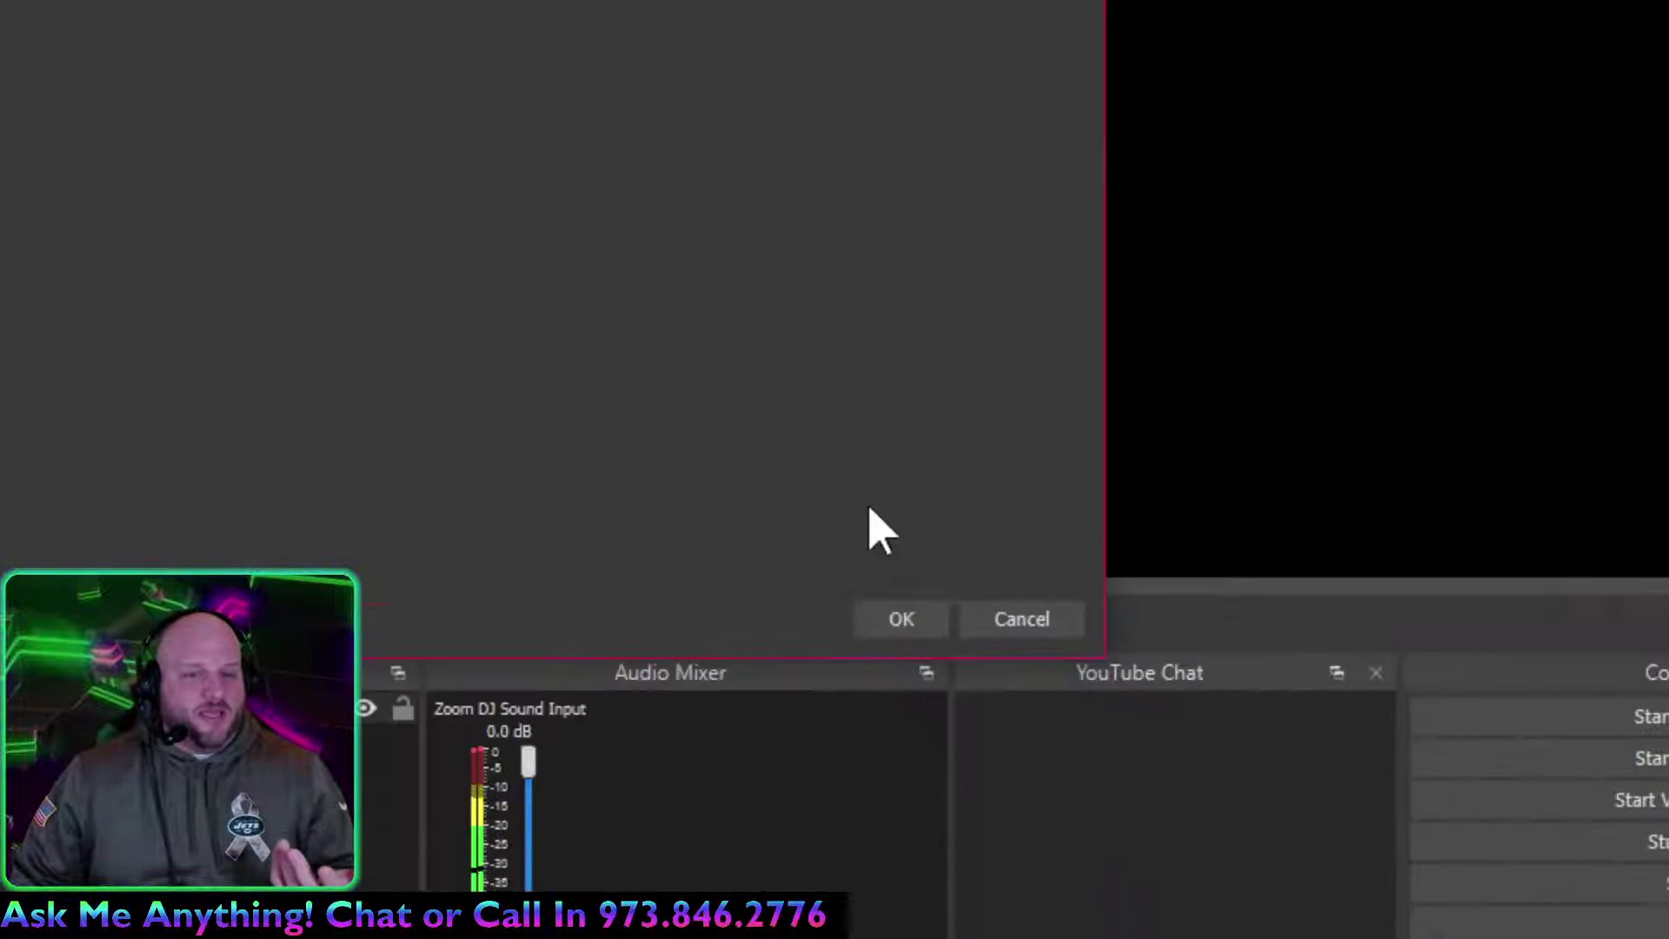
click(855, 487)
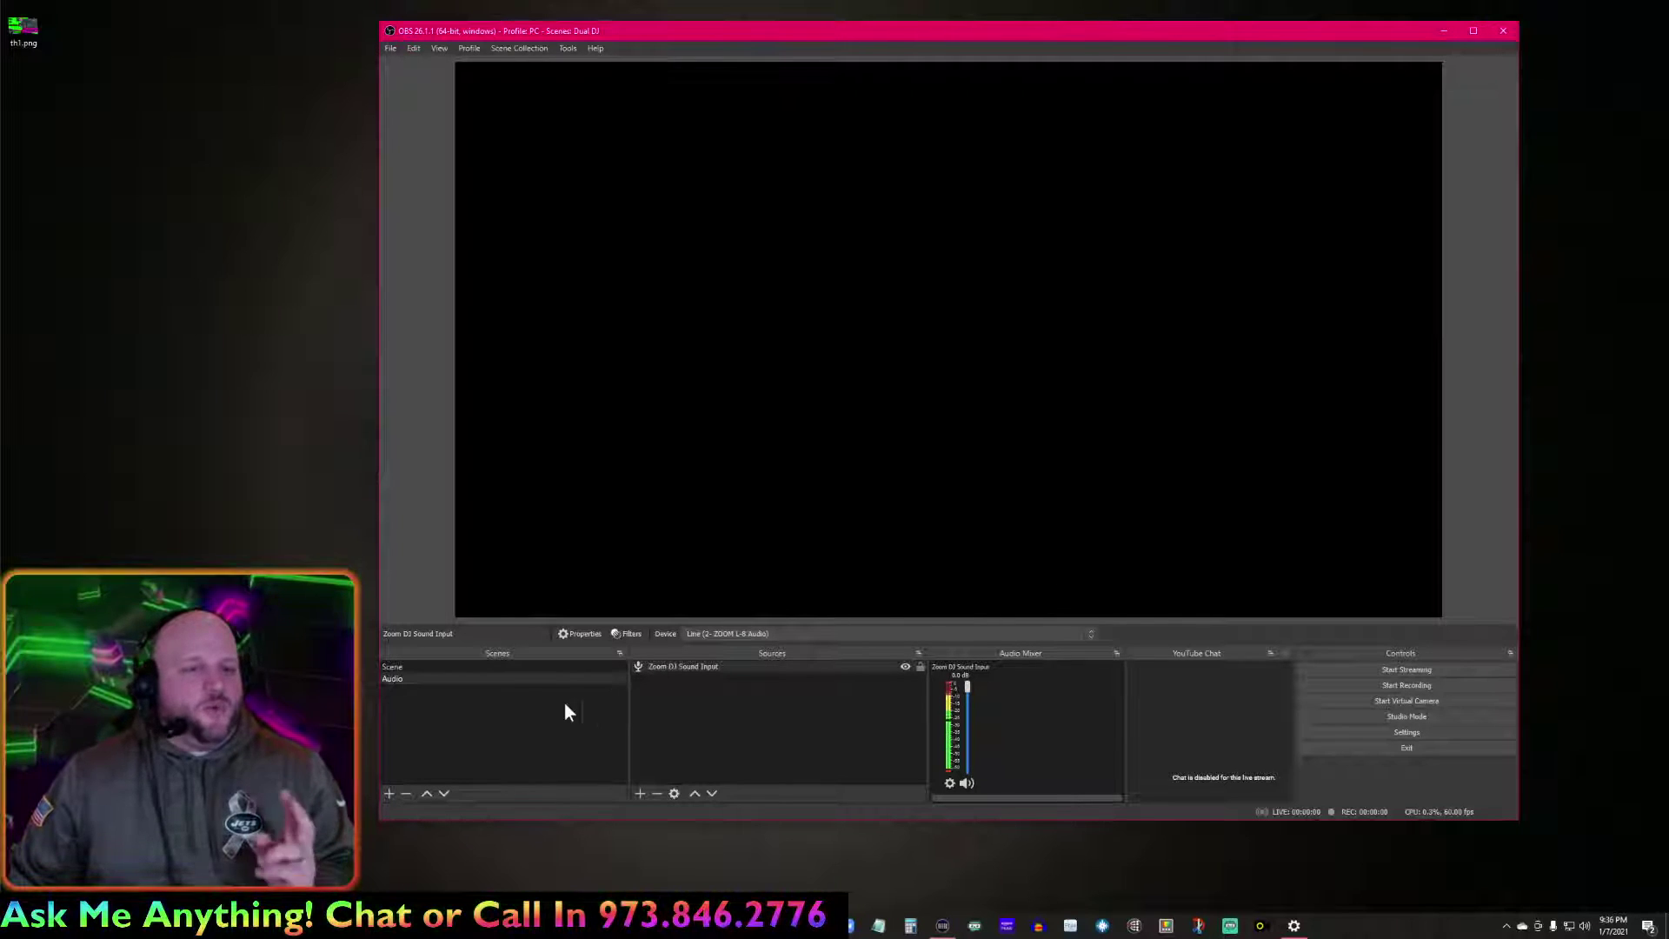
Add a new scene named "Zoom Video Capture".
click(387, 793)
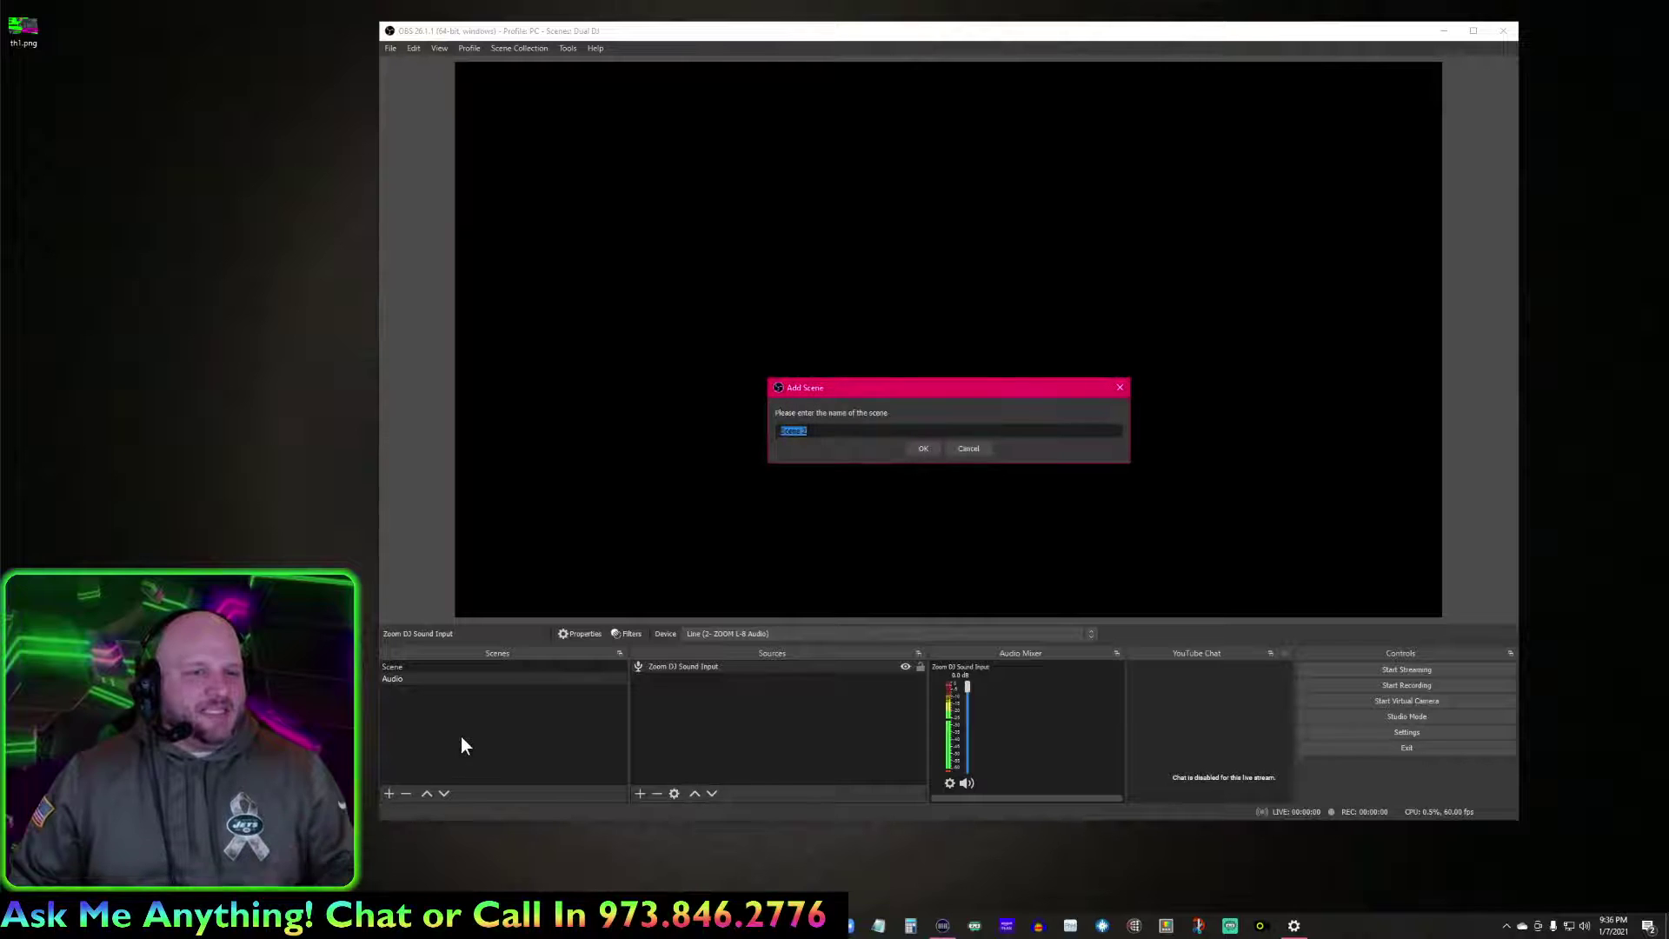
text(D)
key(BackSpace)
text(Zoom Video Capture)
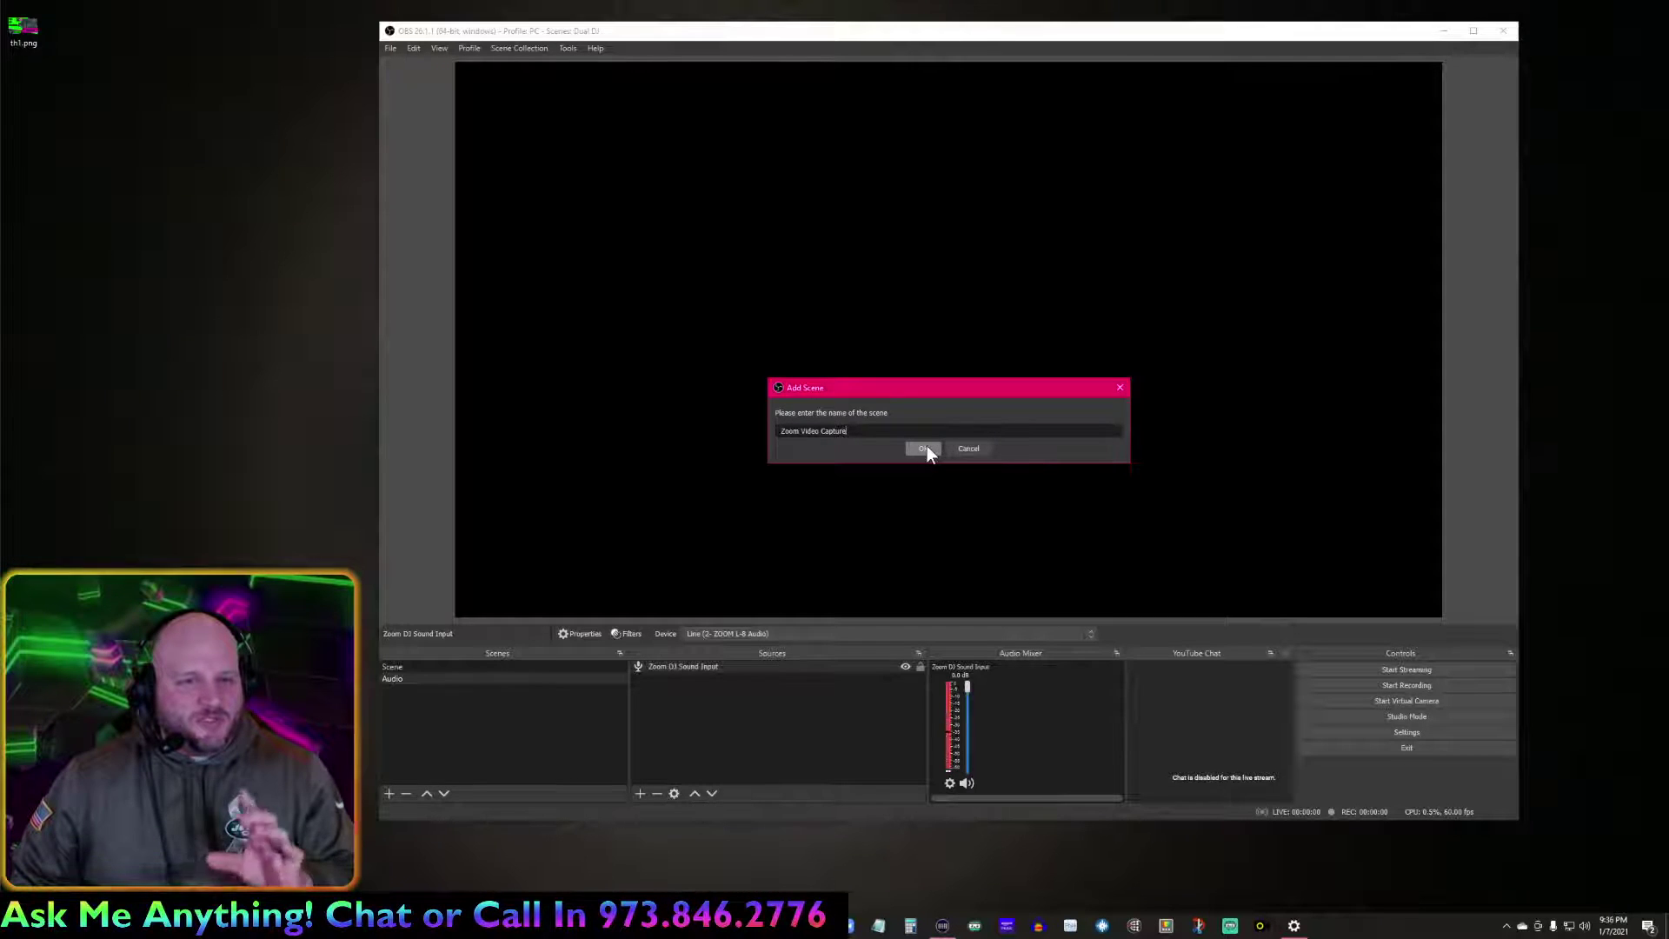
click(923, 447)
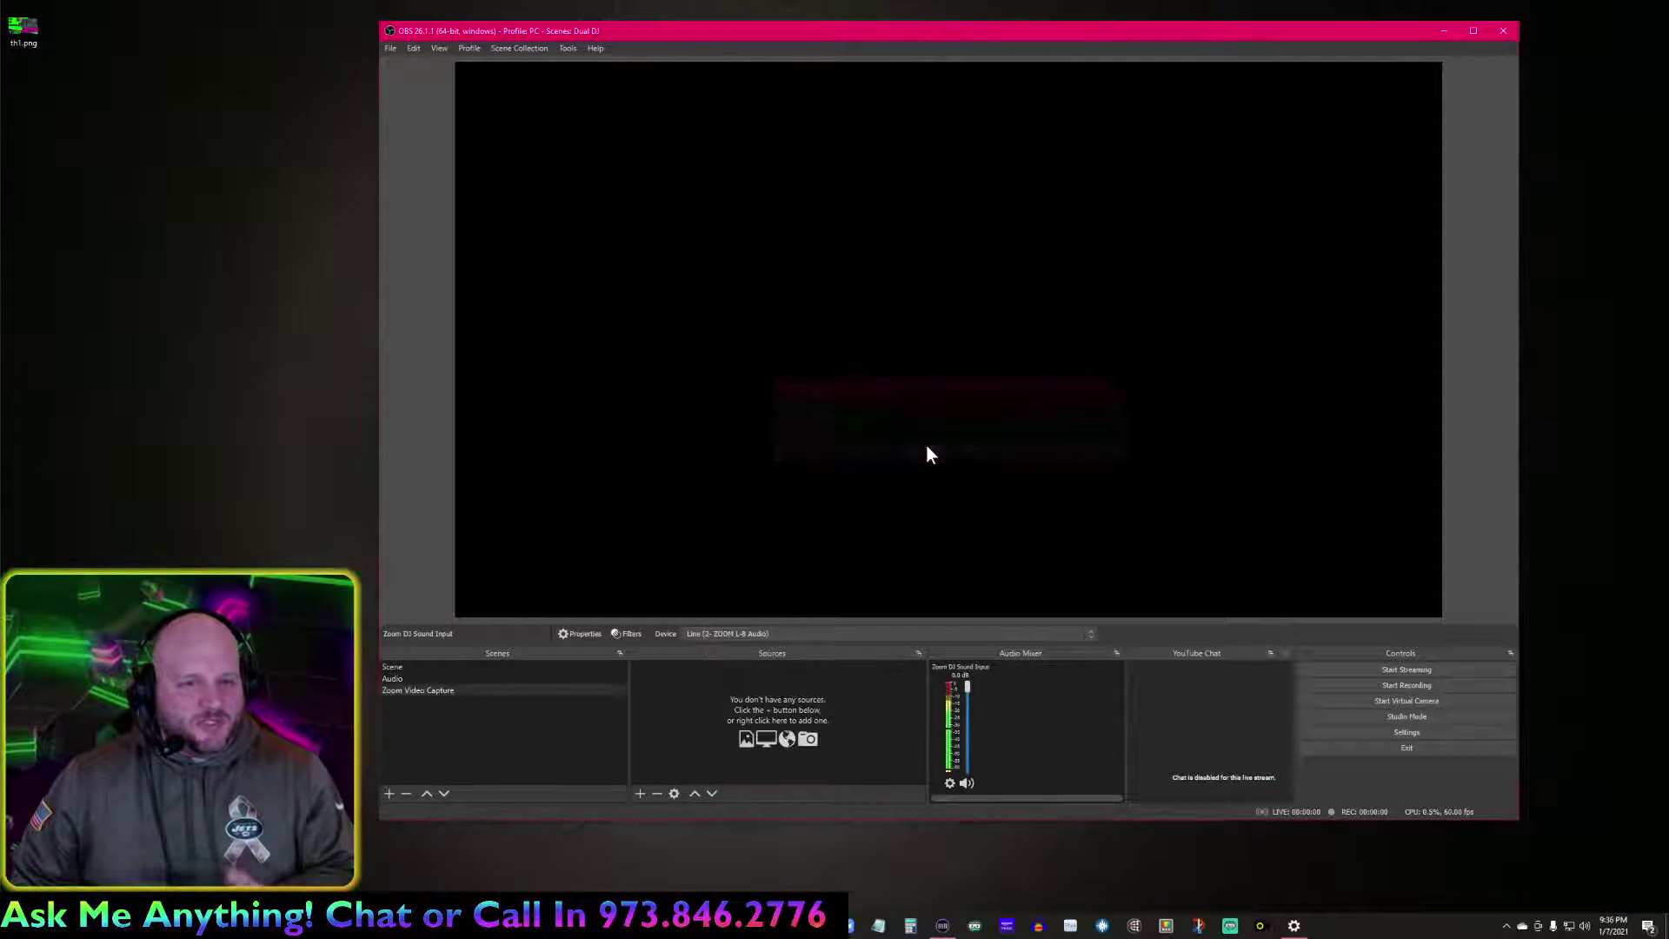
Add a new Display Capture source named "Zoom Monitor" to the Zoom Video Capture scene.
click(639, 792)
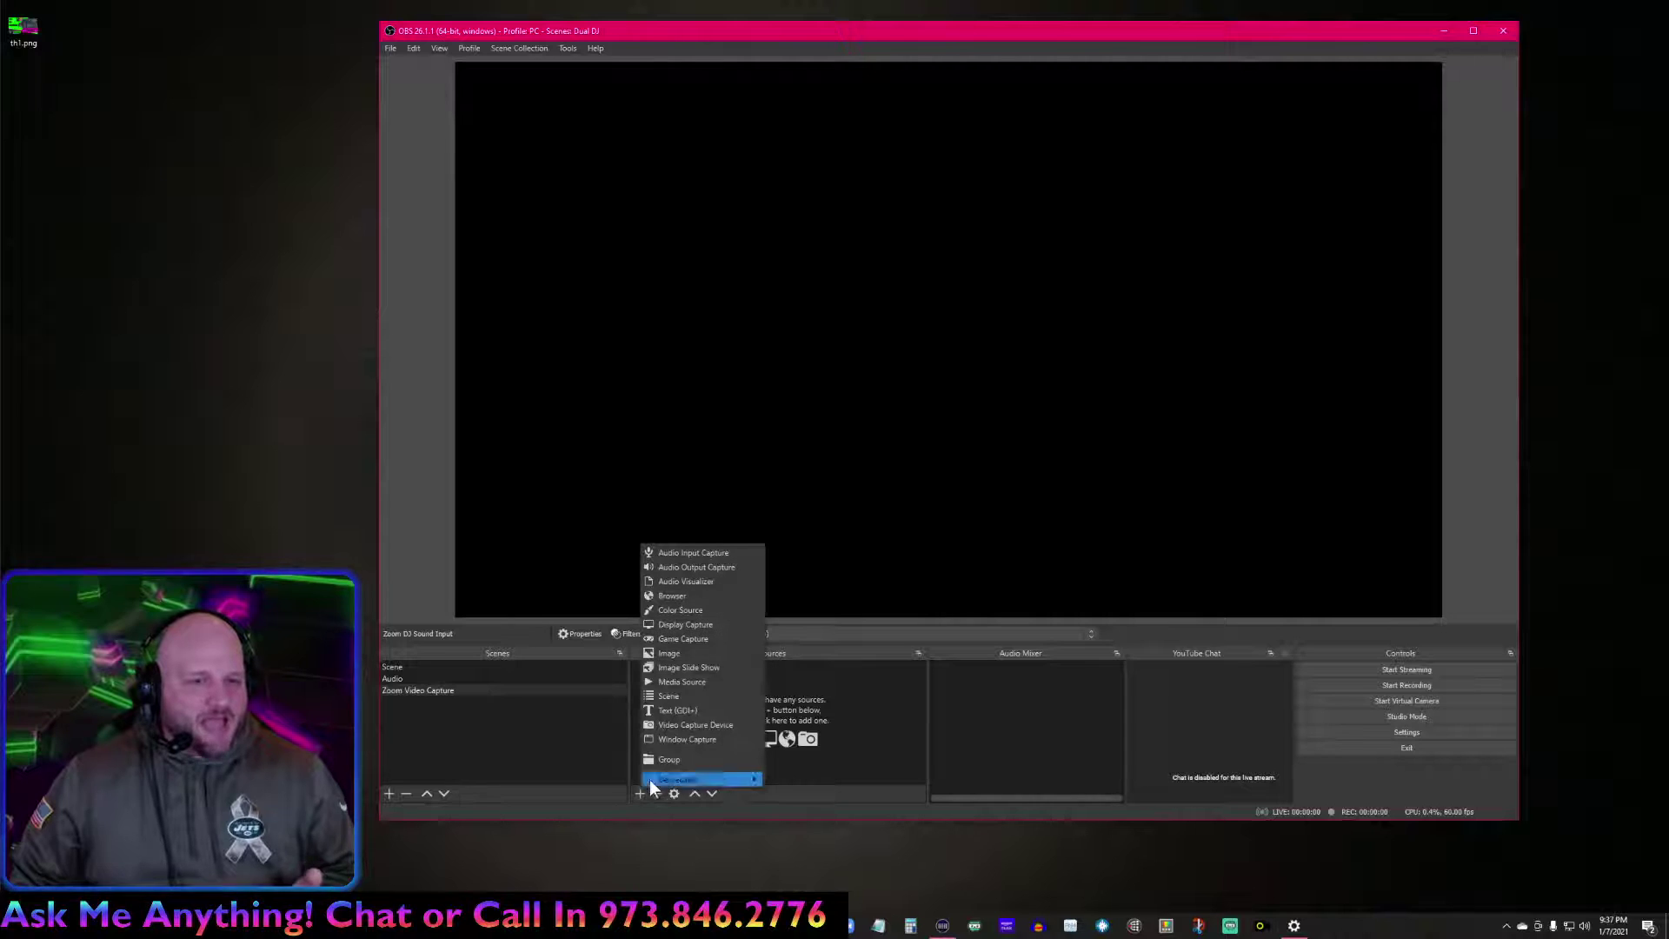
click(688, 624)
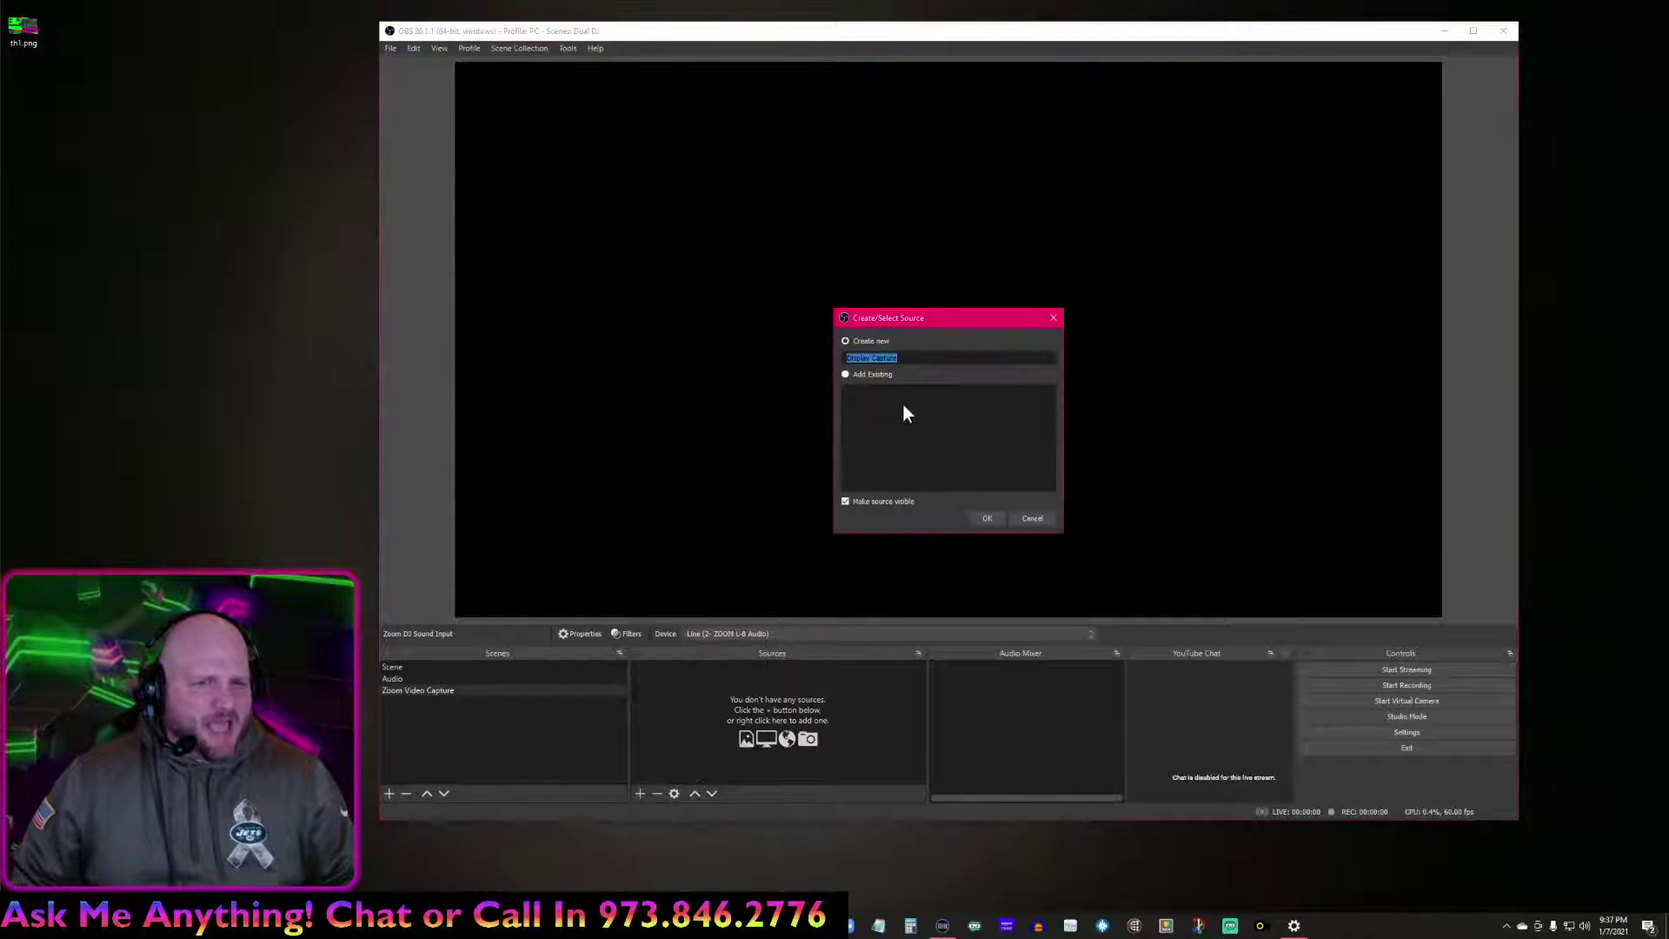
text(Zoom )
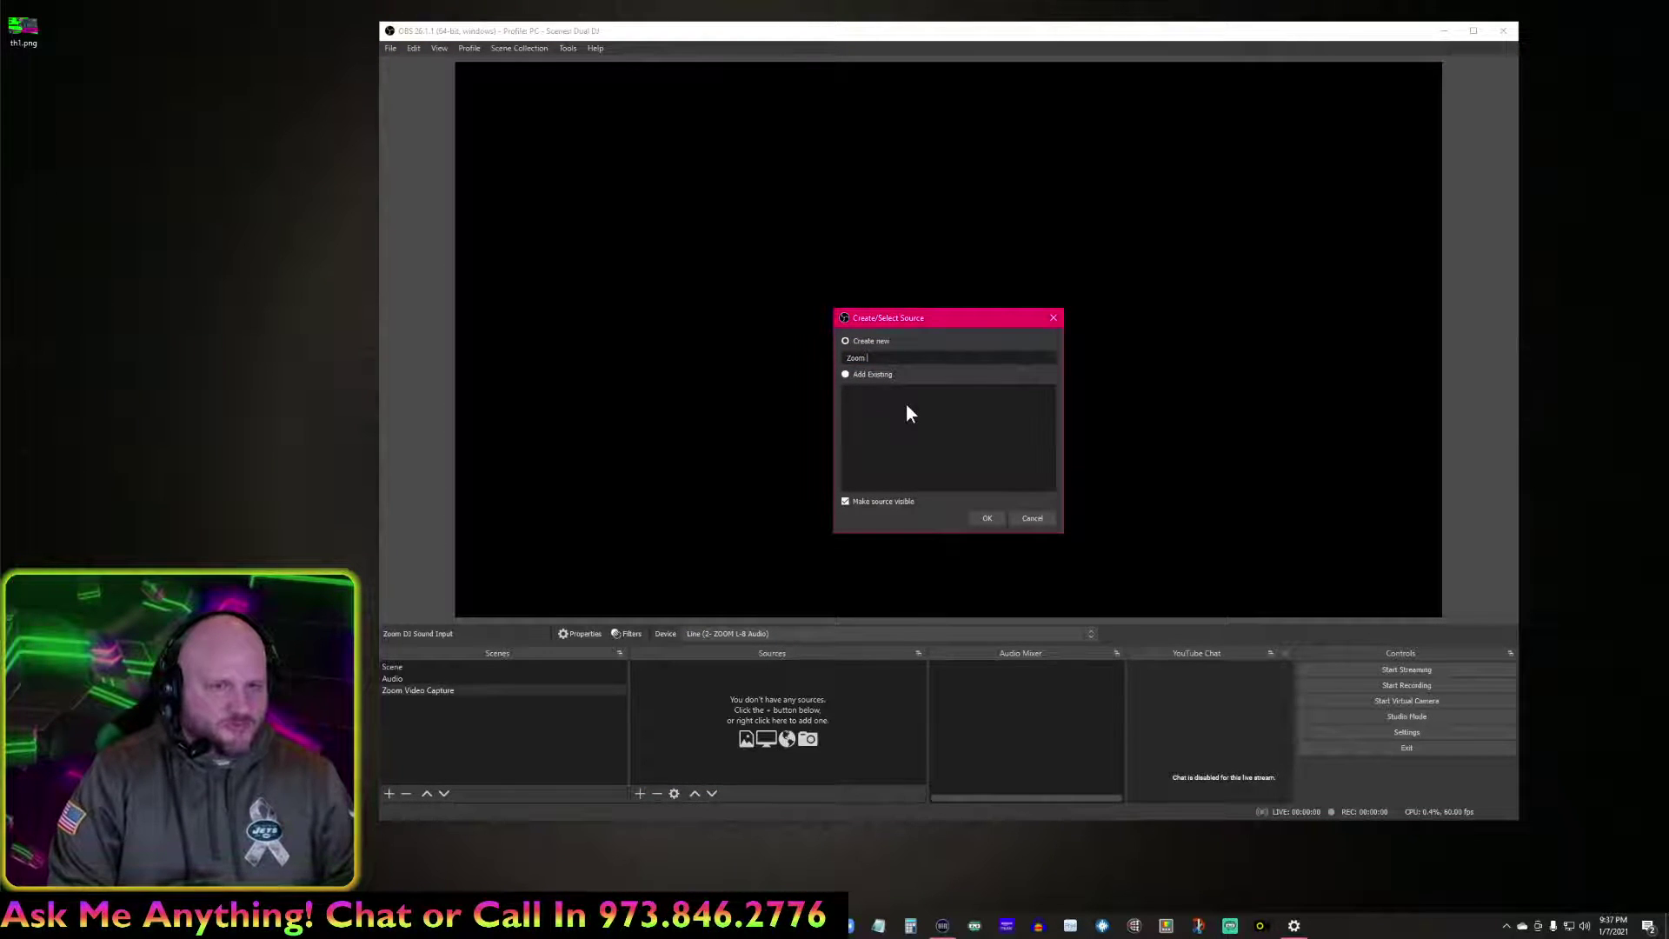
text(Monitor)
key(Return)
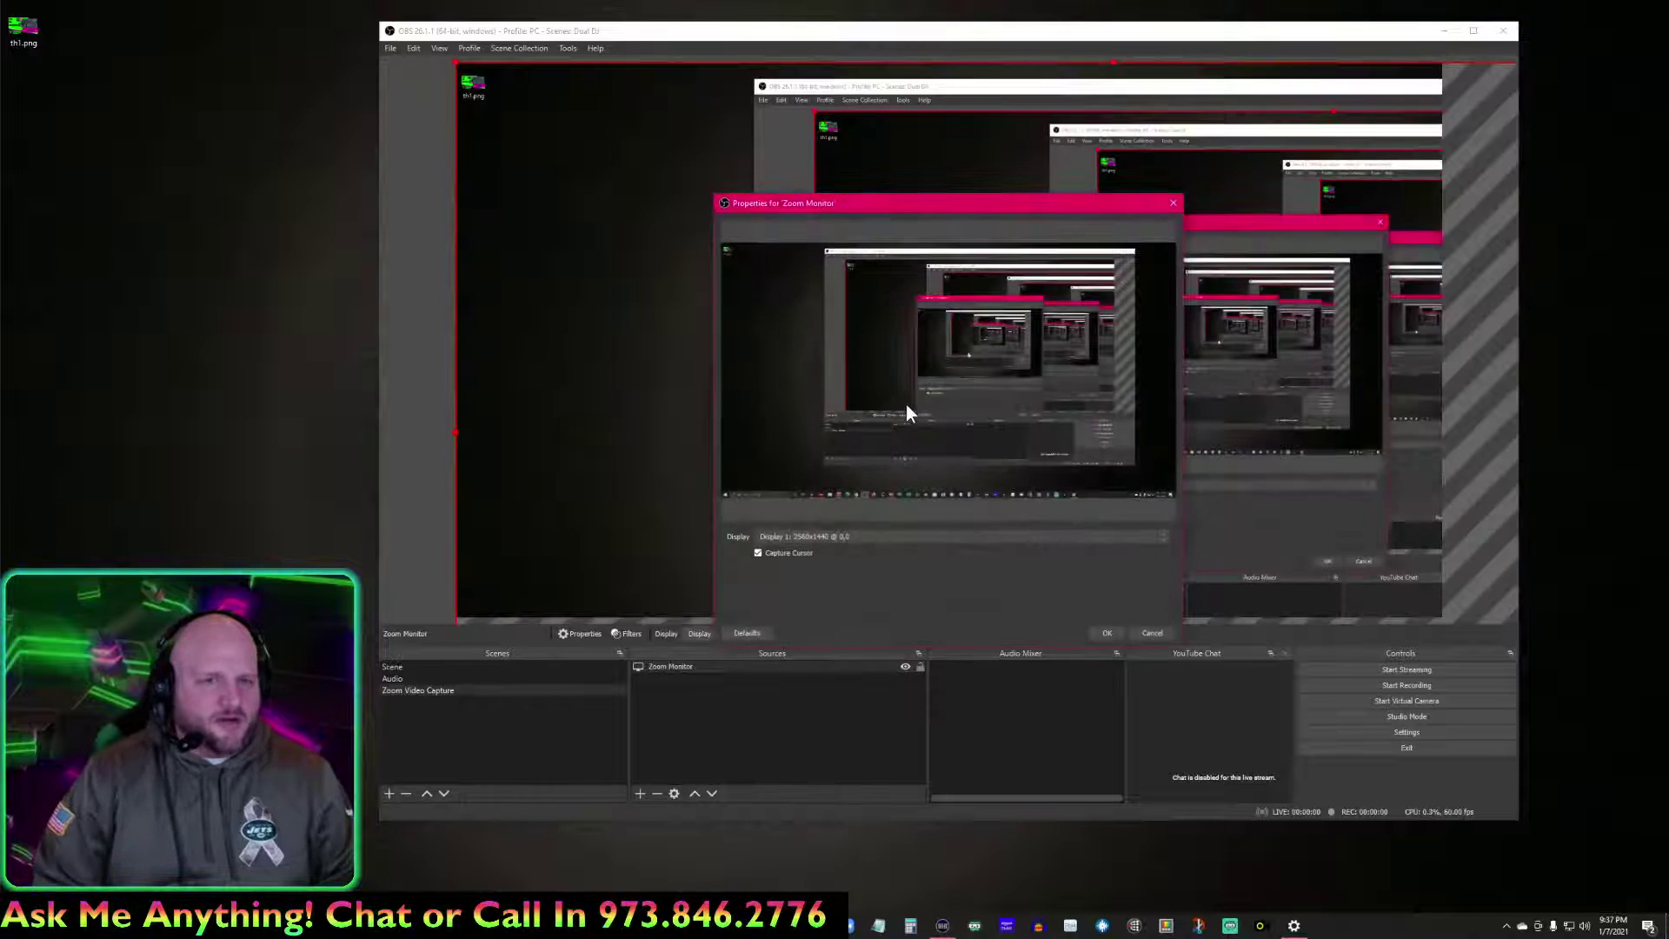
Accept the Zoom Monitor properties and set its captured display to Display 2: 3840x2160 @ -7680,-147.
click(885, 537)
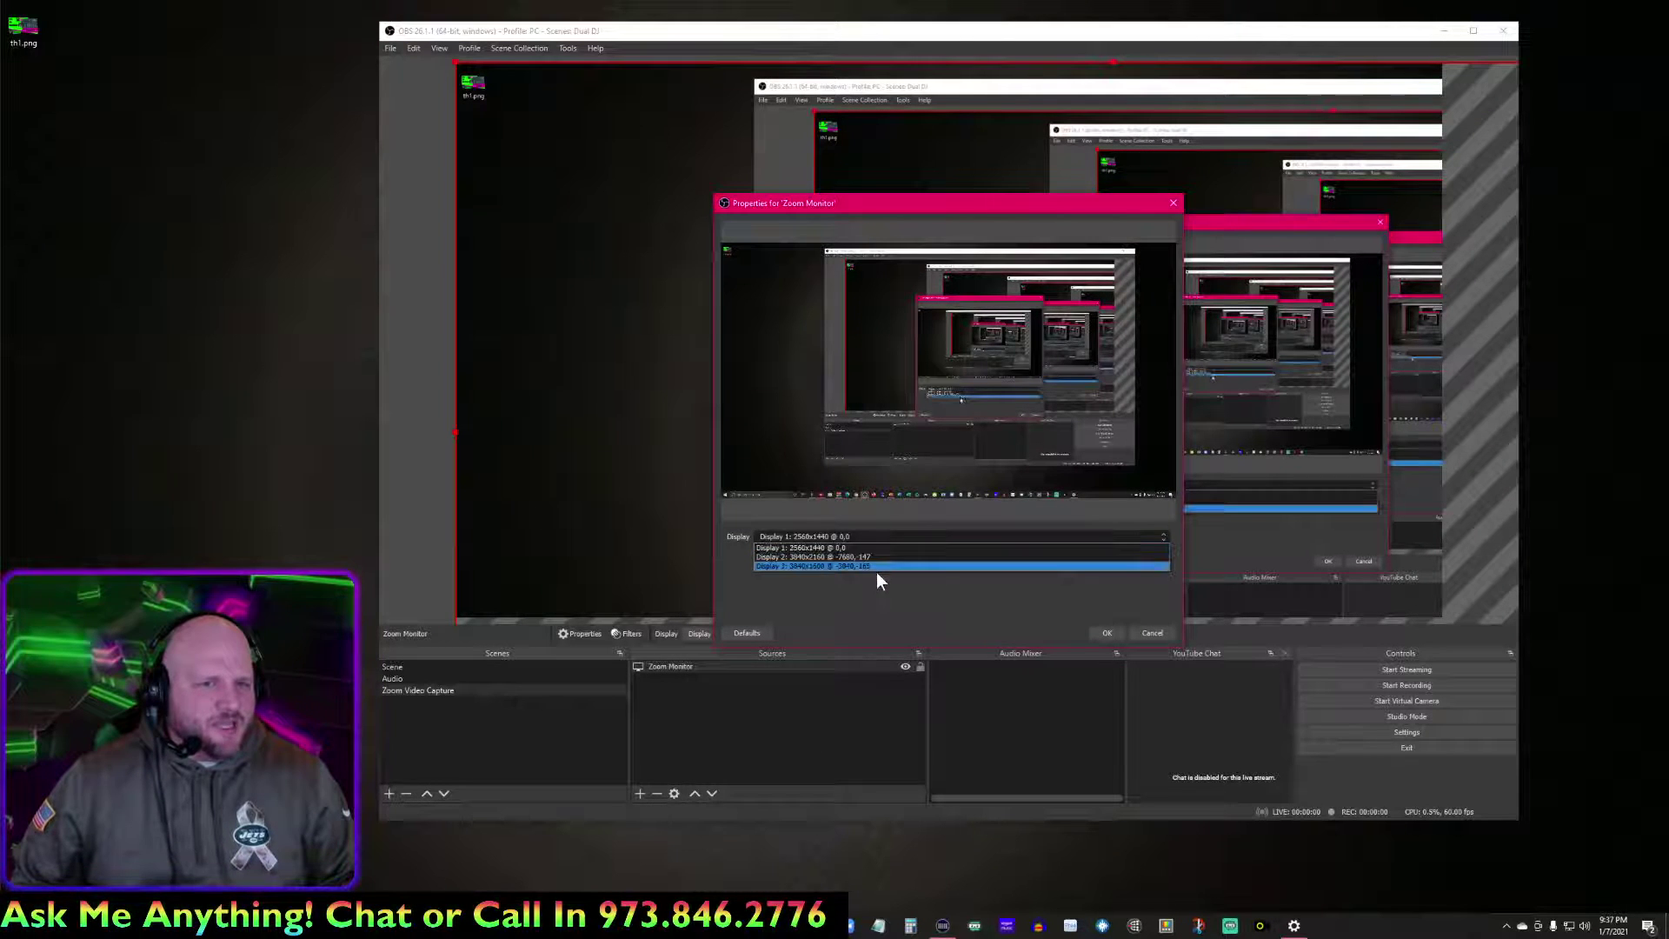
click(876, 572)
click(1108, 633)
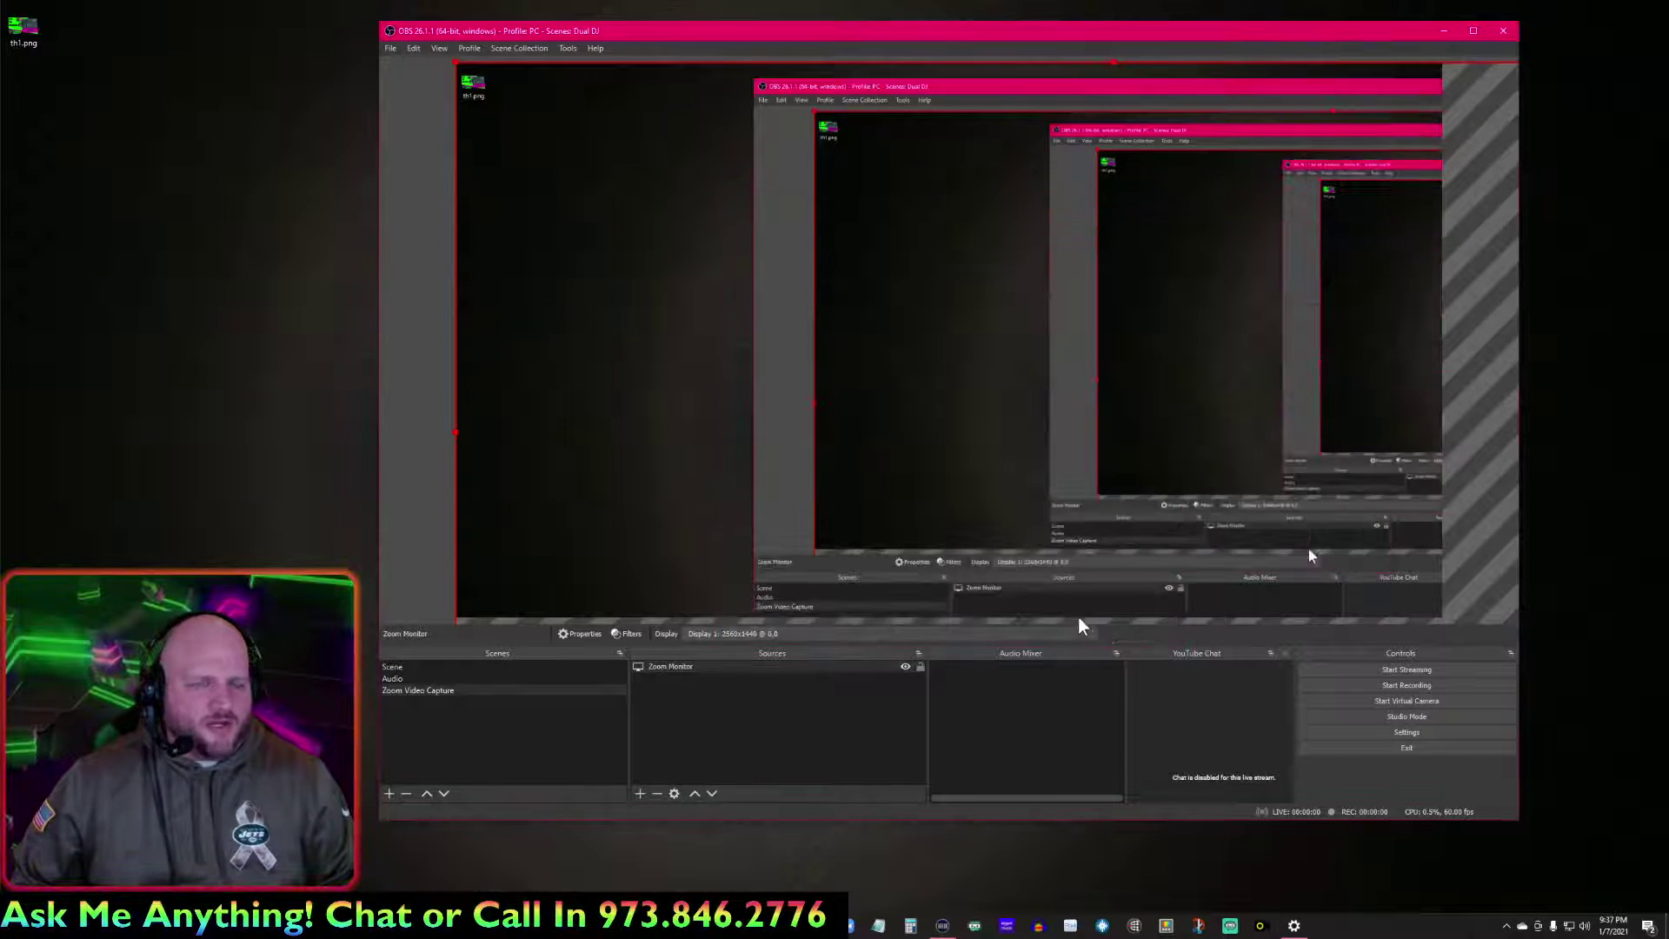
click(822, 634)
click(812, 668)
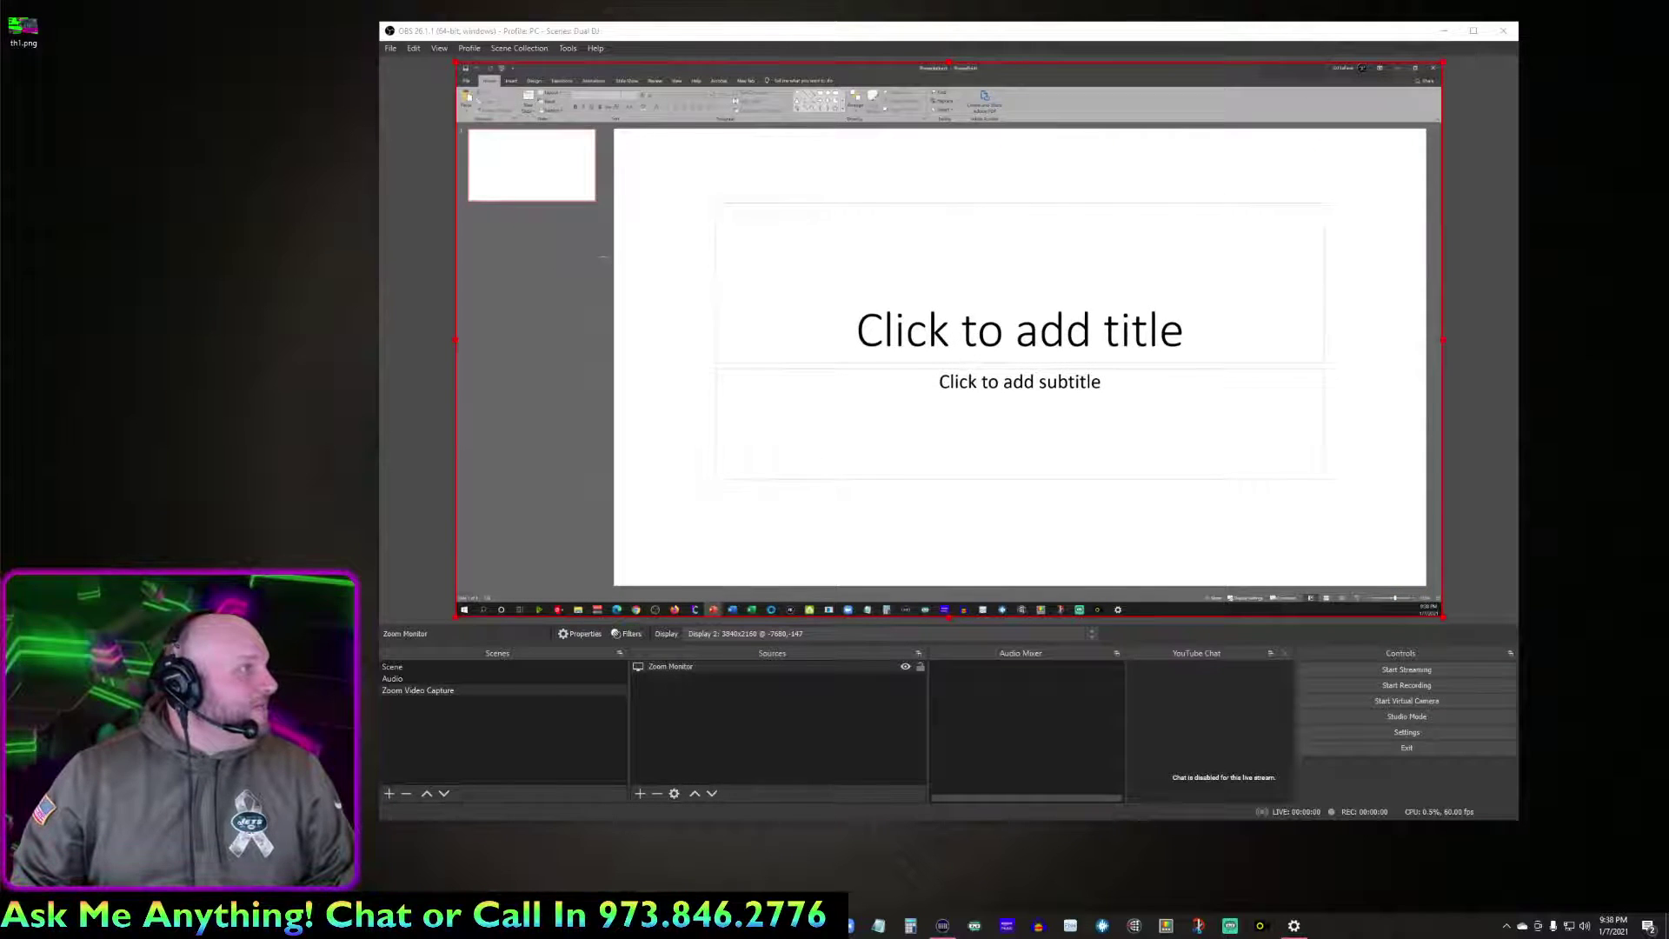
Switch to PowerPoint on the captured monitor, collapse the slide thumbnails, and draw a large rectangle over the slide's left half.
drag(603, 260, 462, 259)
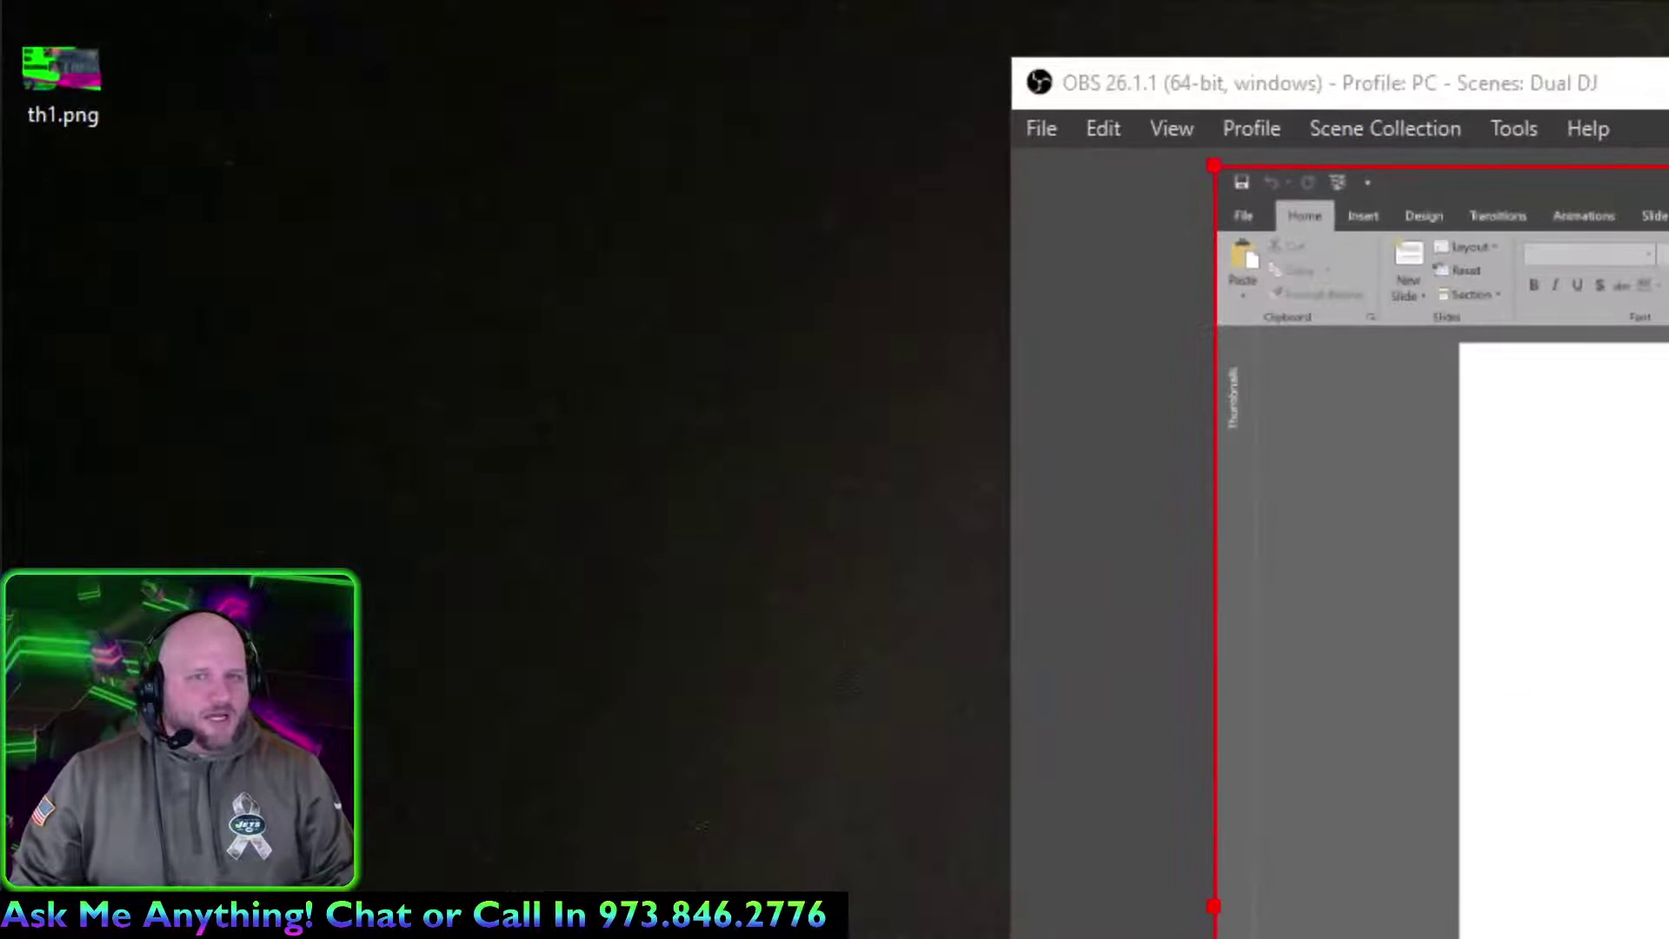
click(1363, 215)
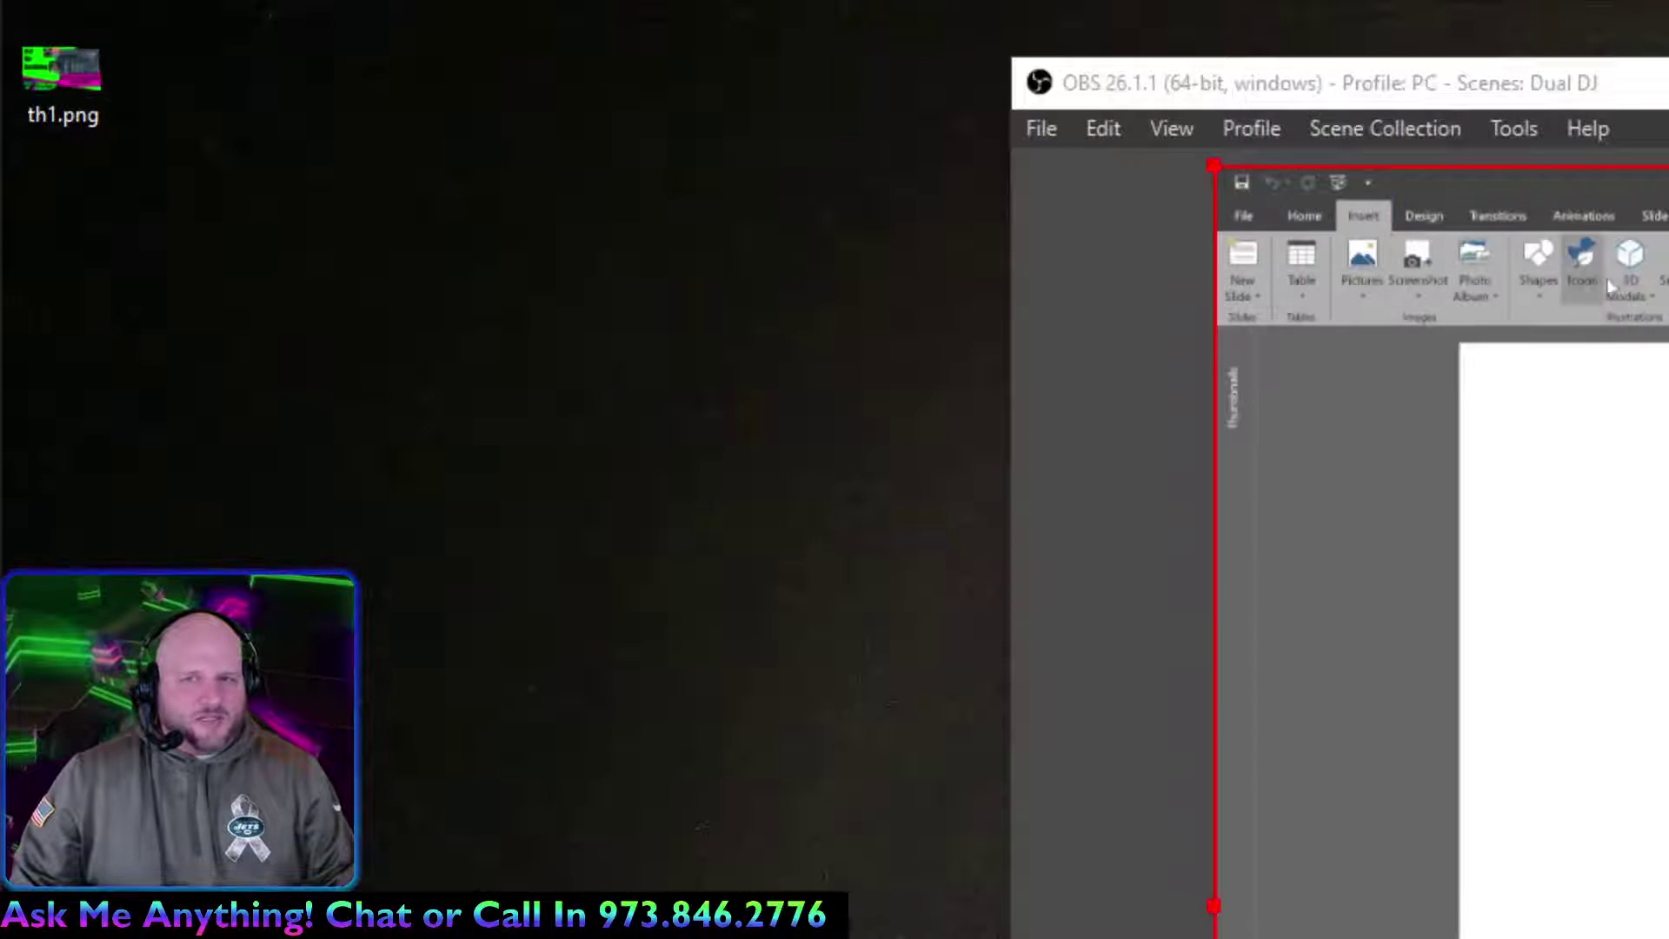
click(1539, 278)
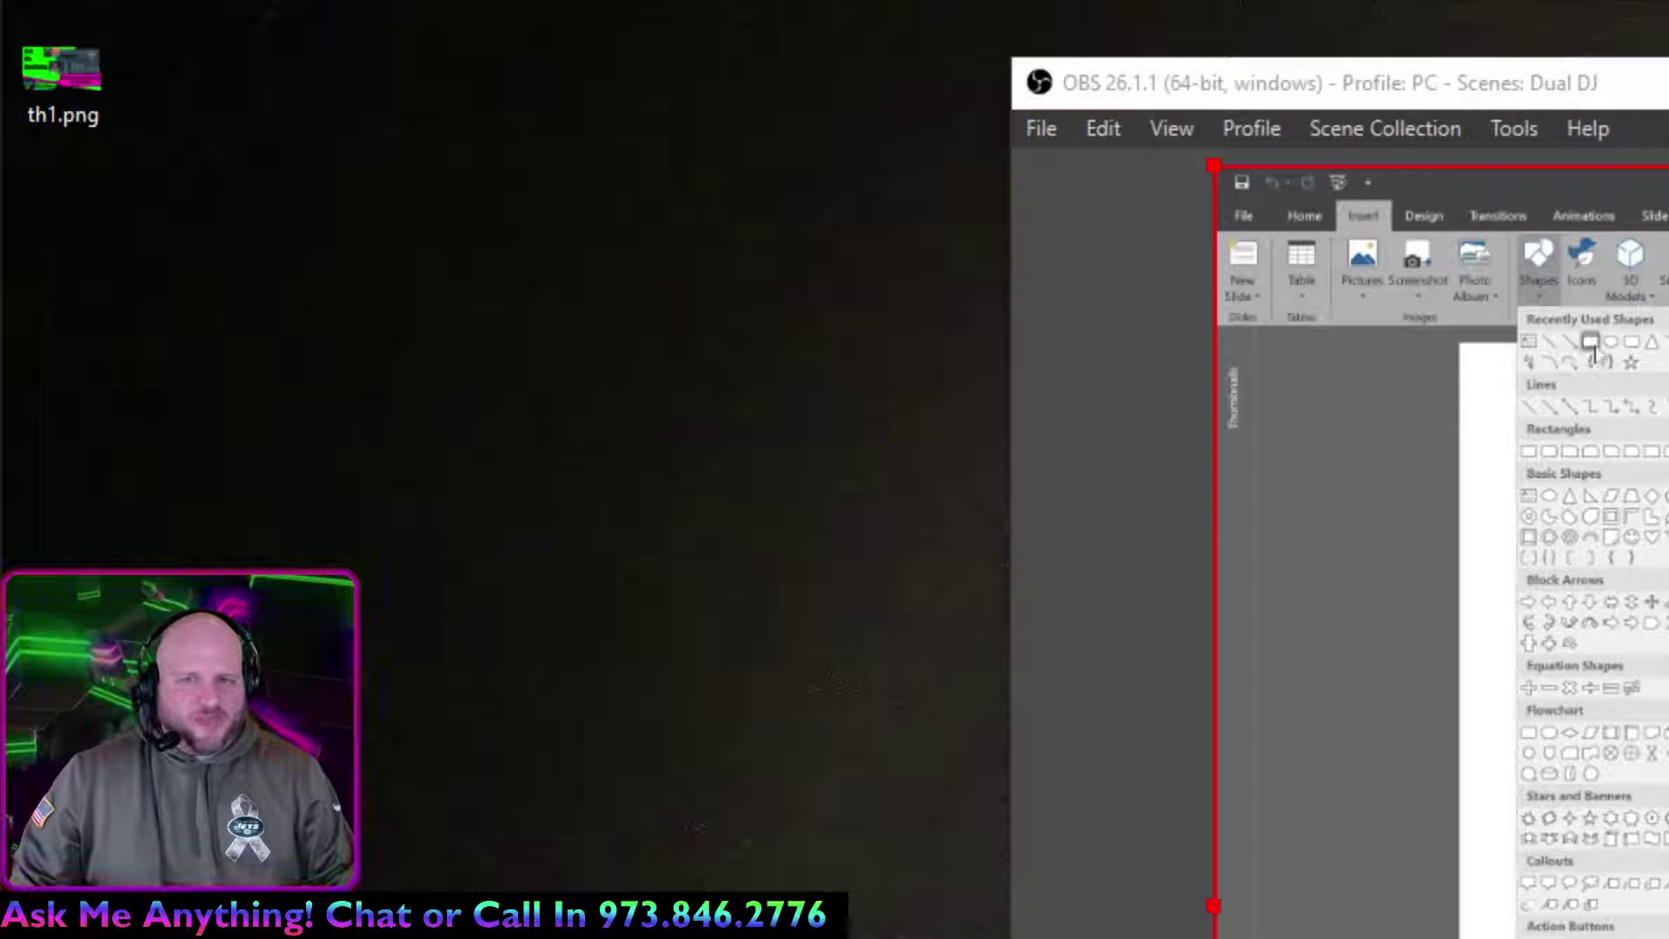
click(1590, 342)
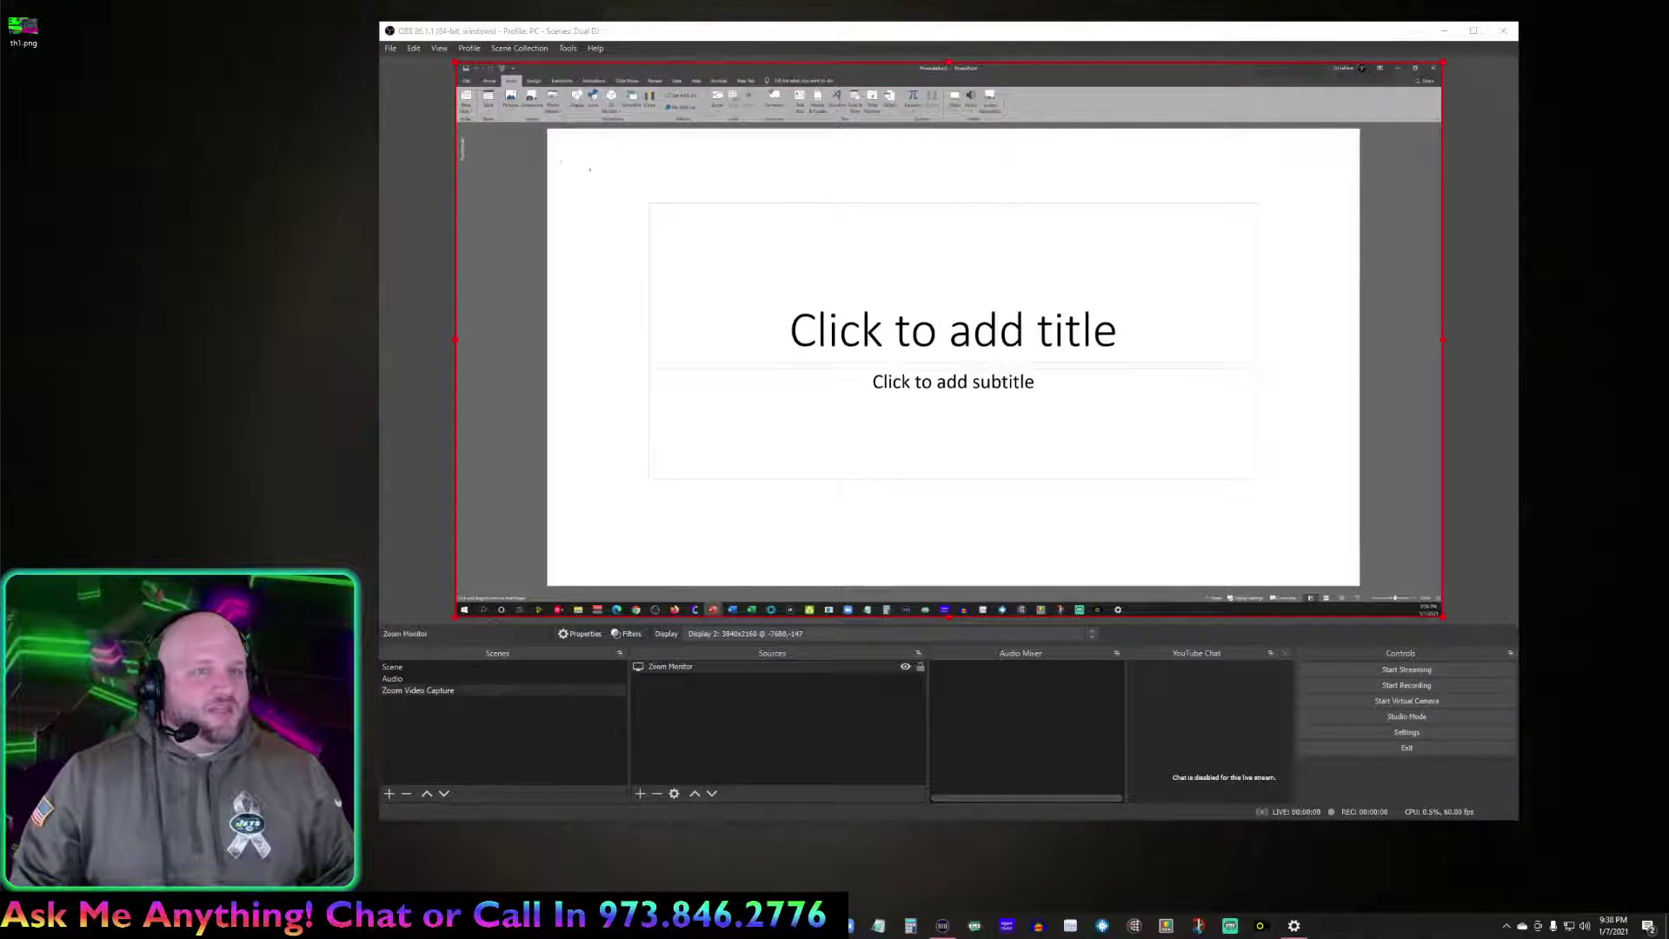
drag(525, 162, 968, 391)
Duplicate the rectangle beside the original over the slide's right half and give the copy the yellow shape style.
drag(770, 175, 1182, 228)
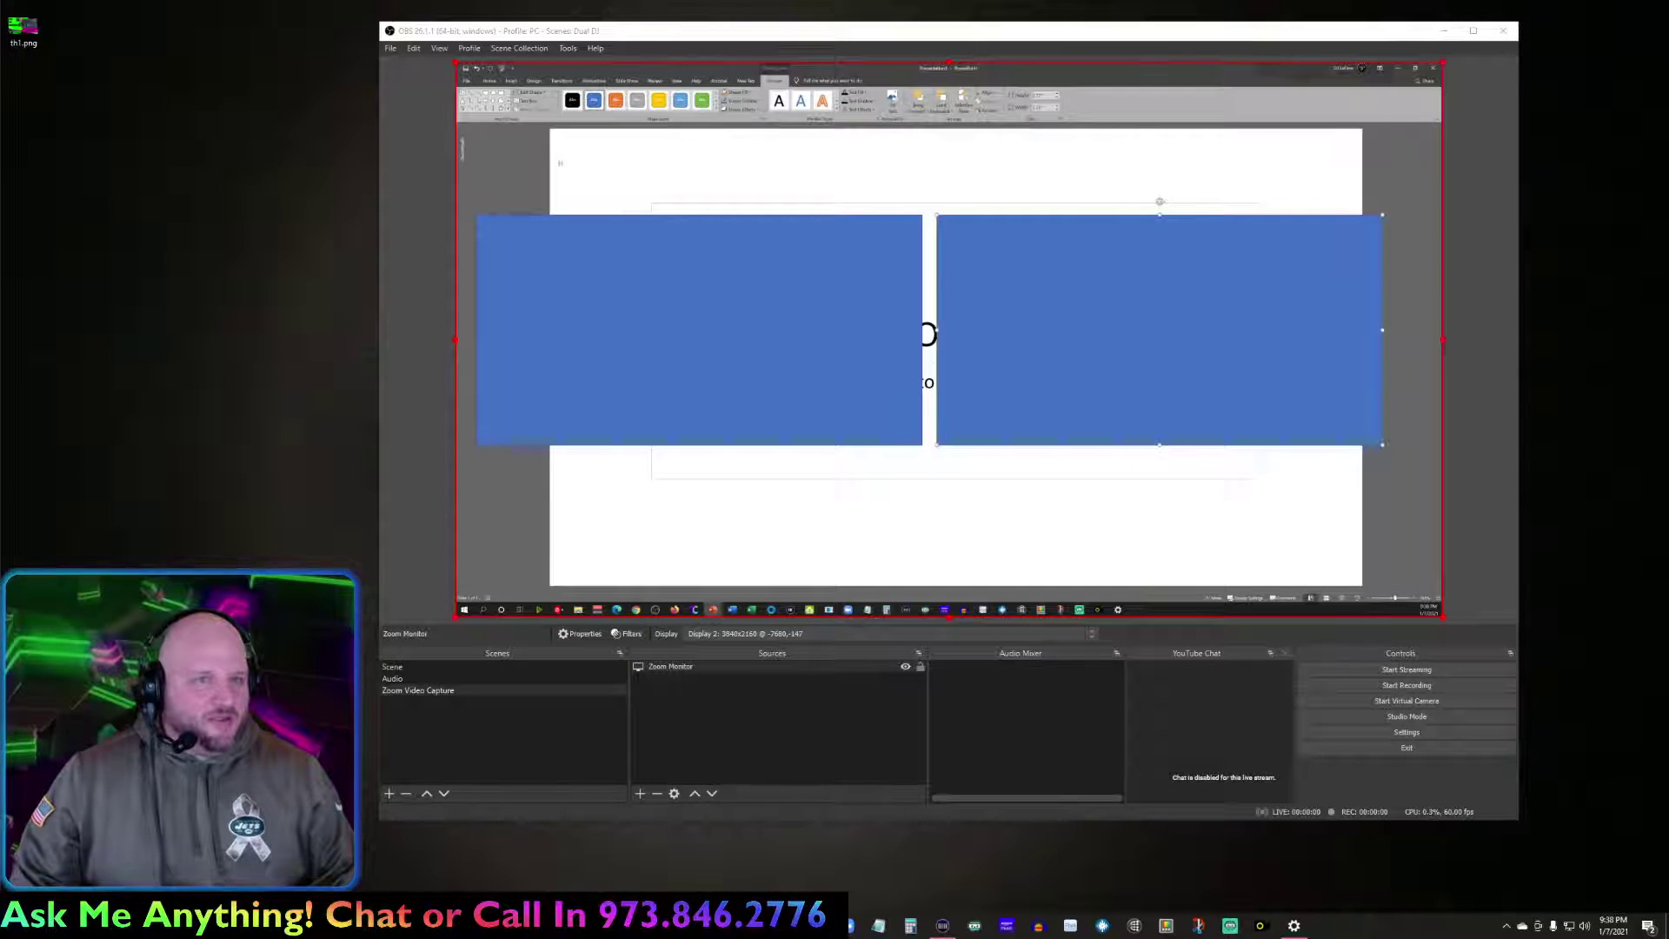
click(659, 100)
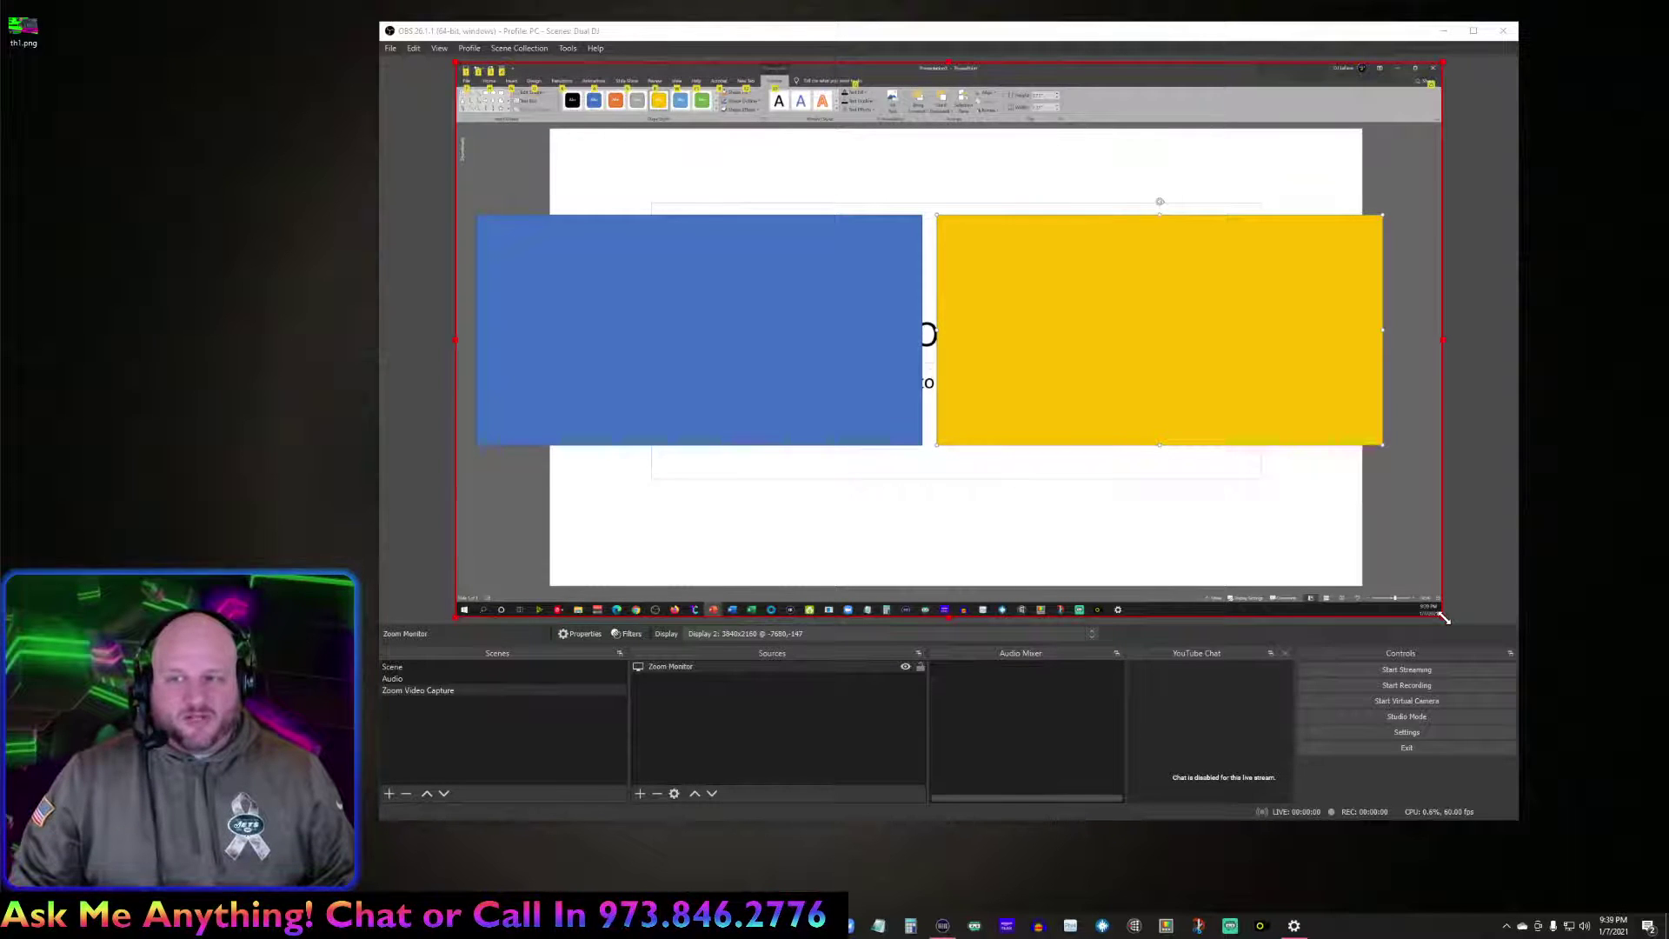
Switch back to OBS, crop Zoom Monitor to the blue rectangle, enlarge and reposition it to fill the canvas, and deselect it.
click(1442, 615)
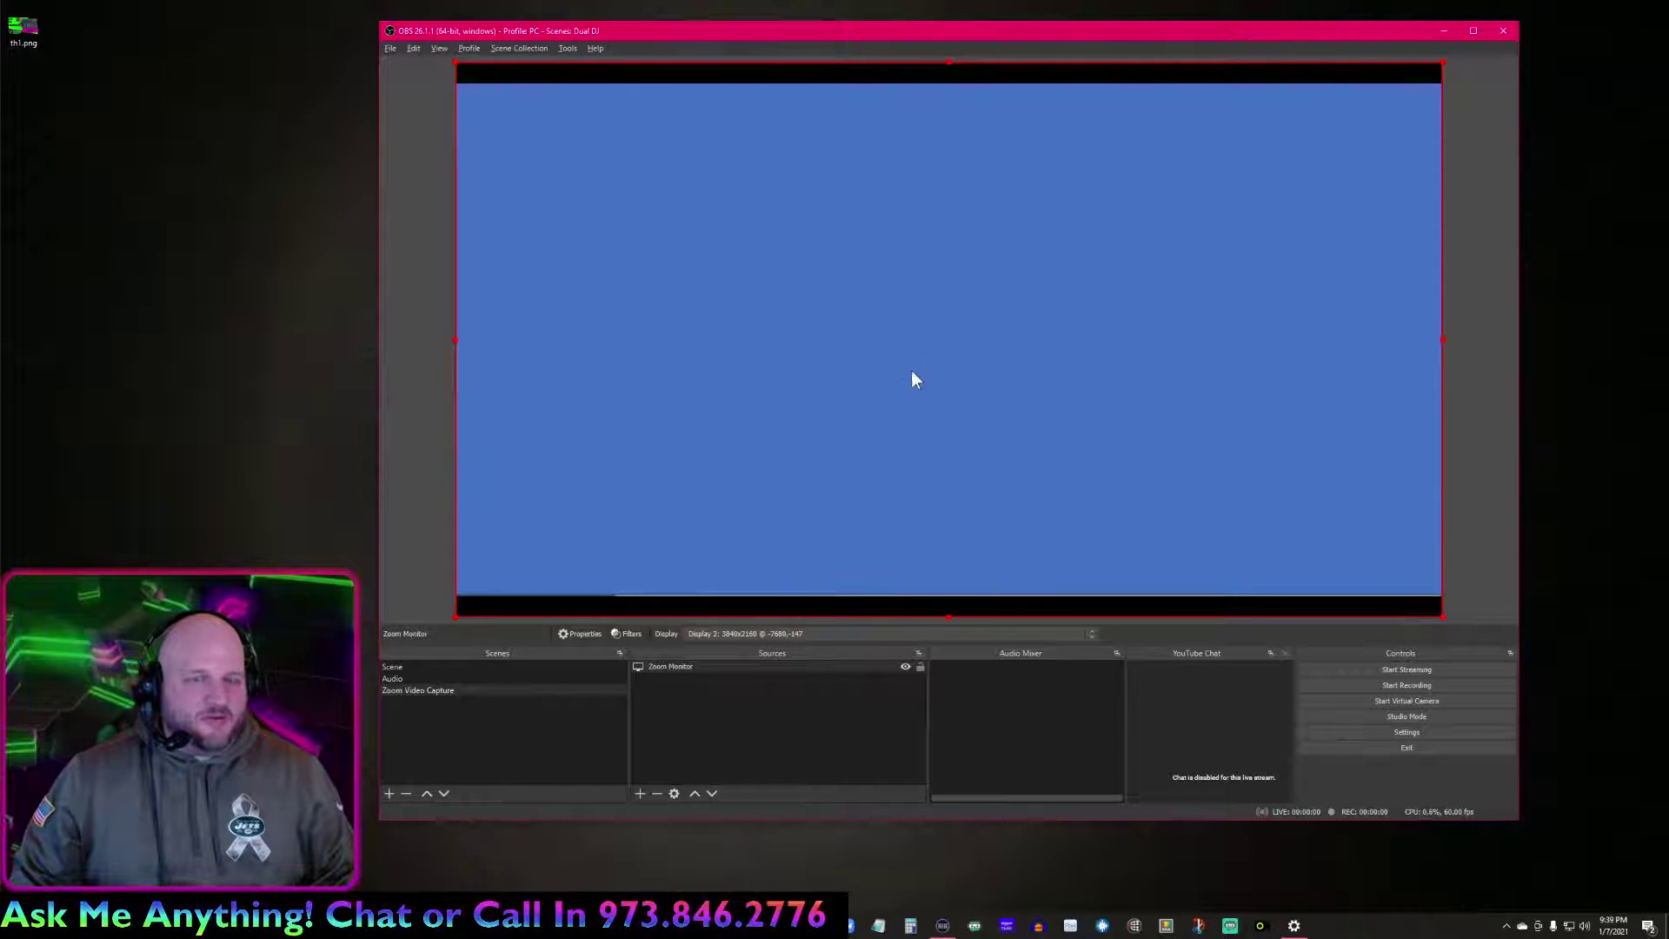
drag(1443, 616, 1575, 696)
drag(1196, 525, 1117, 478)
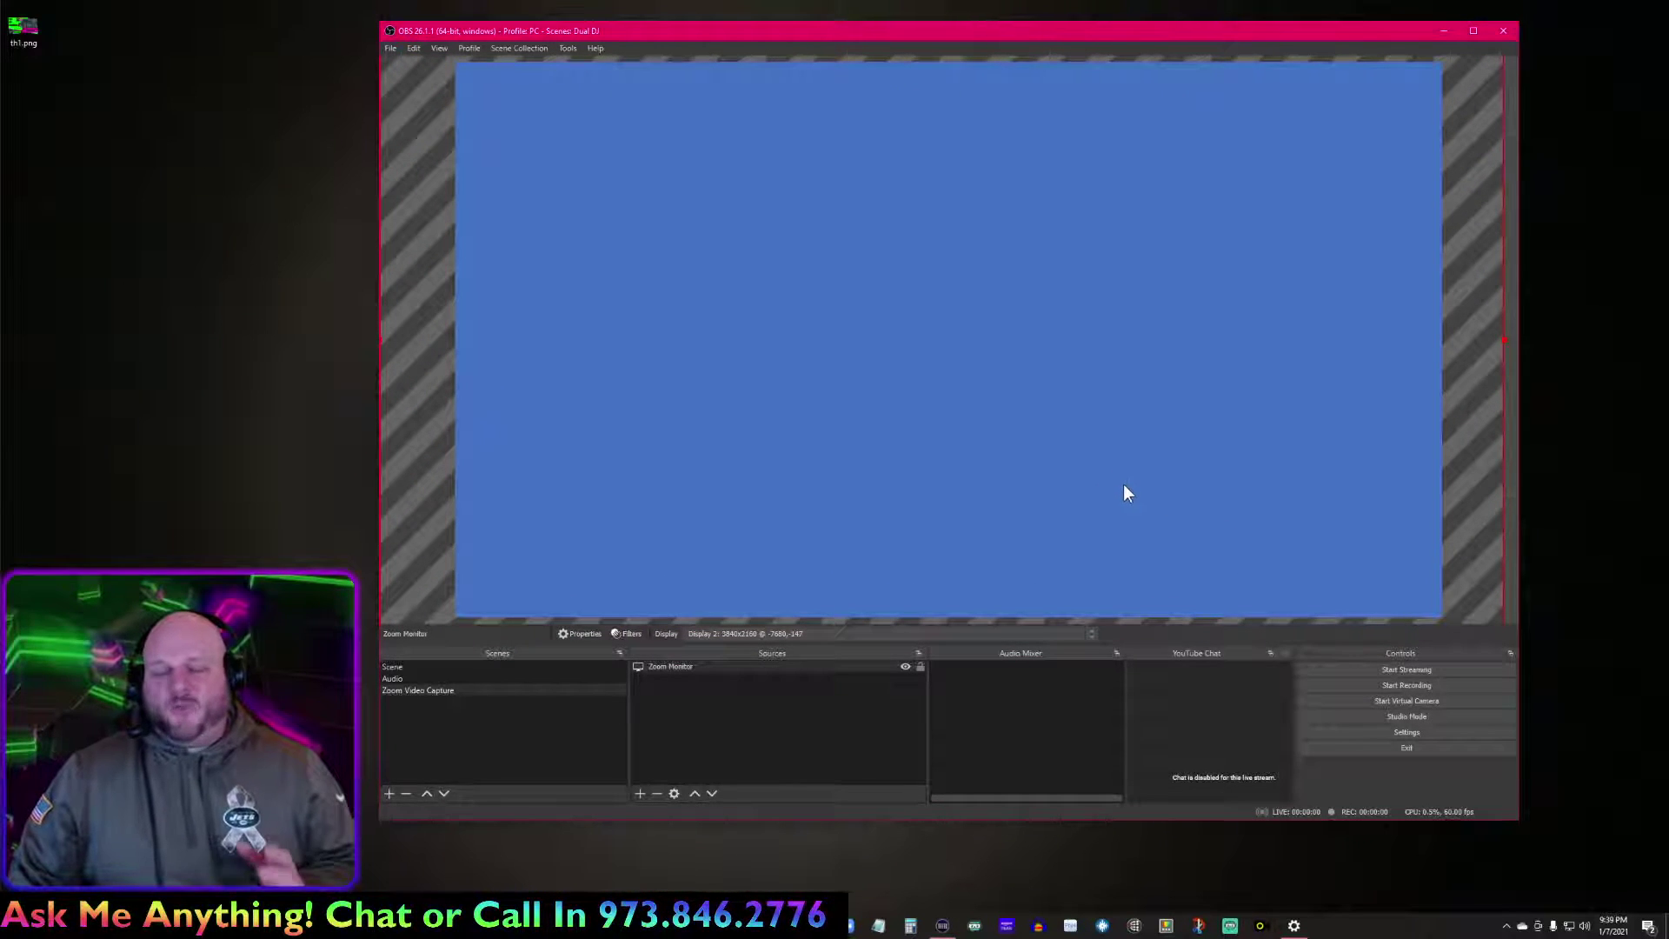
click(1514, 570)
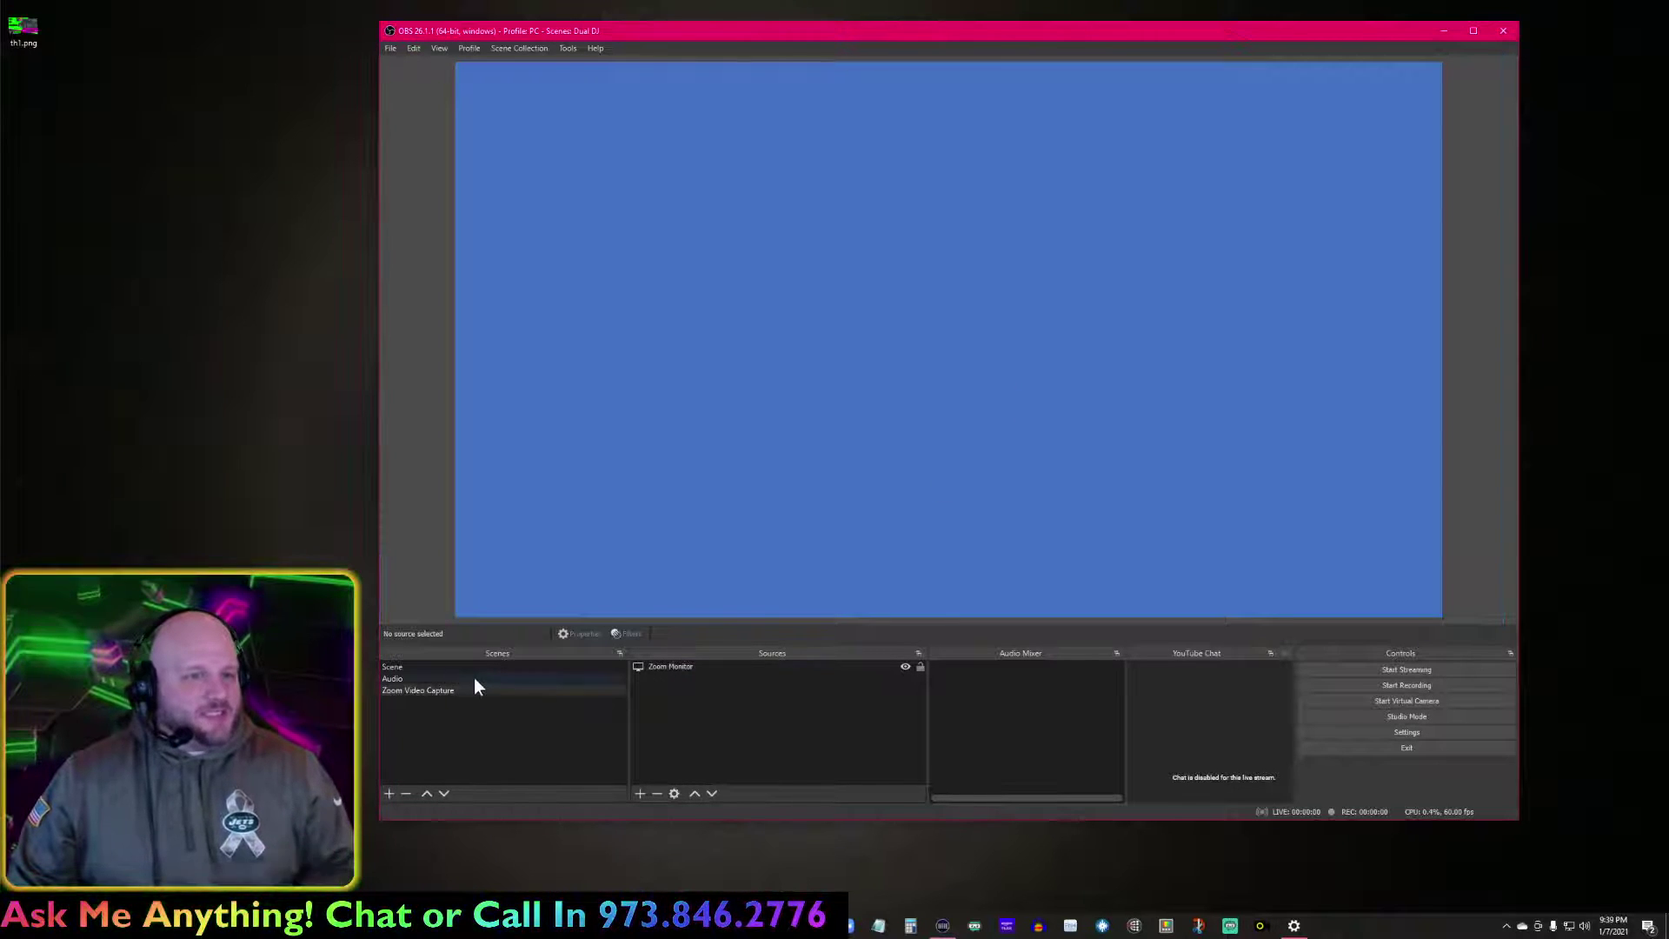
Add the existing Zoom Video Capture scene as a visible nested scene source in the main scene named Scene.
click(444, 668)
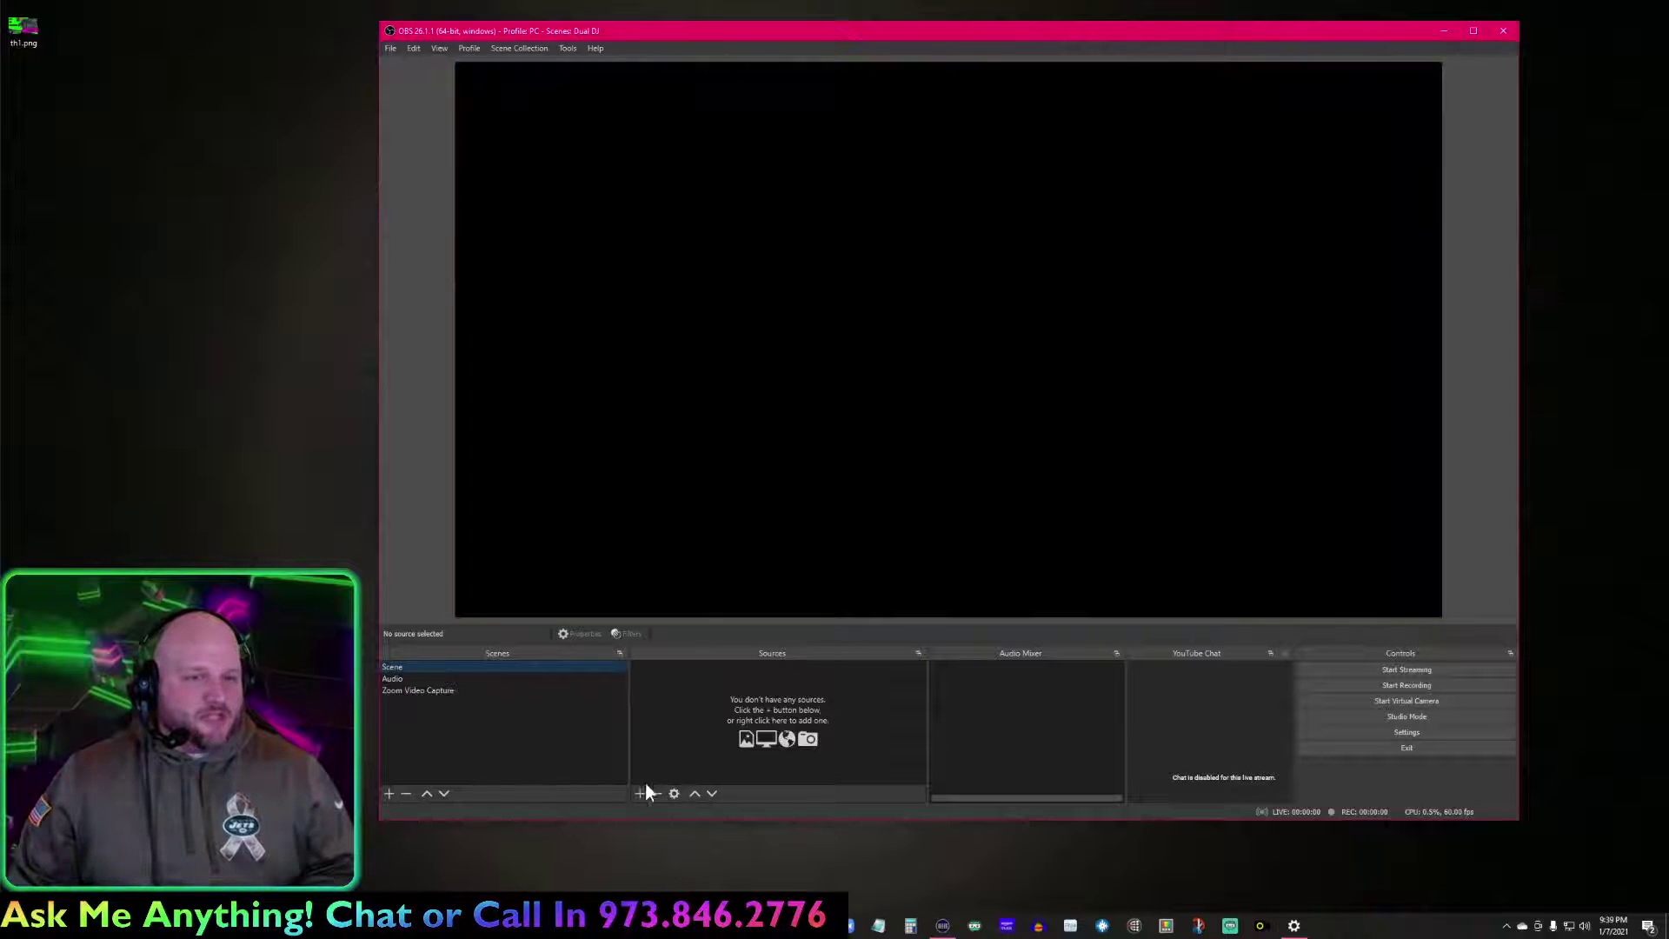
click(642, 793)
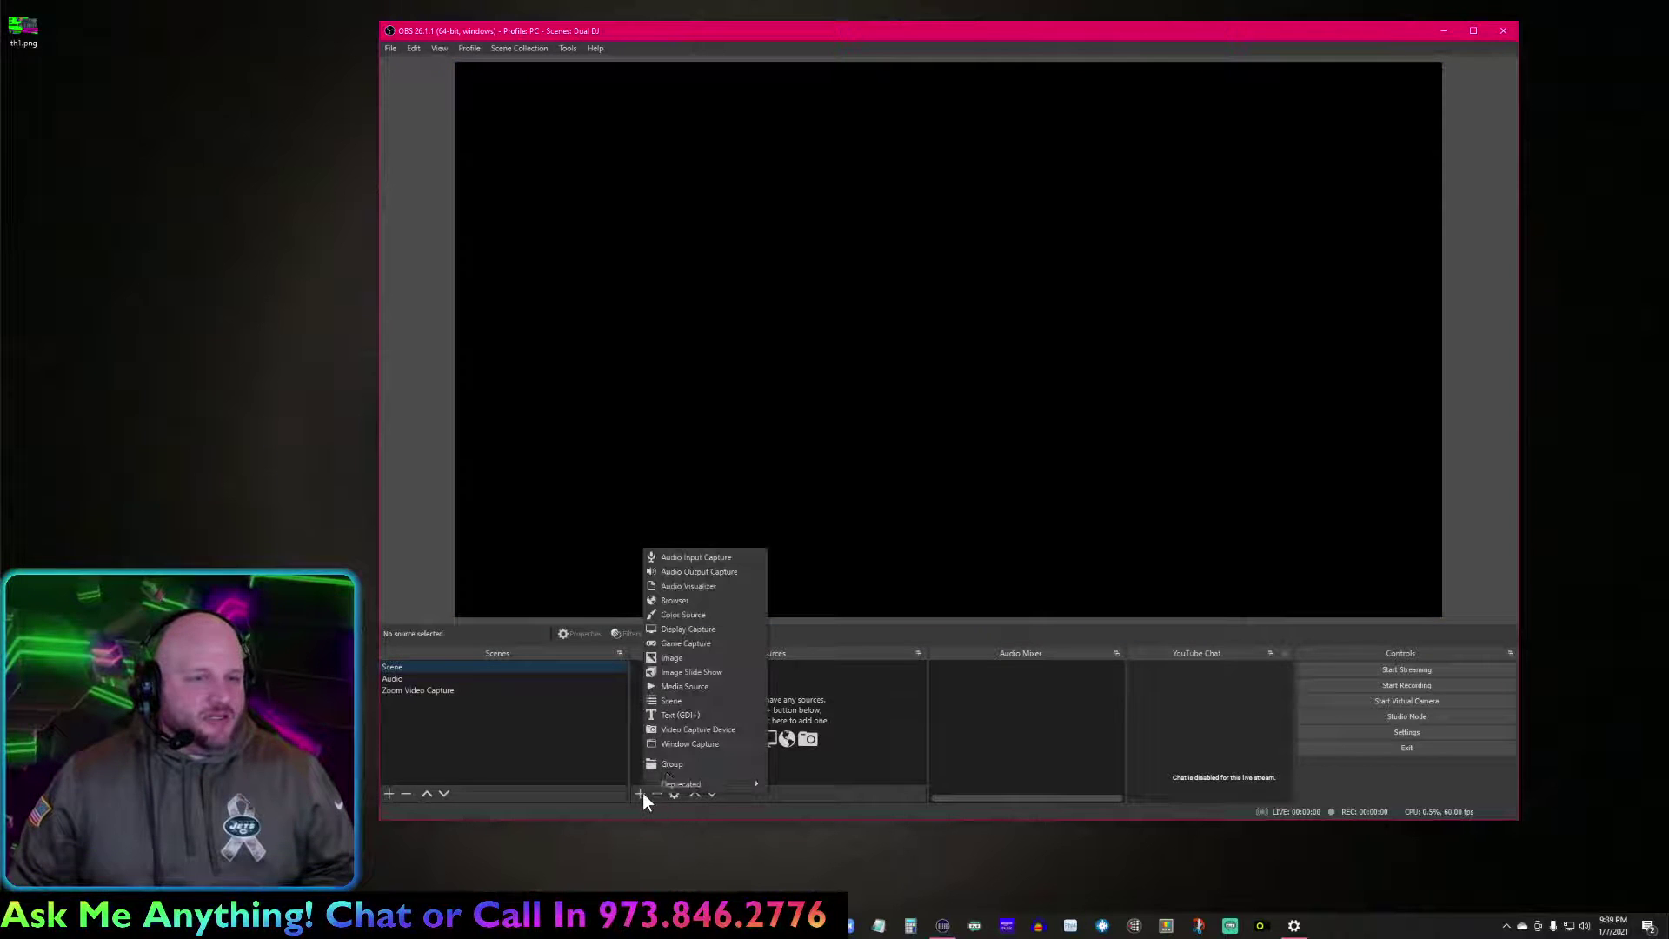
click(696, 702)
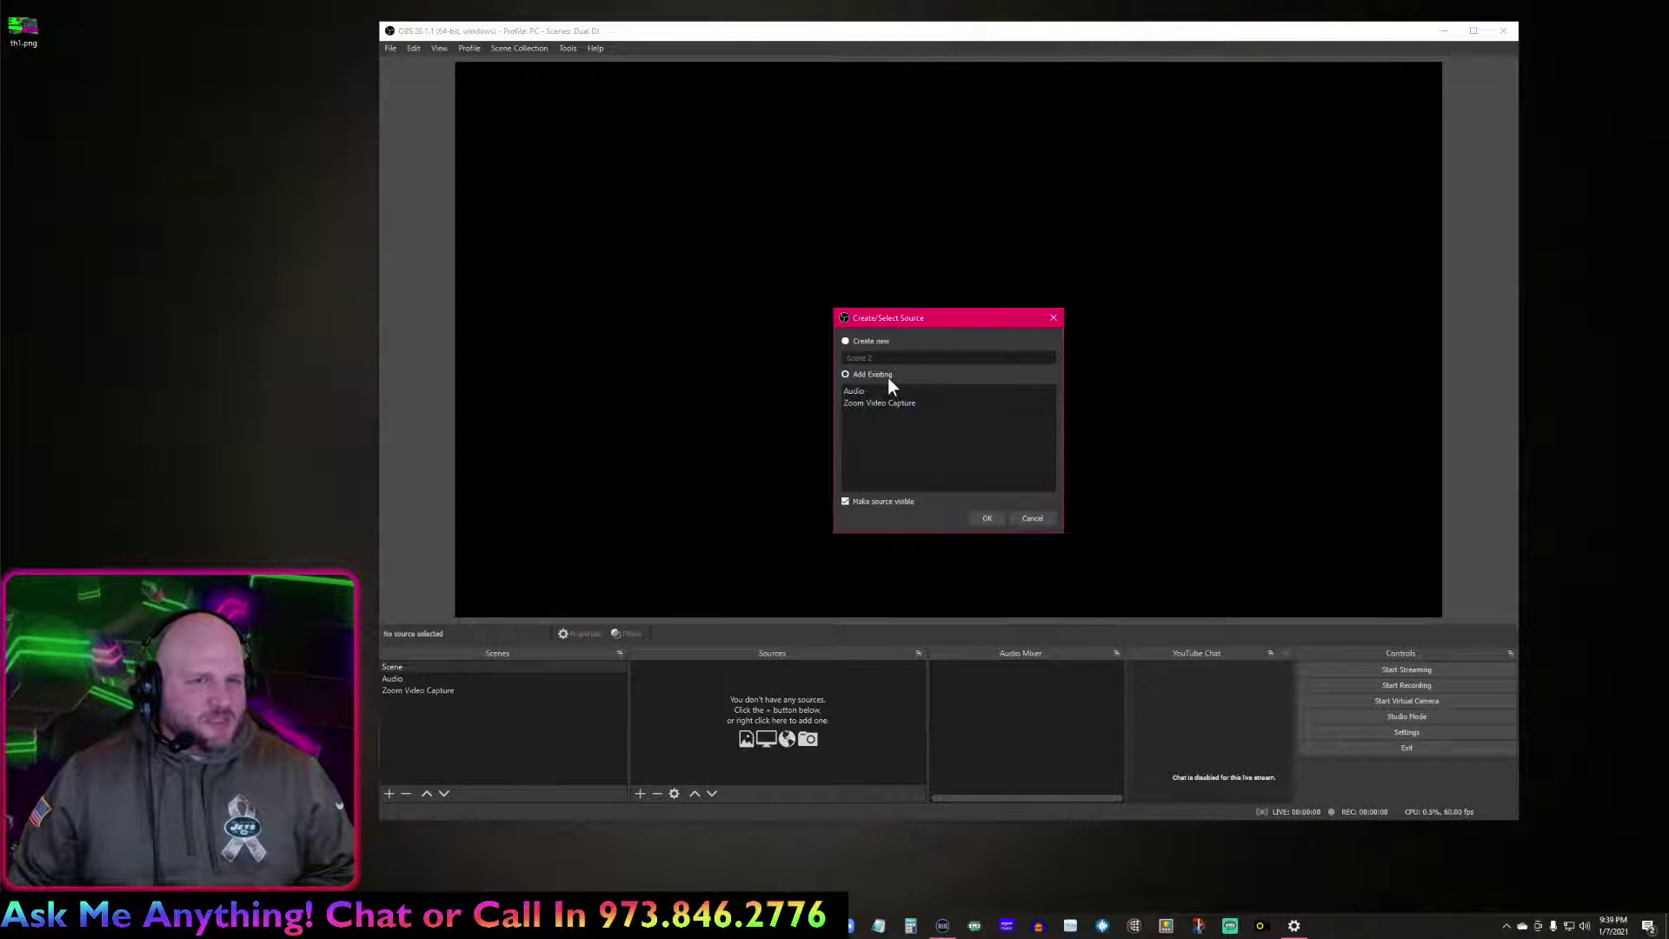
click(892, 403)
click(988, 518)
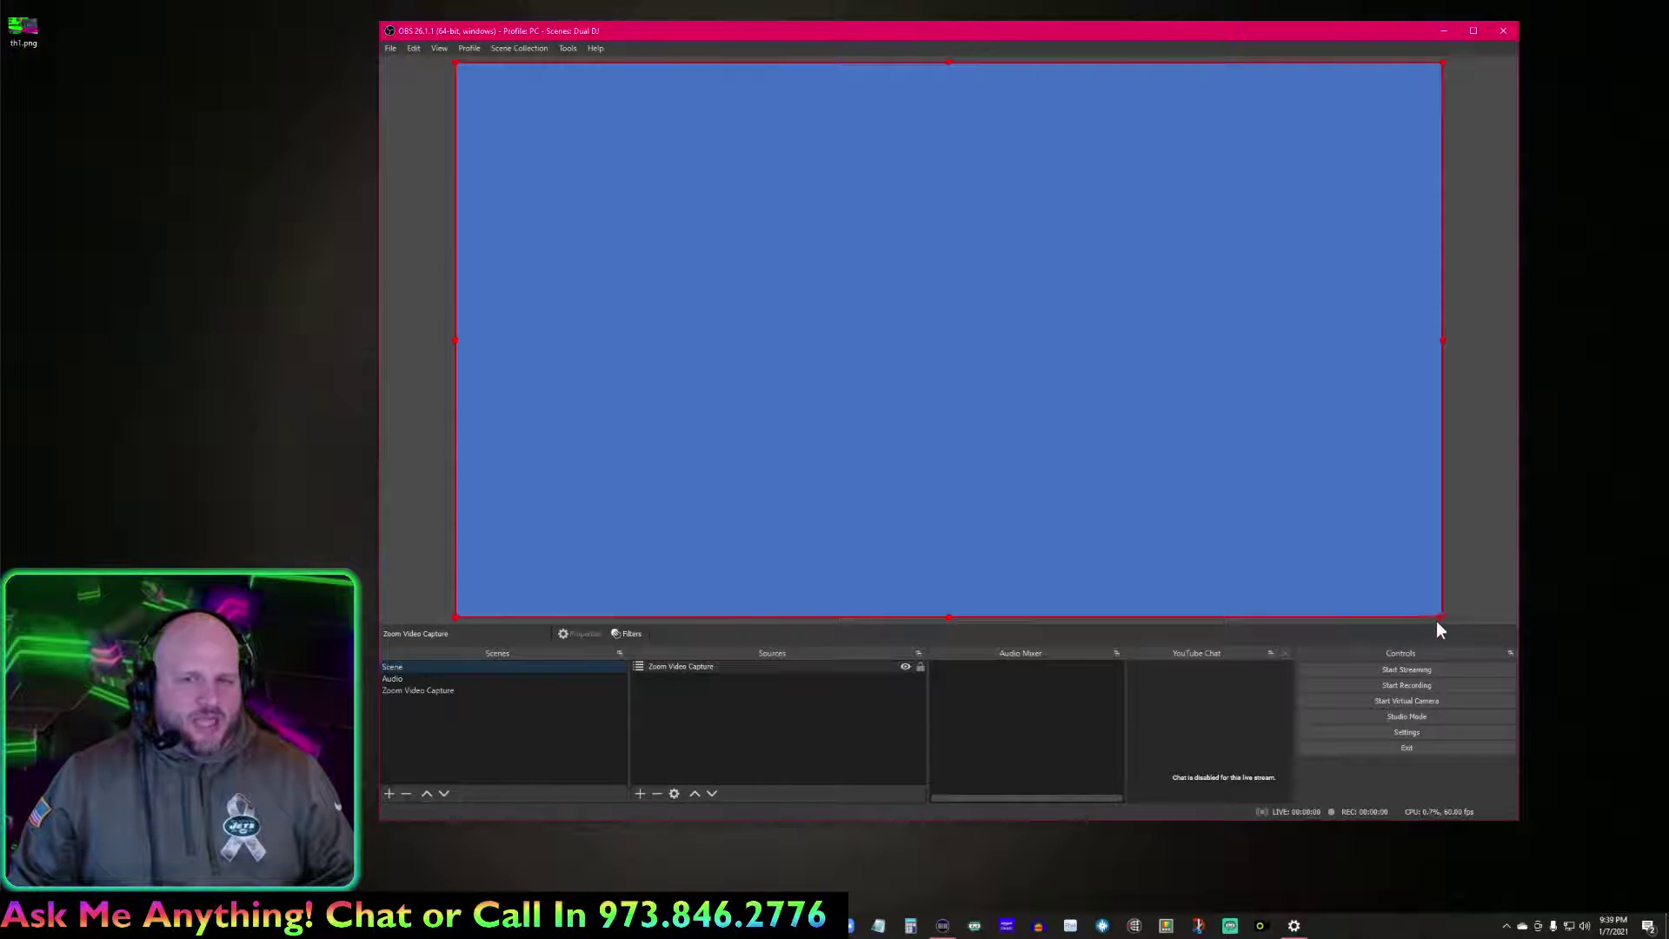
Scale the nested Zoom Video Capture to a little under half the canvas width and place it in the canvas's upper-left area.
drag(1439, 617, 904, 316)
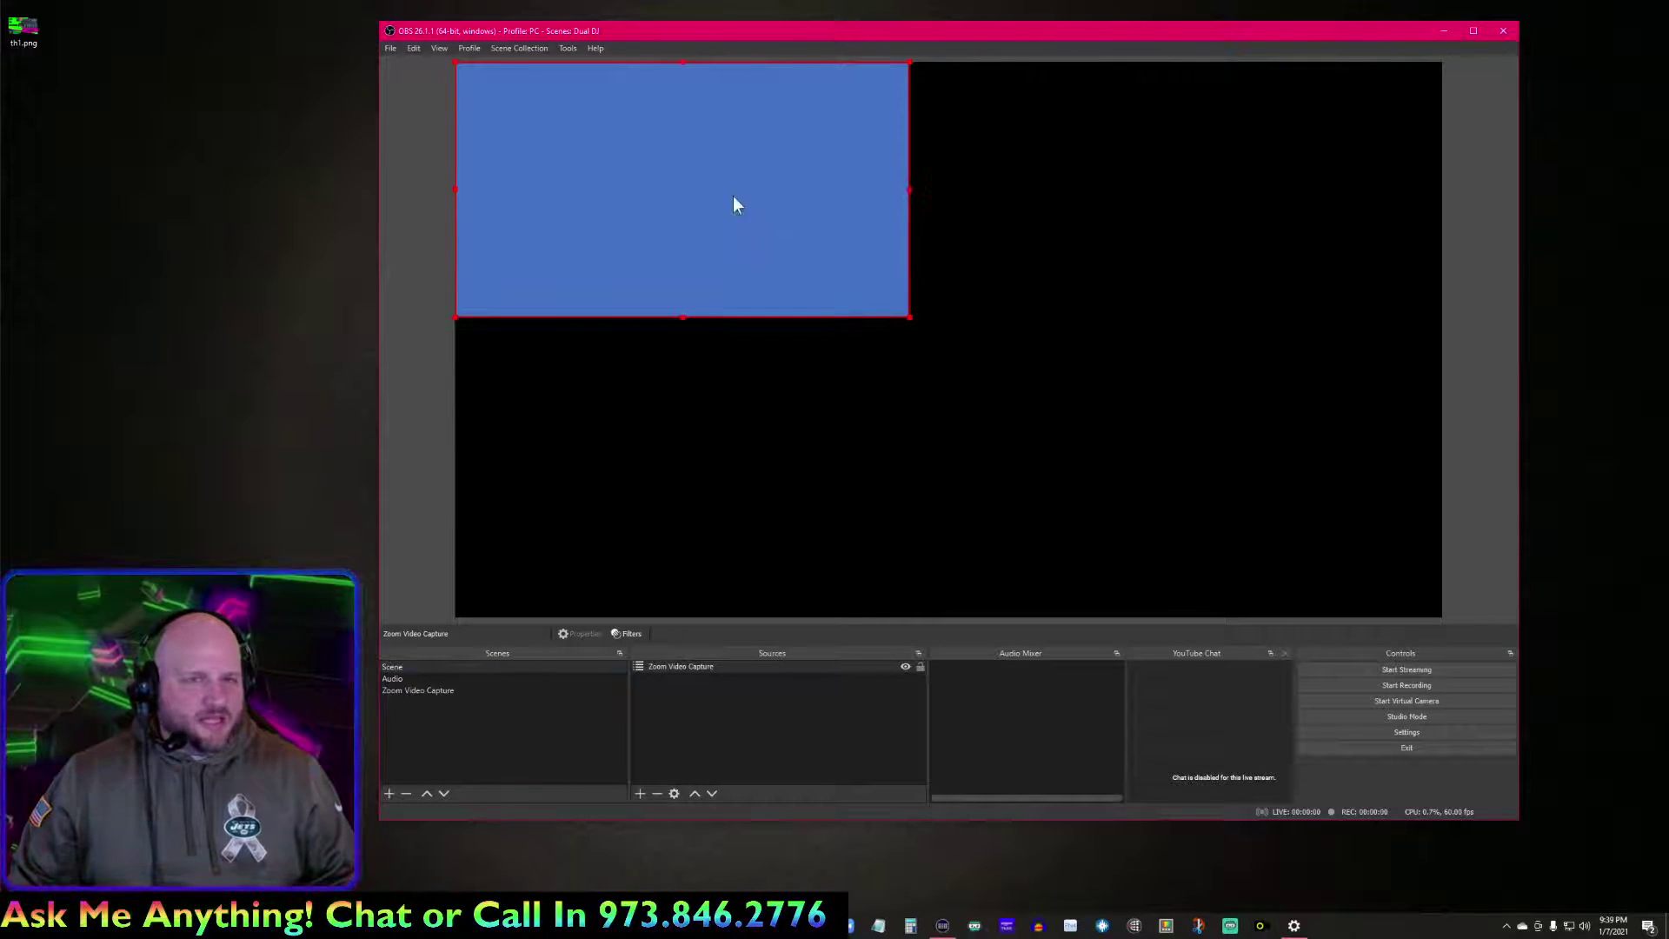
drag(736, 200, 752, 267)
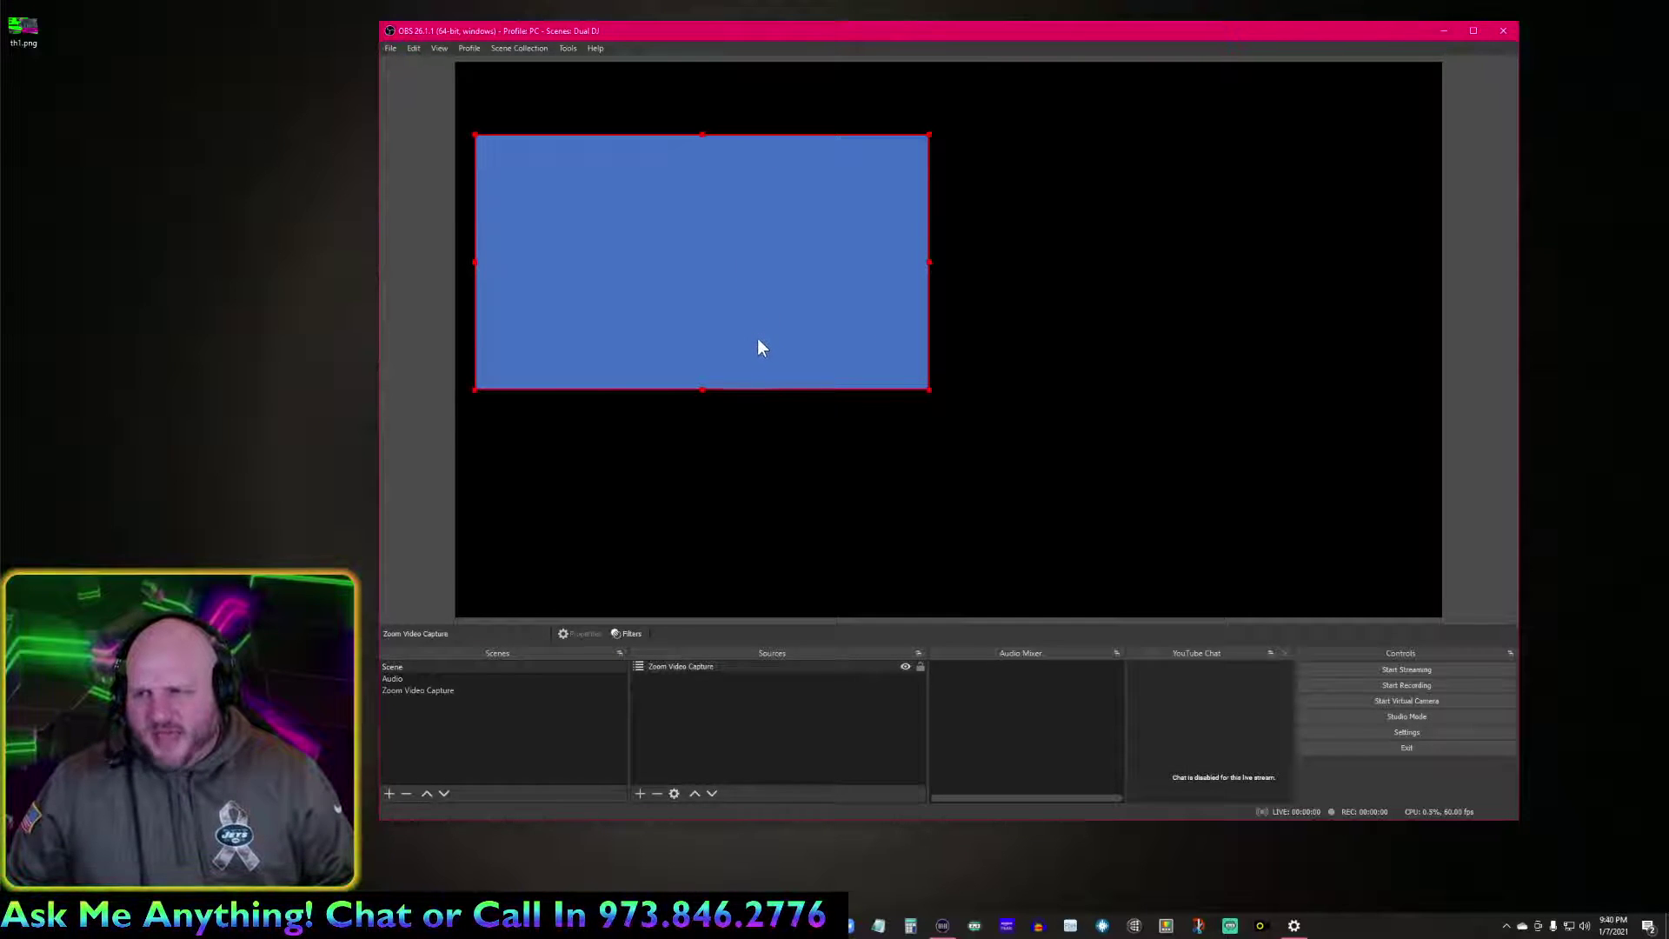
drag(762, 289, 737, 271)
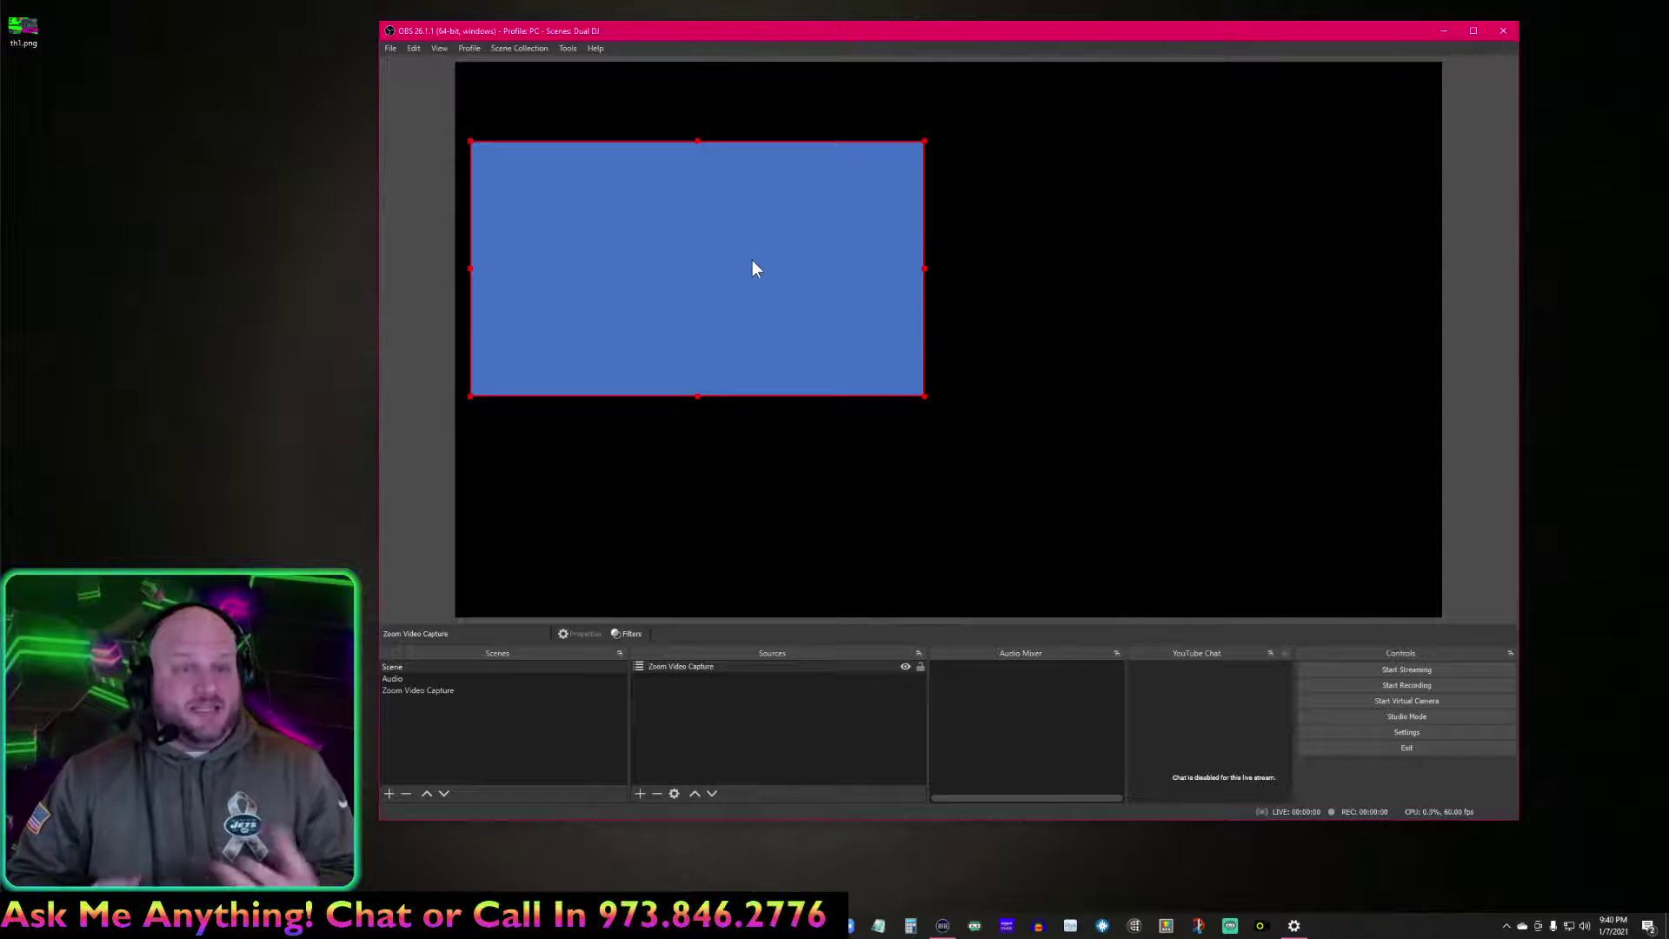
Switch to the DJ LeFave Show scene collection and examine how its scenes arrange the host and guest cameras, ending on Scene 4.
click(522, 49)
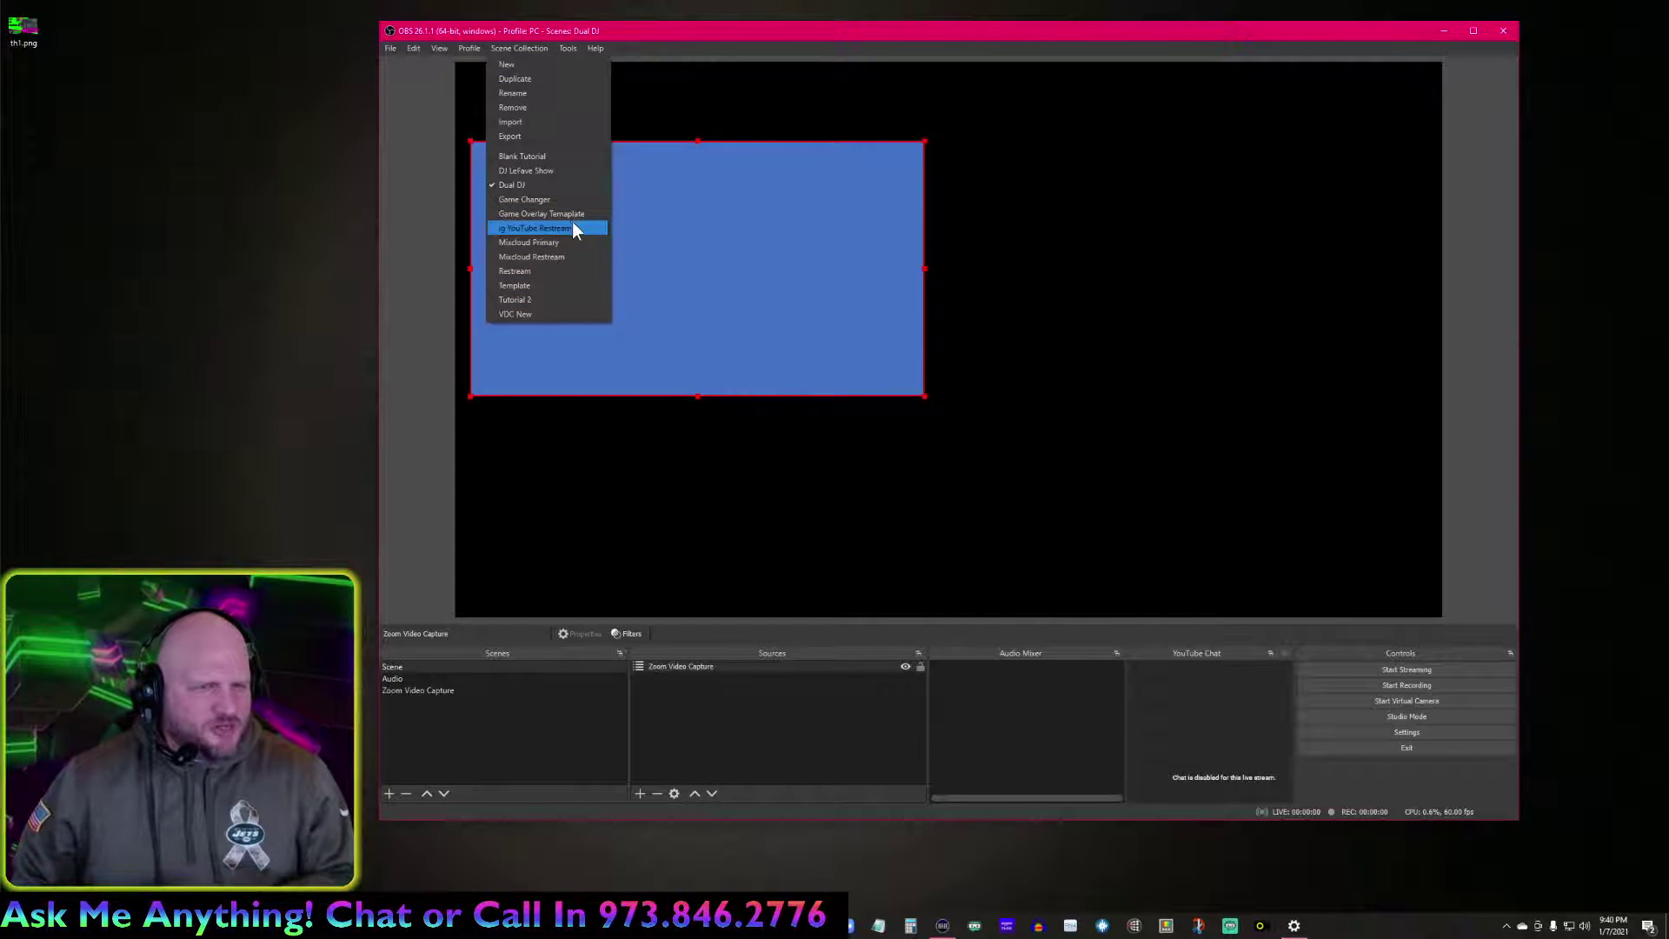
click(570, 170)
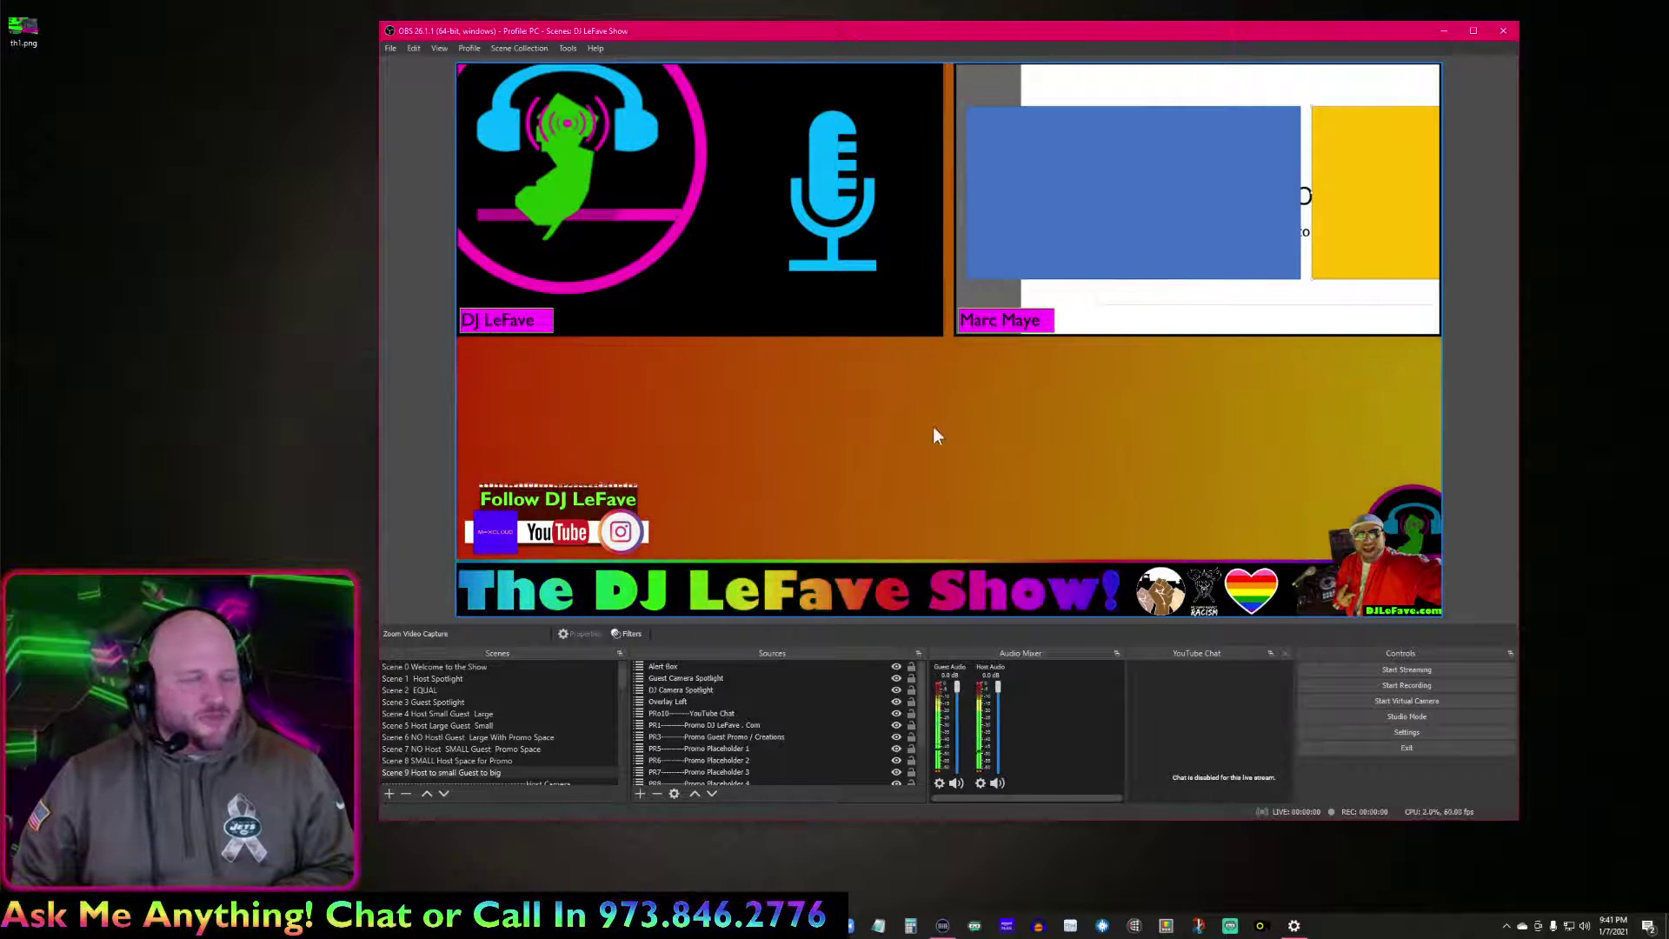
click(470, 760)
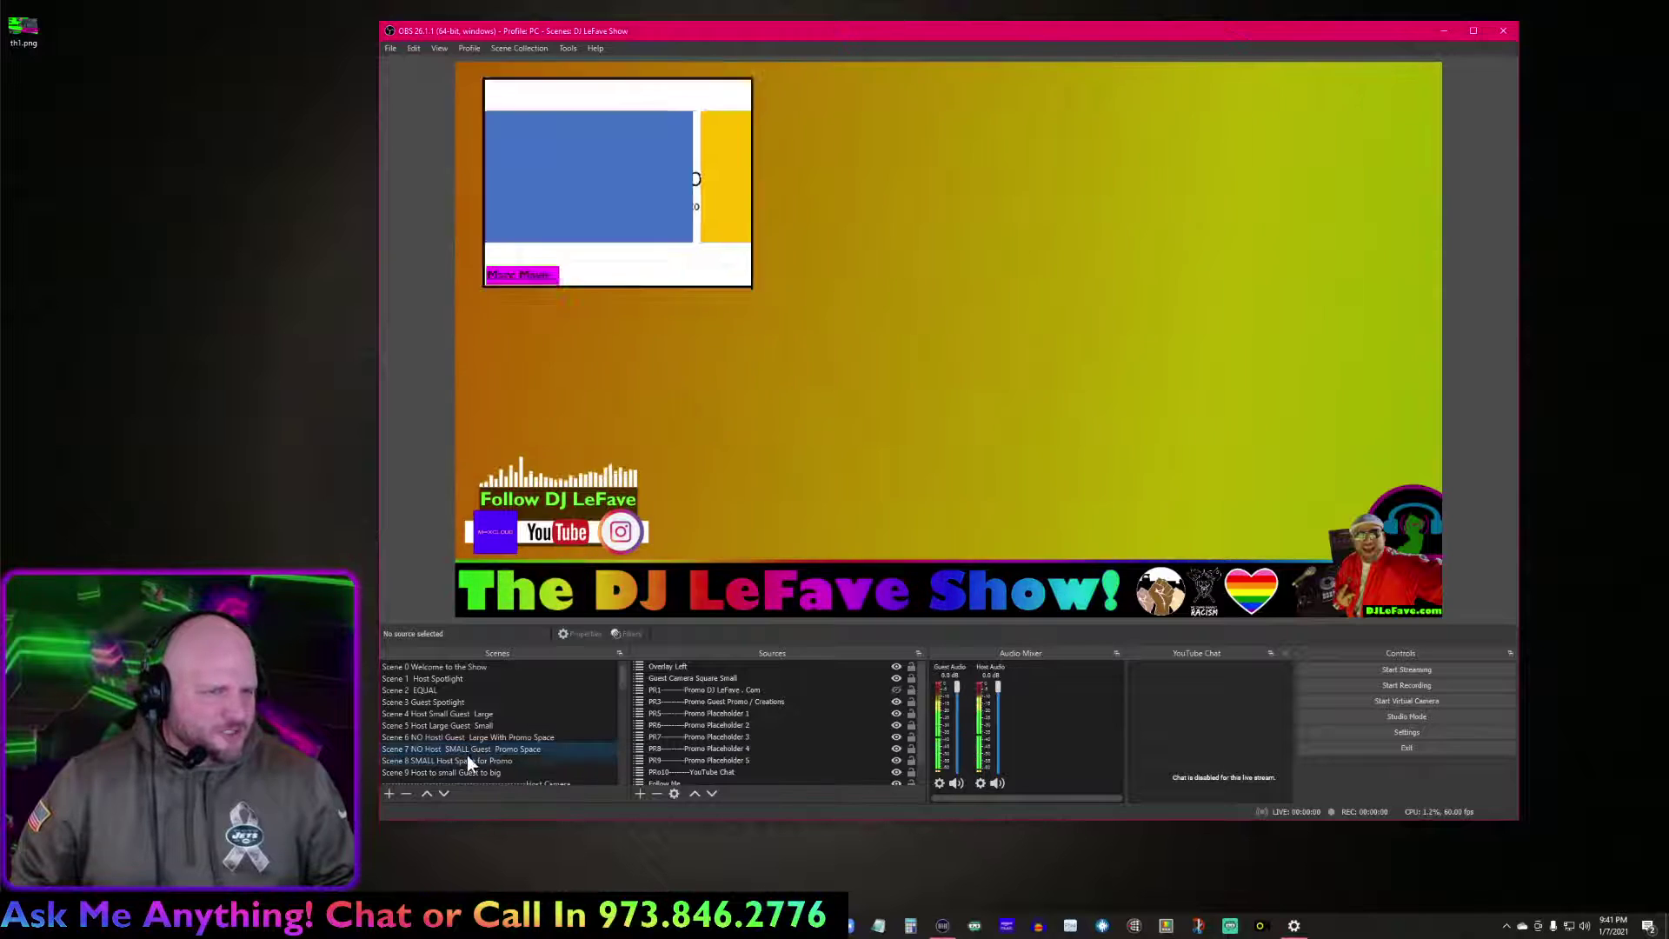
click(472, 737)
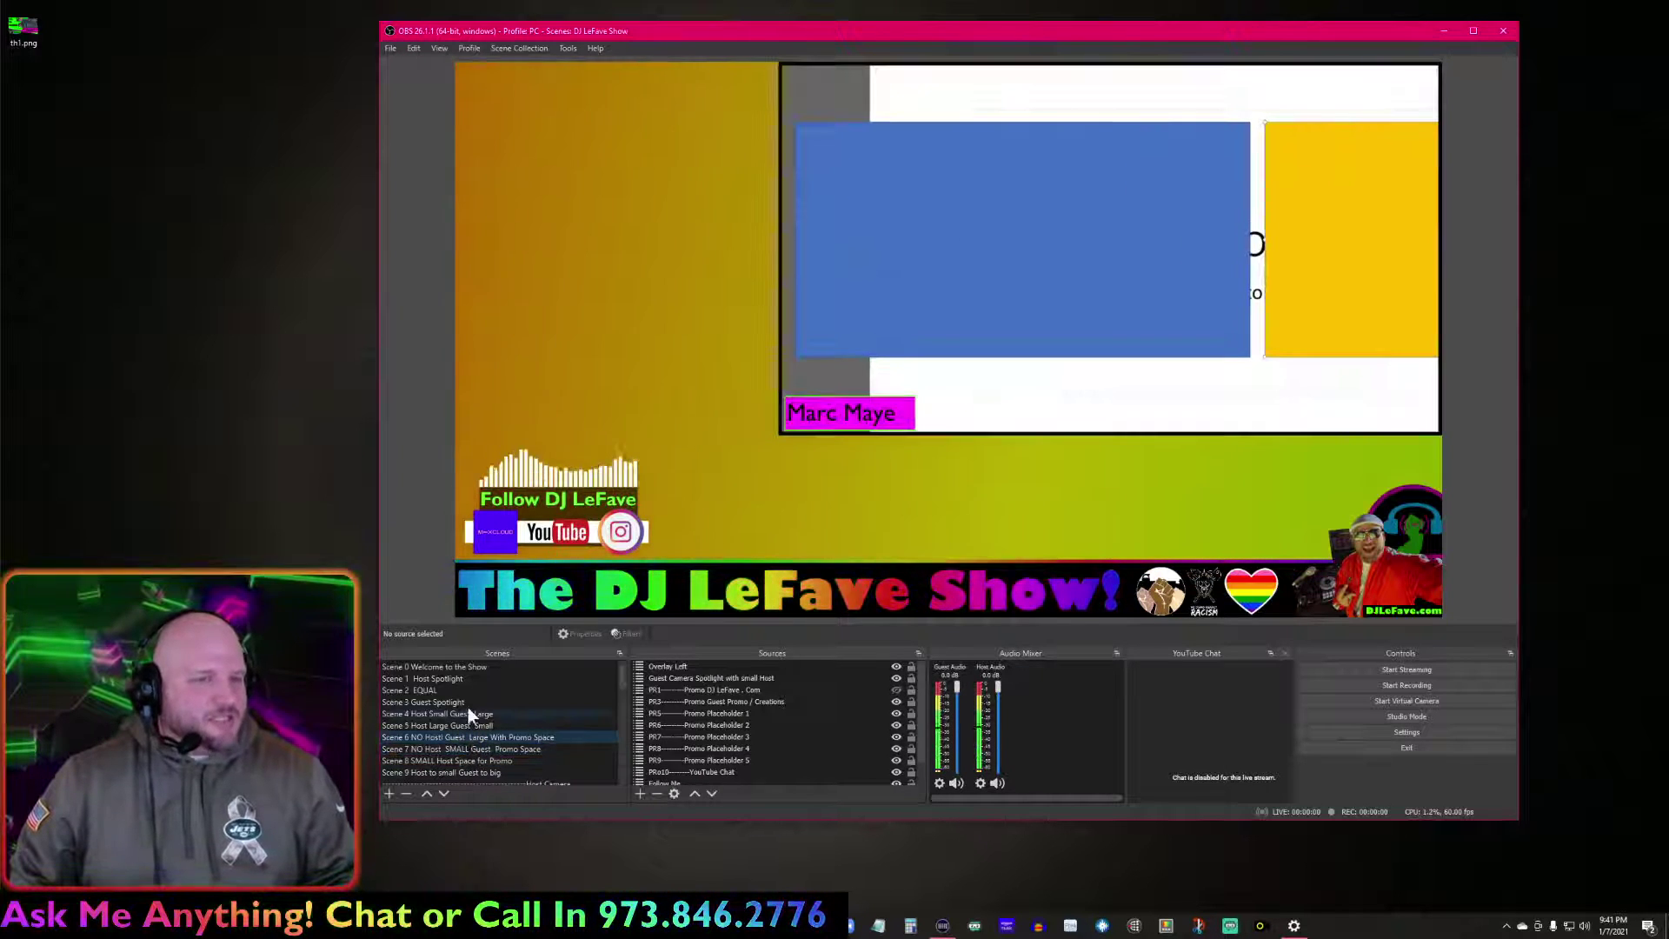
click(484, 711)
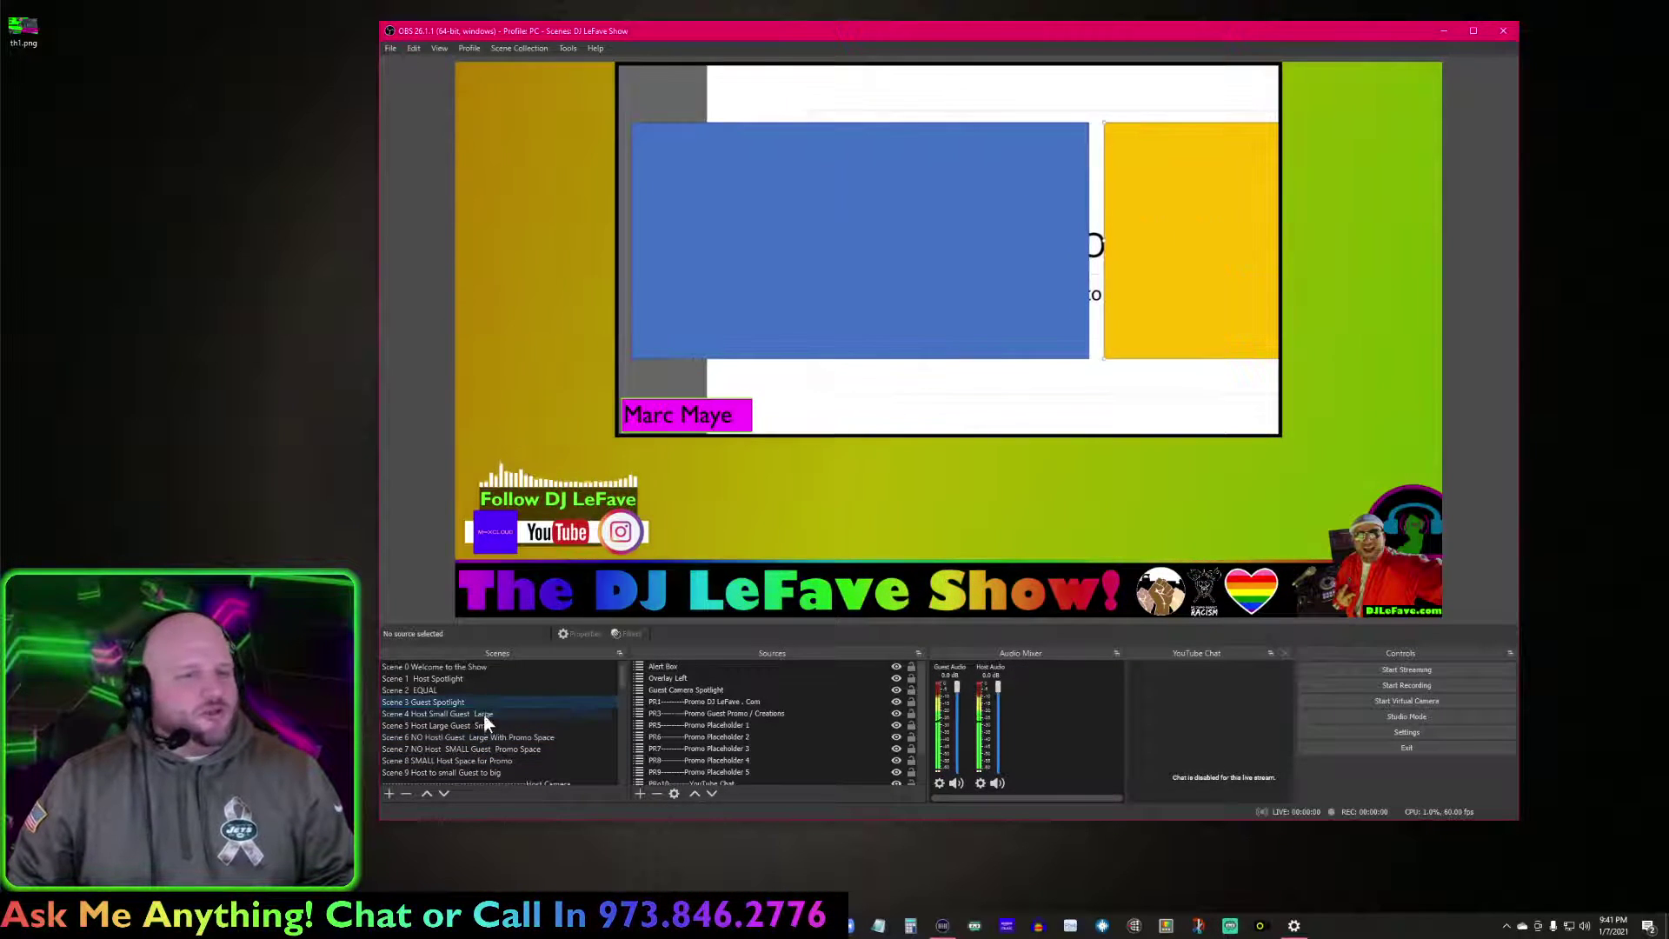
click(481, 758)
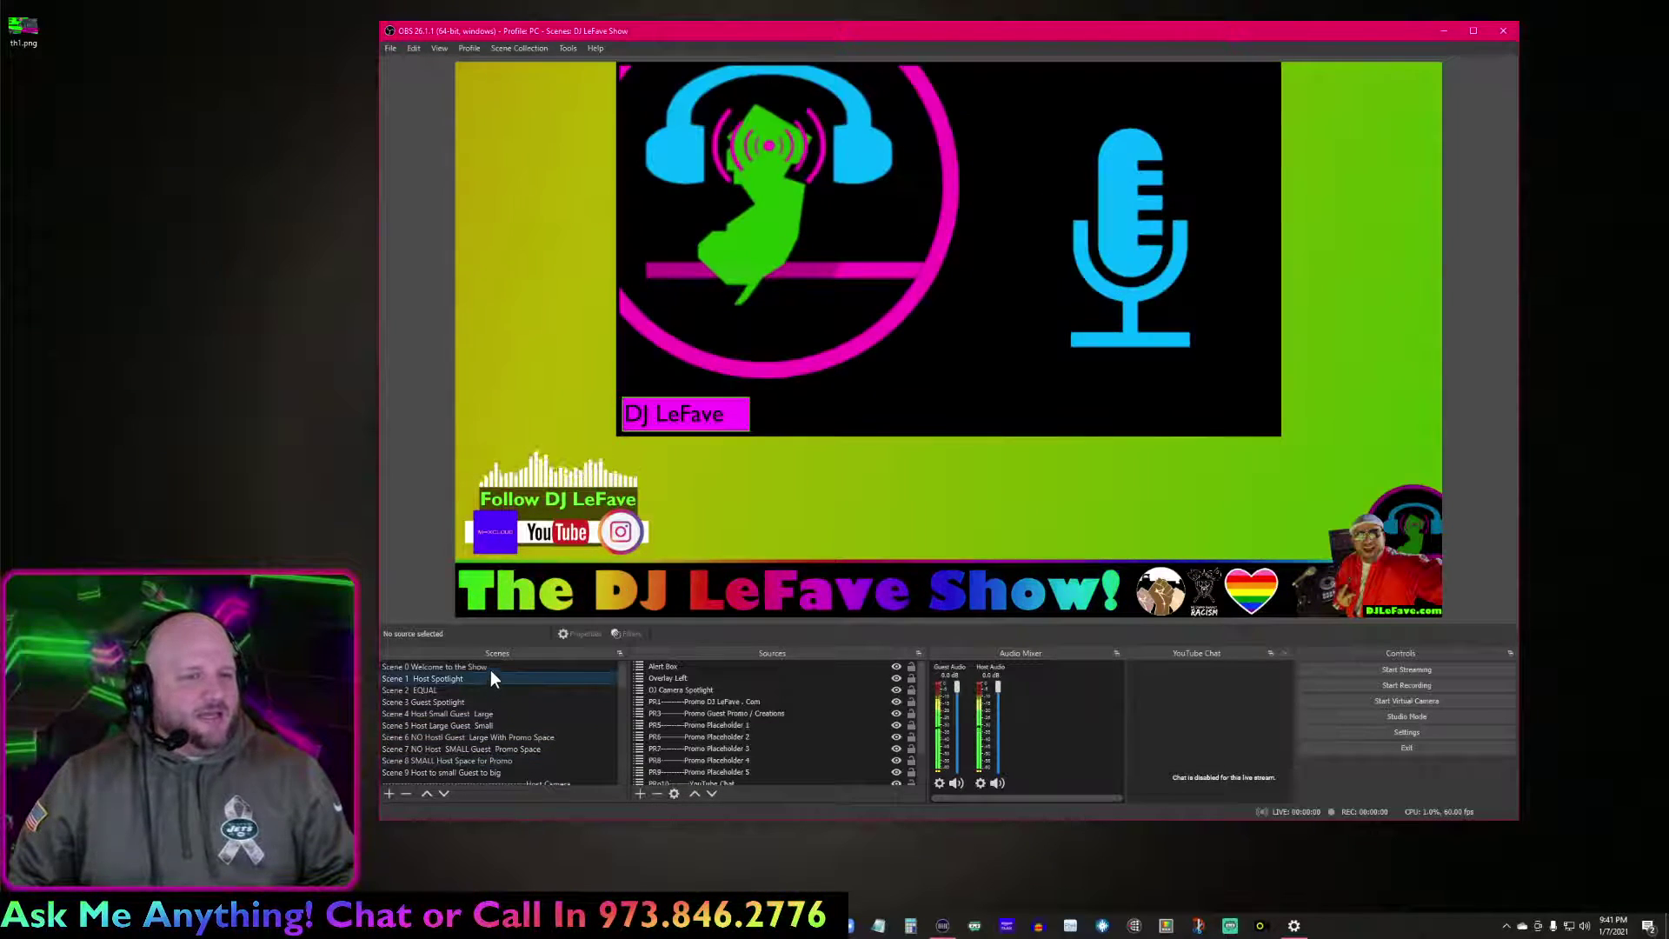
click(492, 668)
click(492, 711)
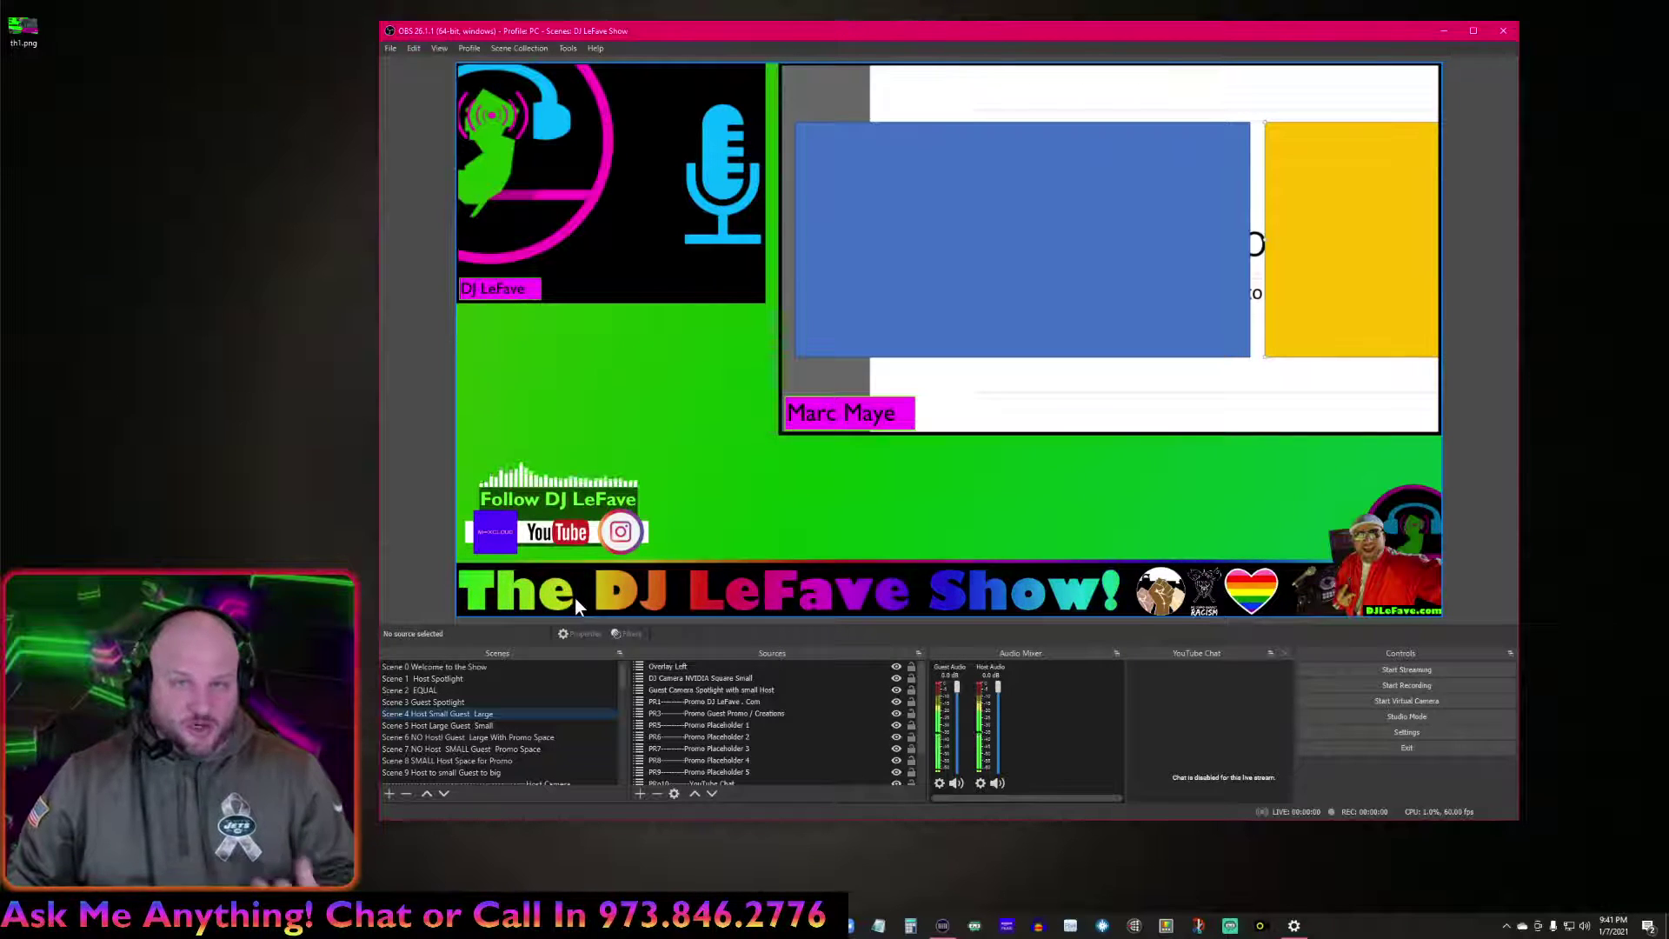
Return to the Dual DJ scene collection and select the Zoom DJ Sound Input source in the Audio scene.
click(525, 48)
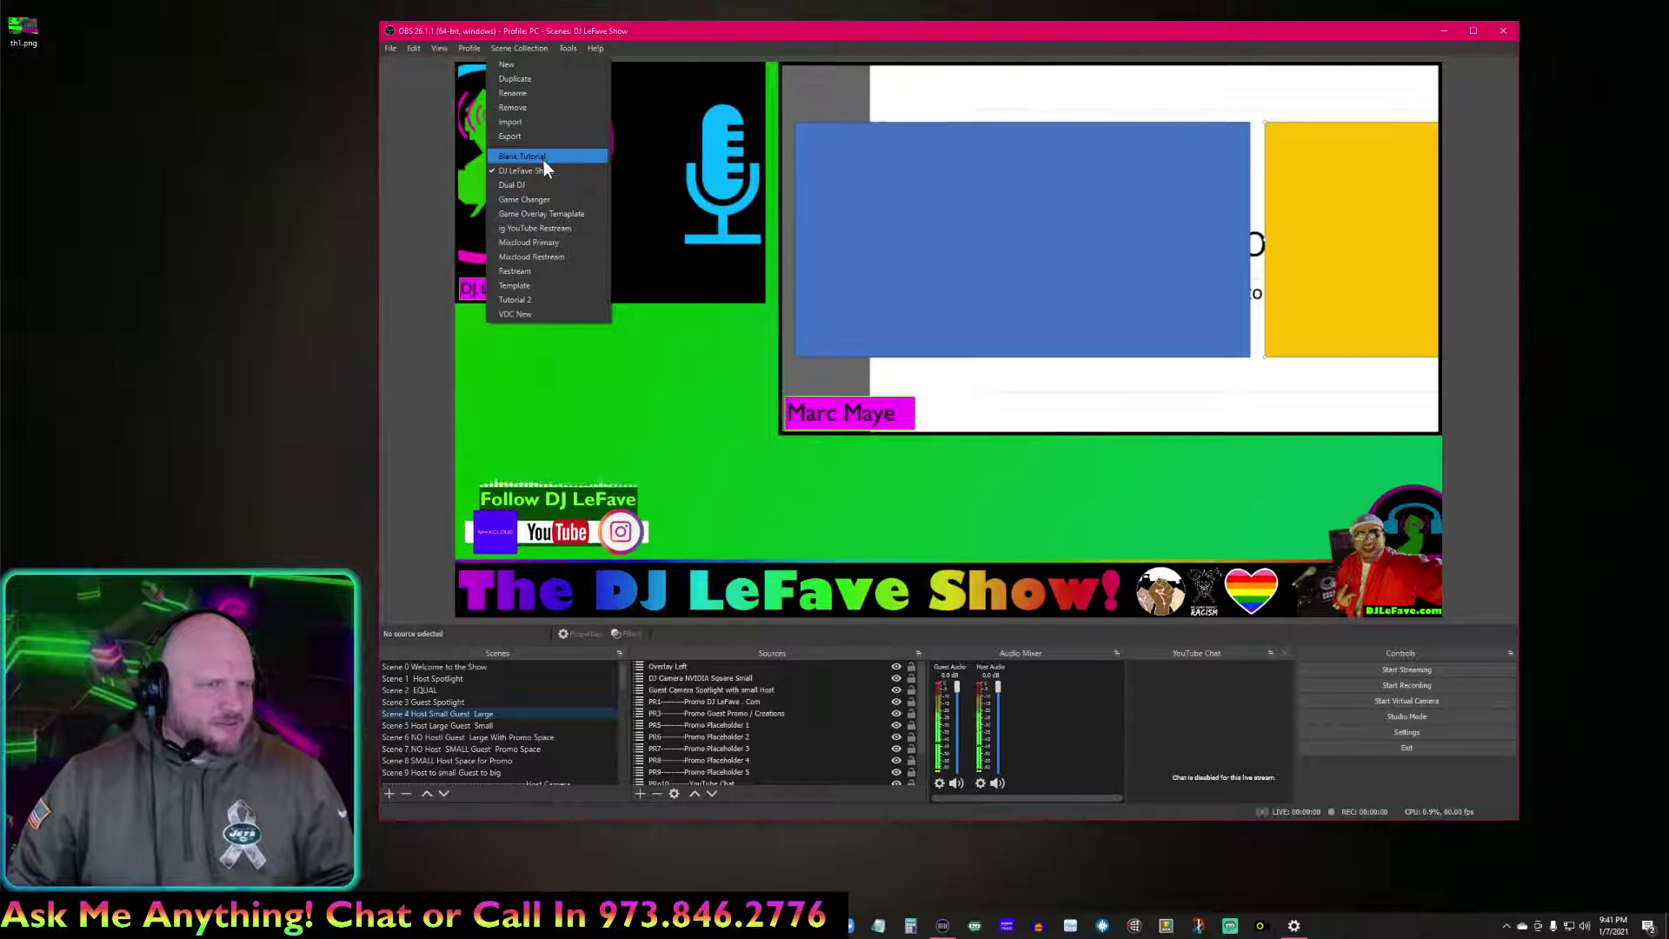
click(535, 185)
click(425, 679)
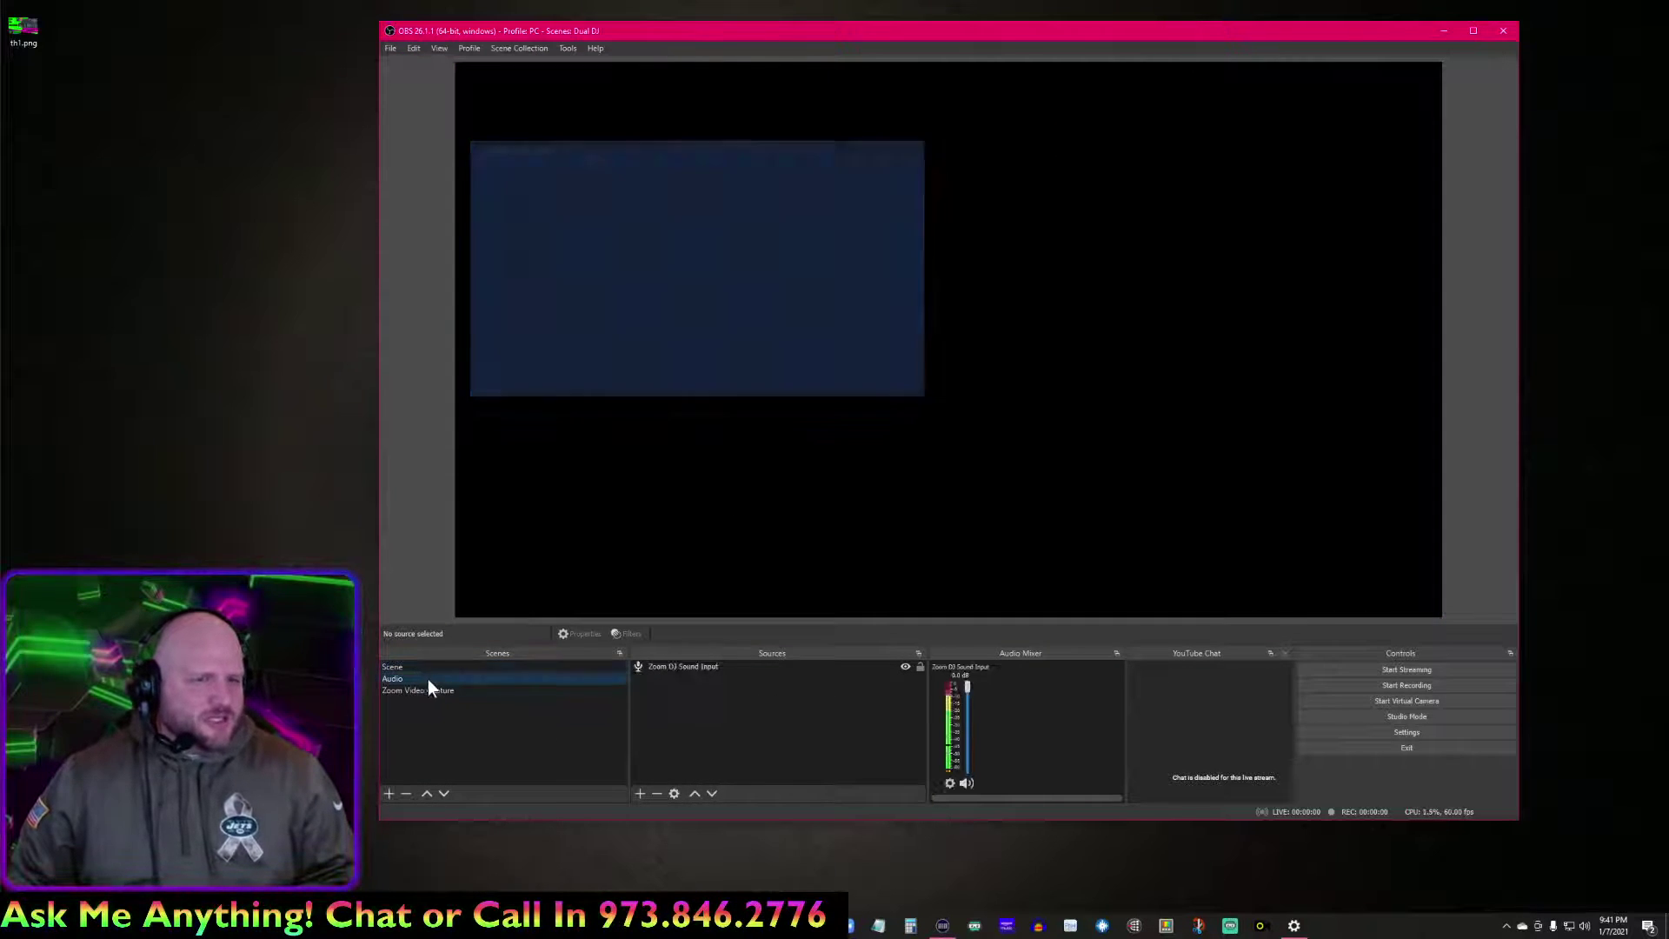
click(706, 668)
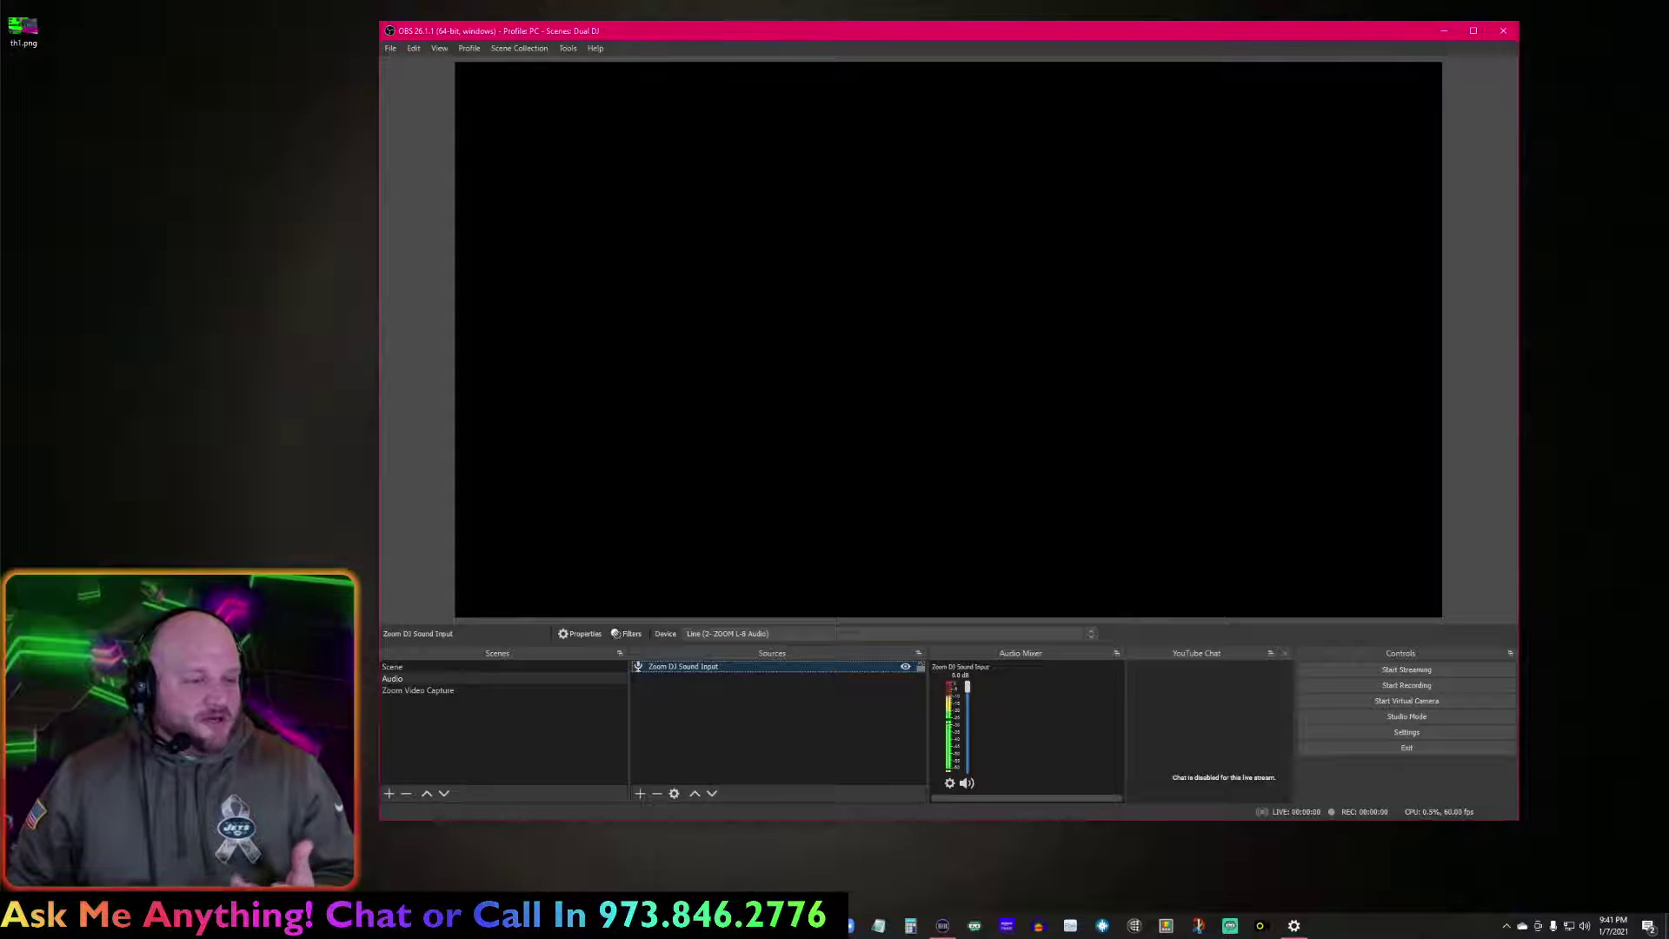
Switch to Voicemeeter Potato to examine its audio routing, then minimize it and show the Zoom Video Capture scene in OBS.
key(alt+Tab)
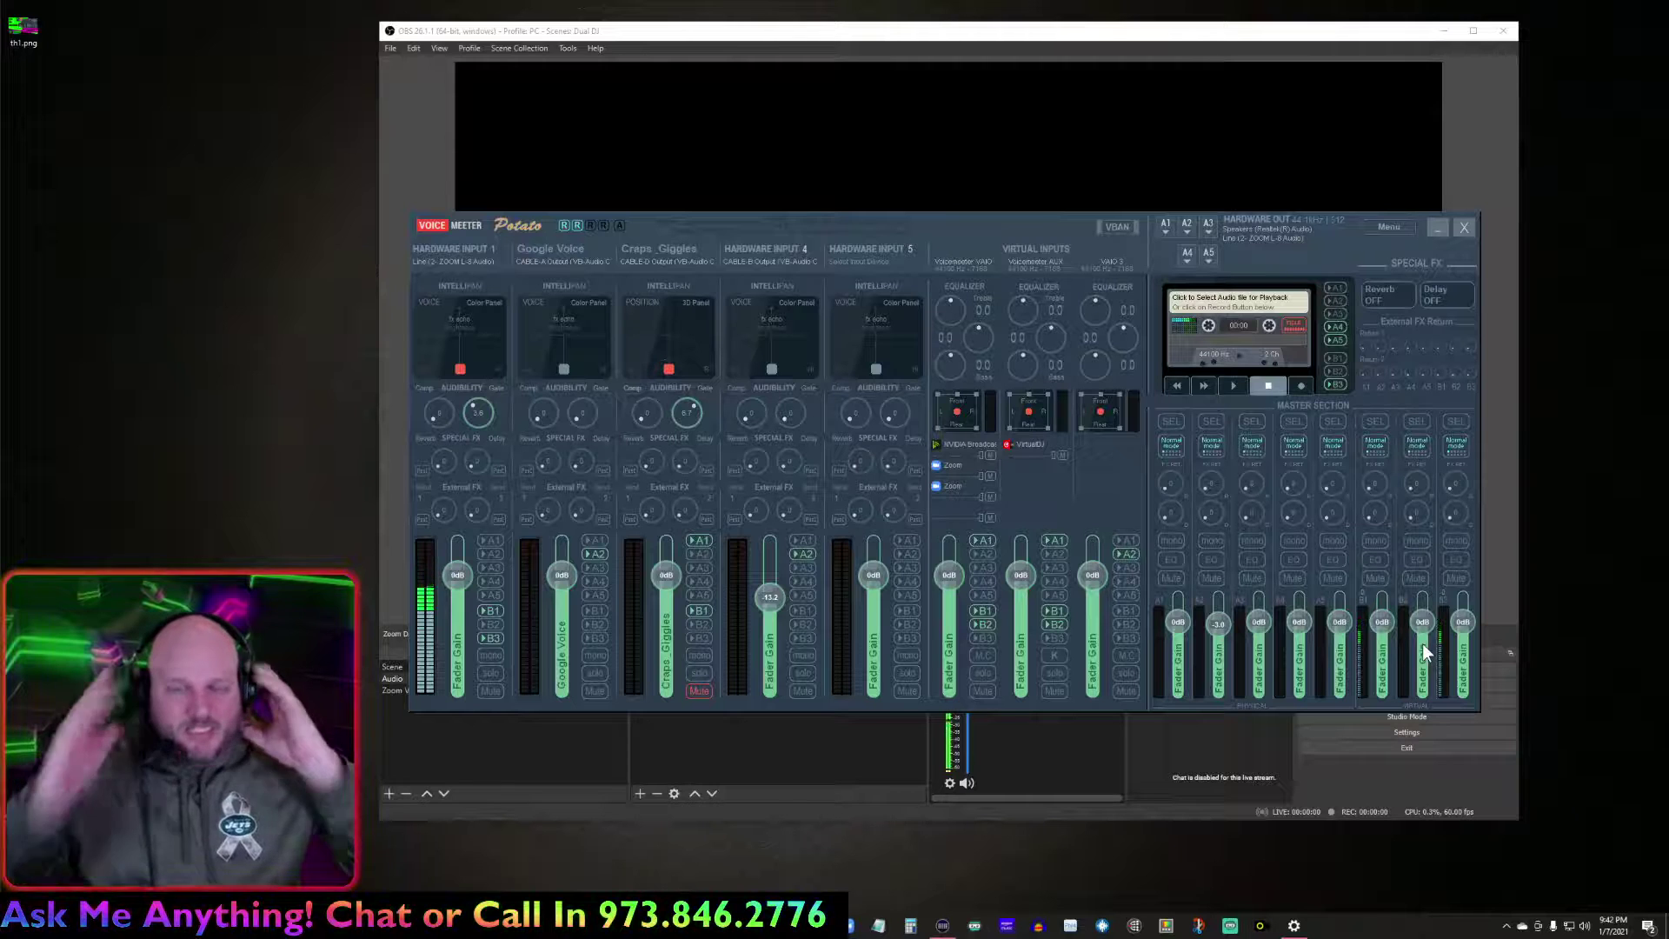
click(1435, 228)
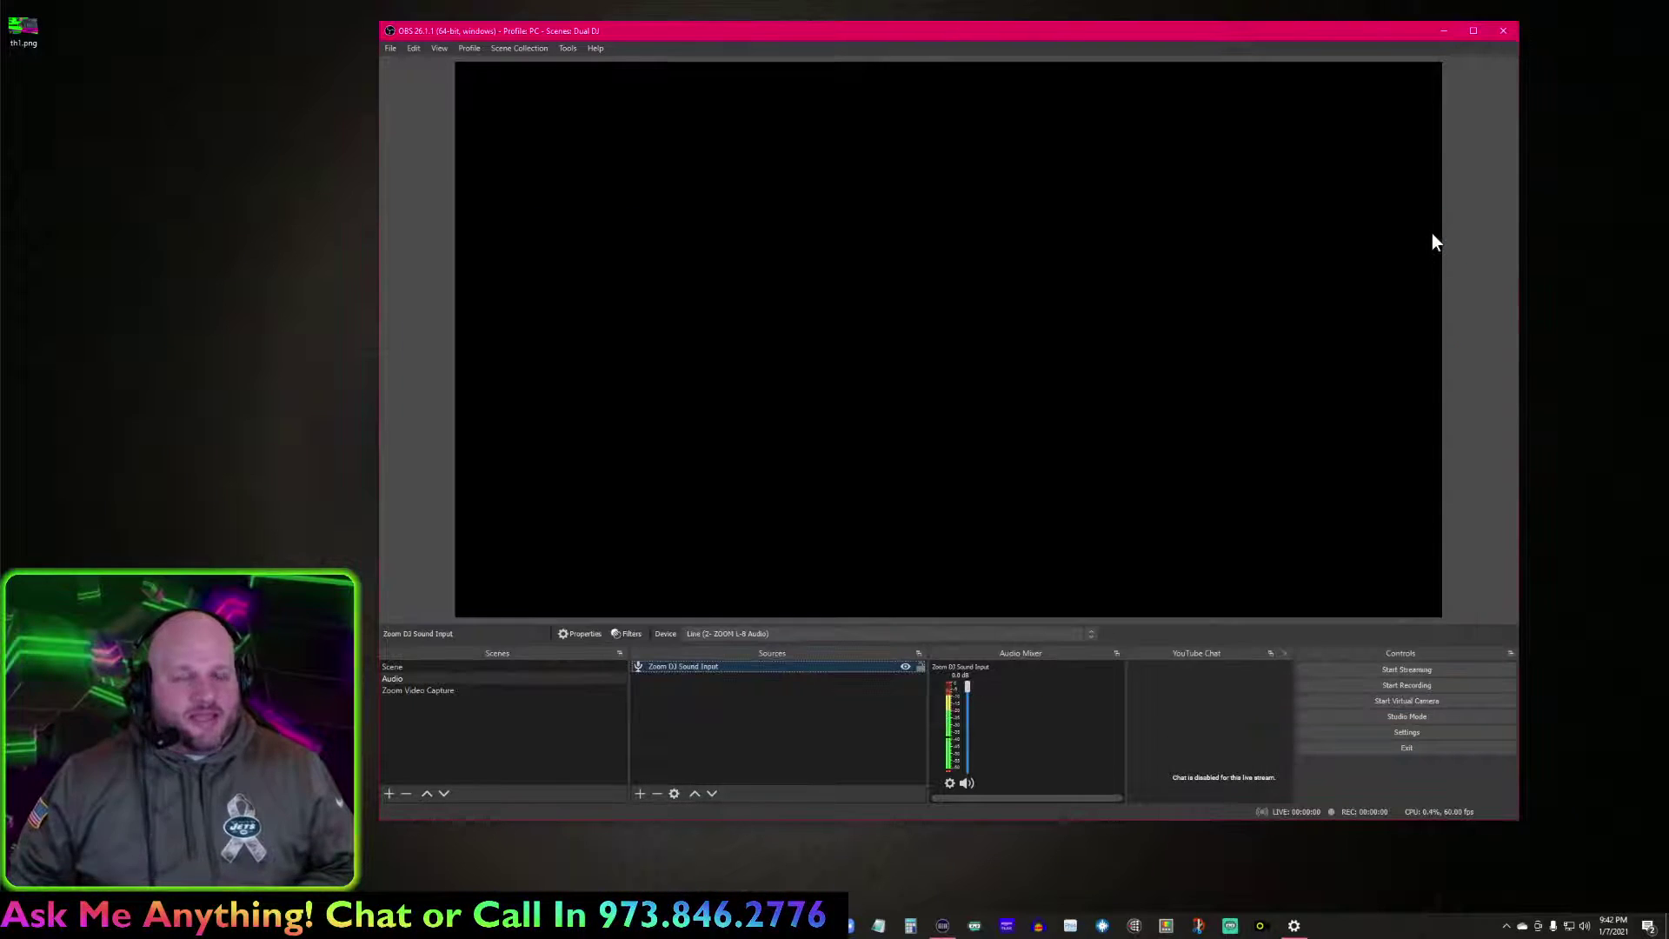
click(460, 692)
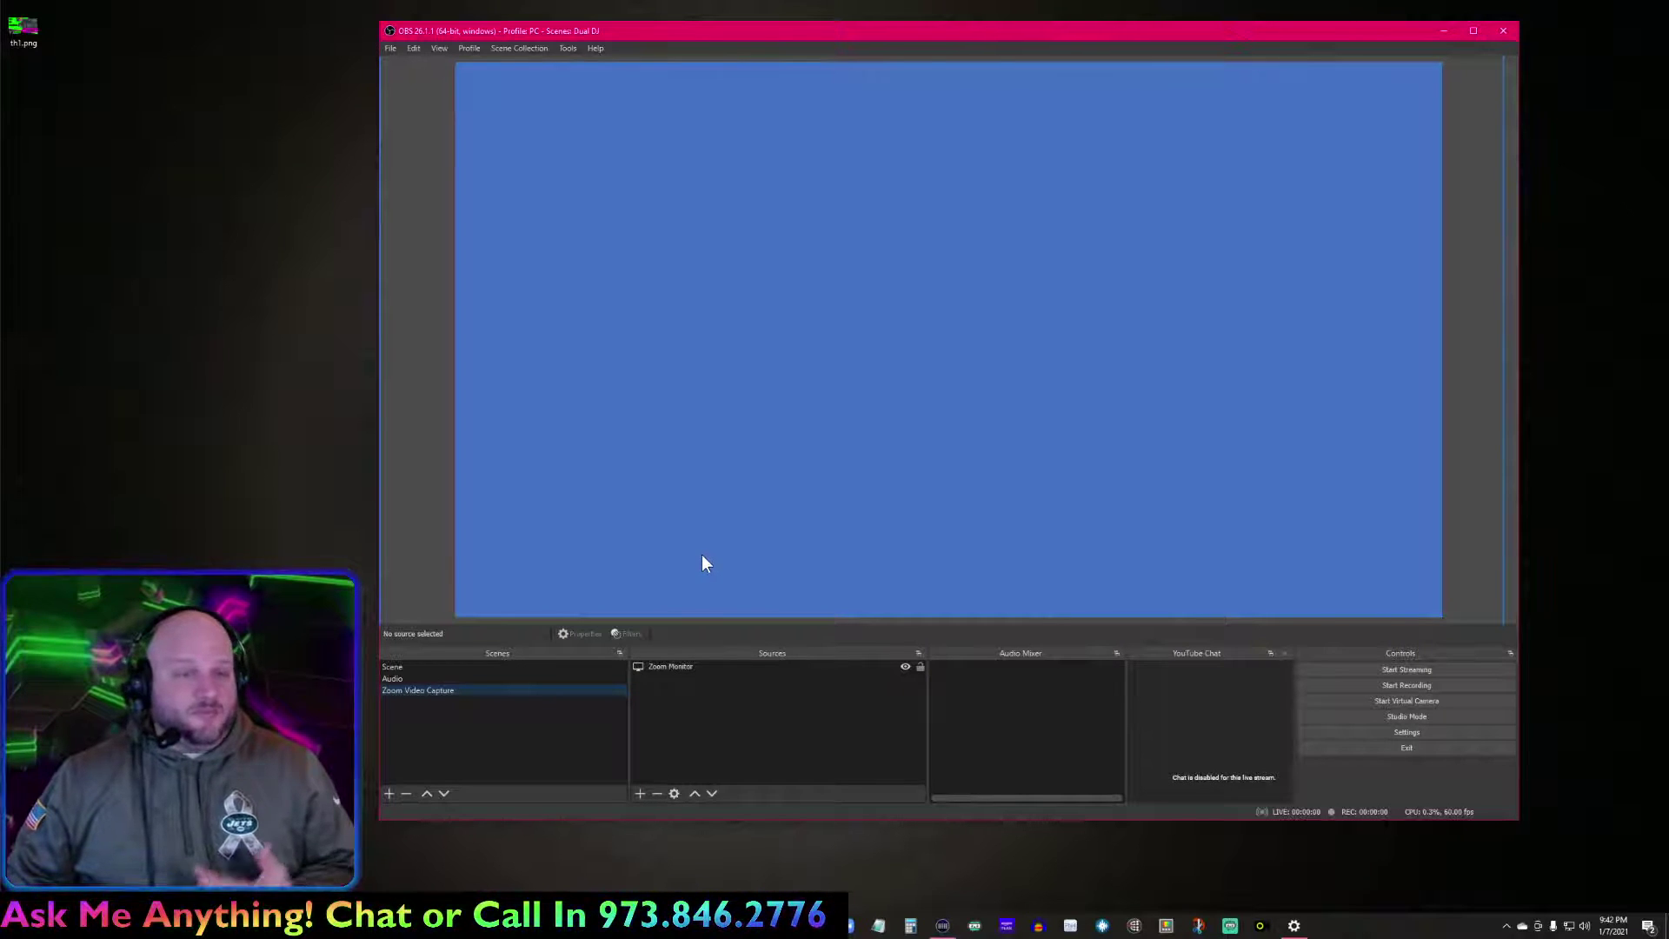
Switch to the Template scene collection, select the Live Broadcast Scenes divider, and reposition and widen the OBS window.
click(519, 49)
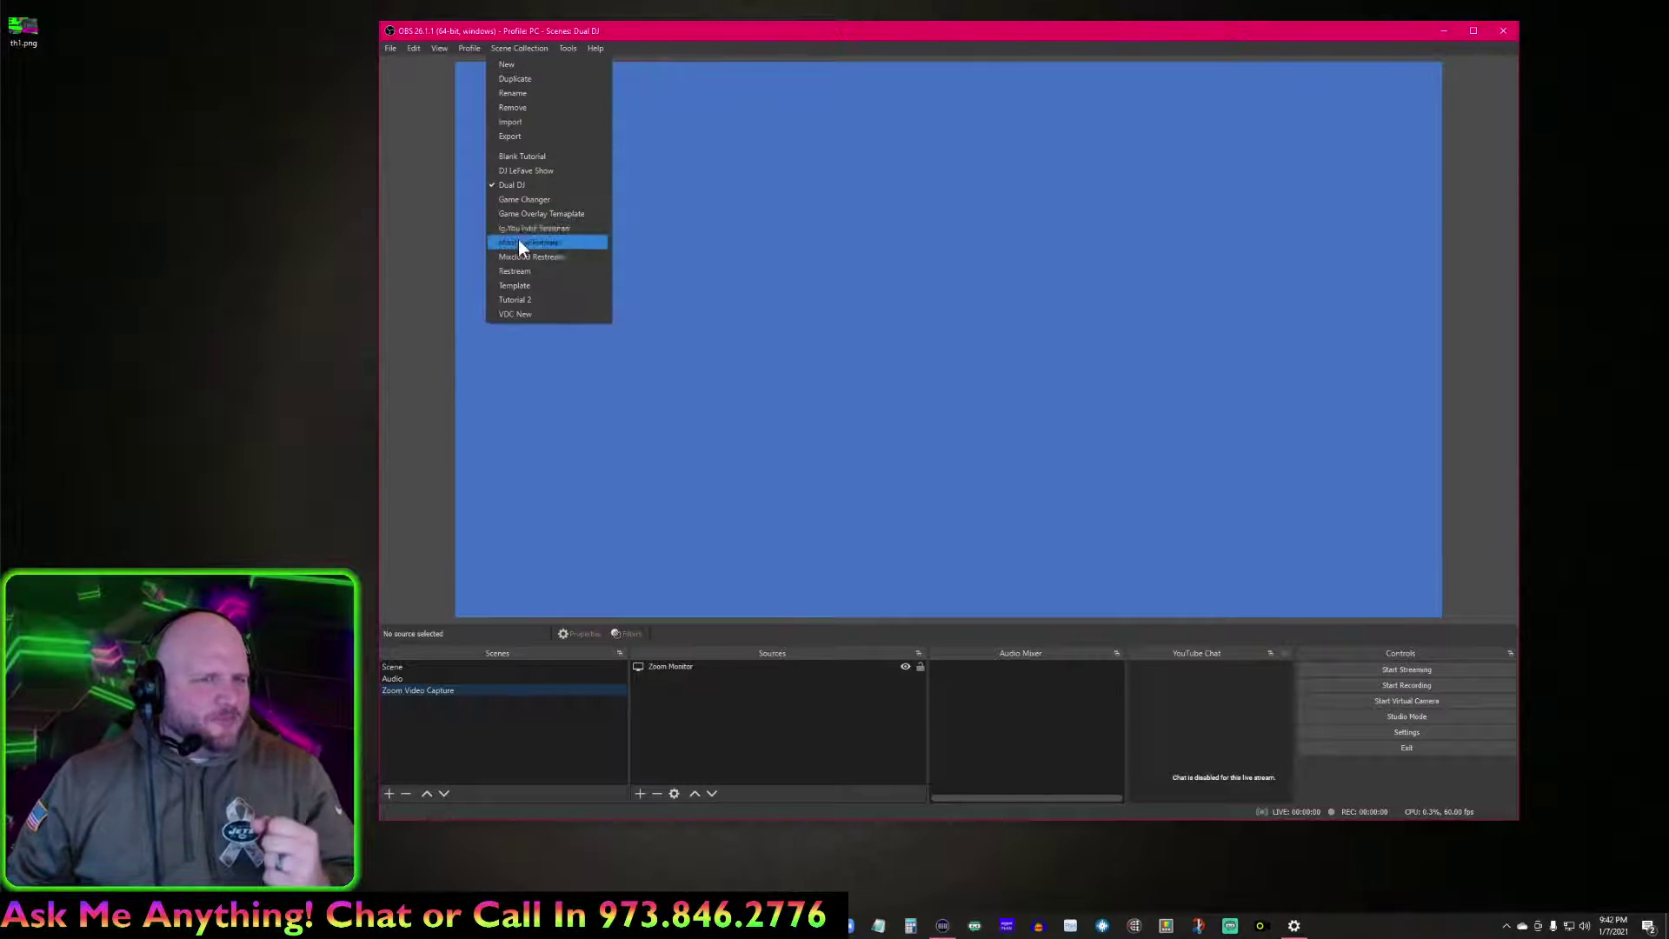
click(538, 285)
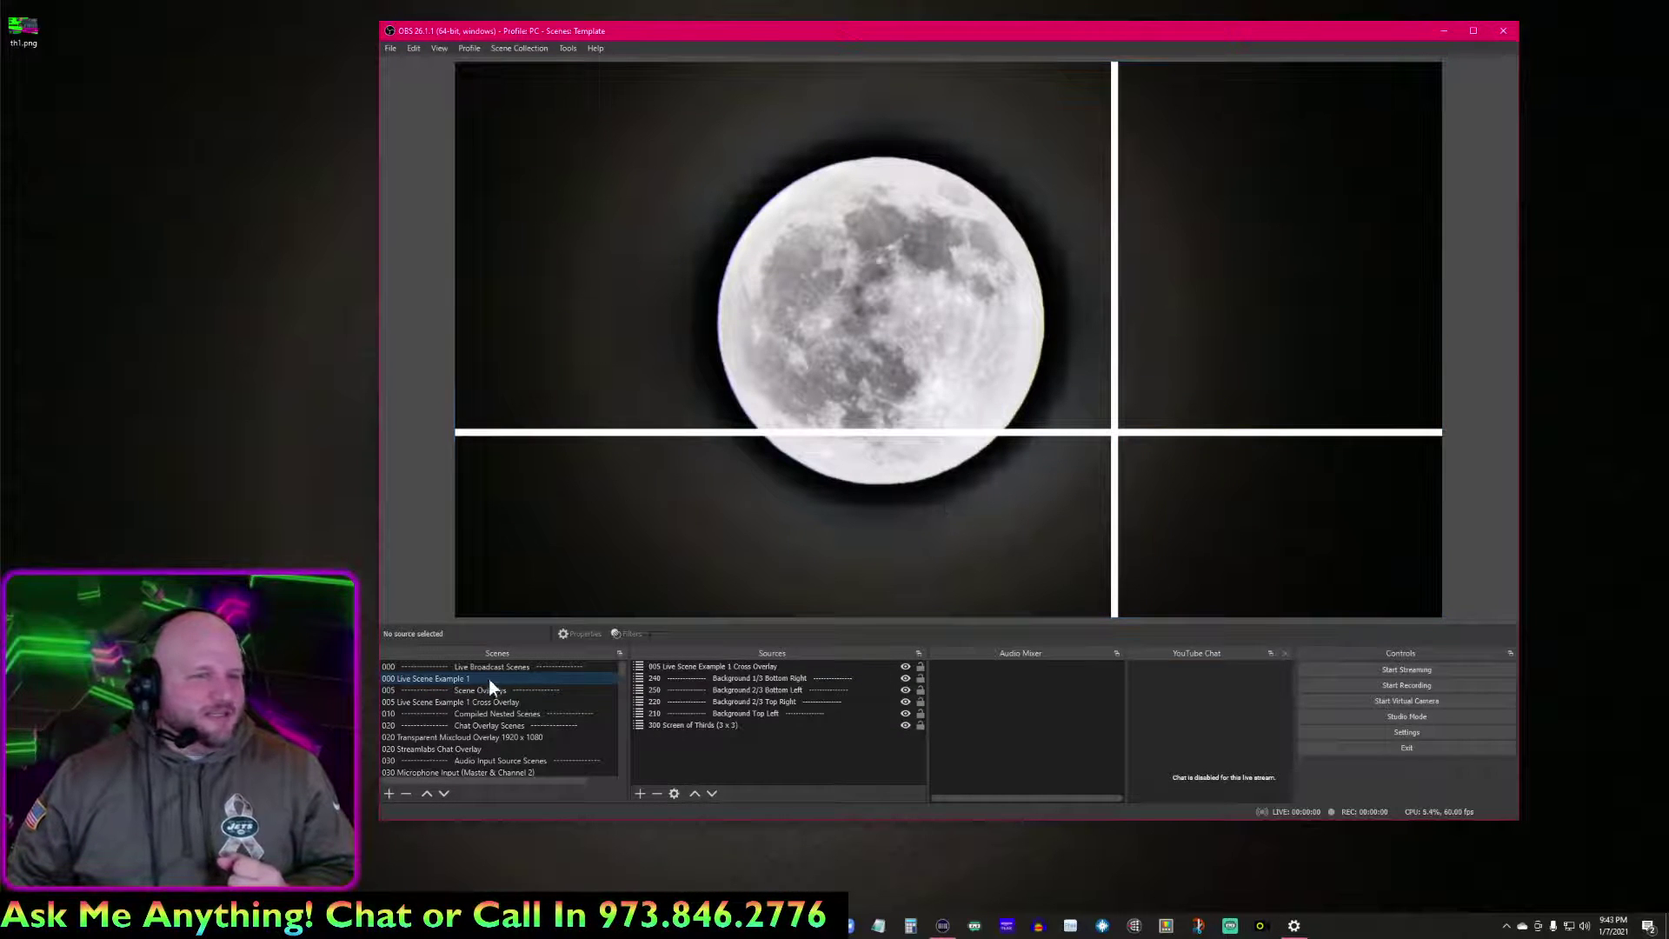
click(509, 666)
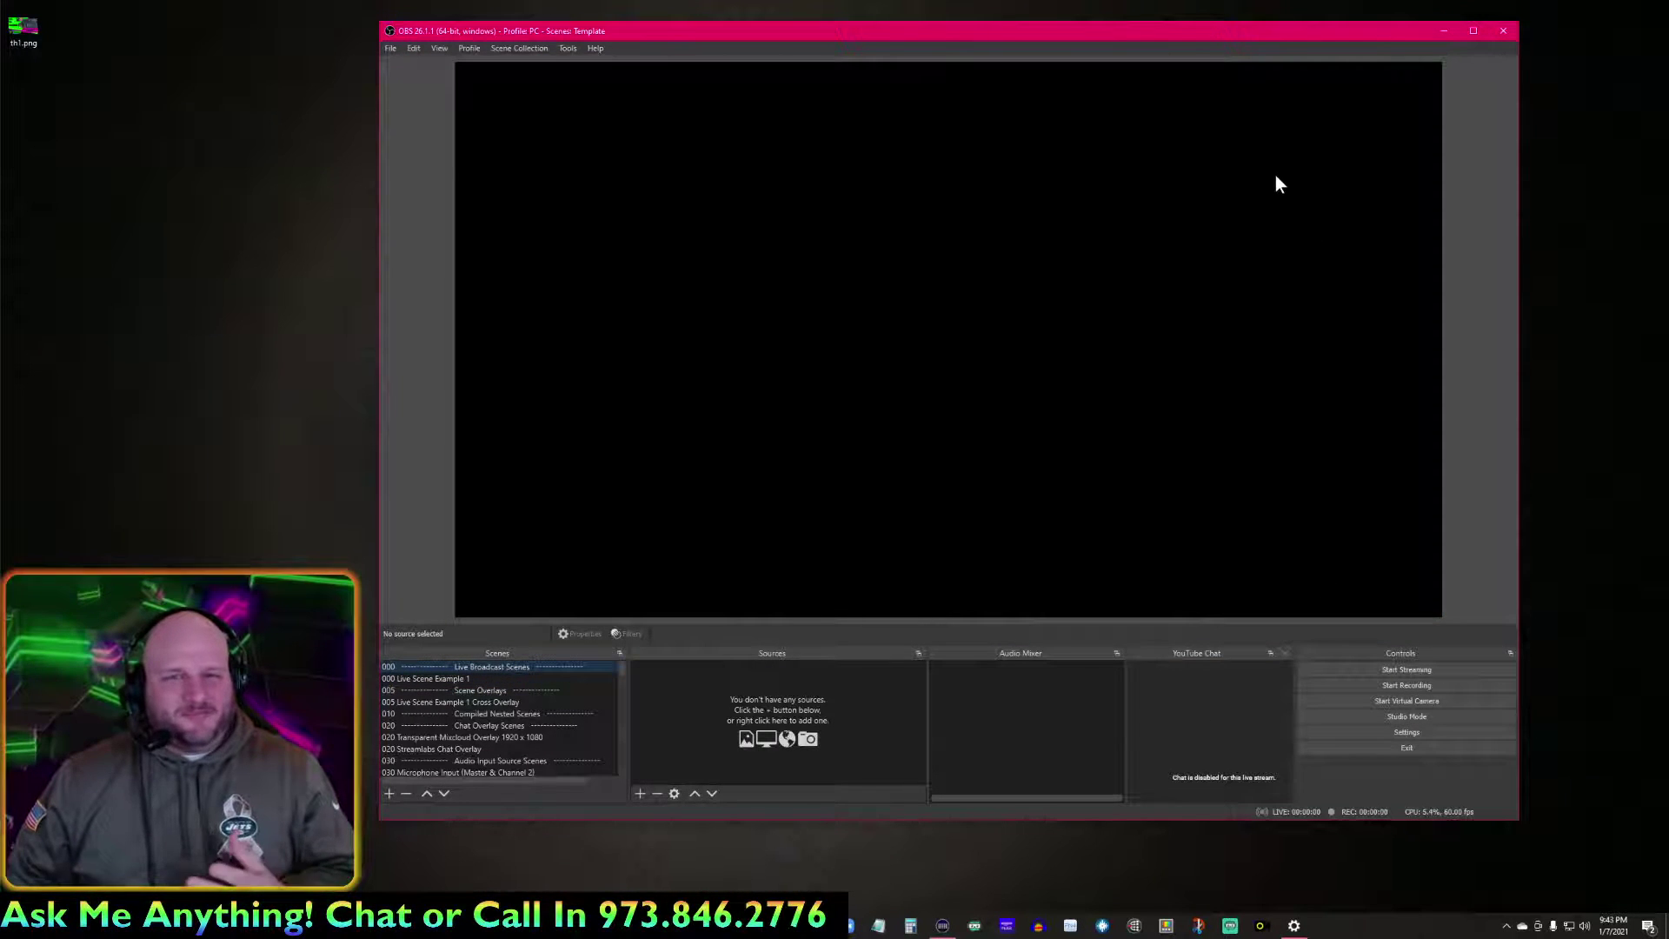
drag(1255, 26, 1264, 12)
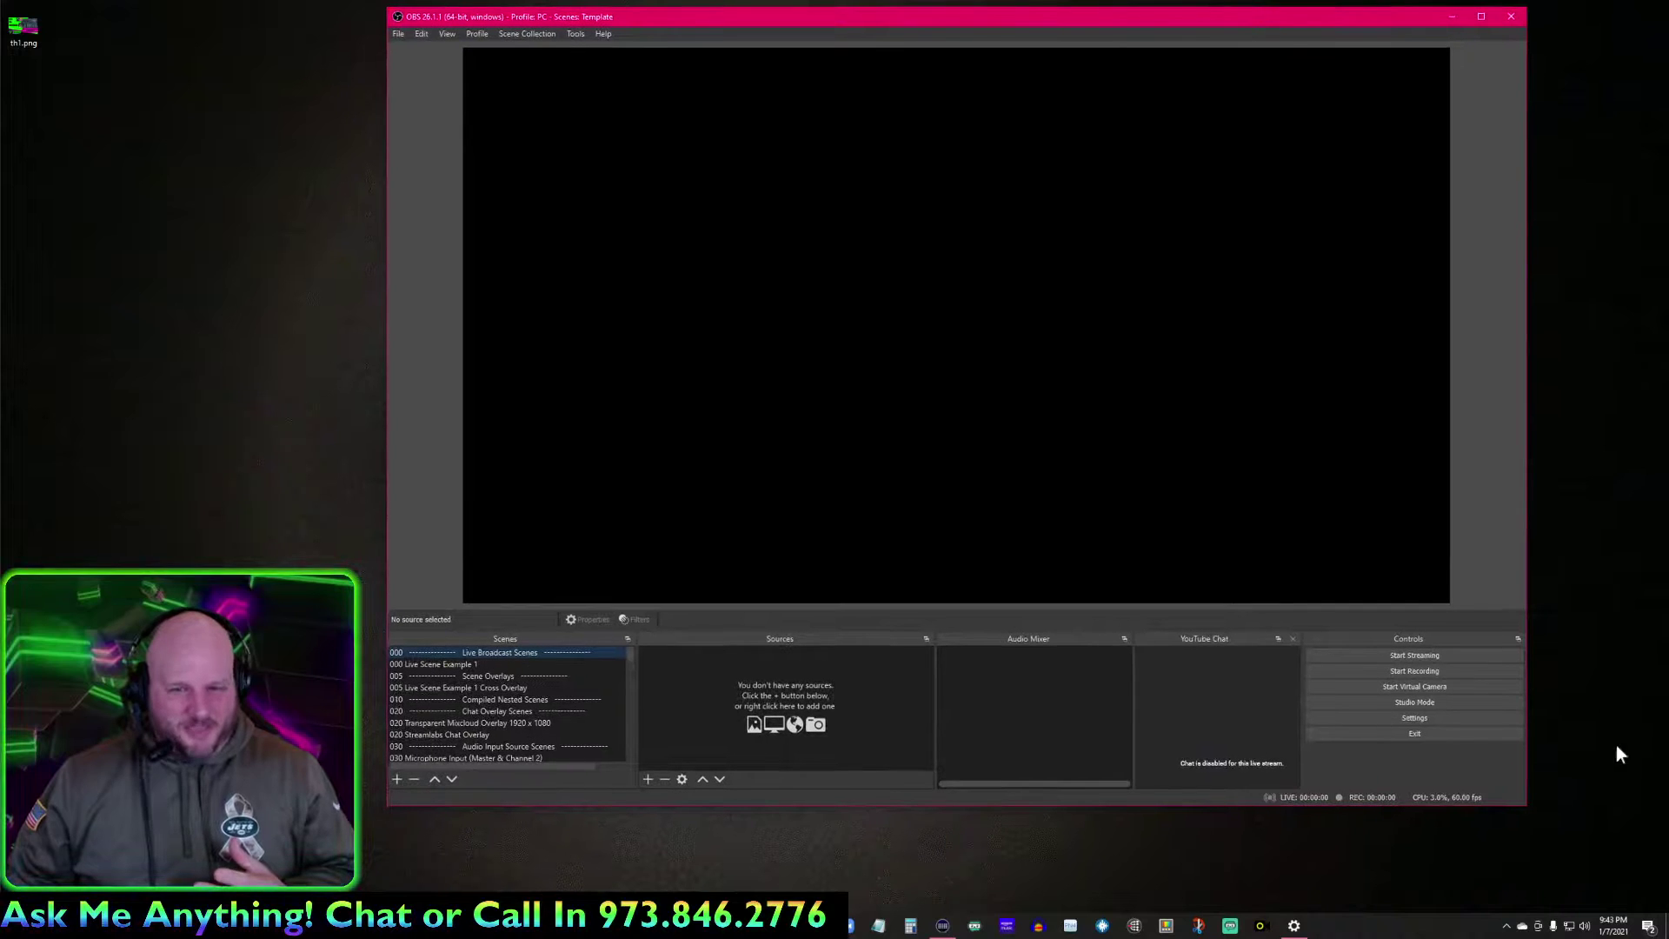
drag(1526, 804, 1633, 787)
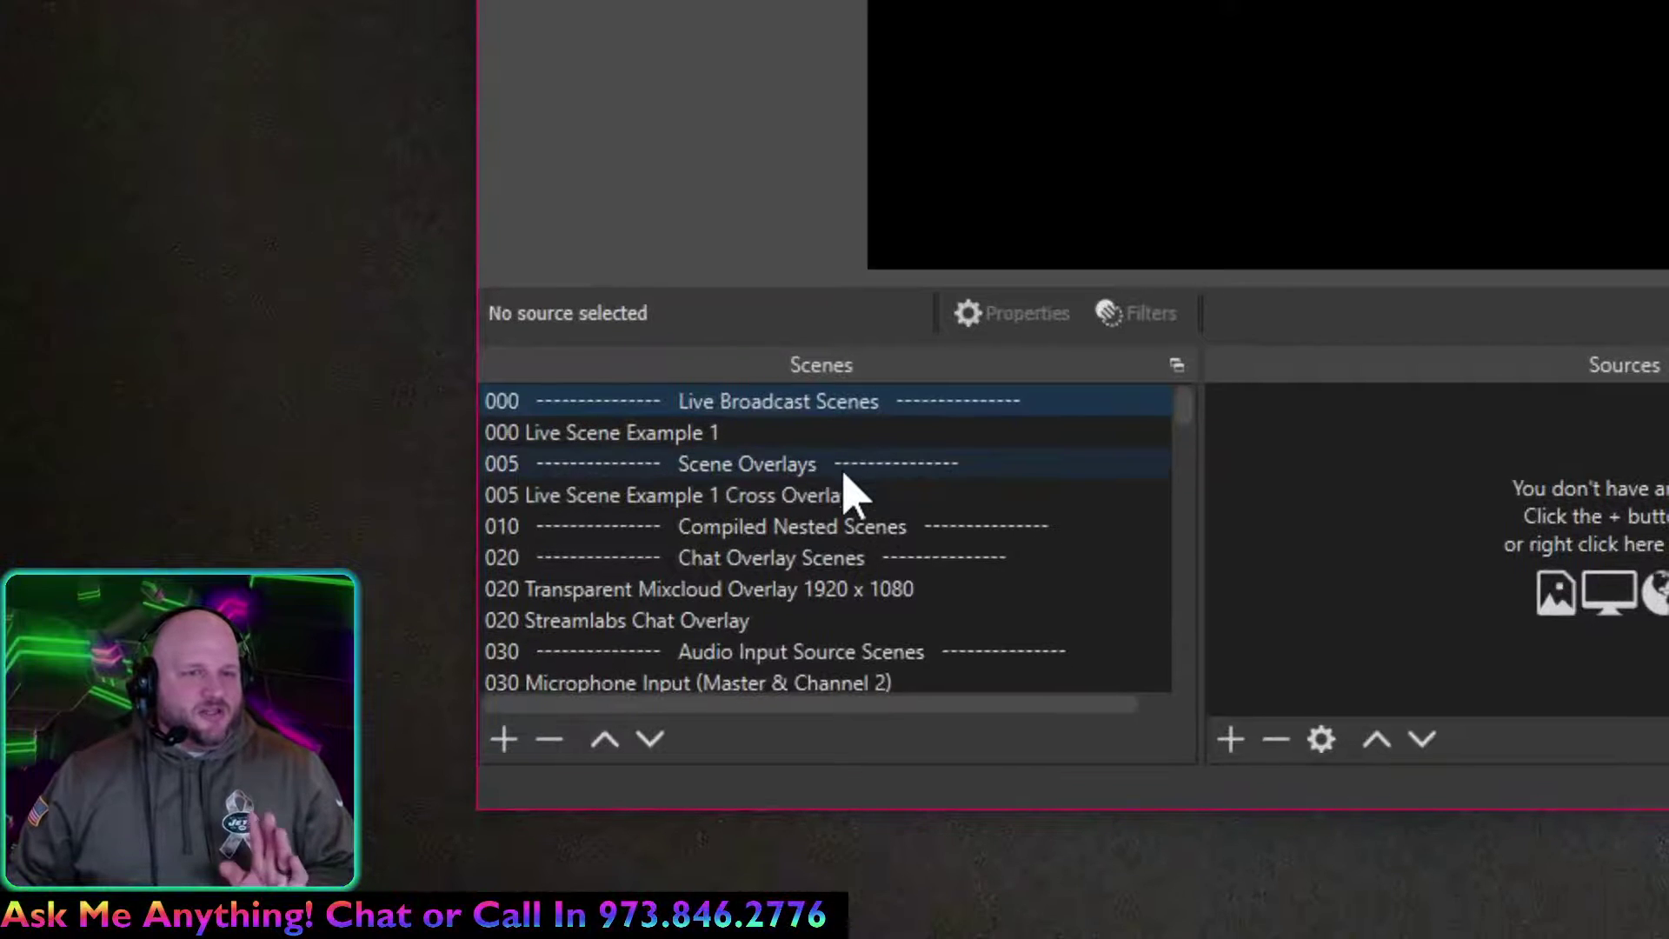
Review how the Template collection groups its numbered source scenes under dividers, from Live Broadcast Scenes through Game Capture Source Scenes.
scroll(847, 495, down, 4)
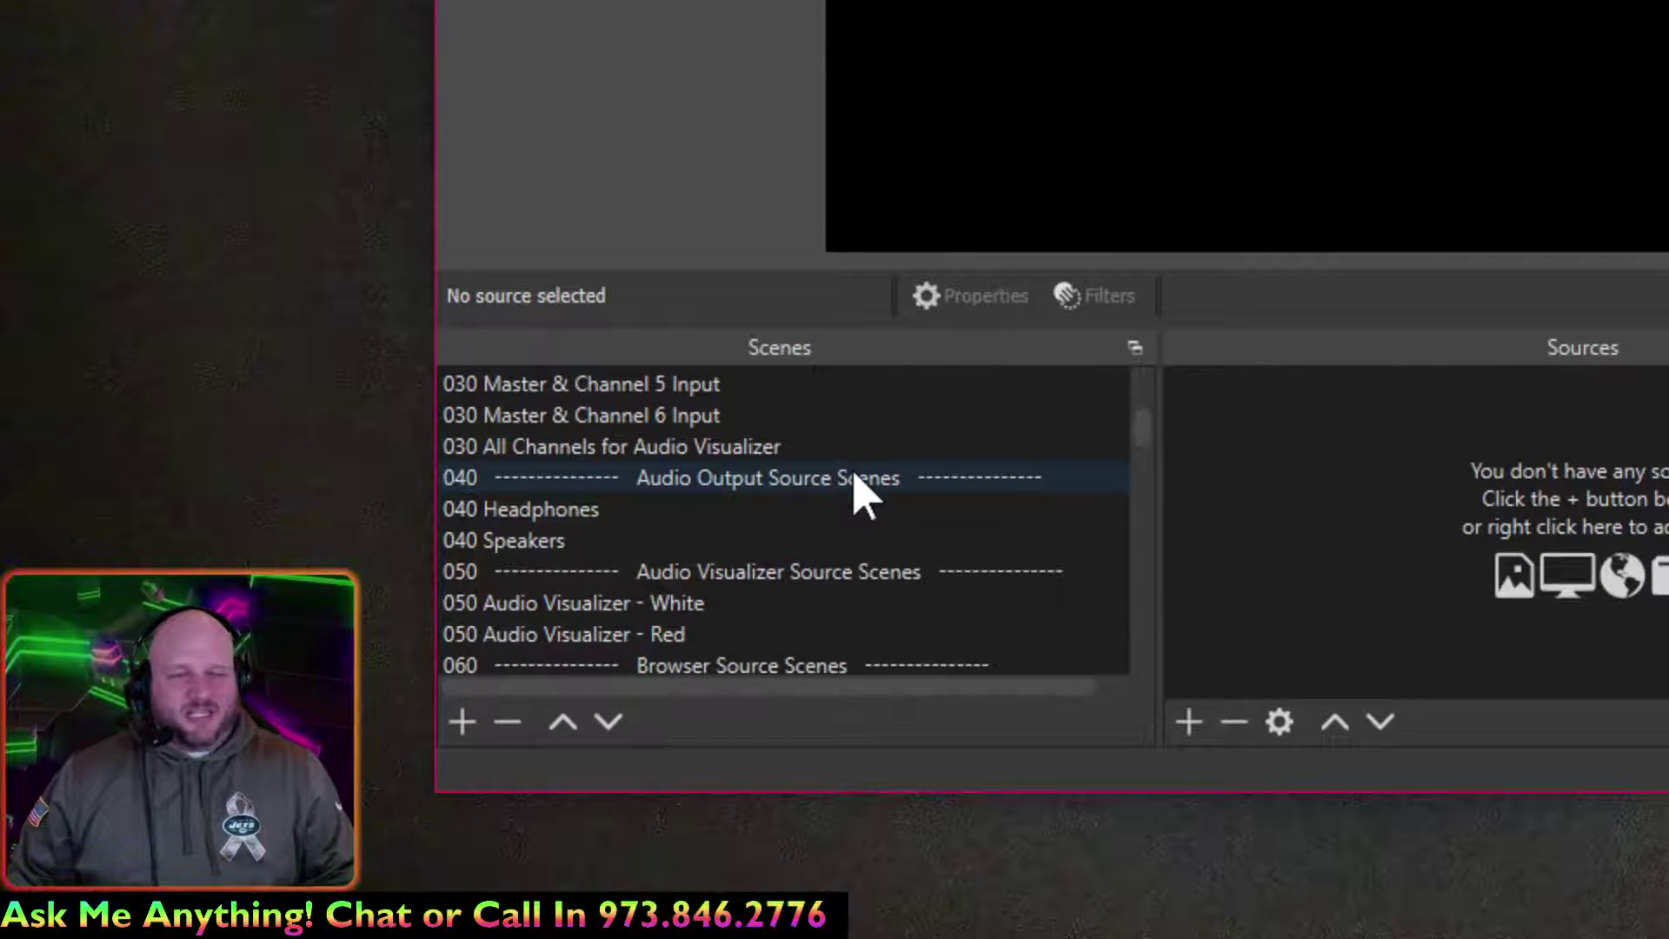
scroll(856, 491, down, 1)
scroll(858, 494, down, 1)
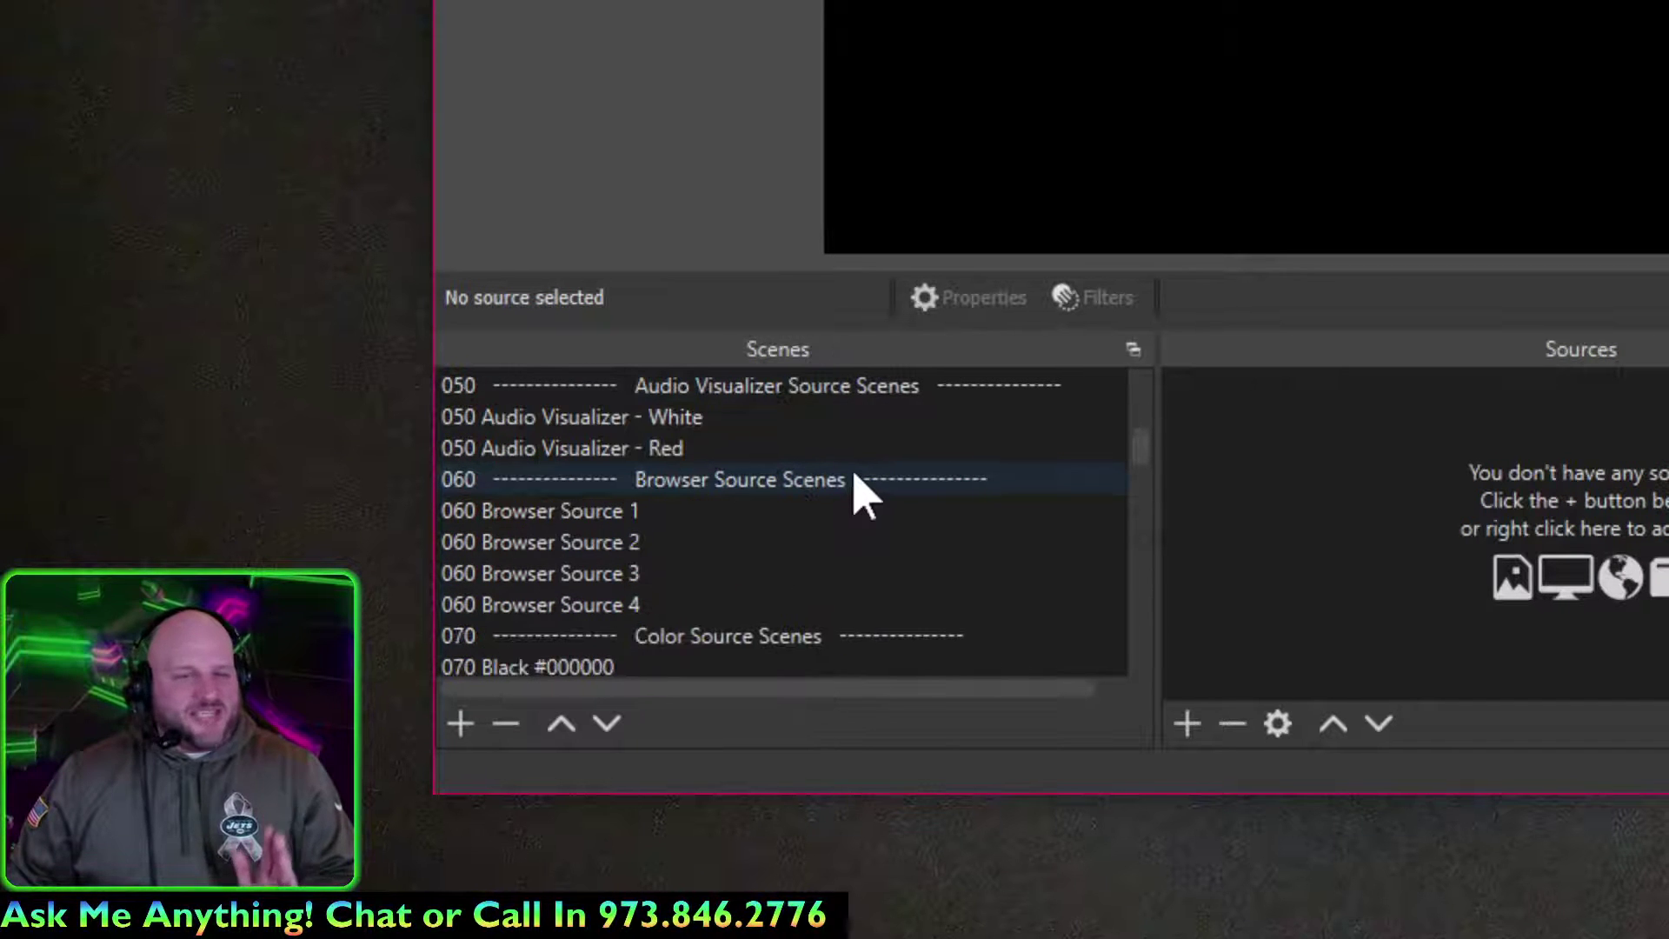
scroll(856, 486, down, 1)
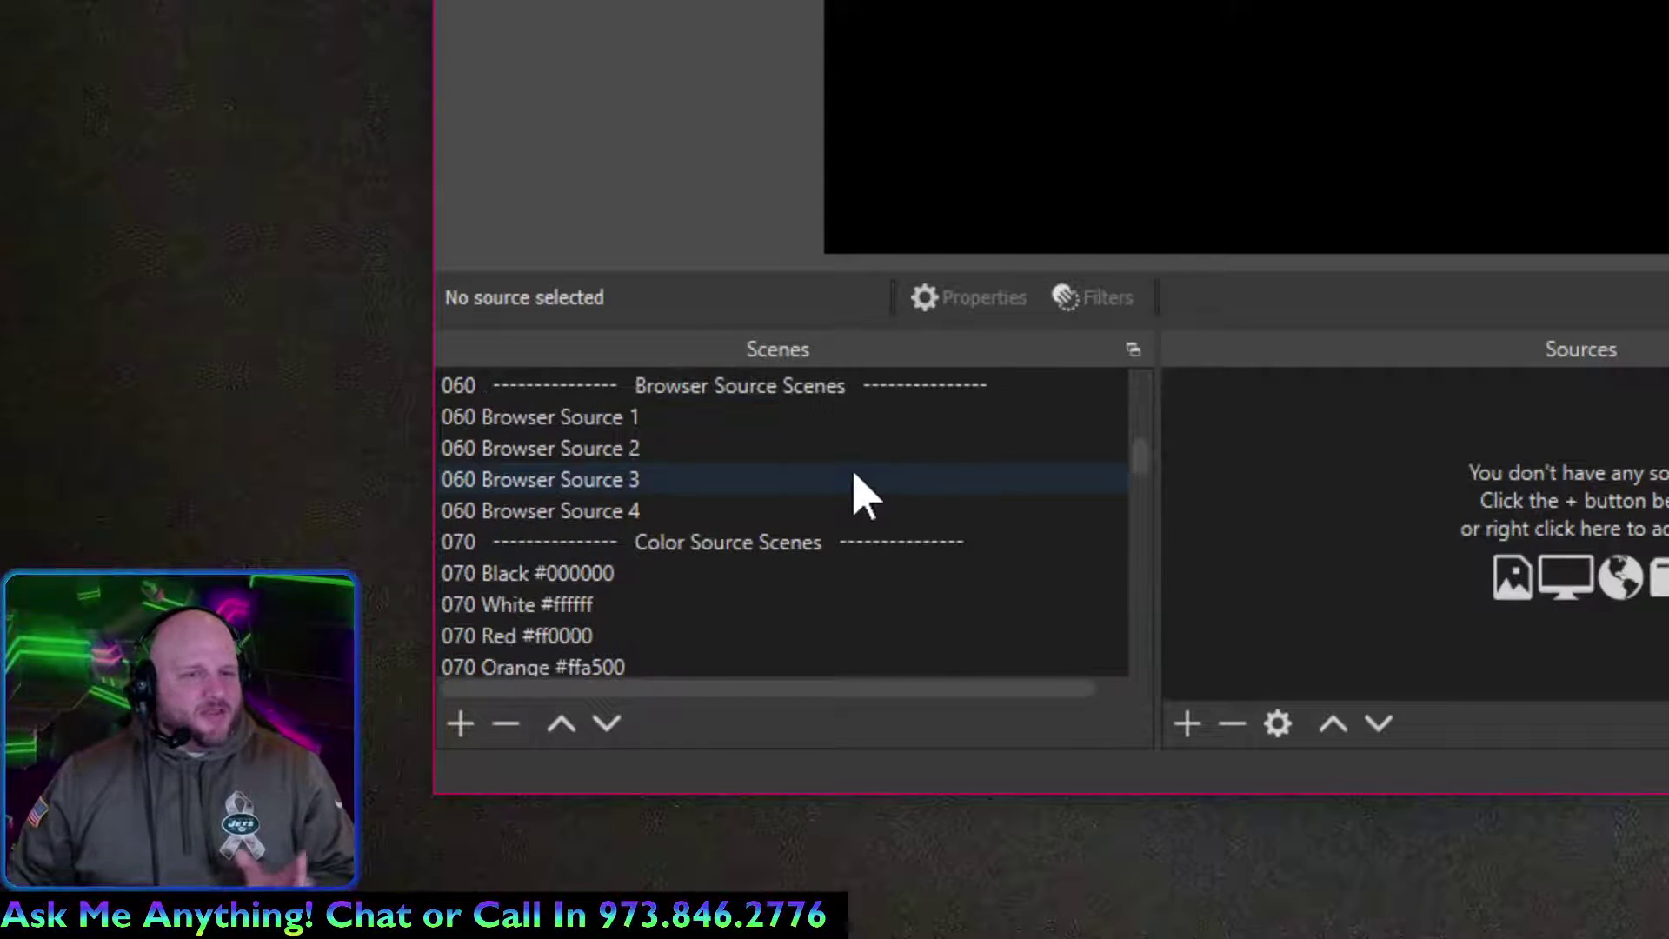
scroll(855, 476, down, 1)
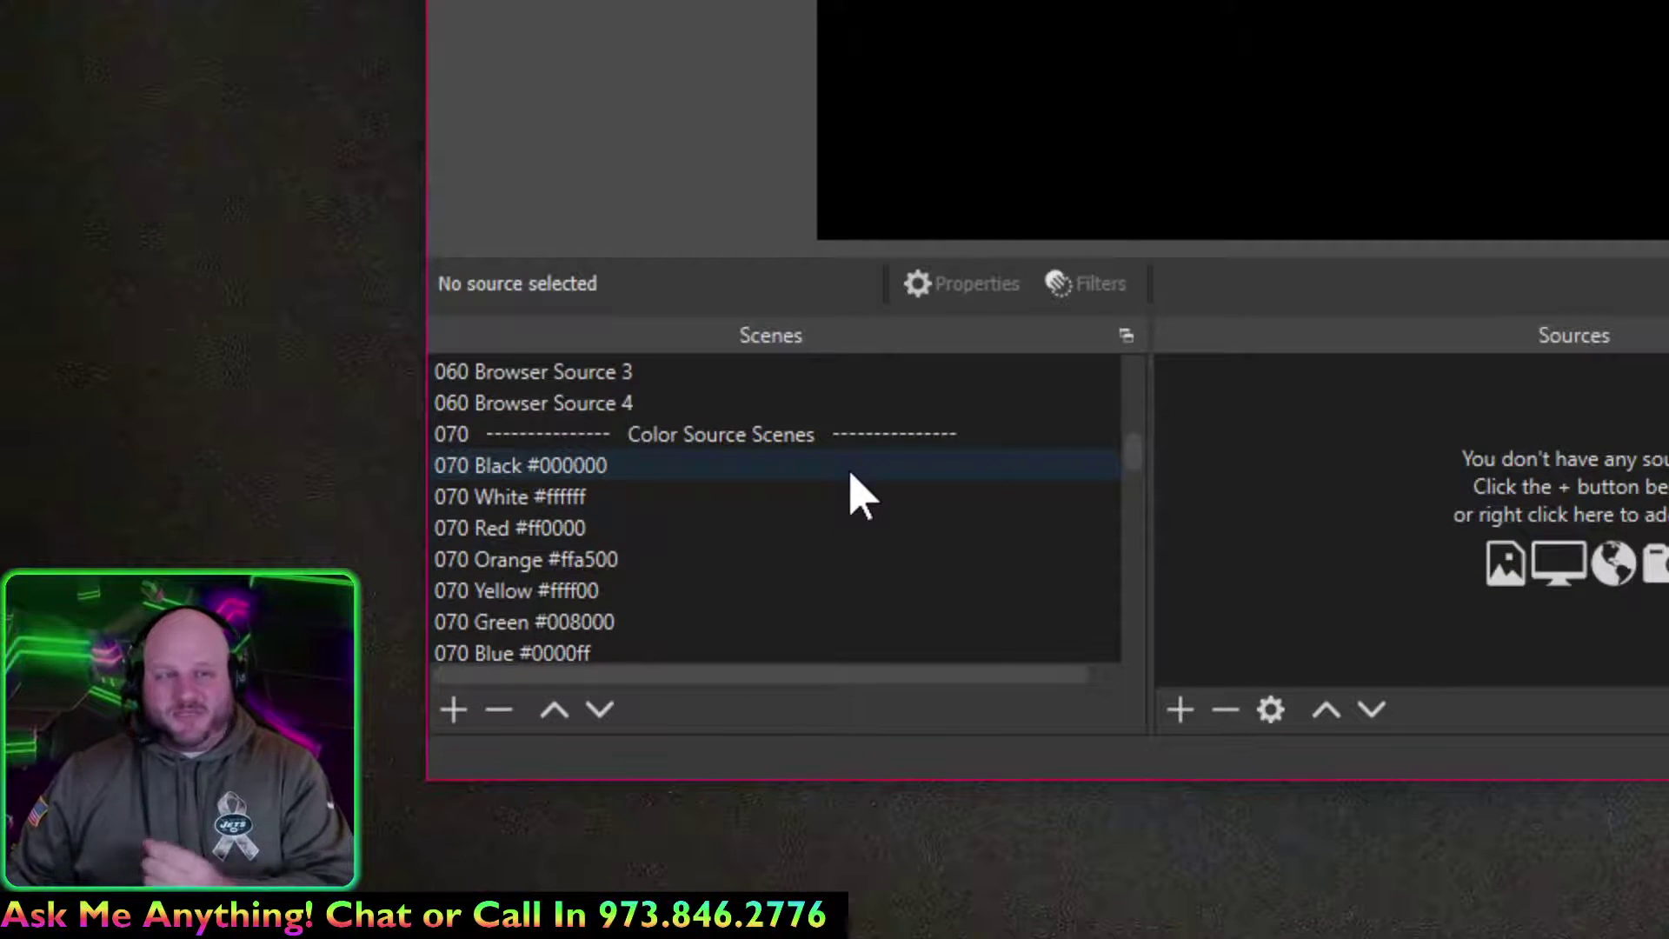
scroll(856, 496, down, 1)
scroll(861, 439, down, 1)
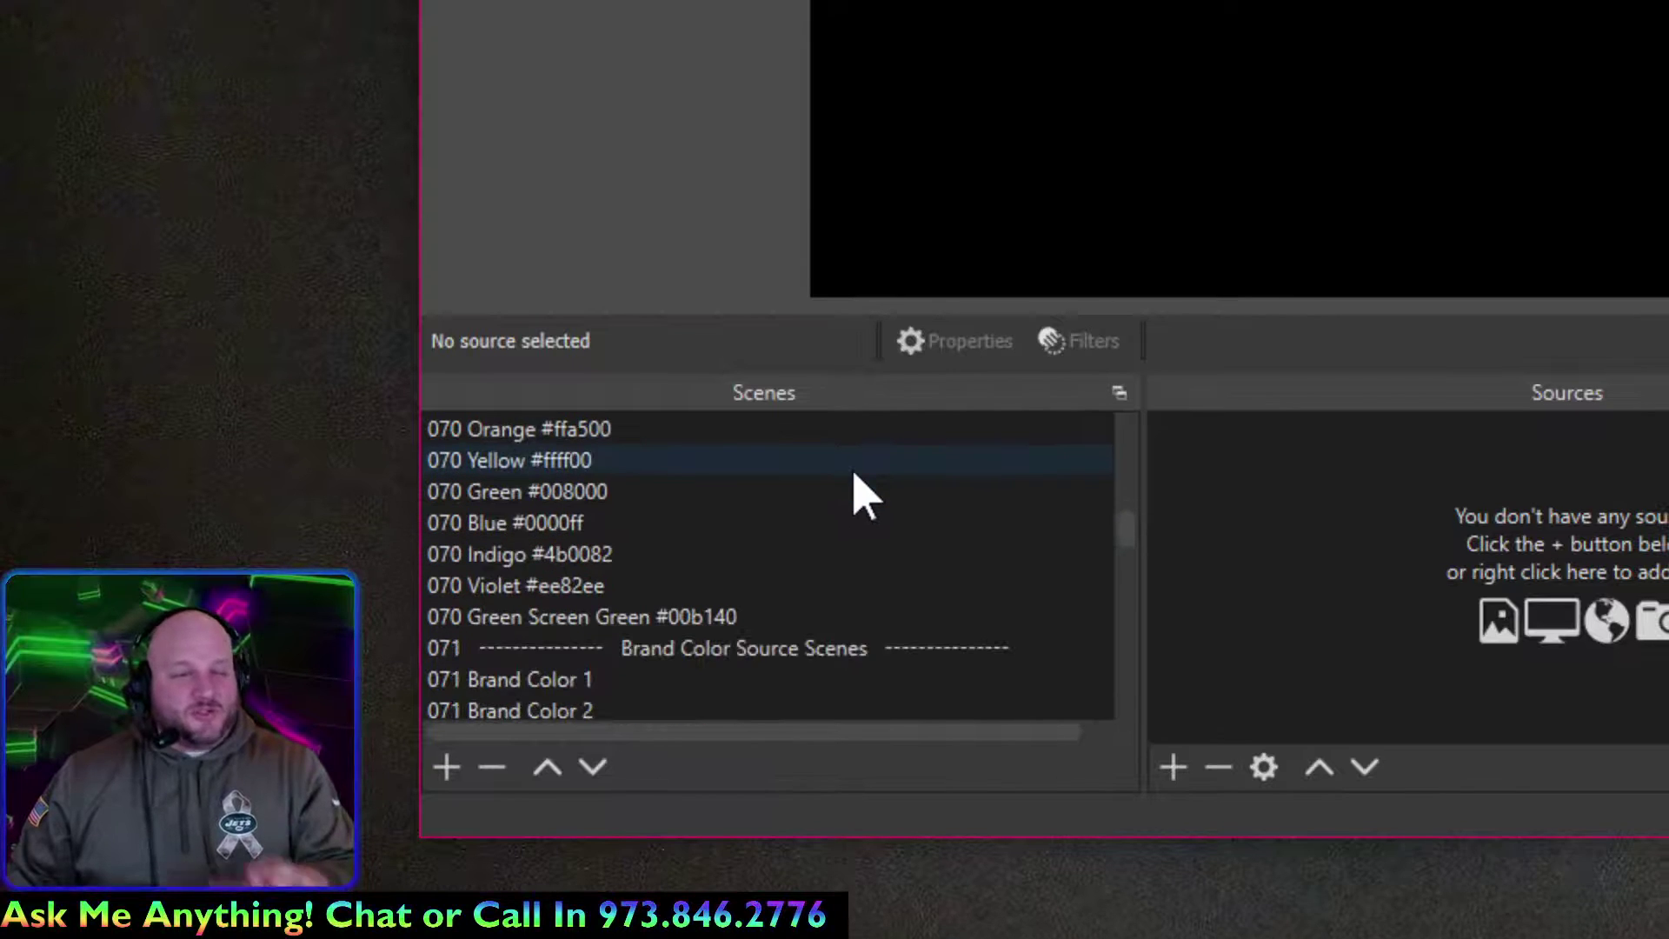
scroll(856, 485, down, 3)
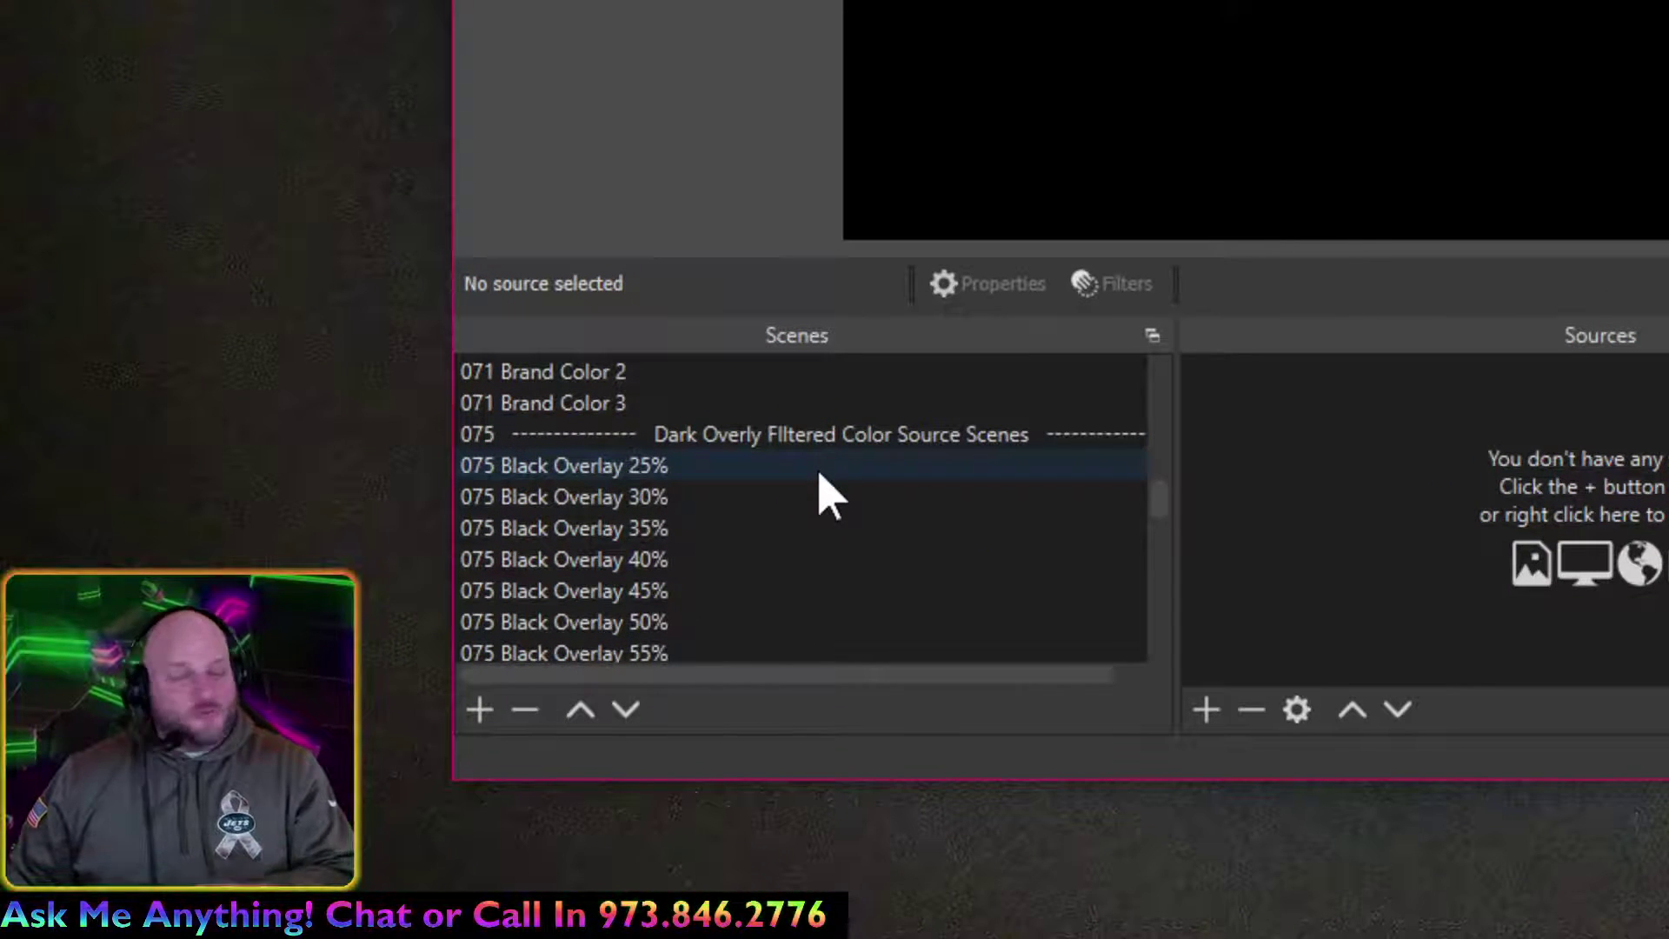
scroll(819, 476, down, 2)
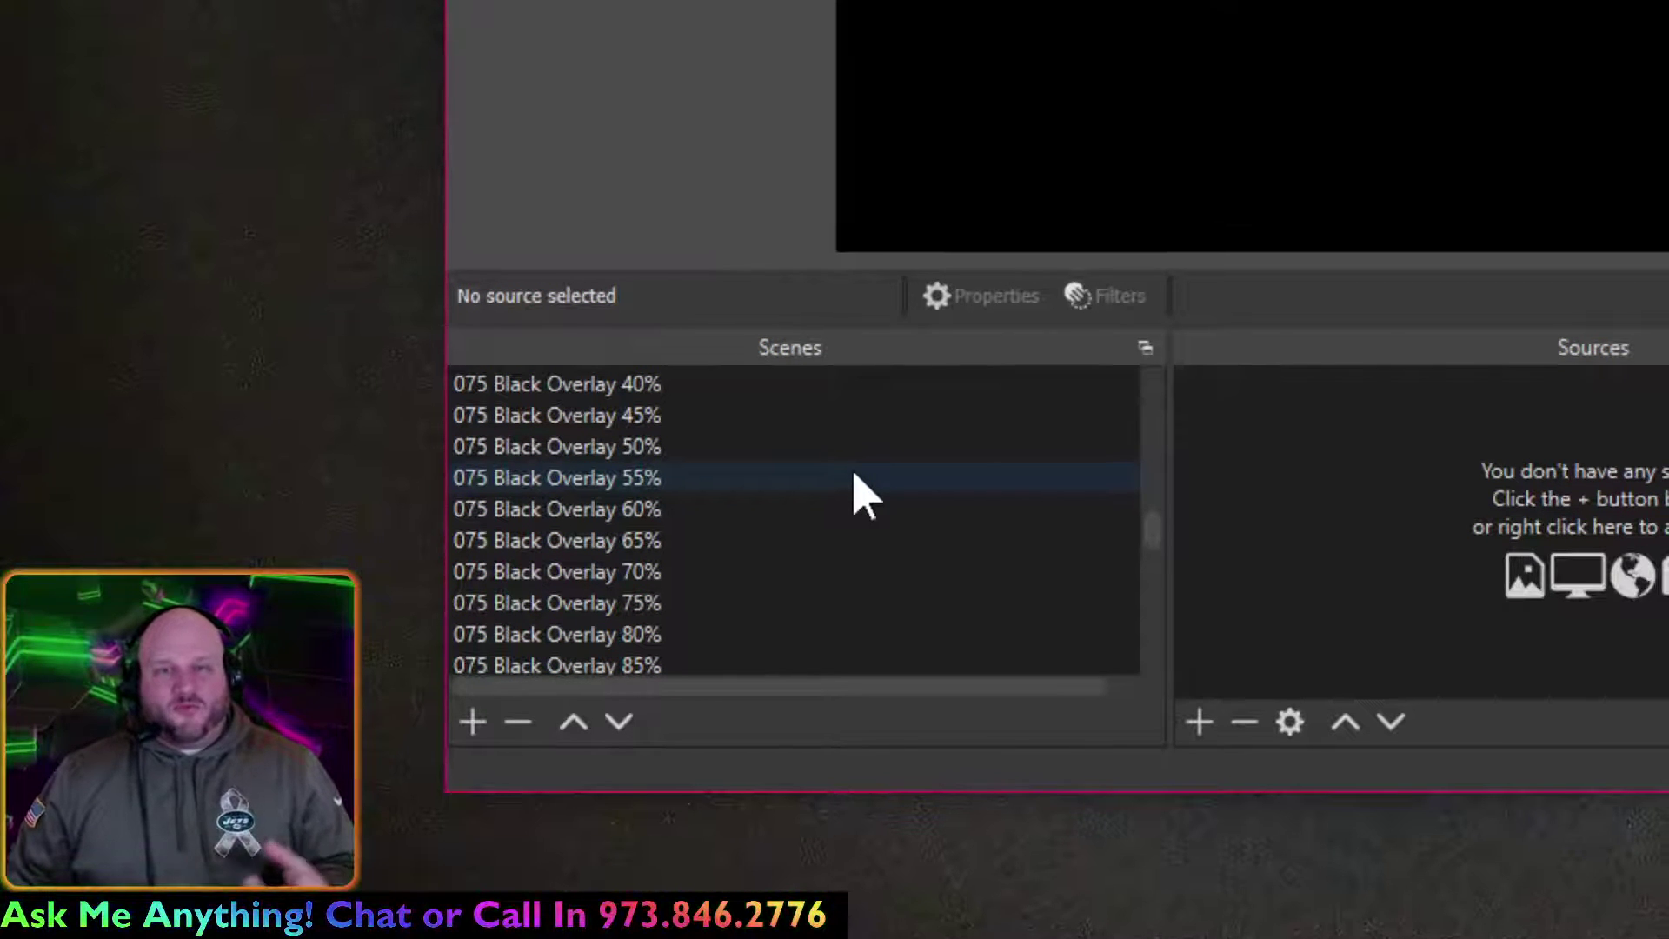
scroll(854, 478, down, 1)
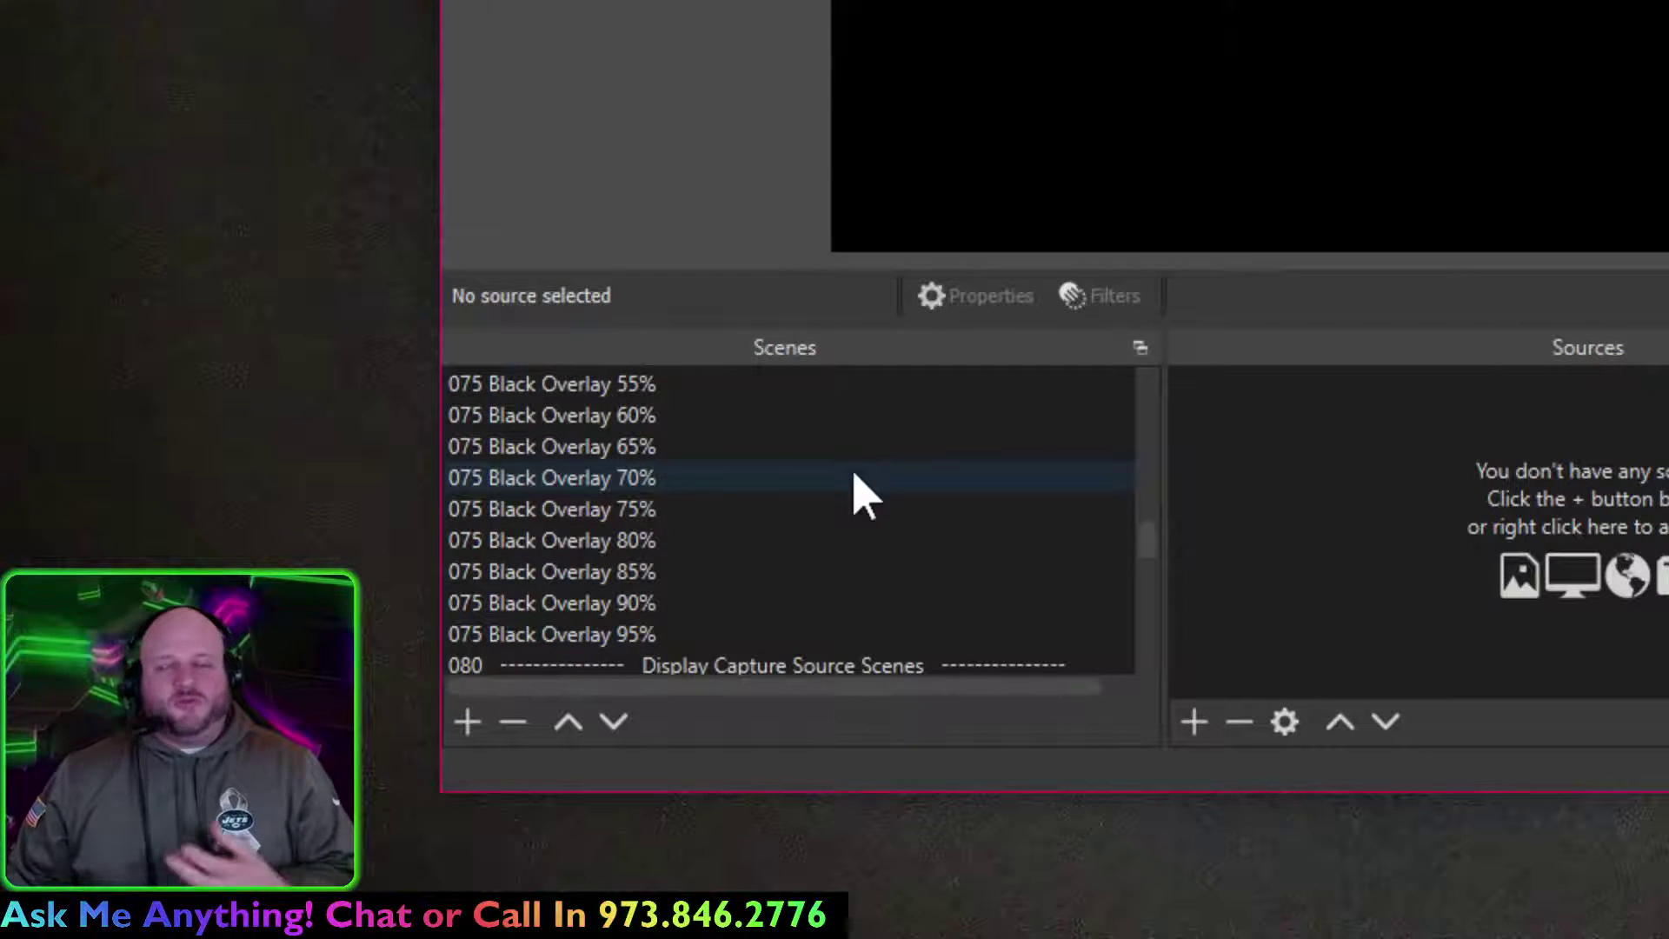
scroll(854, 478, down, 2)
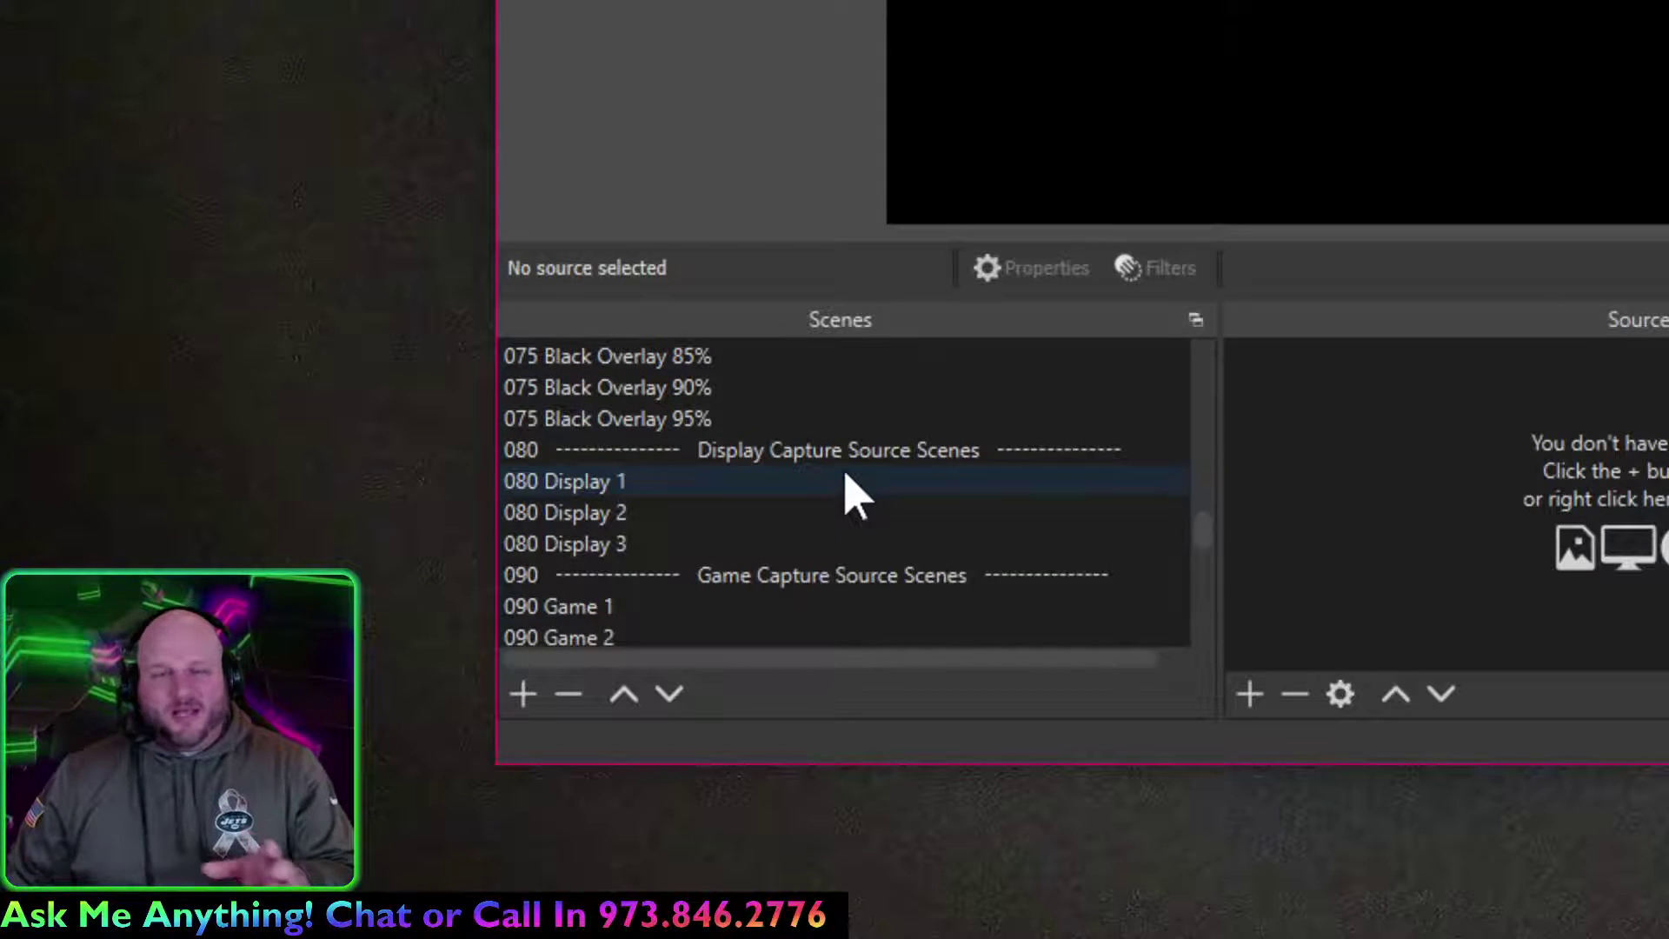
scroll(854, 496, down, 1)
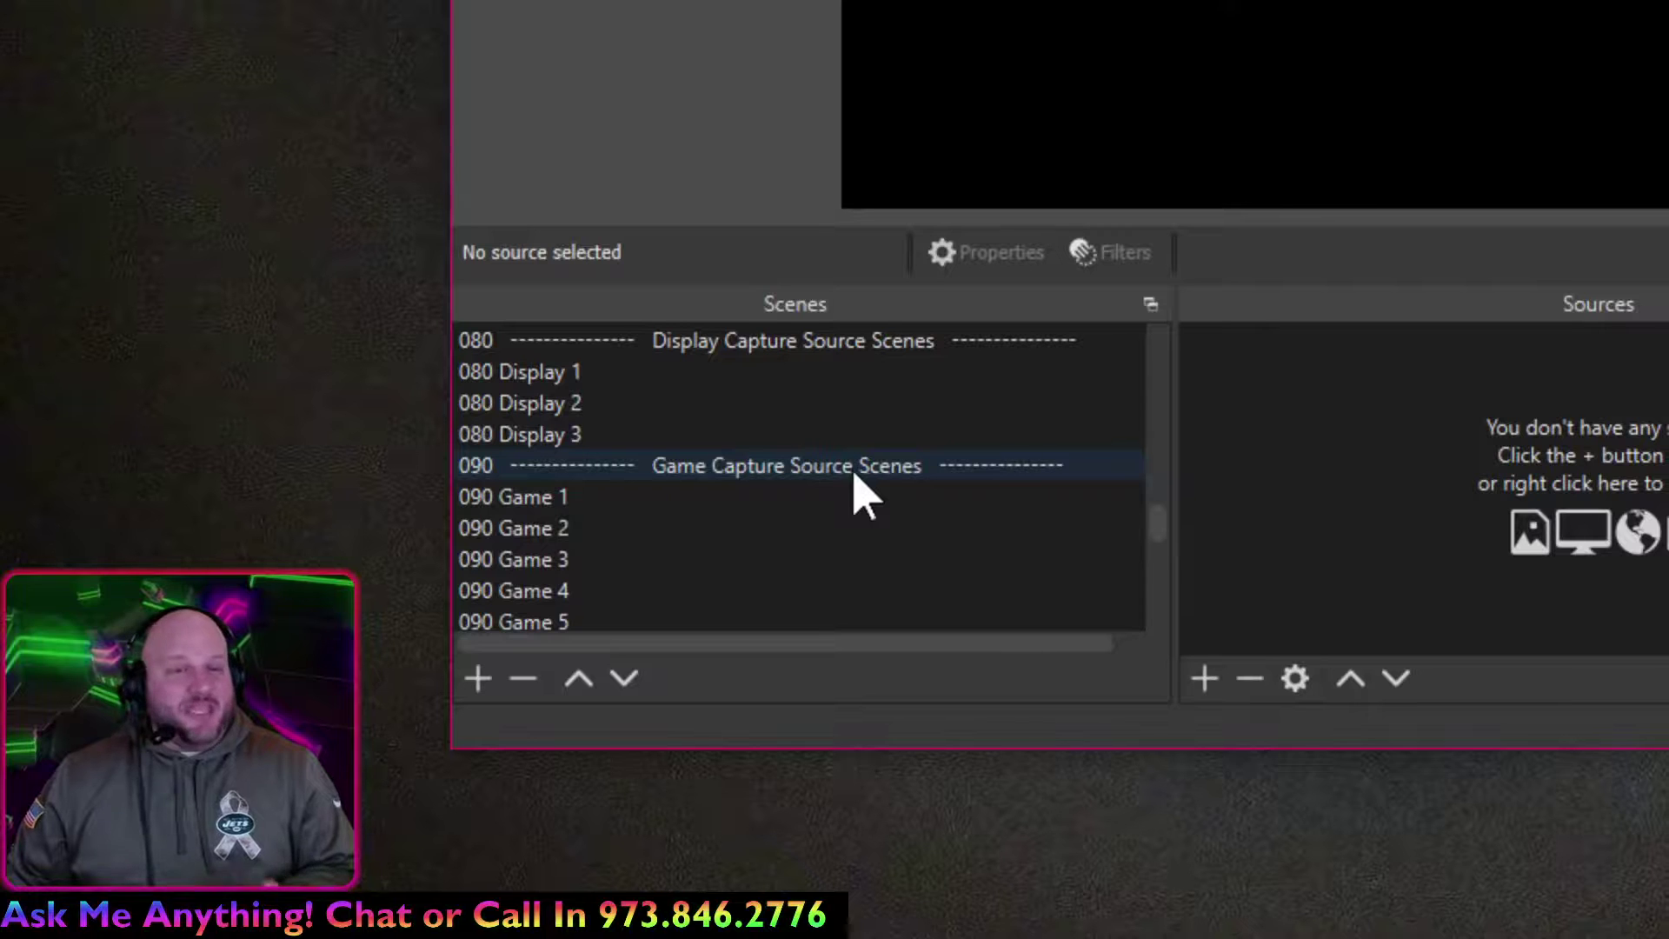
Show the 090 Game 1 scene and examine its game capture, alternative window capture and nested HDMI input sources.
scroll(854, 495, down, 1)
click(854, 405)
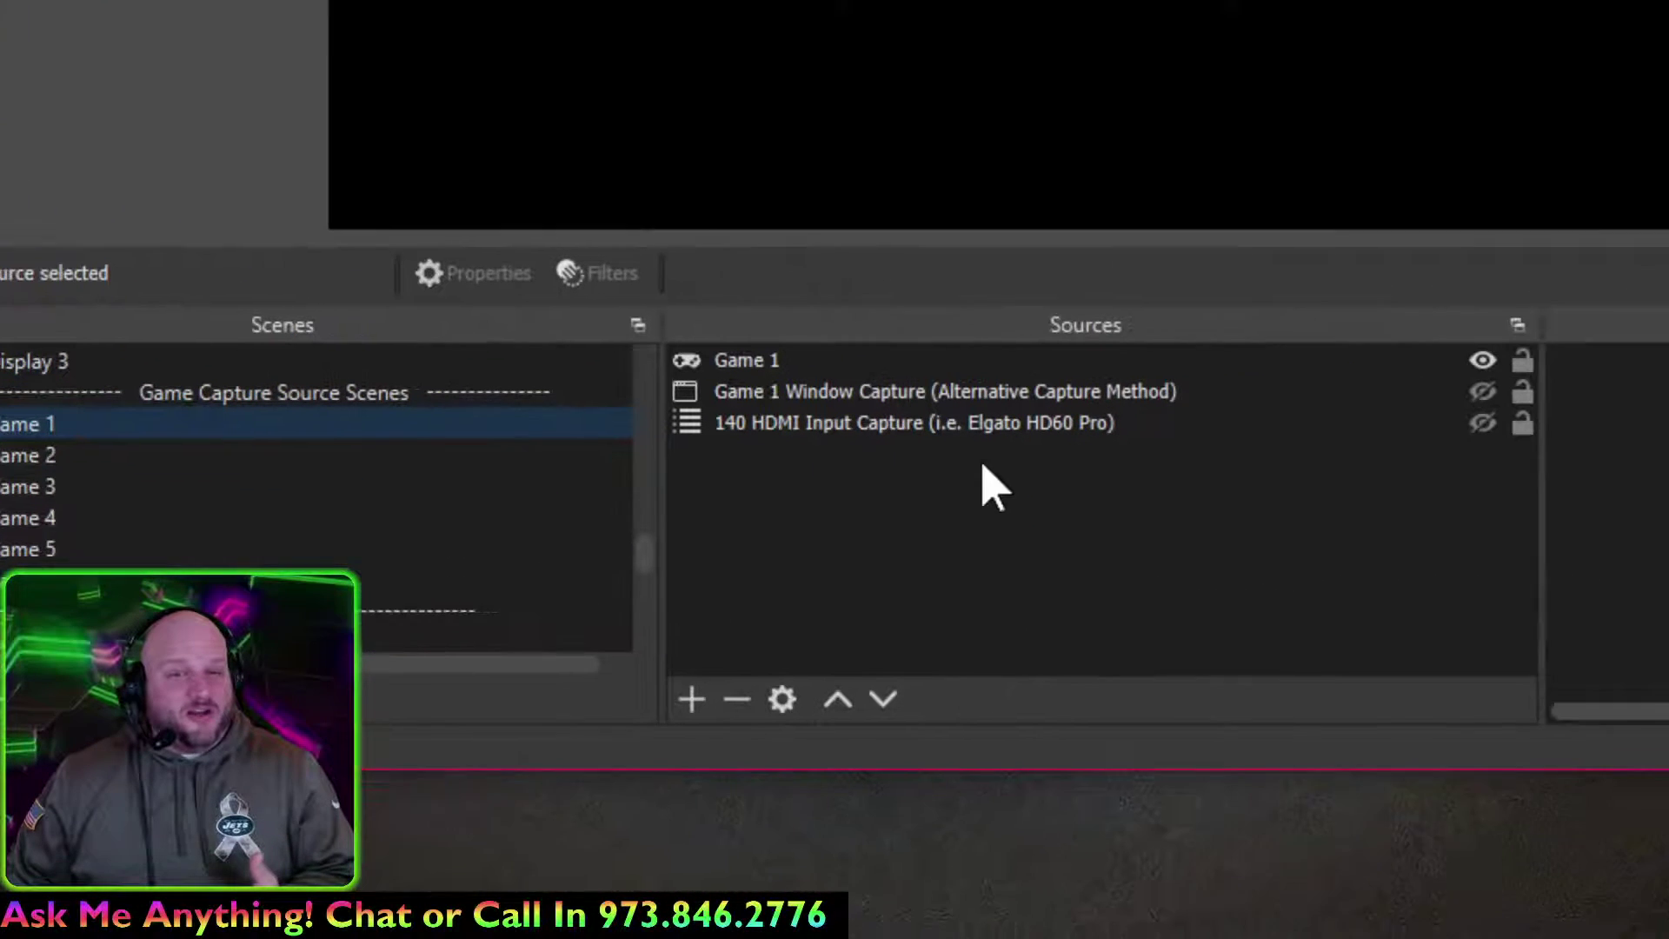
click(993, 363)
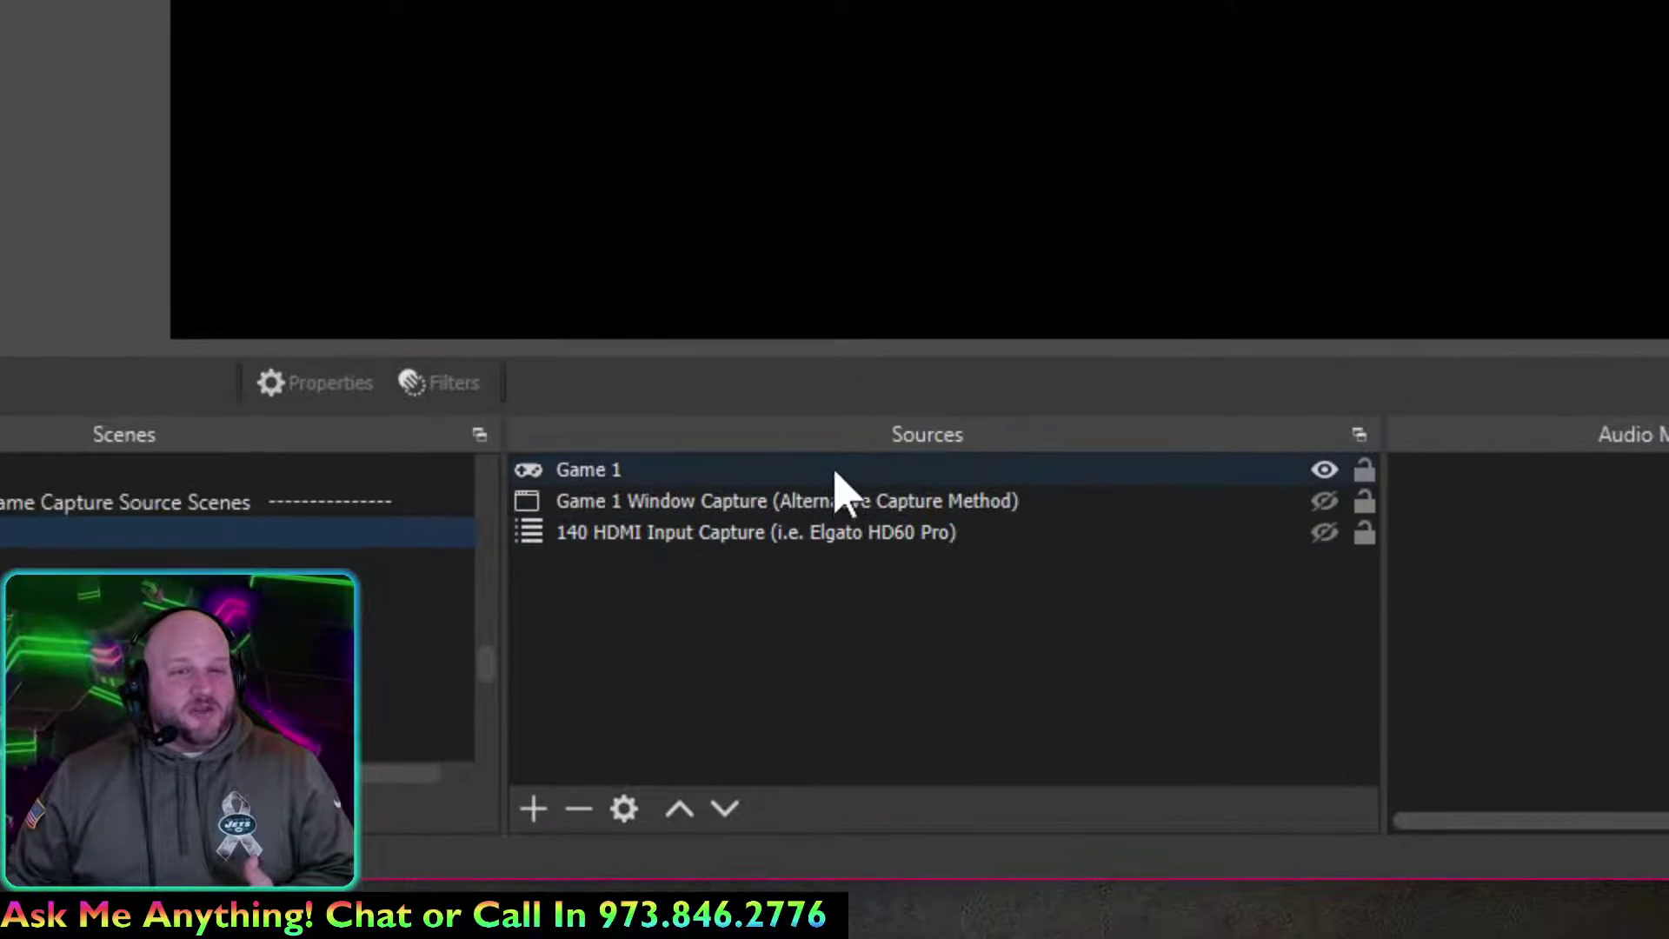
click(839, 499)
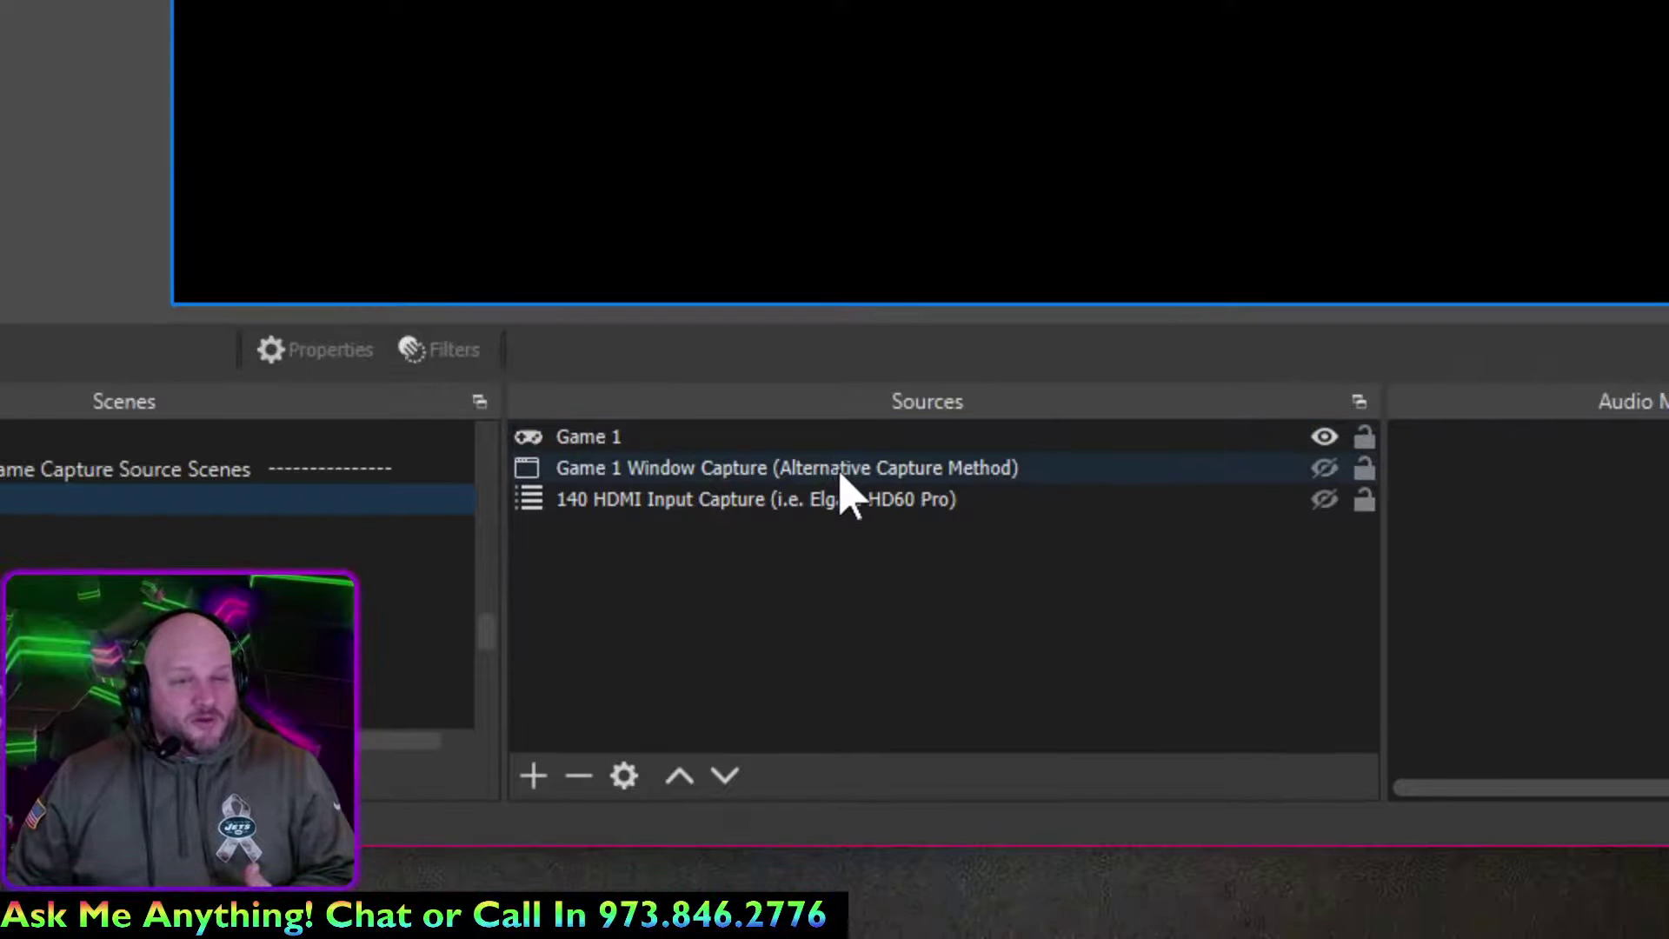
click(854, 491)
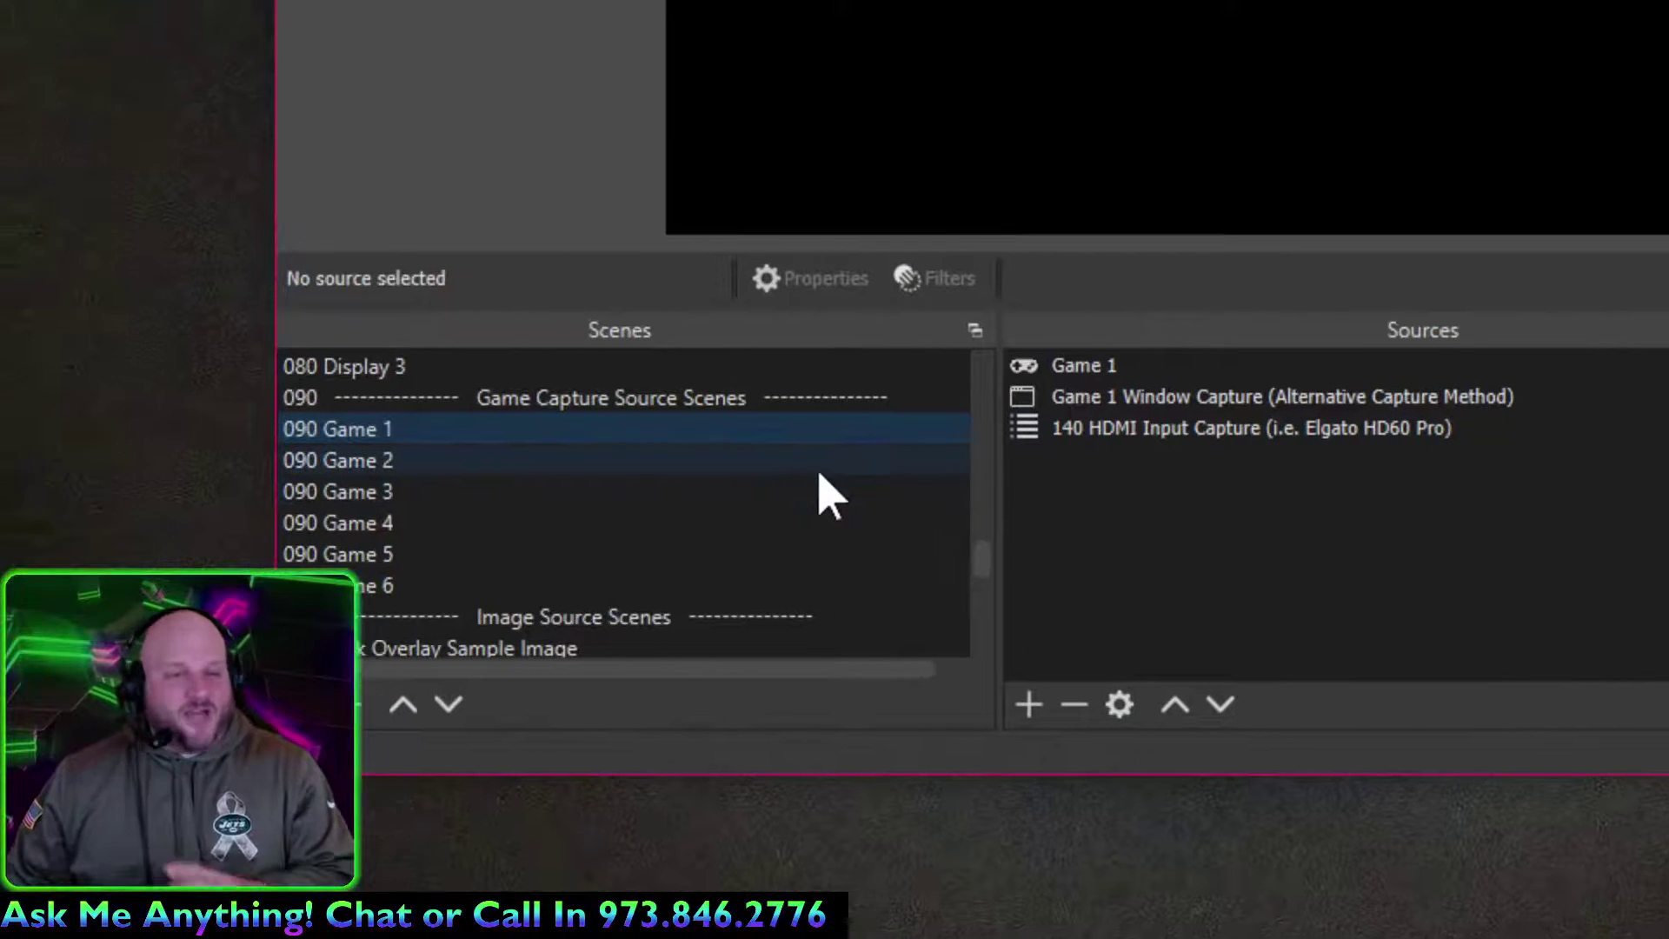
scroll(825, 494, down, 1)
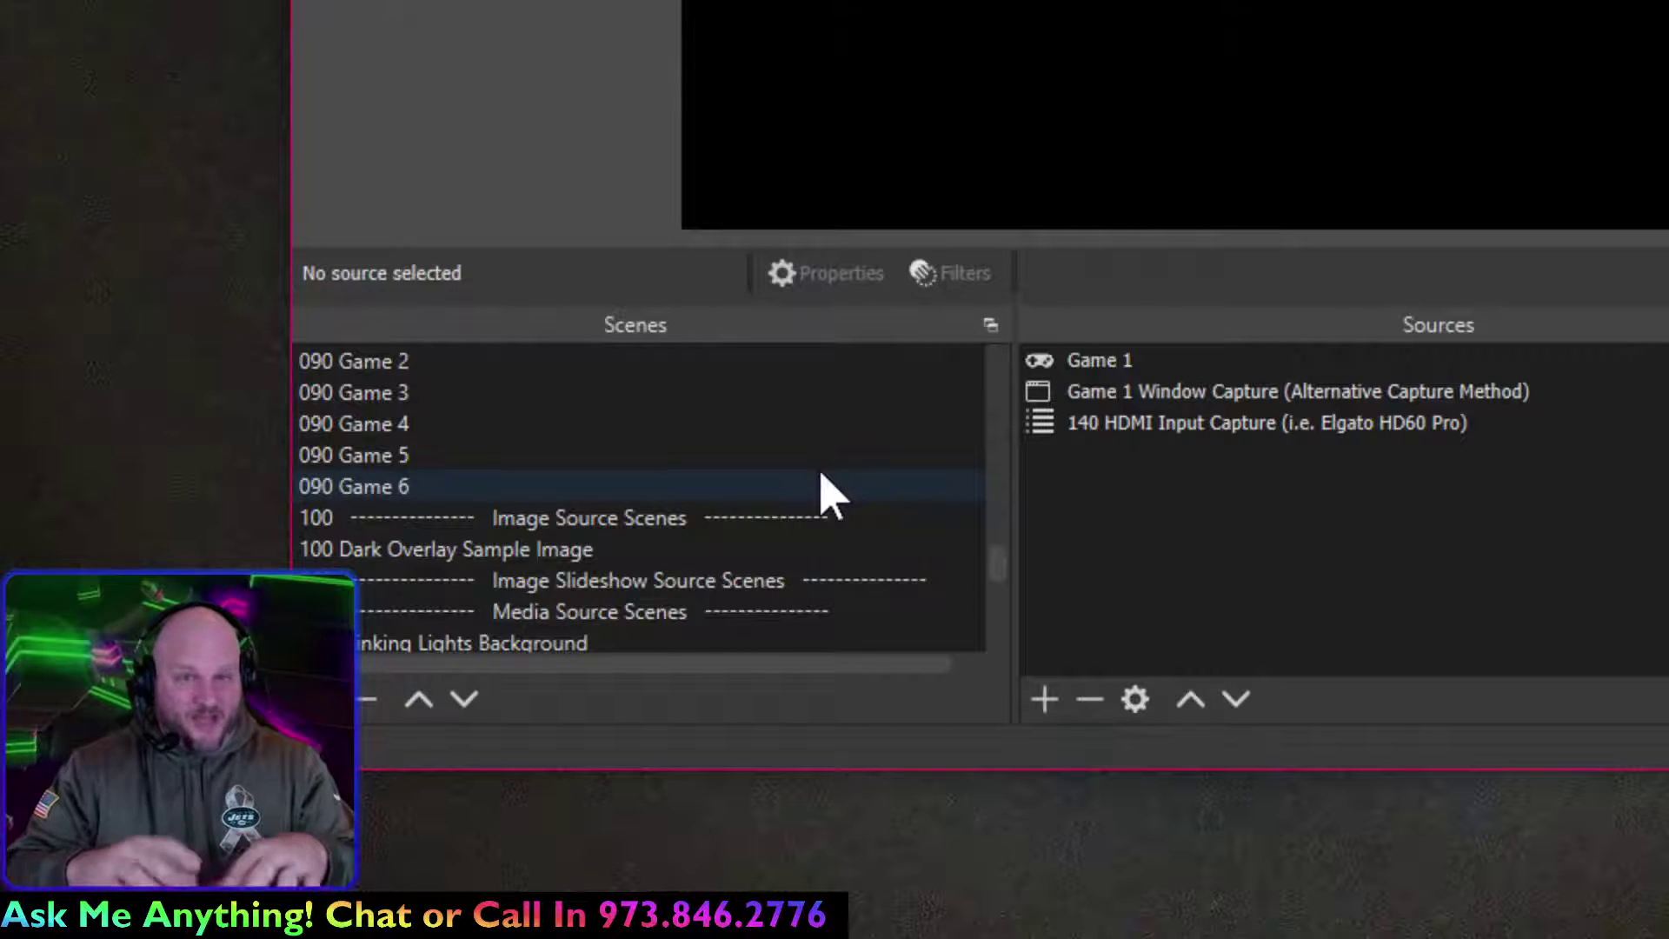
Review the earlier audio, browser and color scene groups again and show the 020 Transparent Mixcloud Overlay 1920 x 1080 scene.
scroll(821, 491, up, 15)
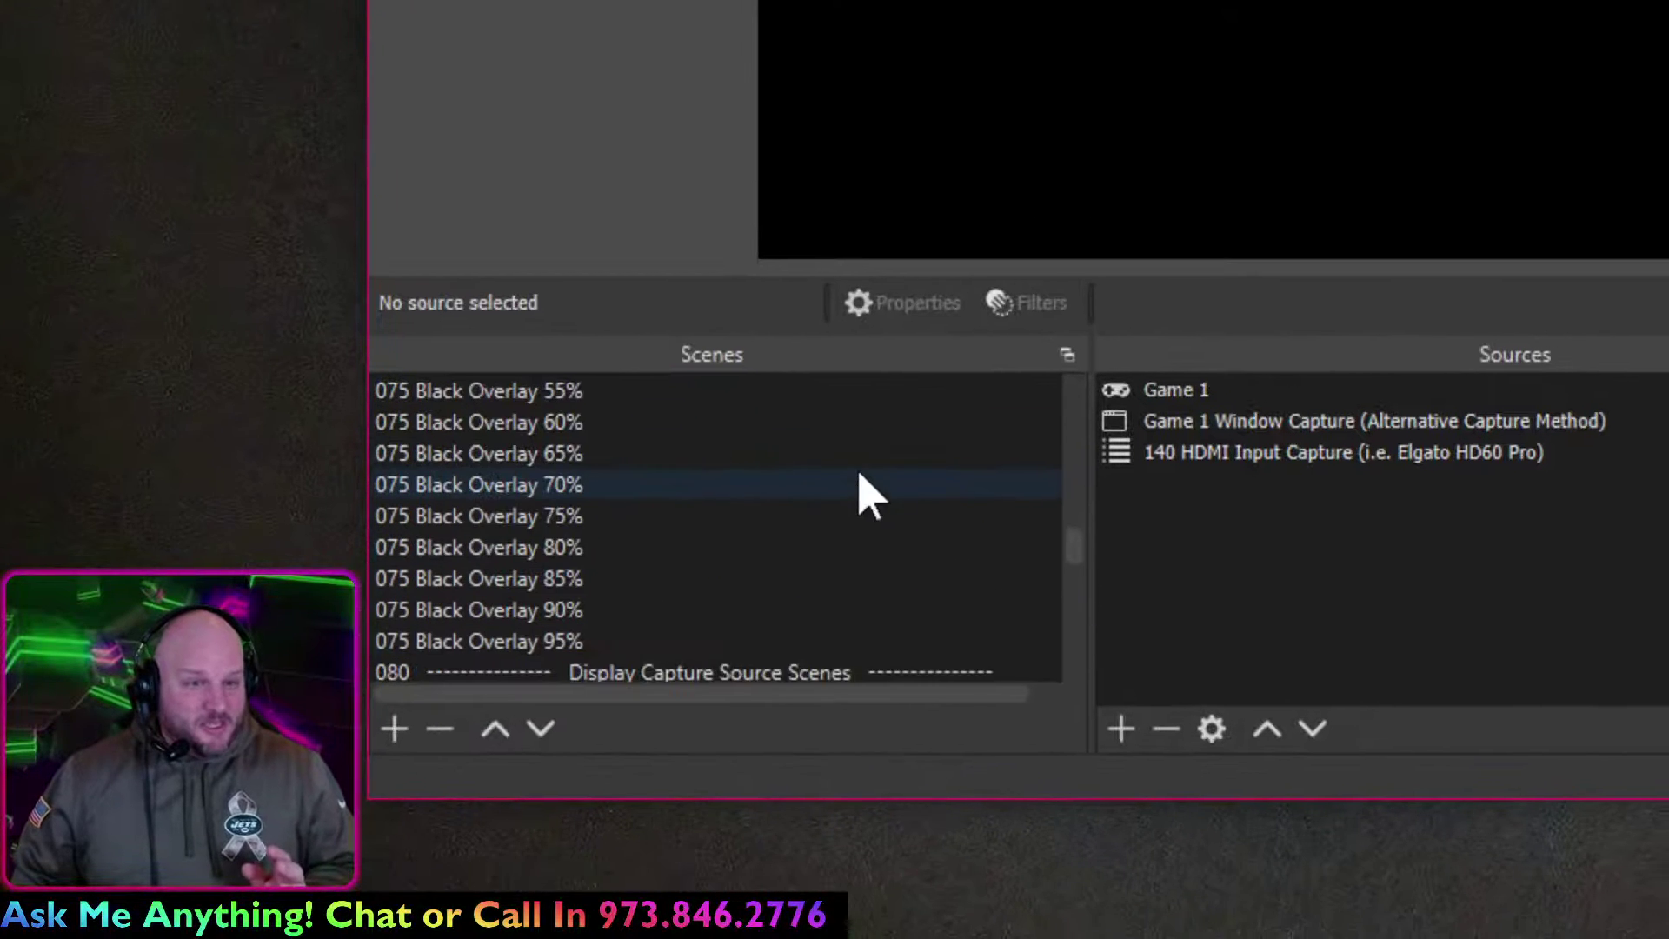
scroll(855, 476, up, 5)
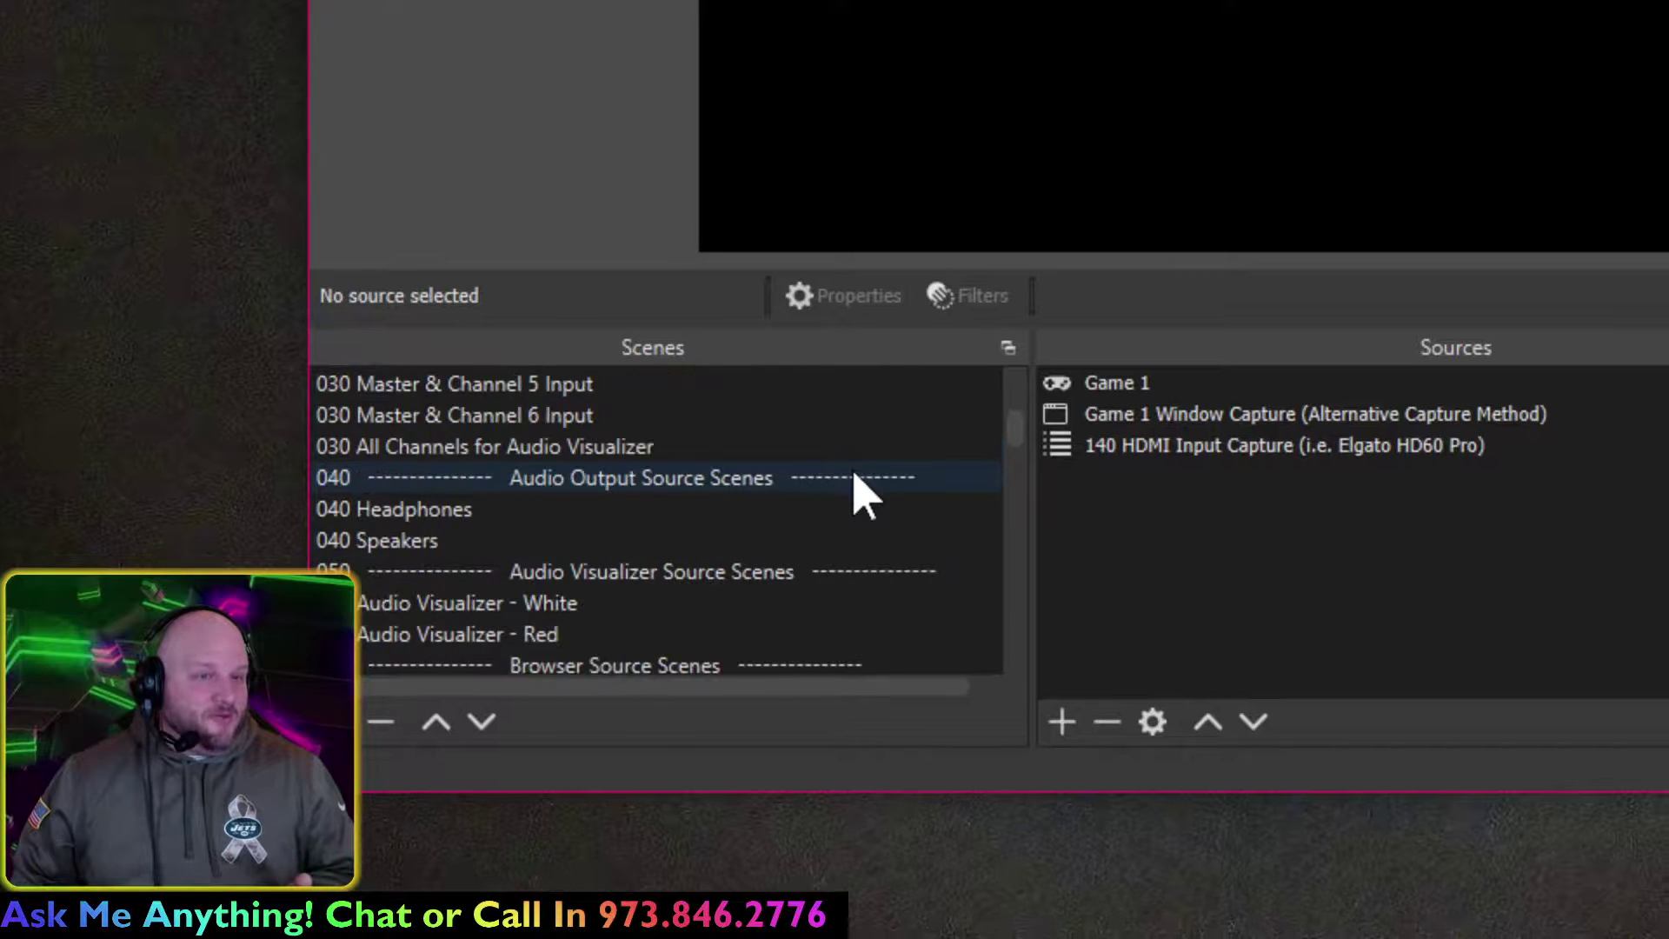
scroll(834, 491, up, 1)
scroll(827, 487, down, 2)
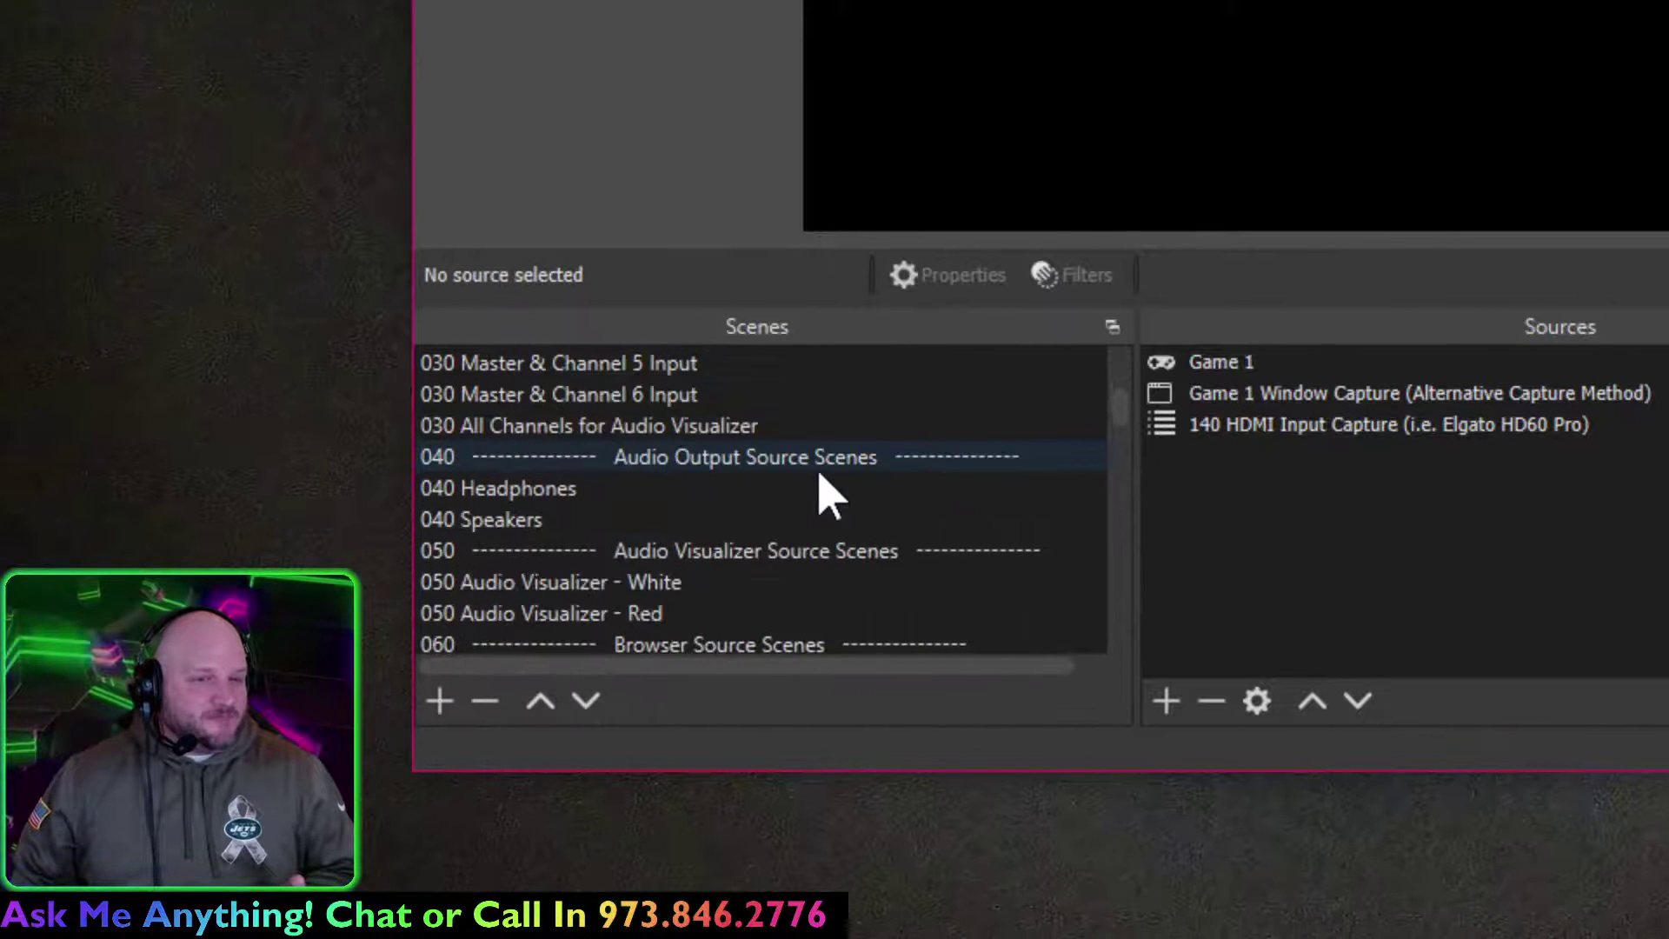
scroll(822, 487, down, 3)
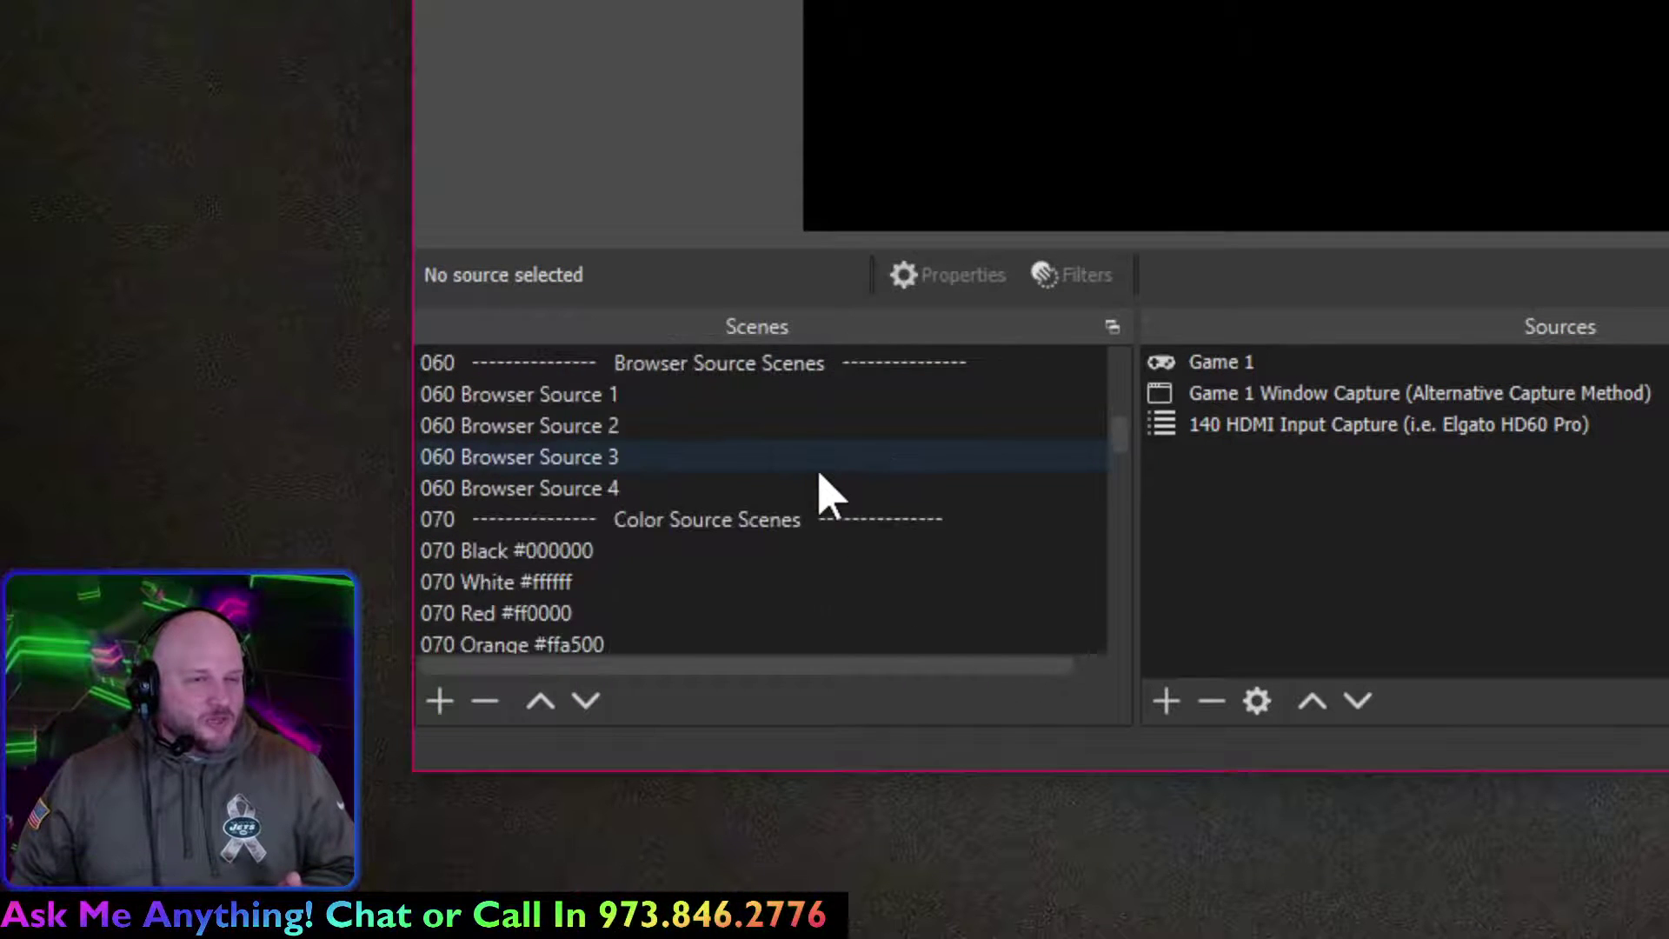
scroll(824, 487, up, 8)
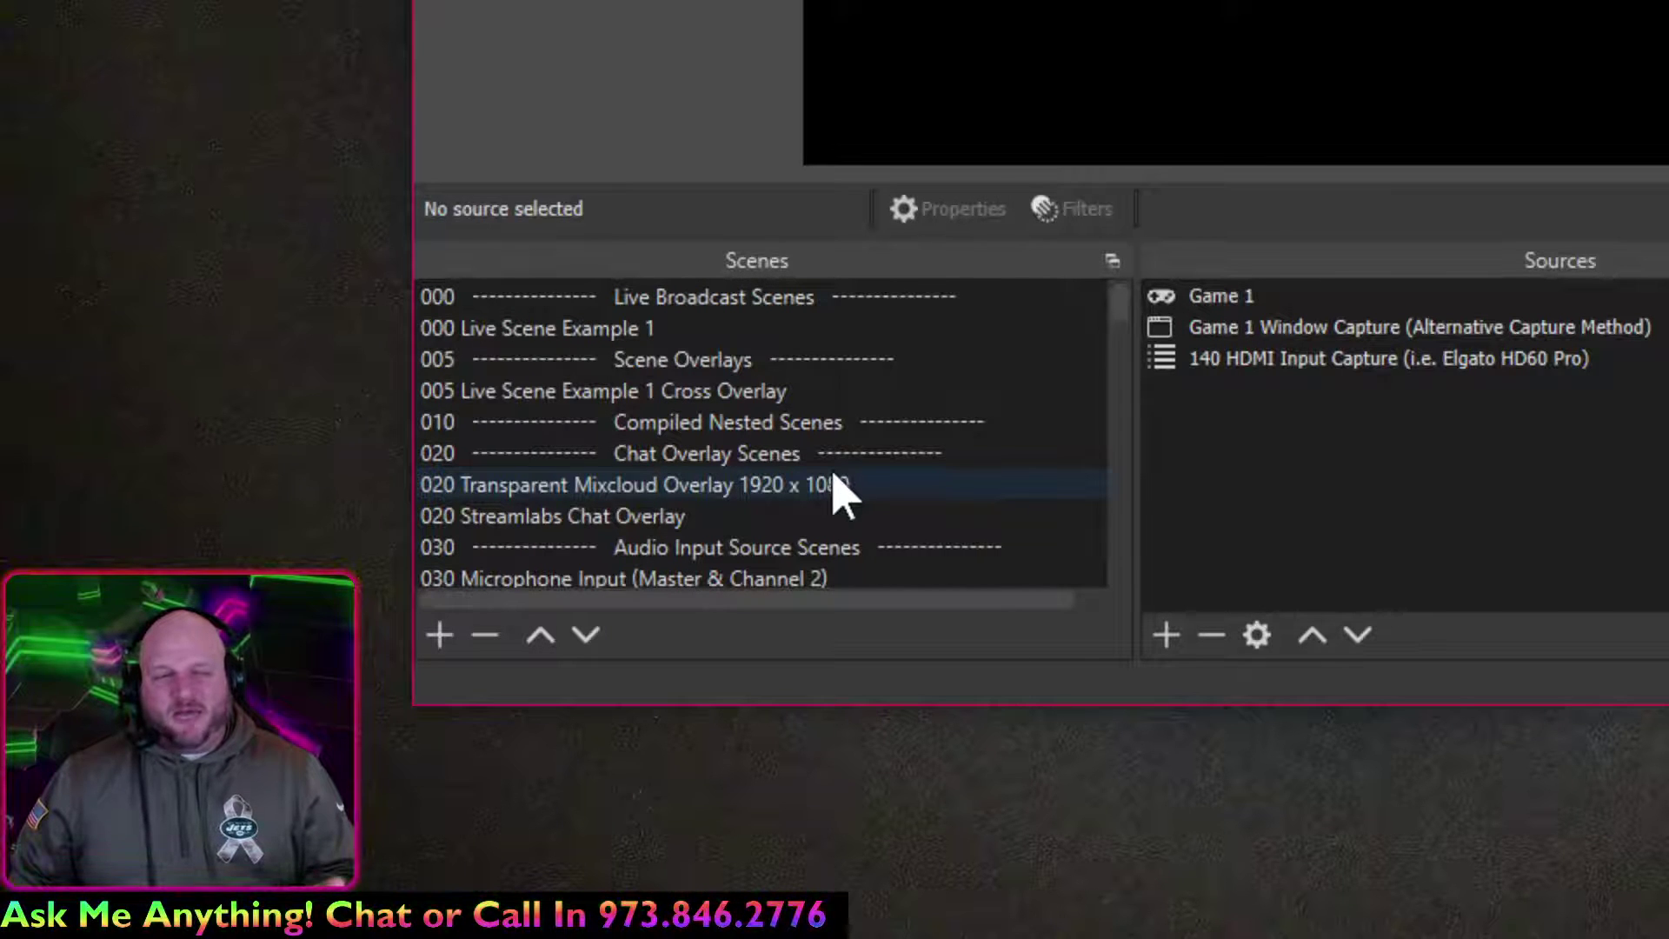
click(836, 486)
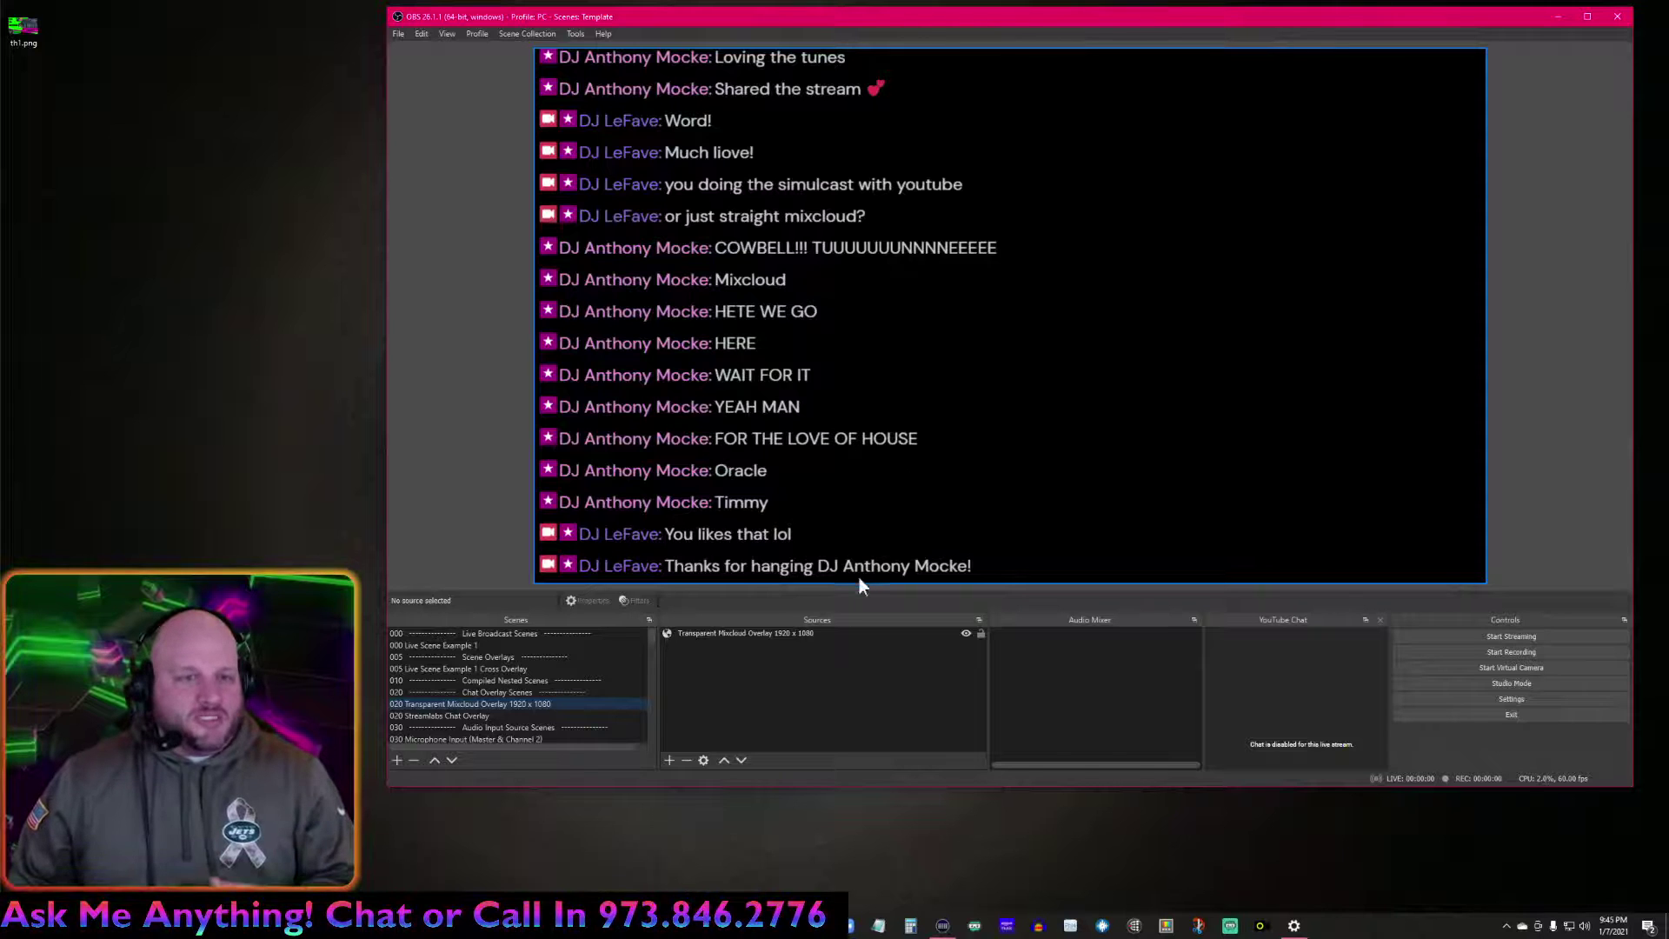
Inspect the Mixcloud chat URL in the Transparent Mixcloud Overlay source's properties and close them without saving.
click(817, 632)
right_click(815, 631)
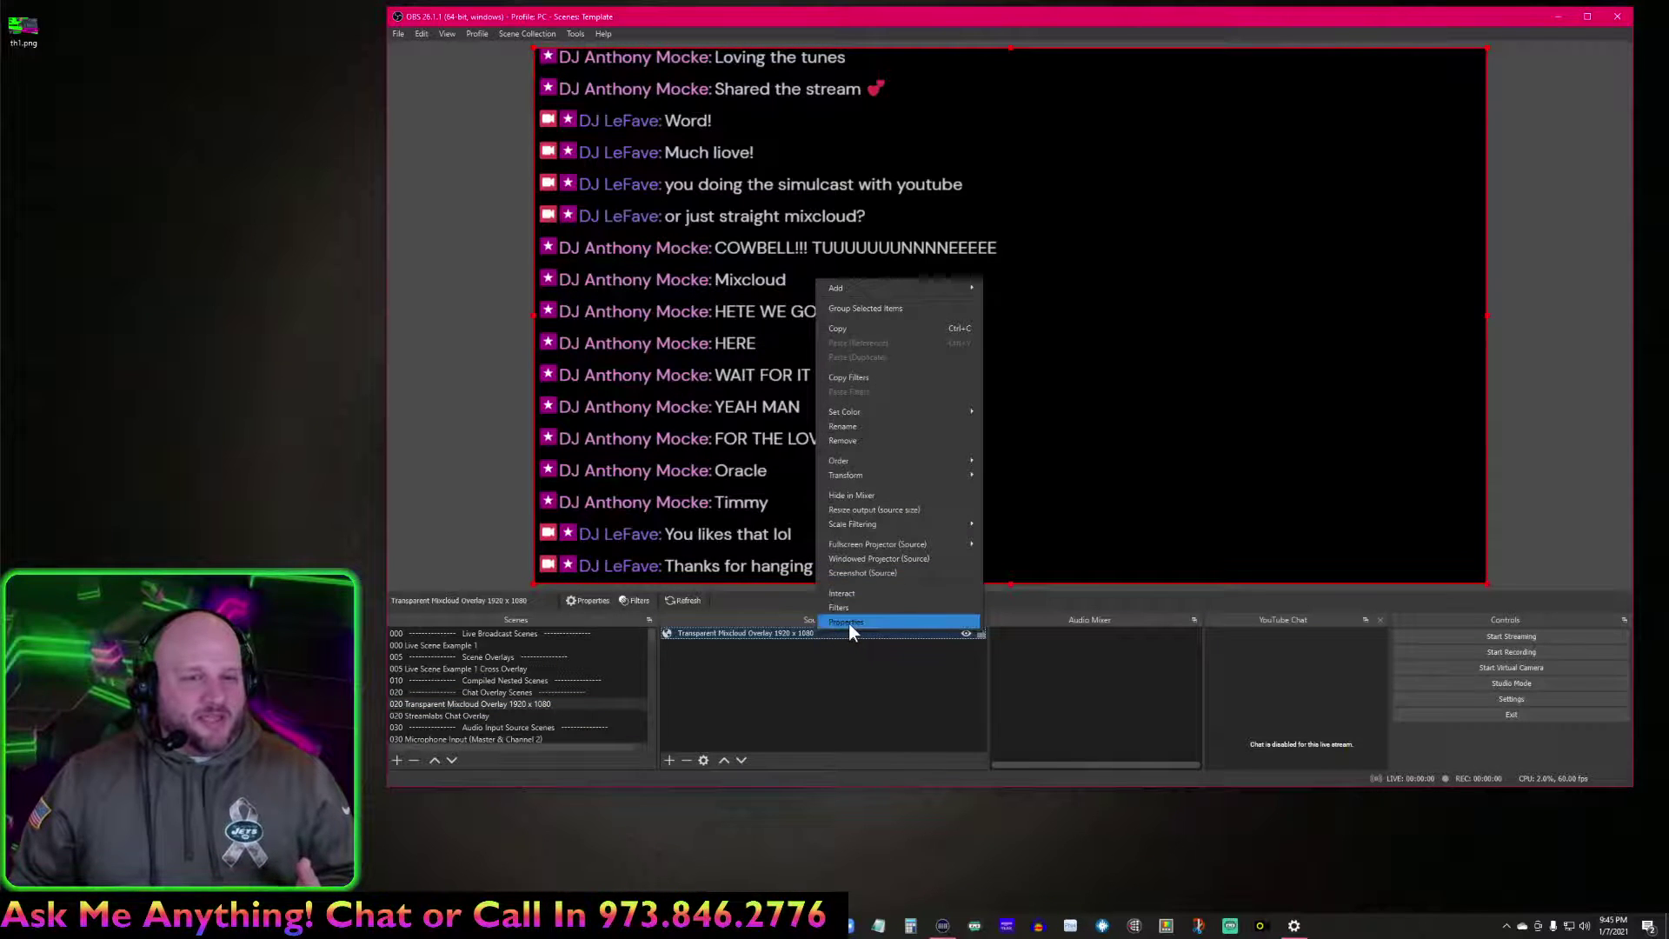
click(848, 624)
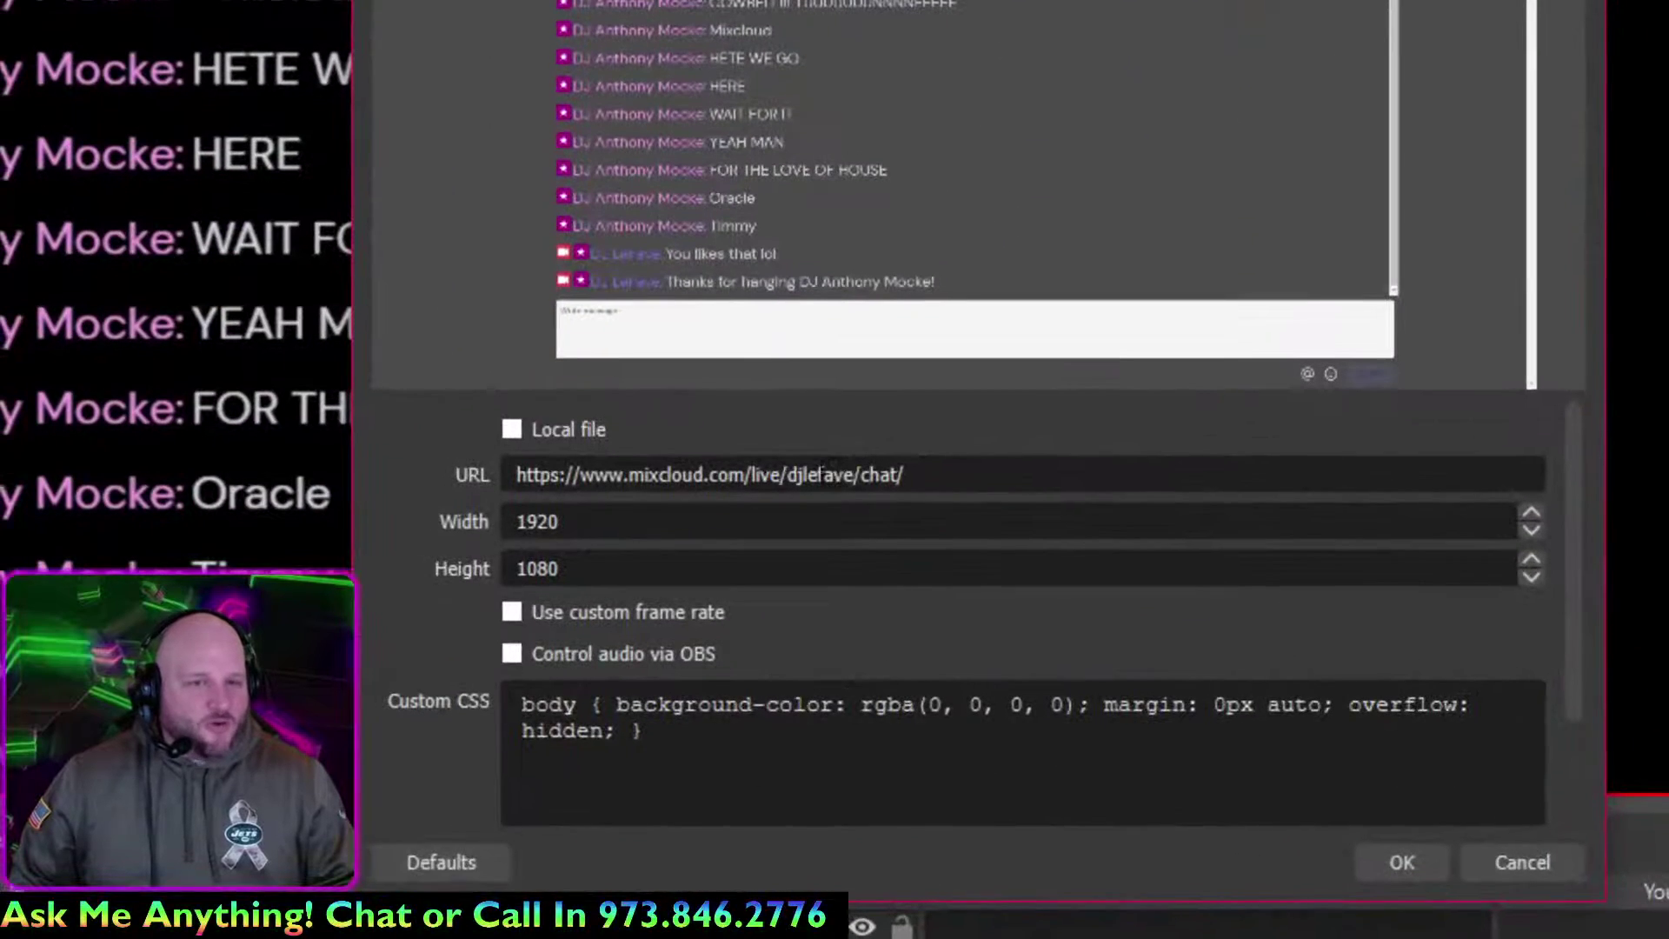
double_click(821, 474)
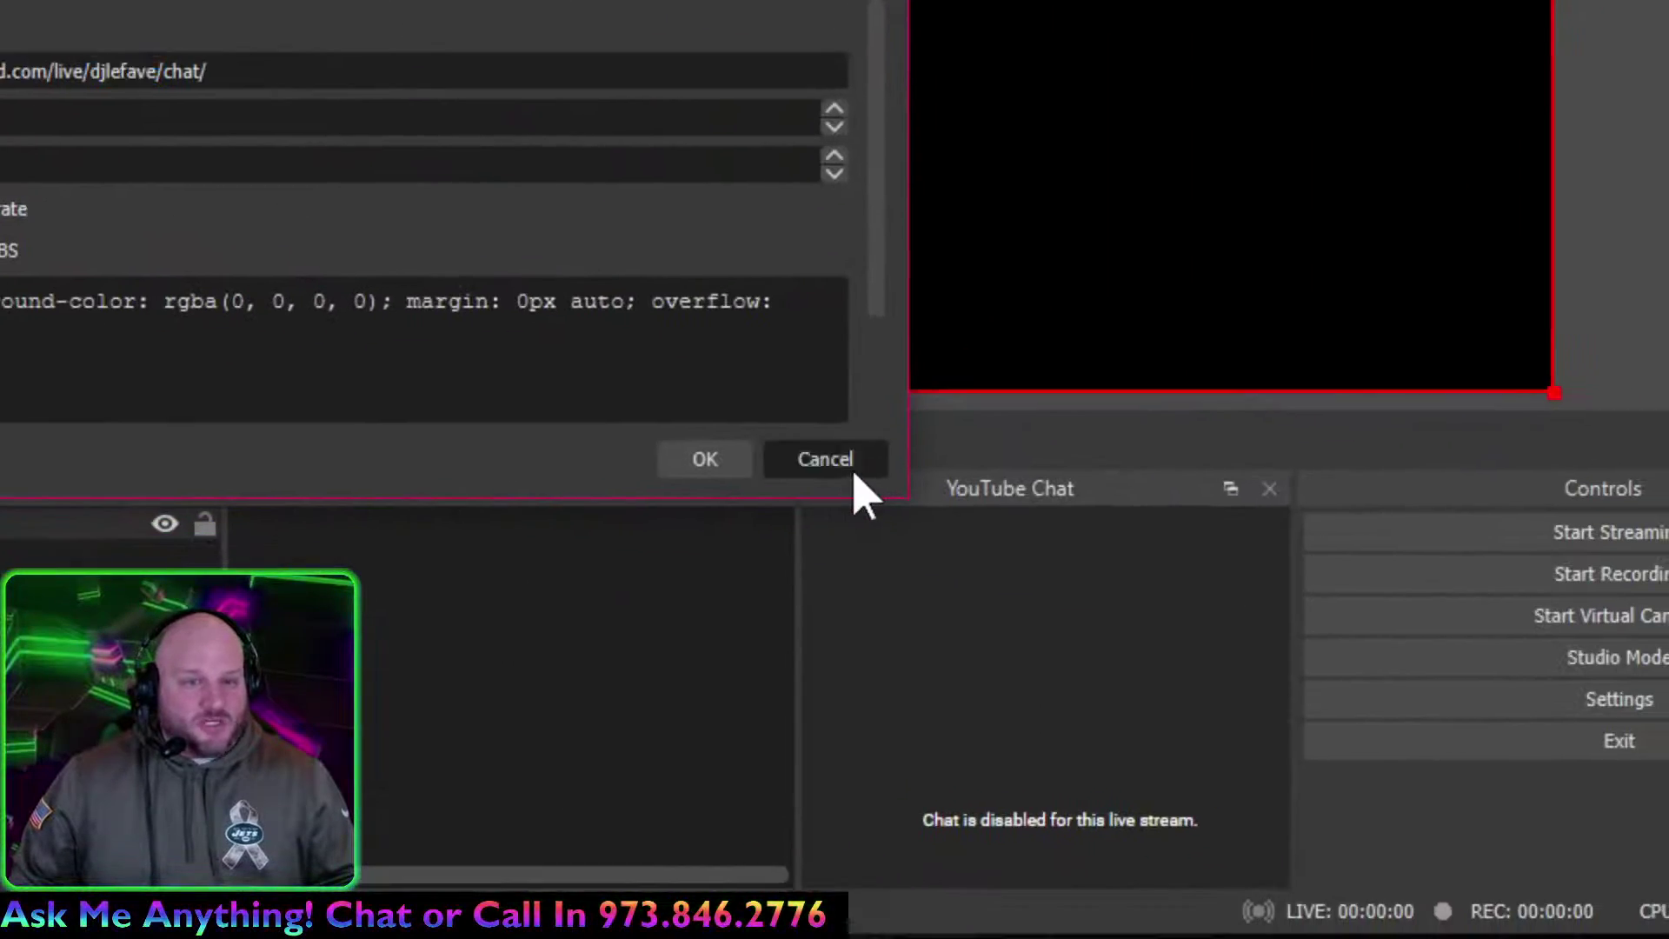
click(855, 474)
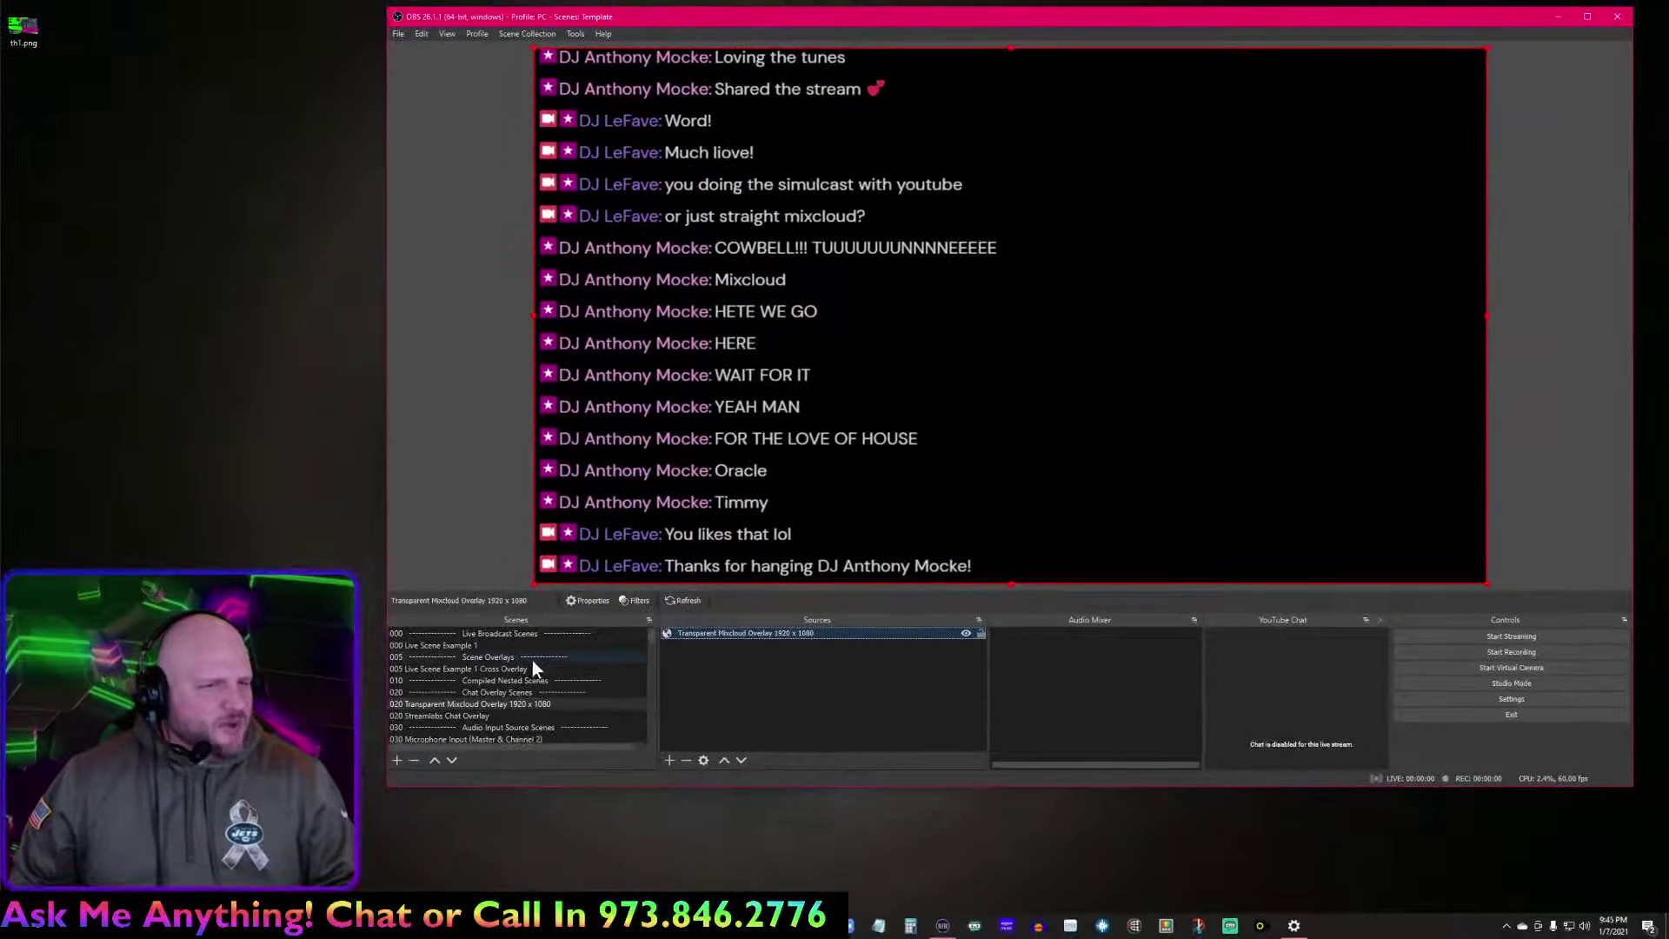
Show the 020 Streamlabs Chat Overlay scene, inspect the widget URL in its source's properties, and cancel any changes.
click(511, 716)
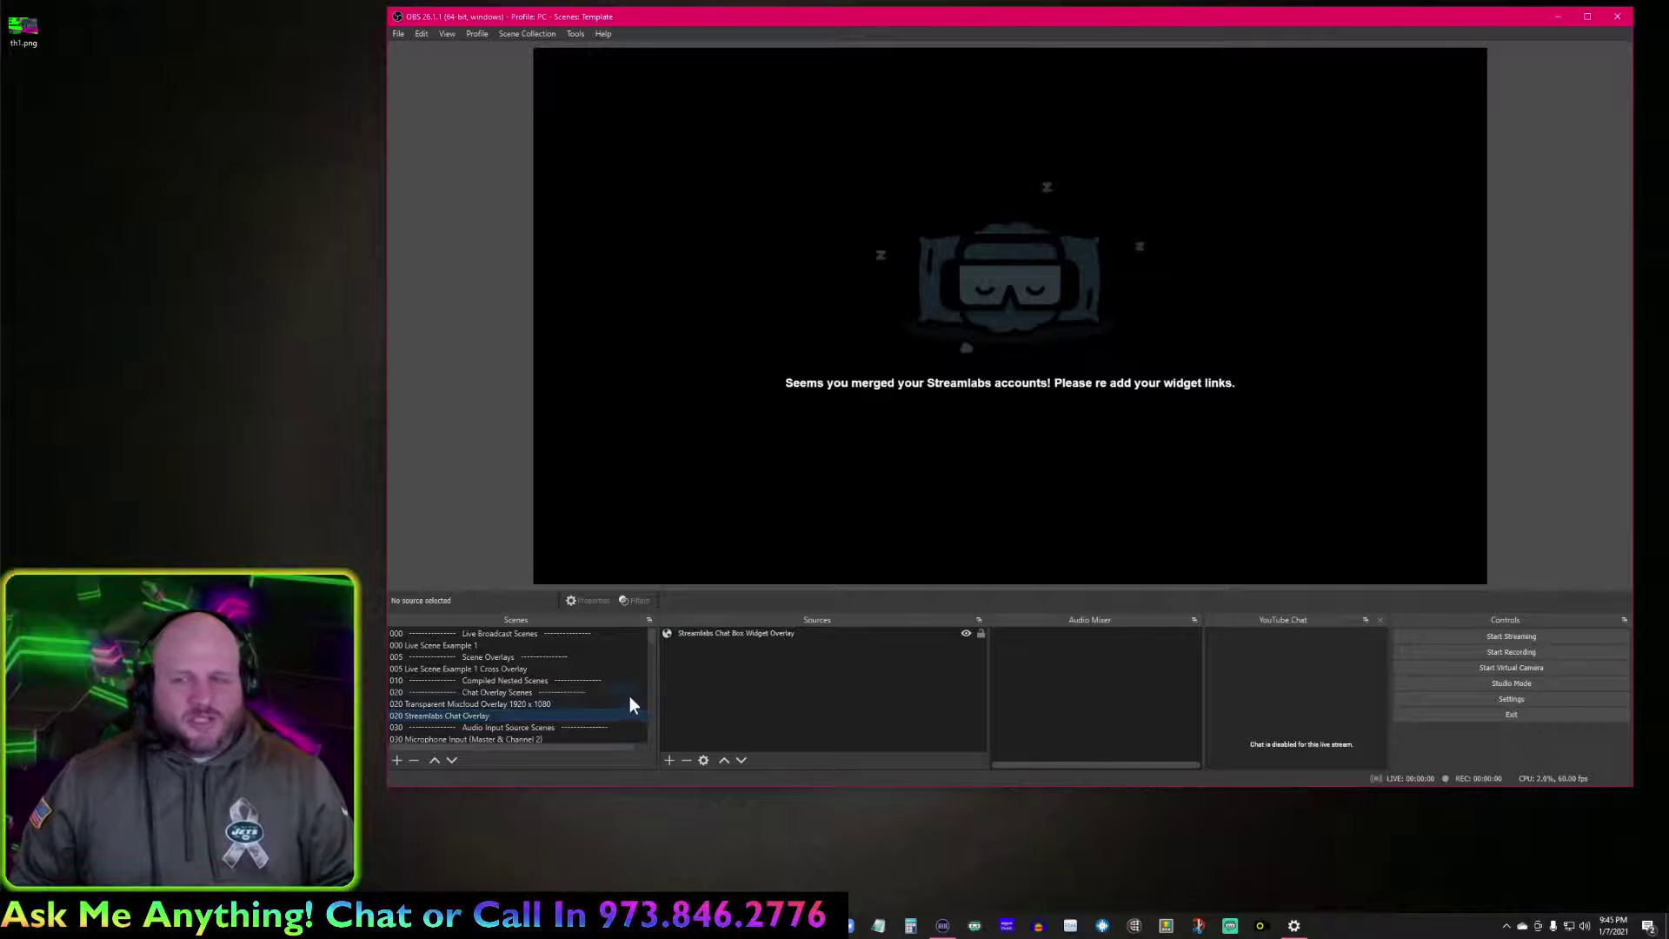
right_click(777, 633)
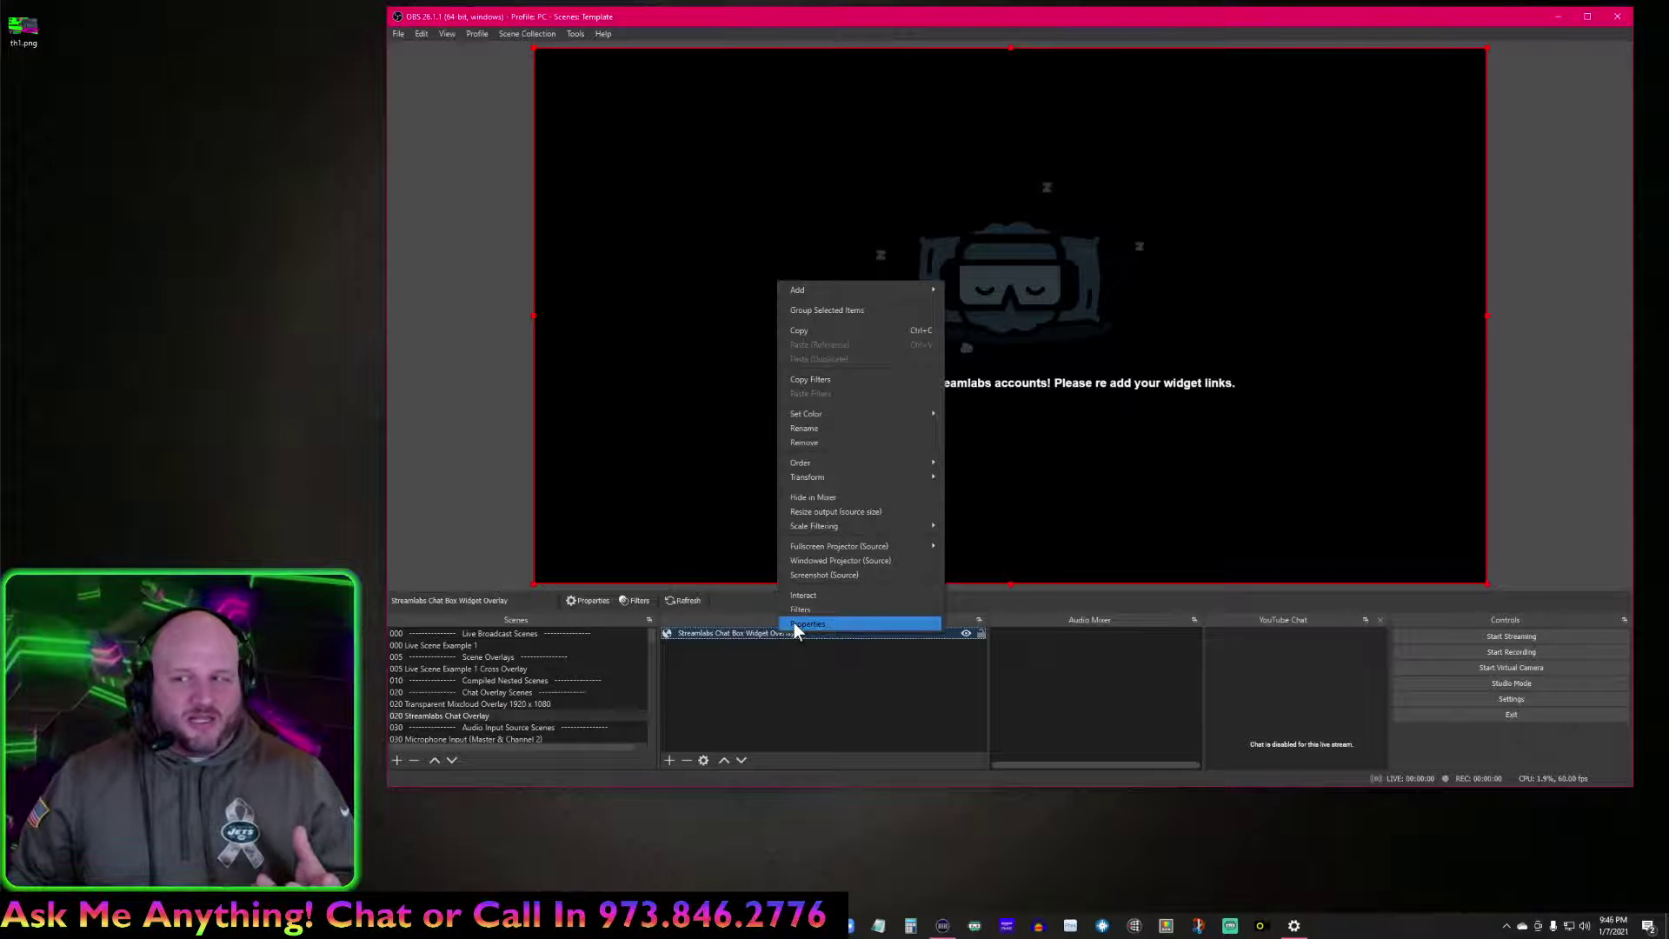
click(795, 622)
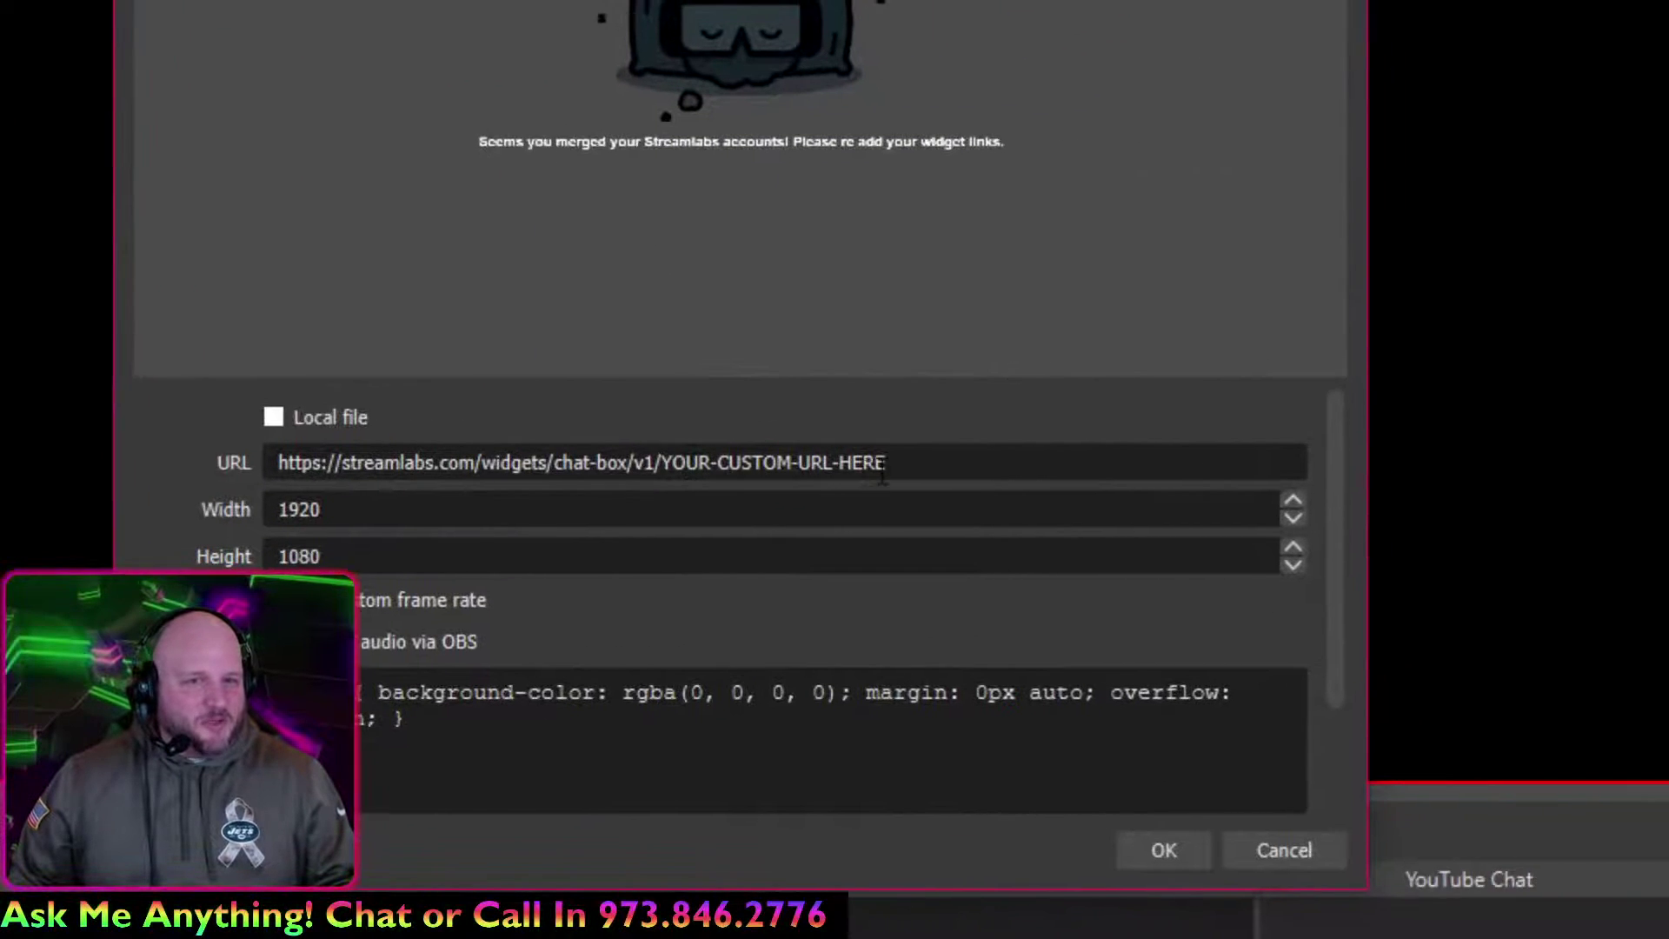
triple_click(881, 467)
text(E)
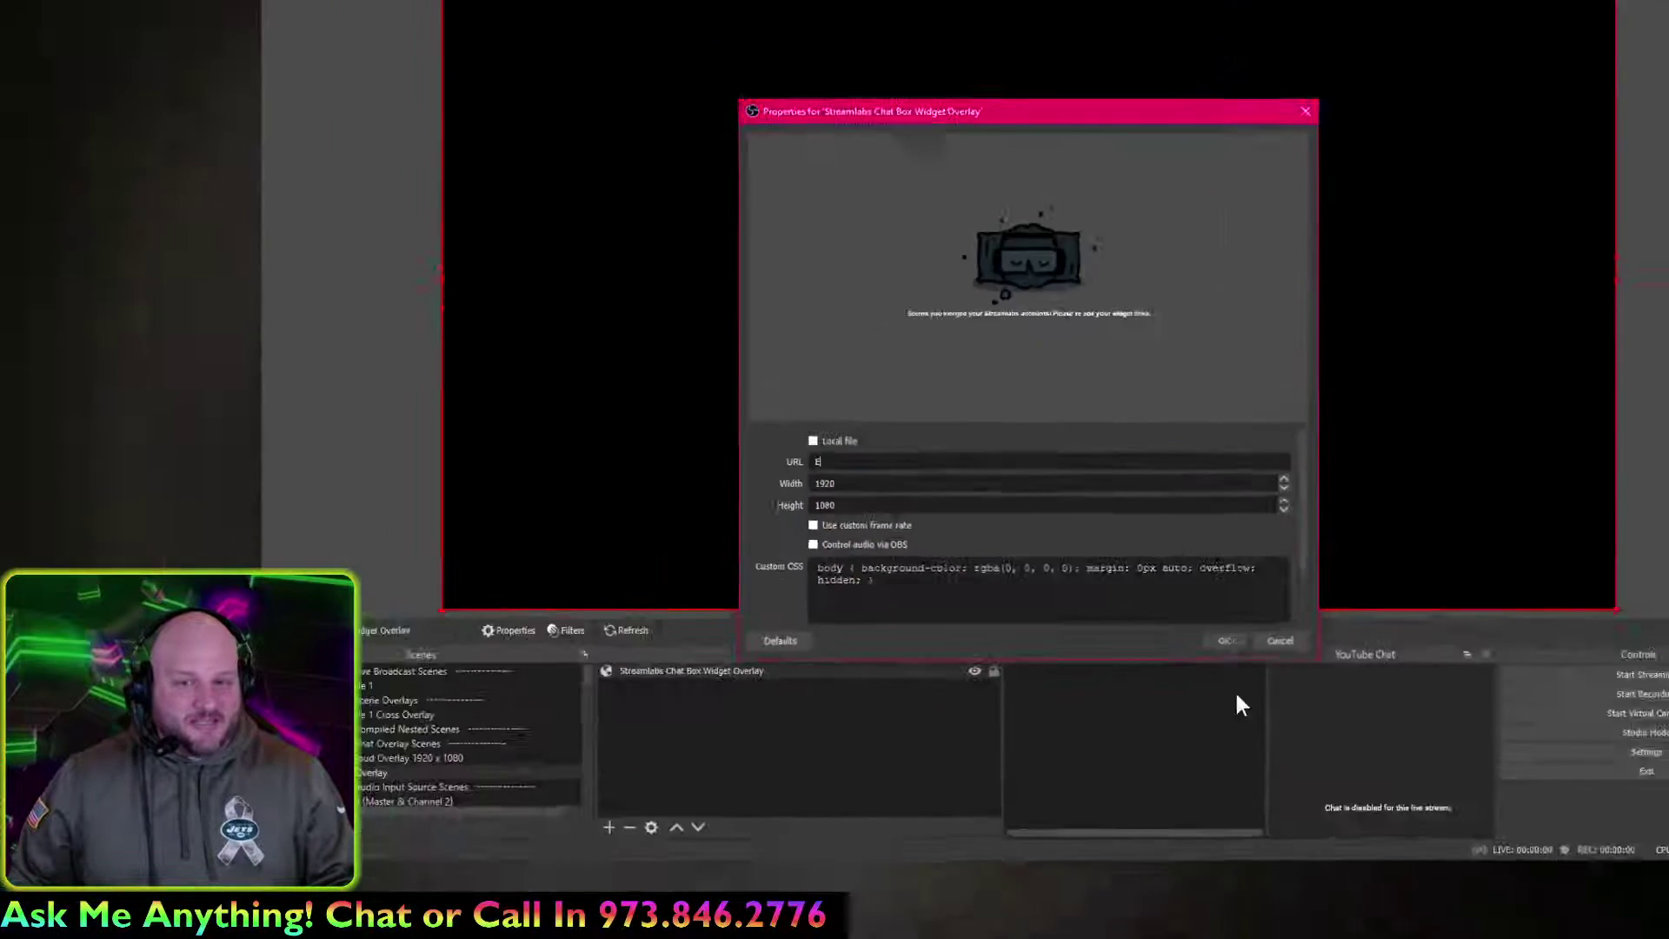
click(1300, 647)
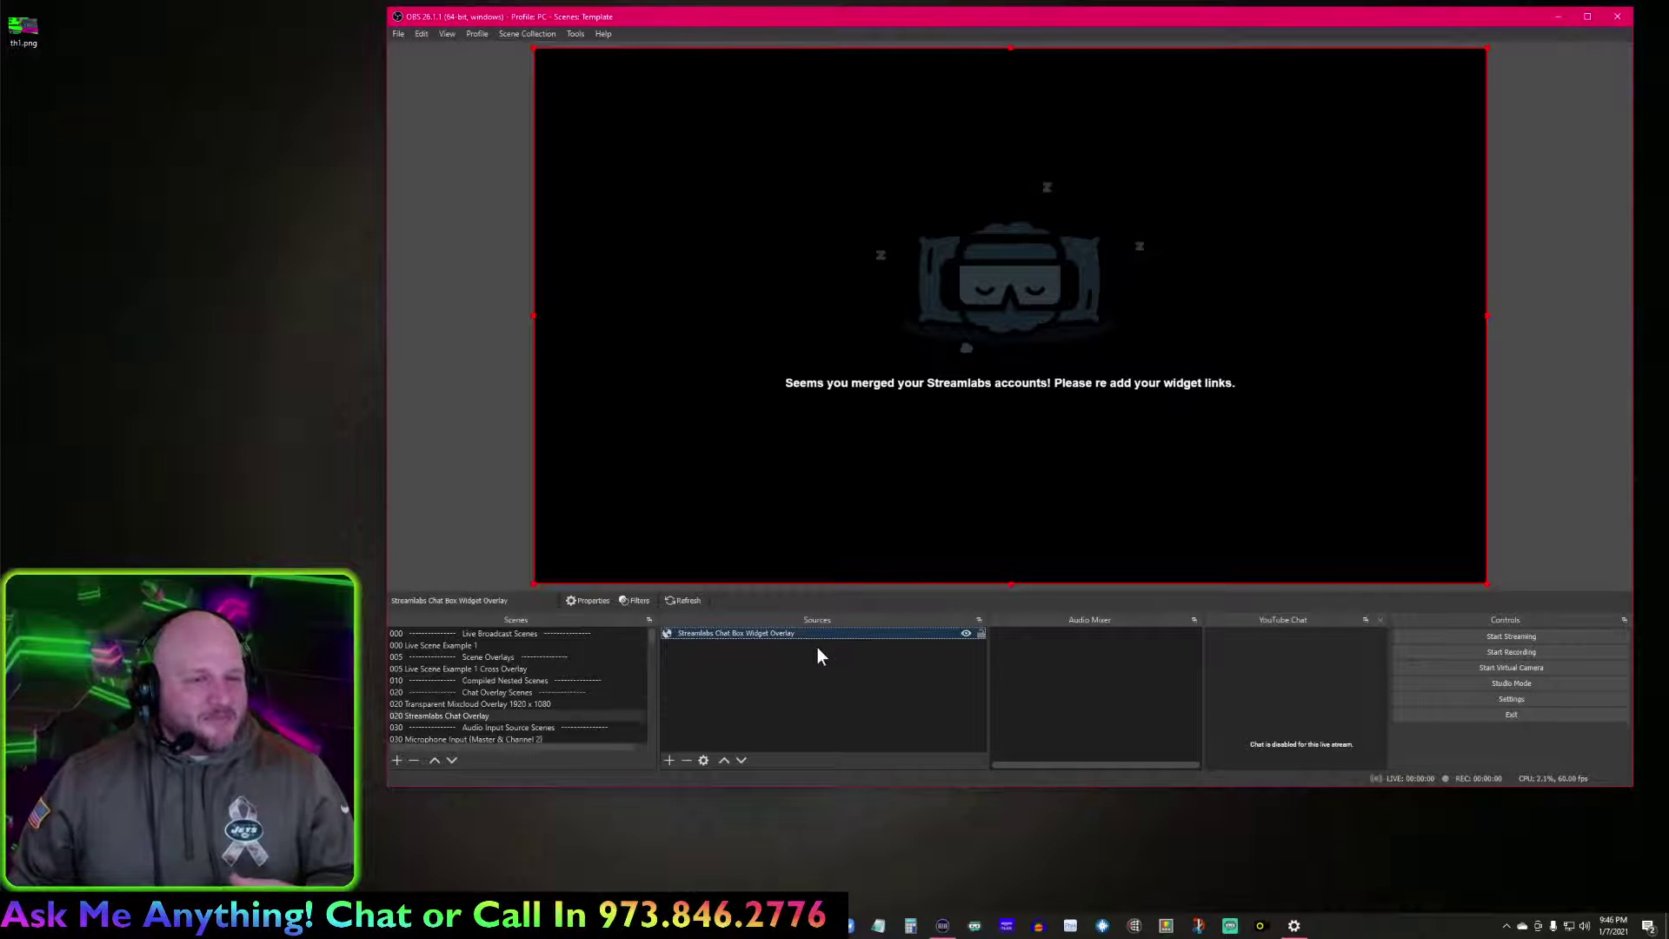
Make the OBS window taller, then view the OBS Images and OBS Videos folders in C:\OBS Resource Folder and close that window.
drag(763, 789, 763, 901)
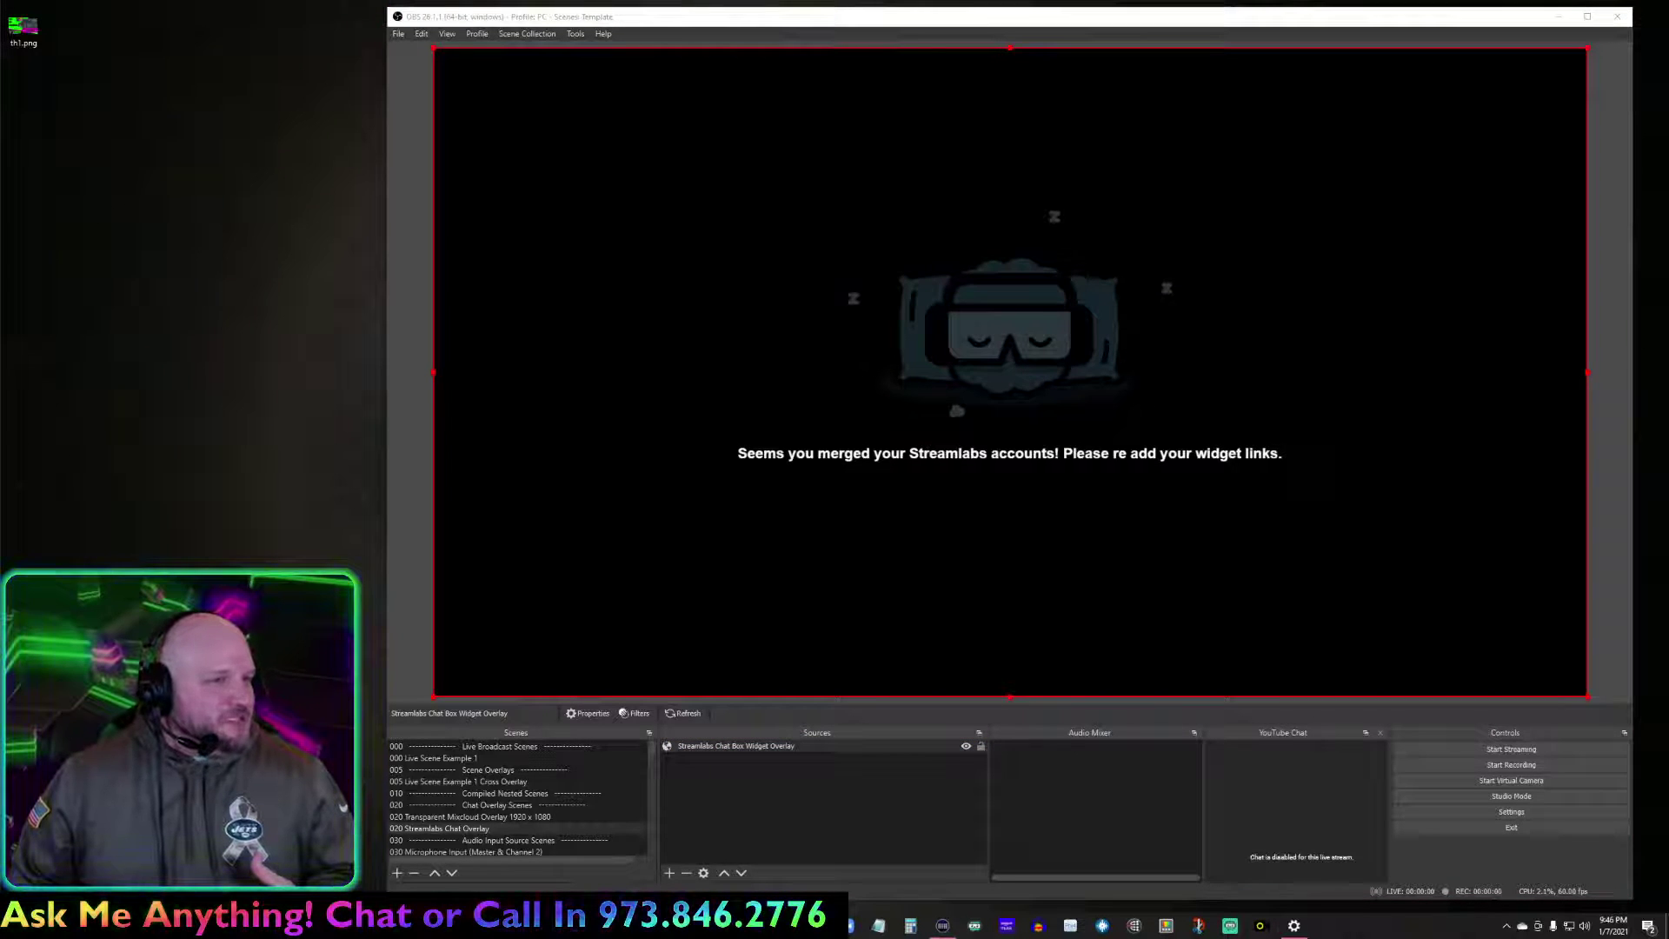
drag(0, 164, 878, 158)
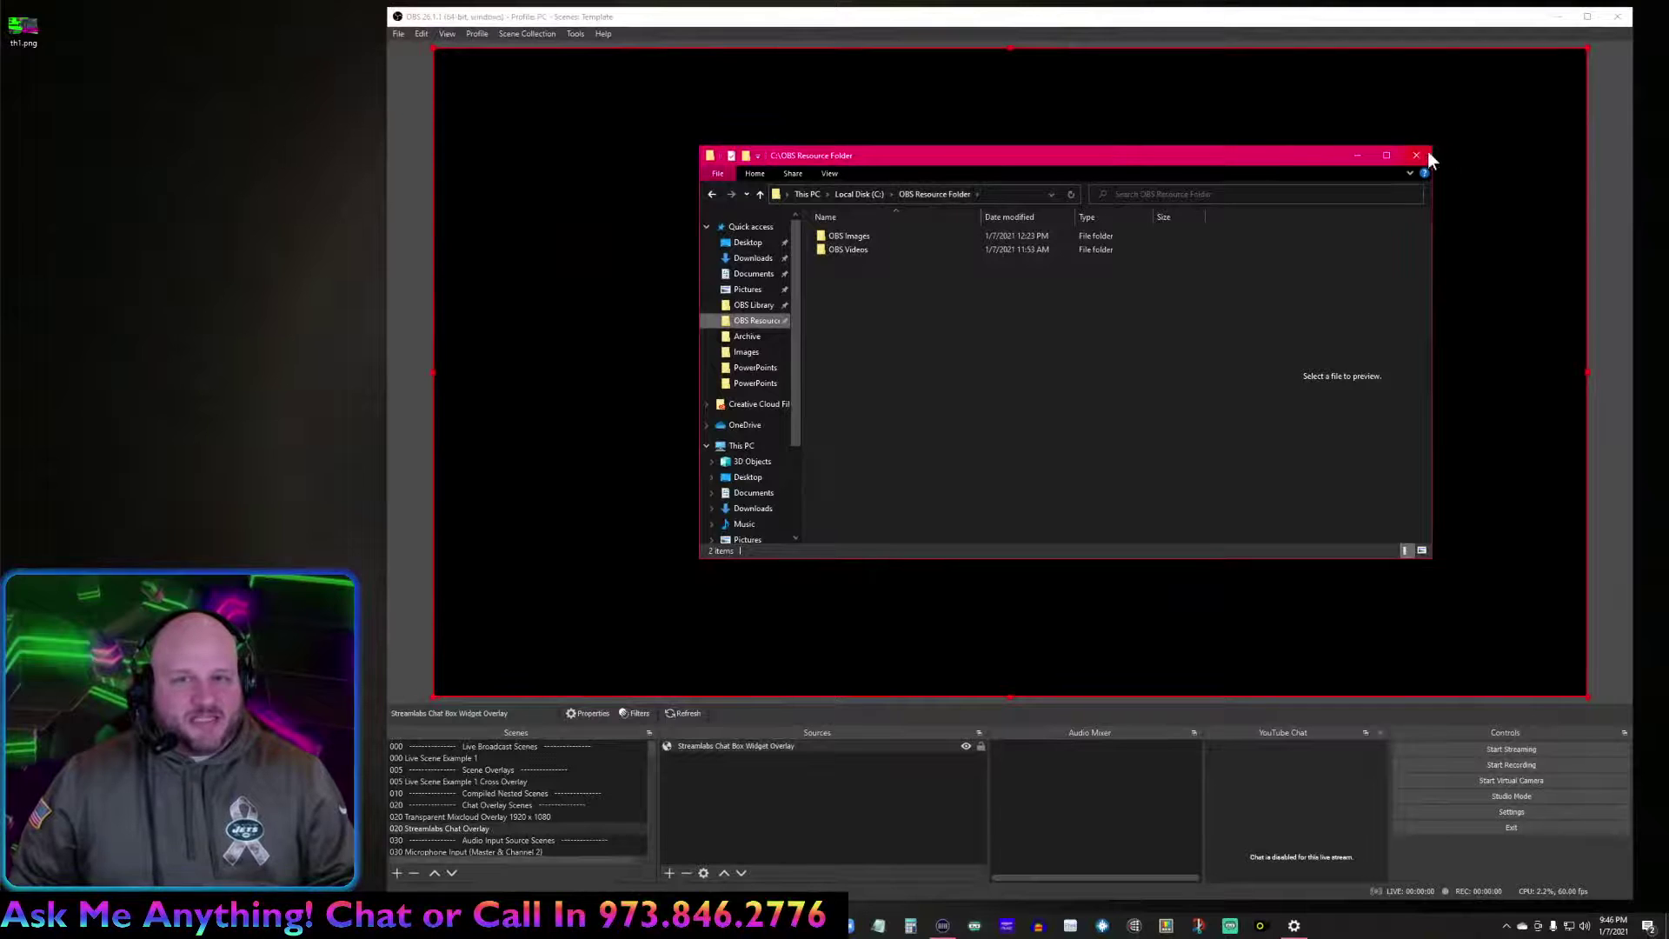
click(1417, 156)
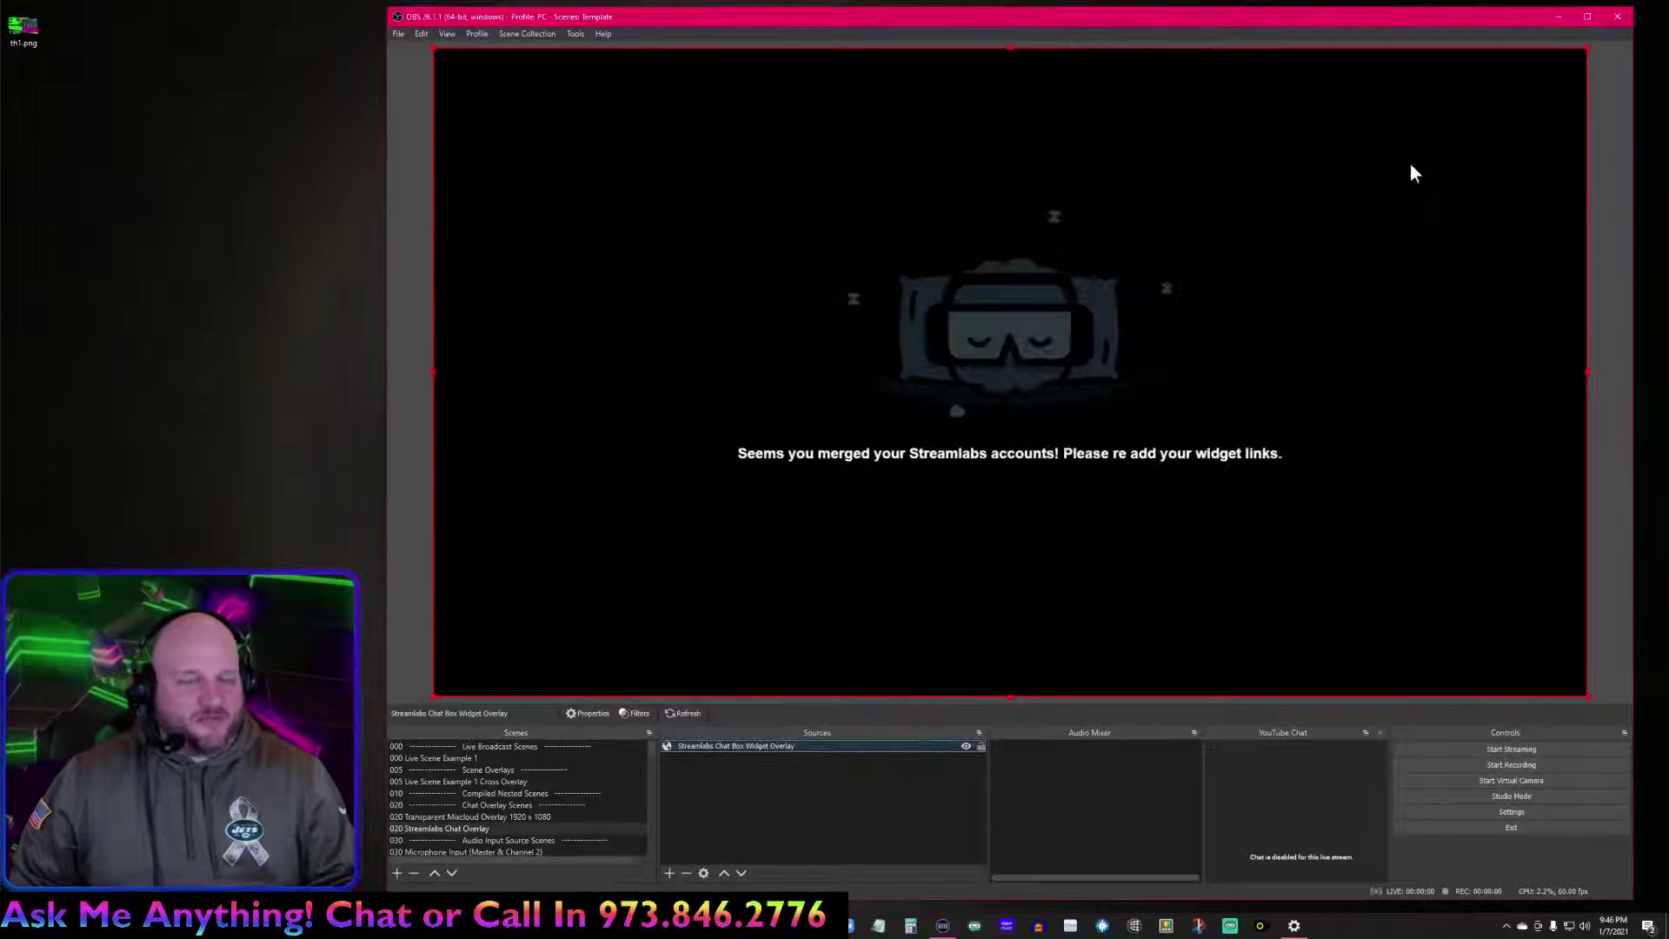
Enlarge the scene and source lists by shrinking the preview, and show the 030 Microphone Input (Master & Channel 2) scene.
drag(736, 723, 759, 509)
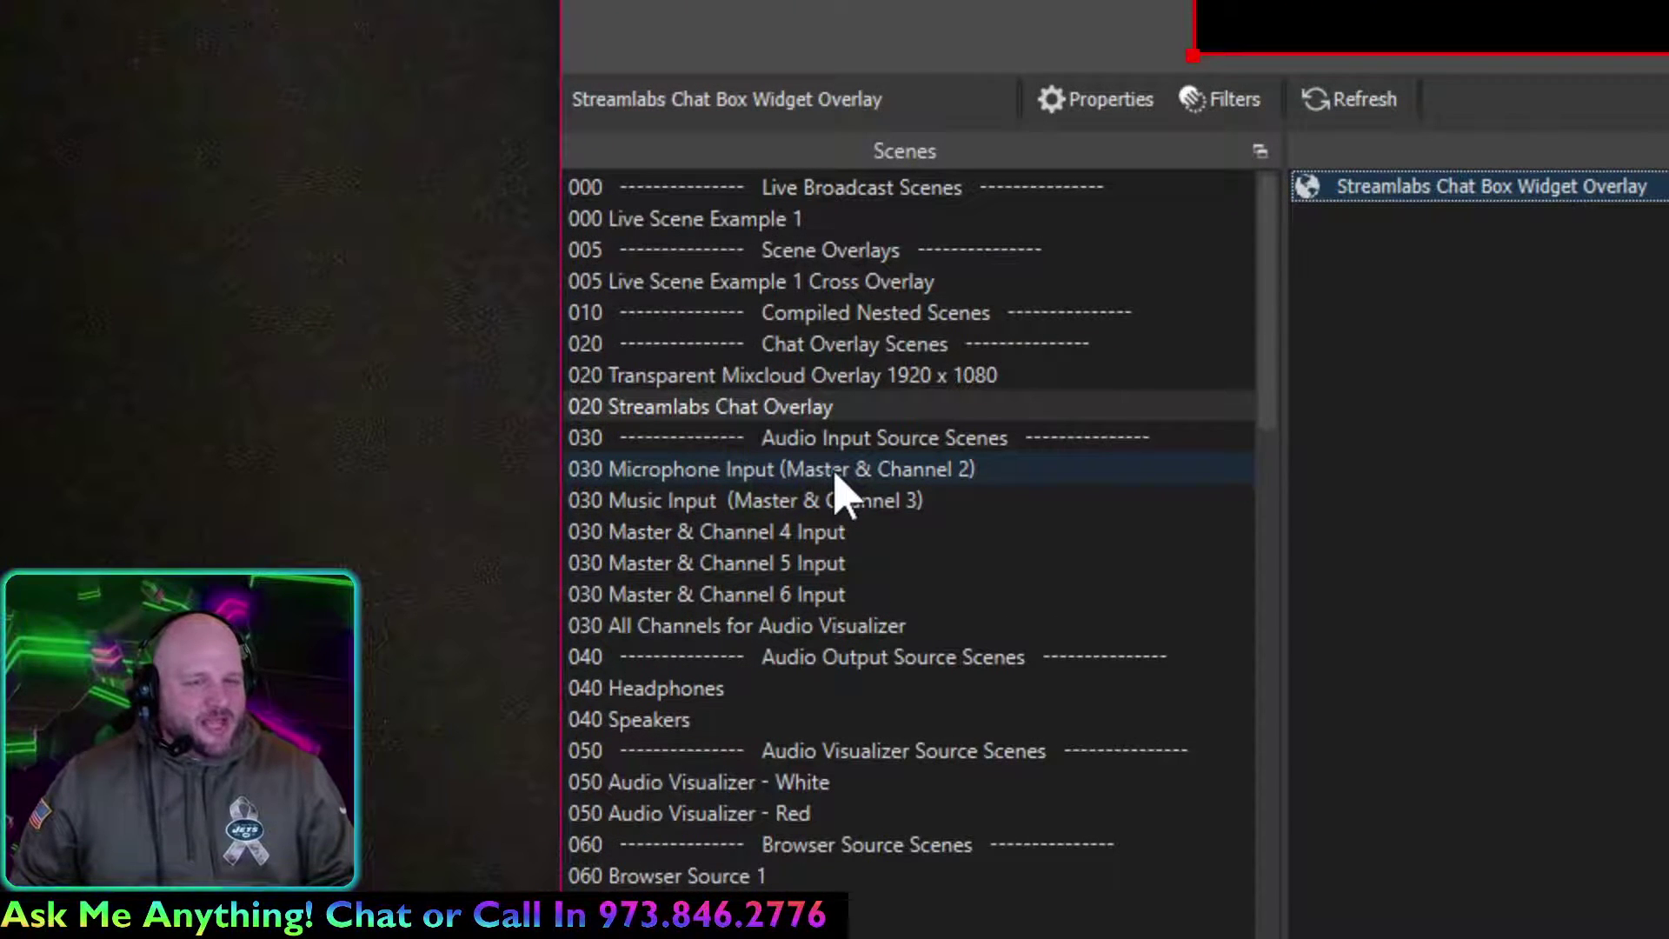
click(835, 470)
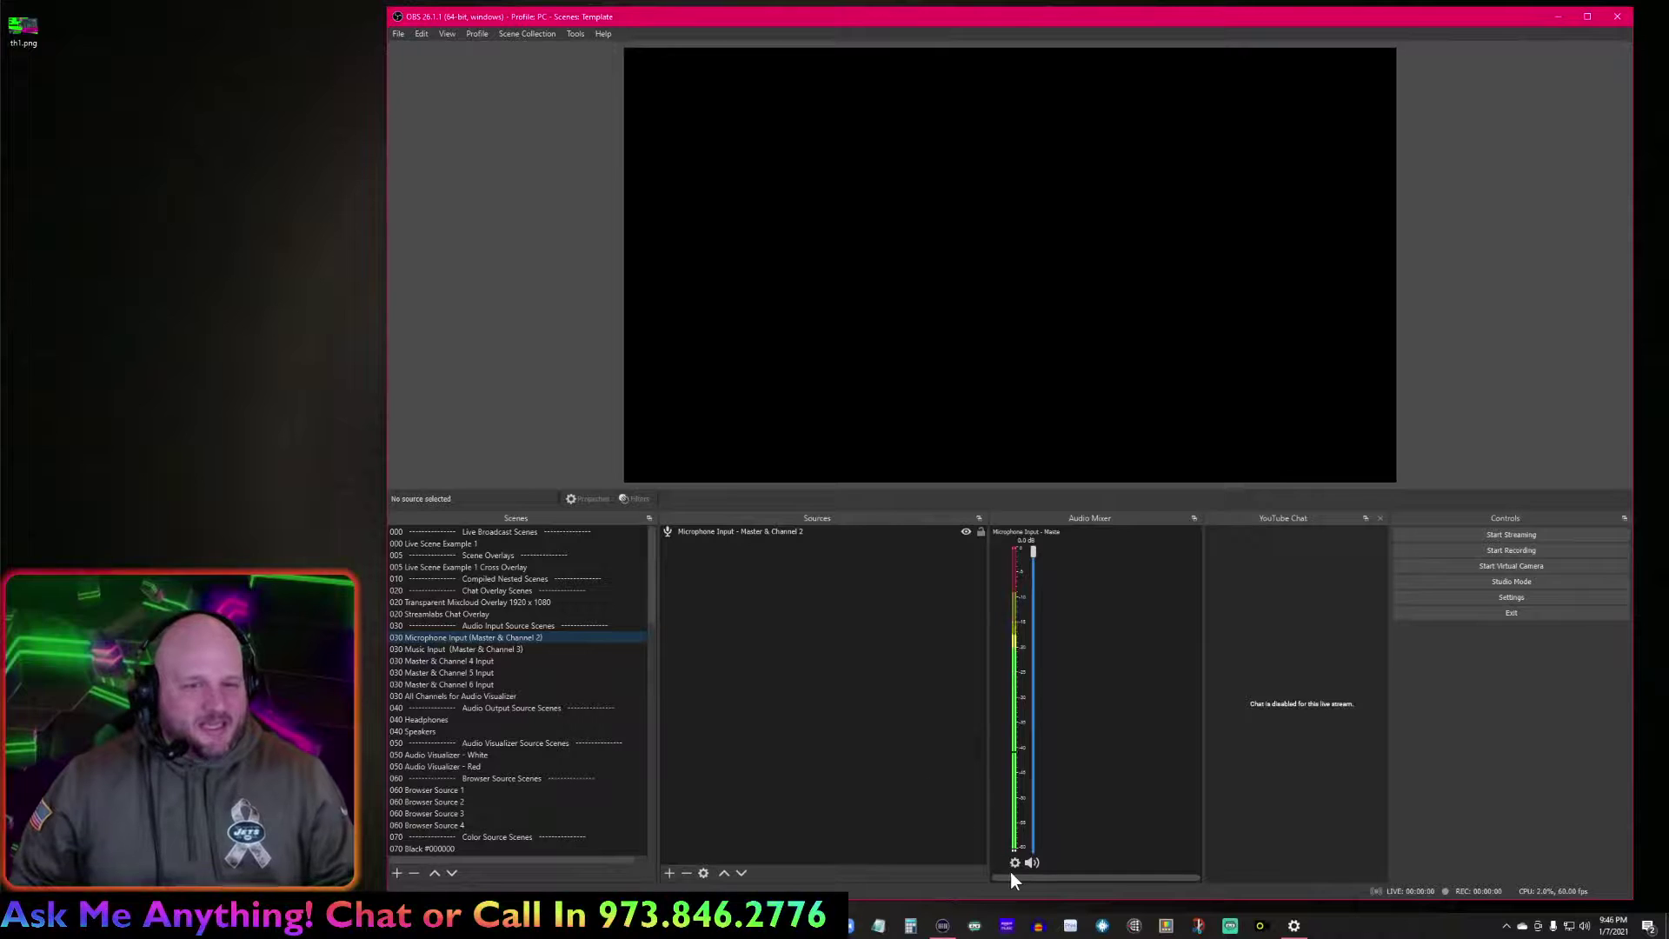
Inspect the audio track assignments of the Microphone Input - Master & Channel 2 source in its advanced audio properties and close them.
click(1015, 864)
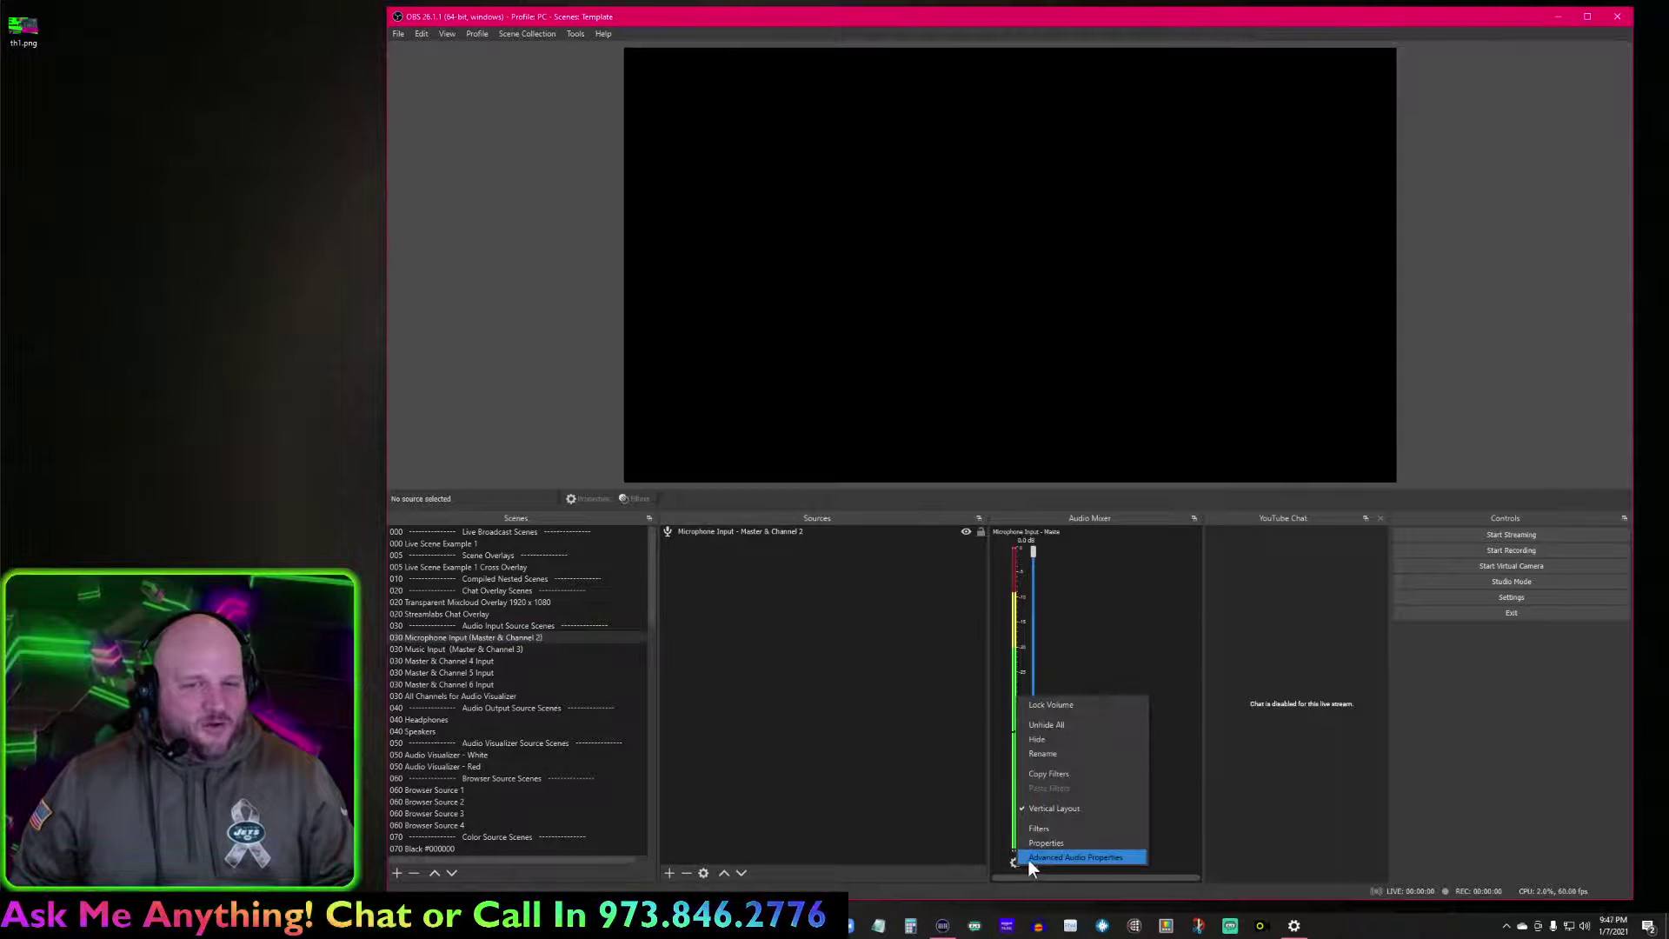
click(1031, 858)
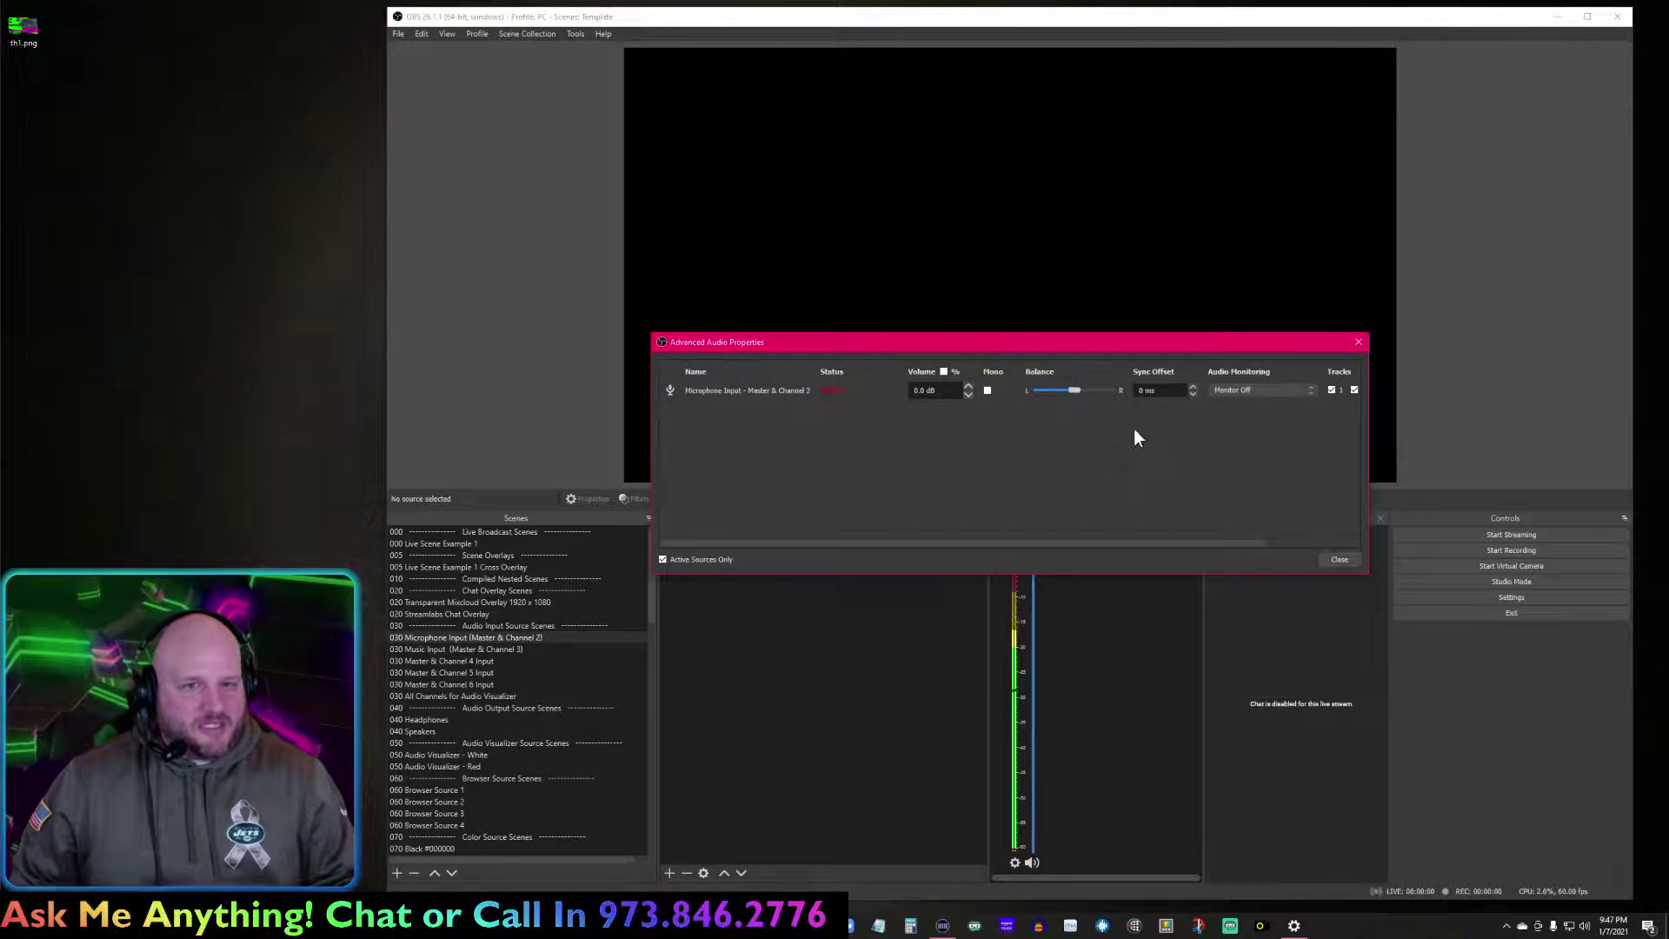
drag(1121, 544, 1234, 542)
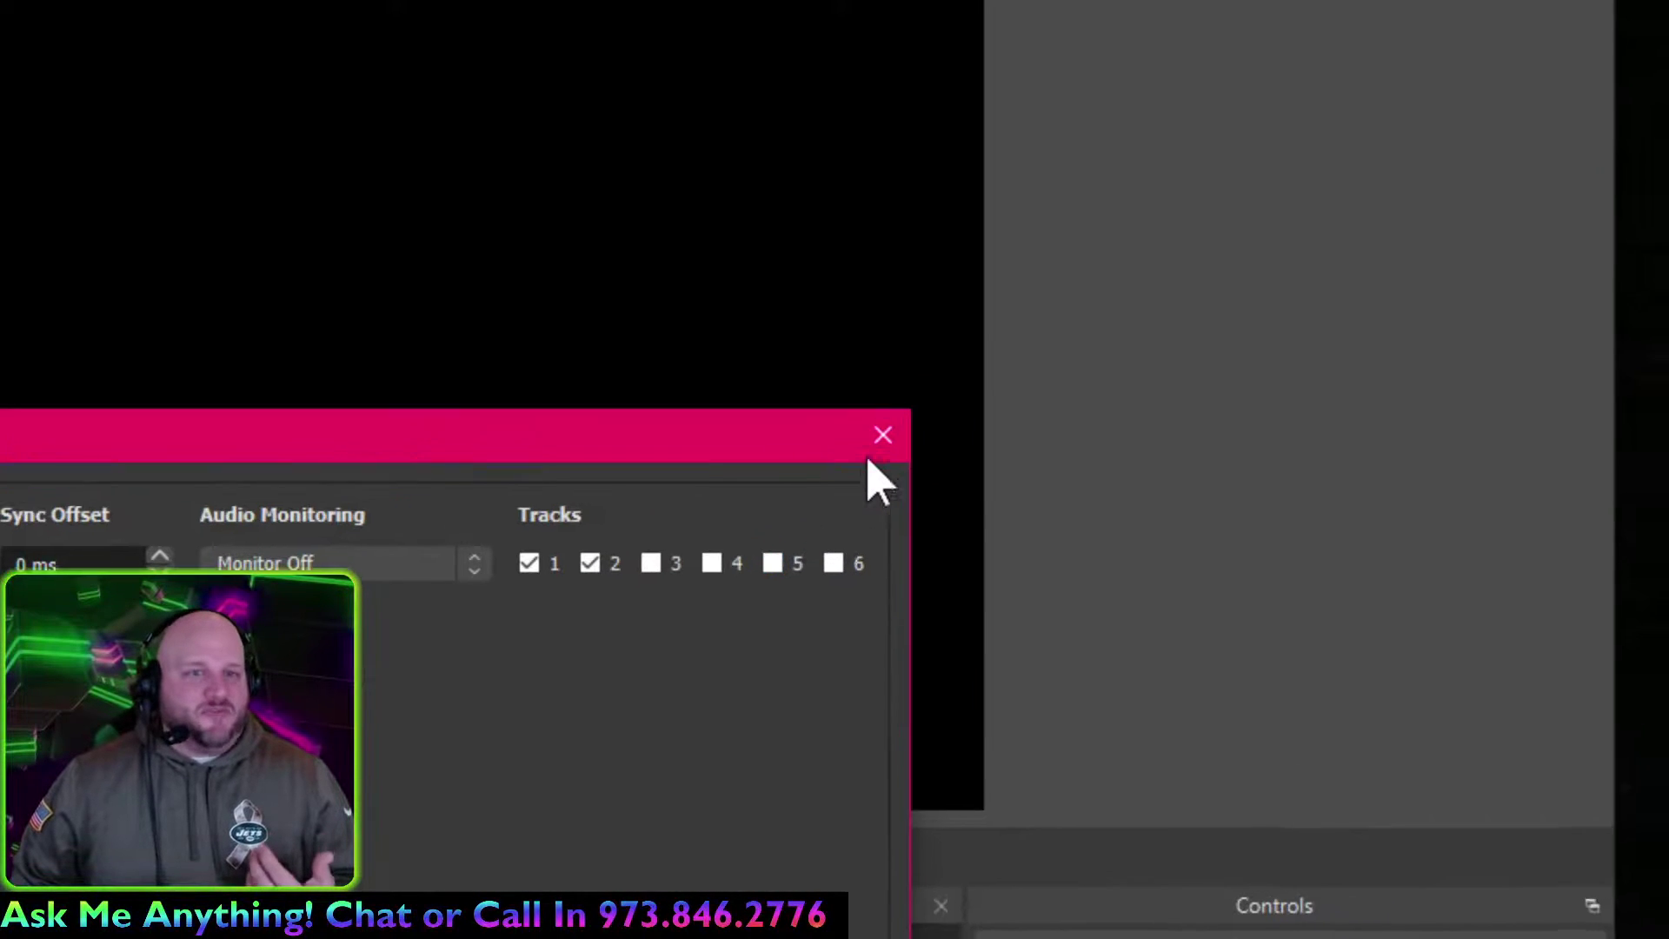
click(884, 431)
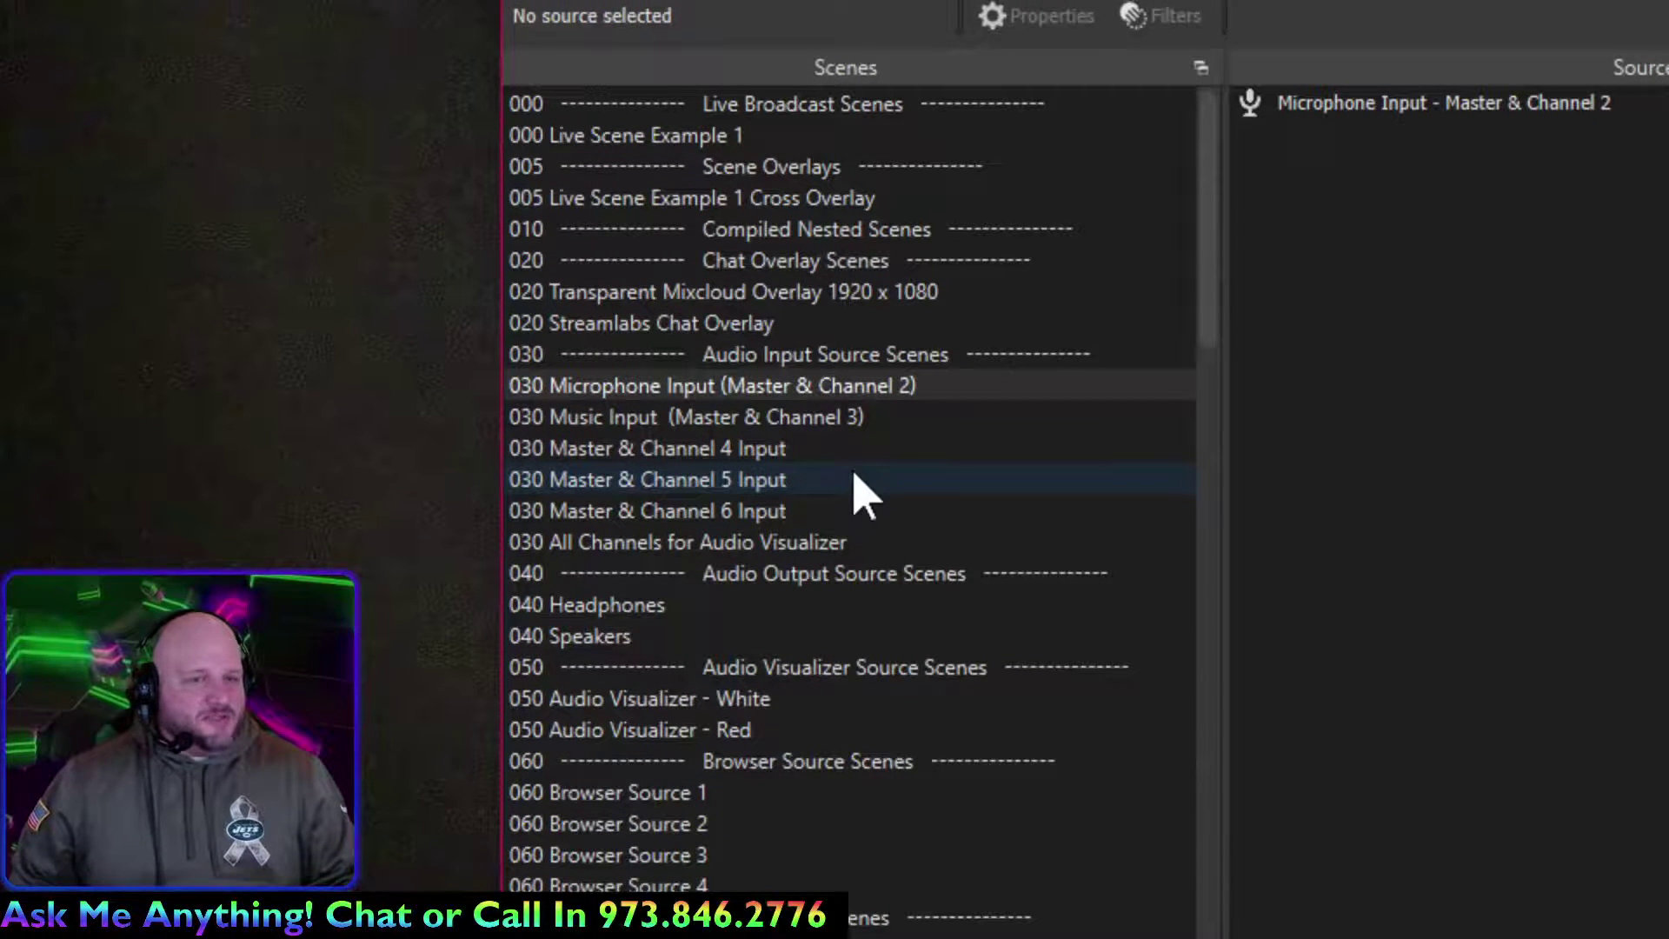
Show the 050 Audio Visualizer - White and Red scenes and the 150 Virtual DJ Video No Filters scene.
click(821, 483)
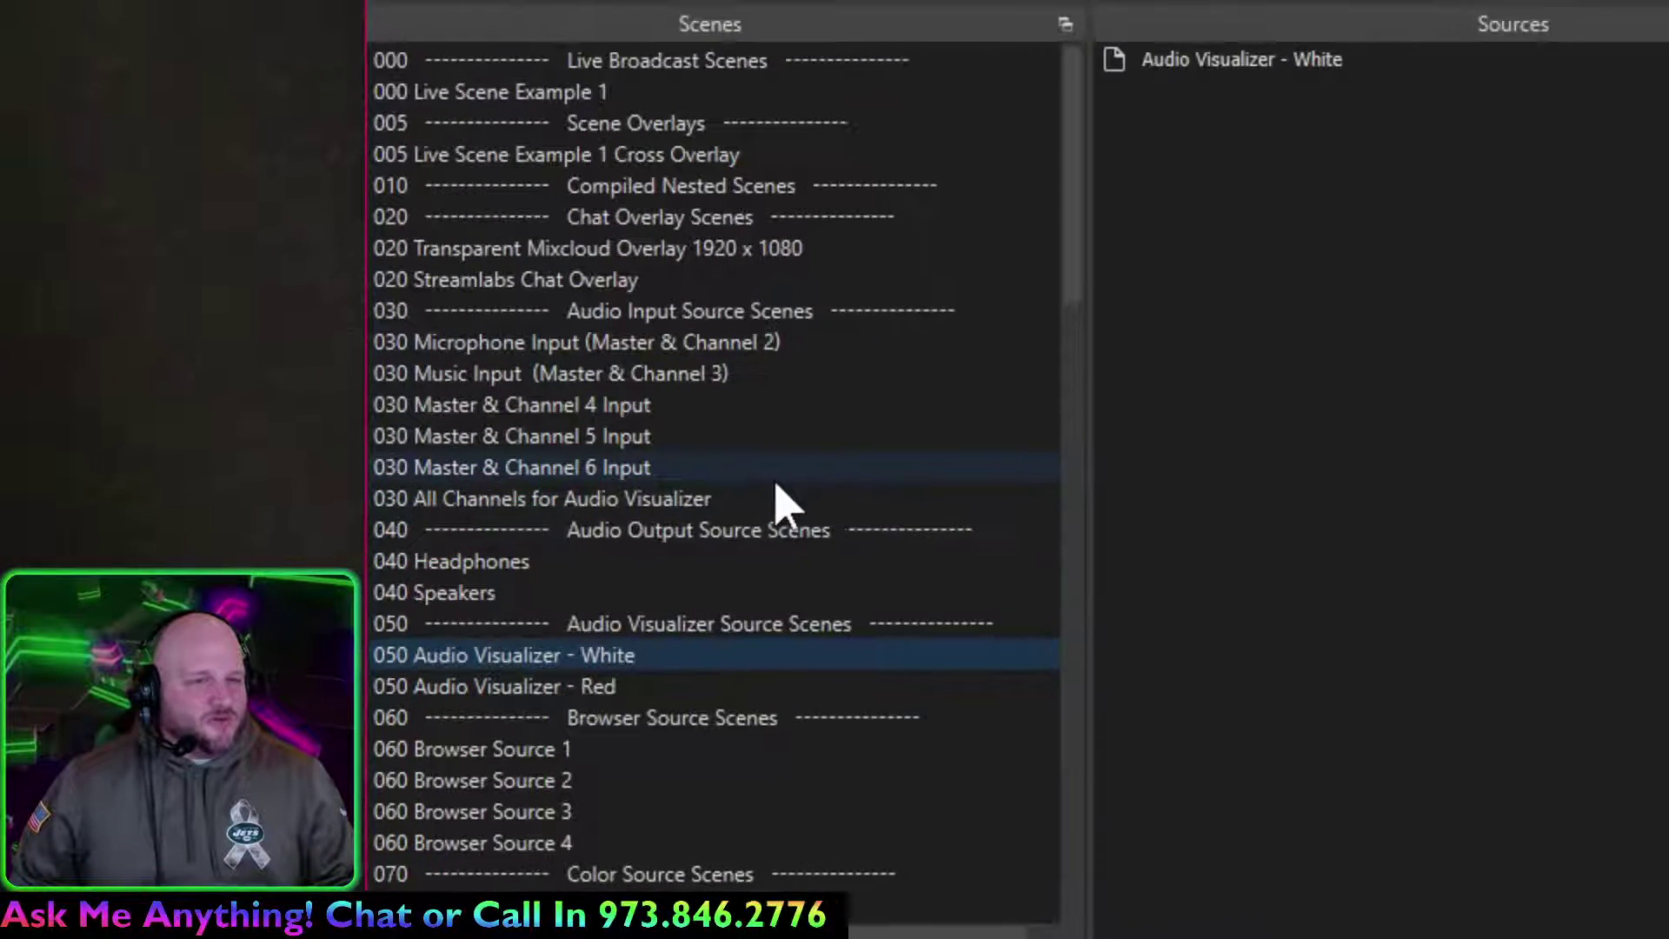
click(626, 686)
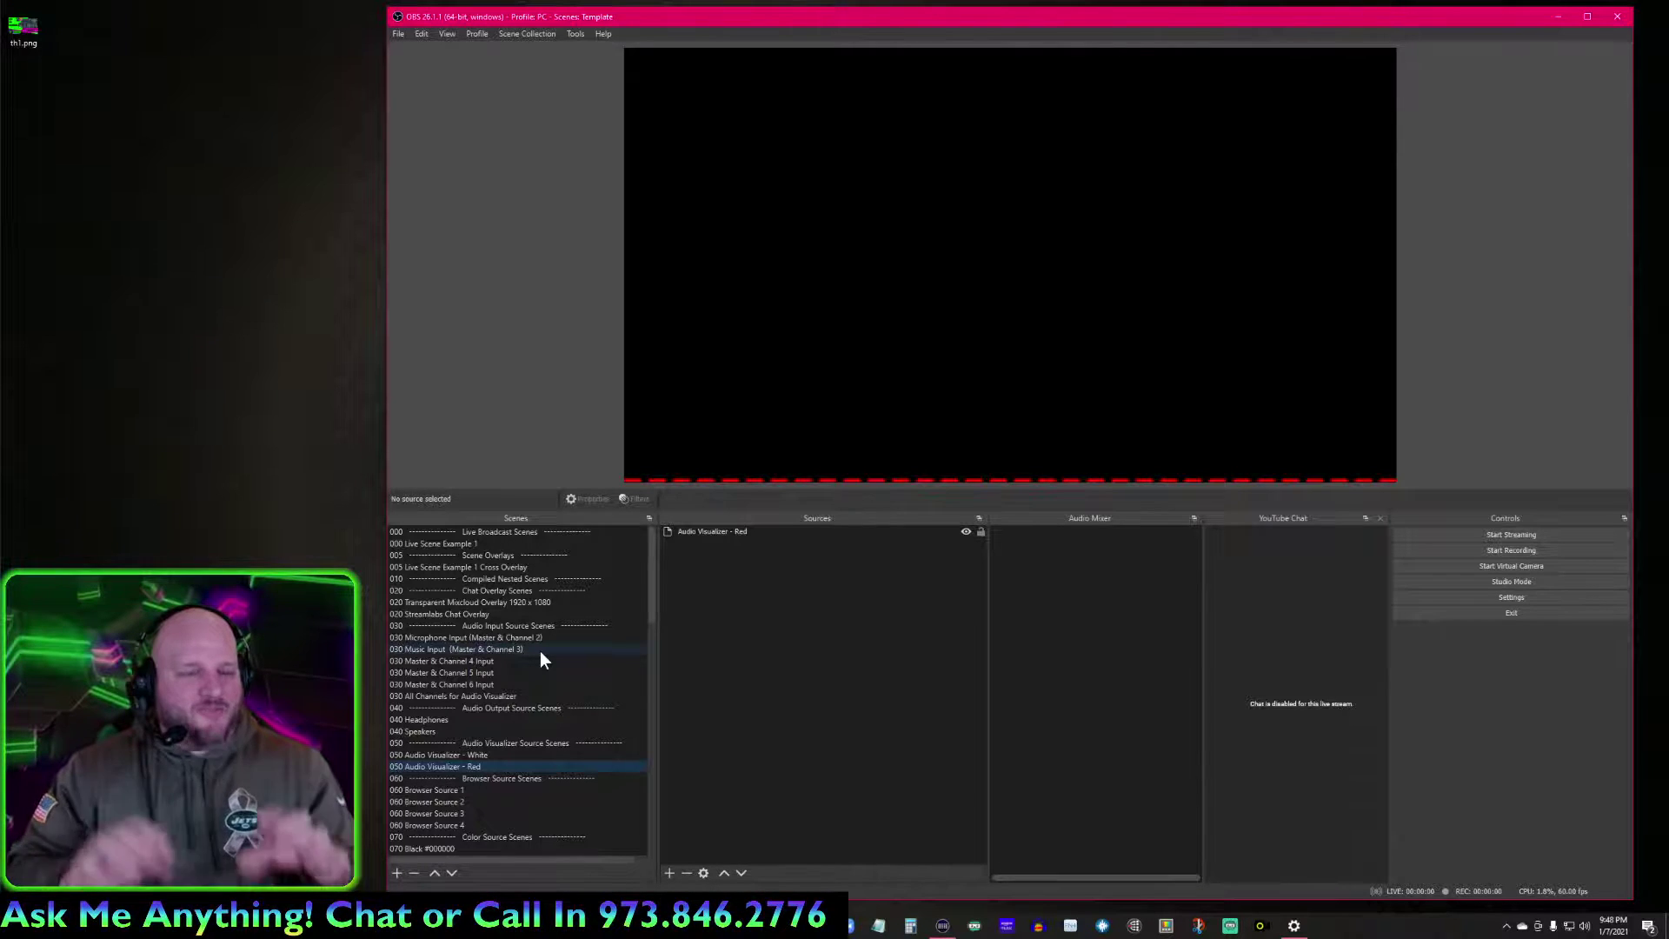
scroll(530, 712, down, 10)
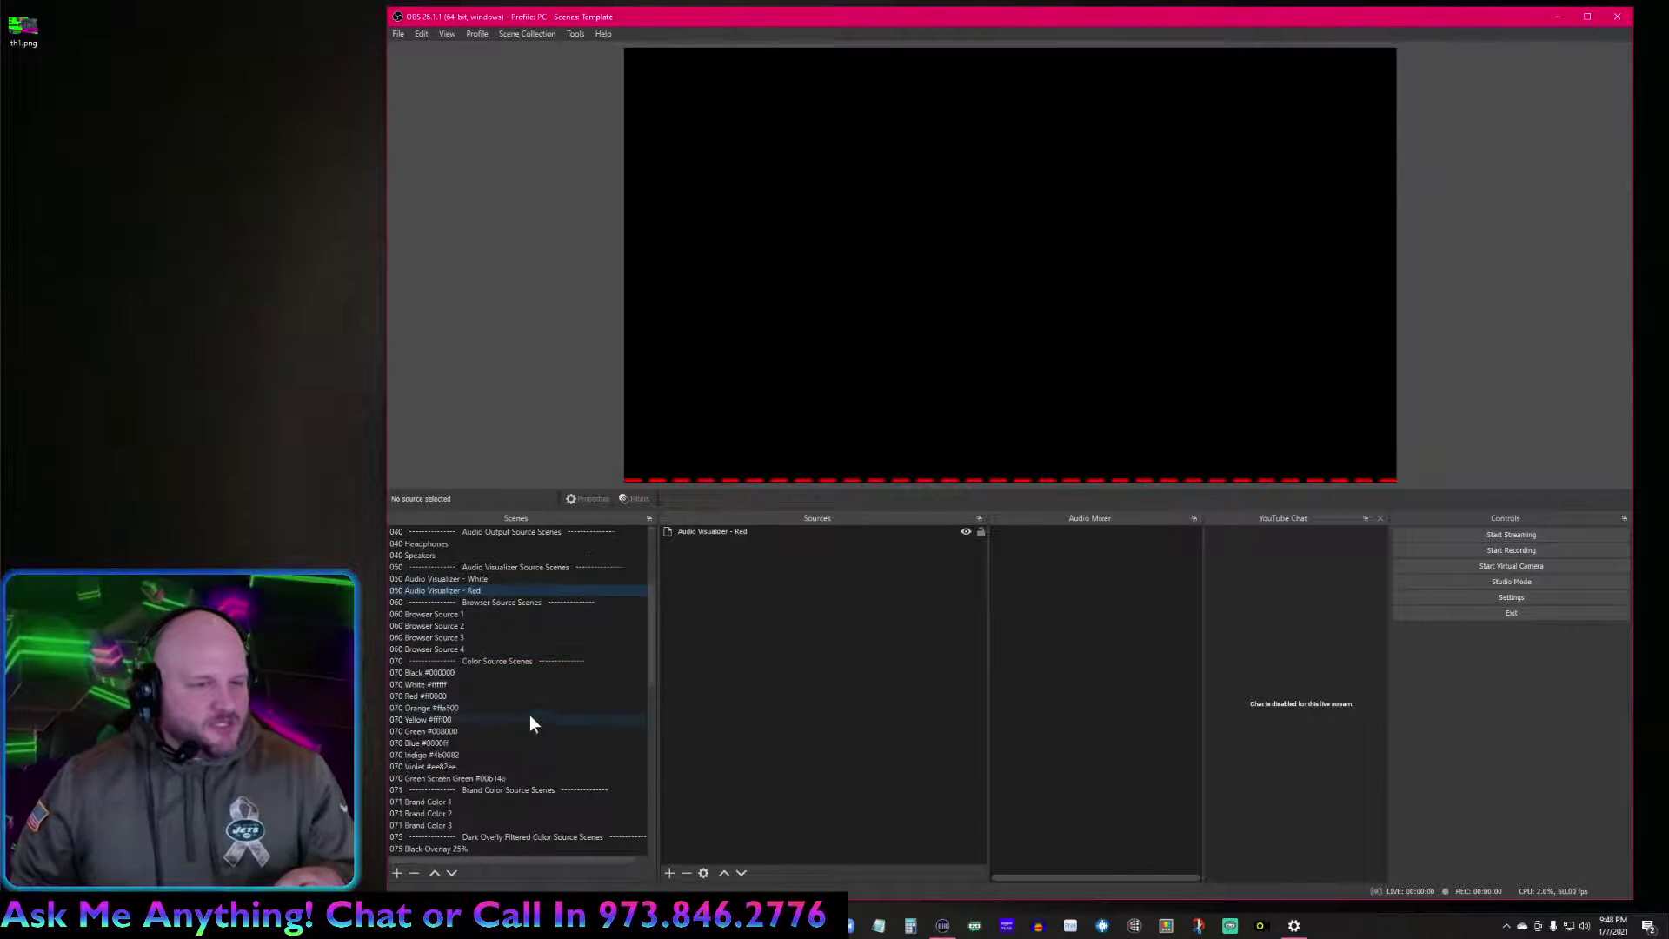
scroll(525, 756, down, 3)
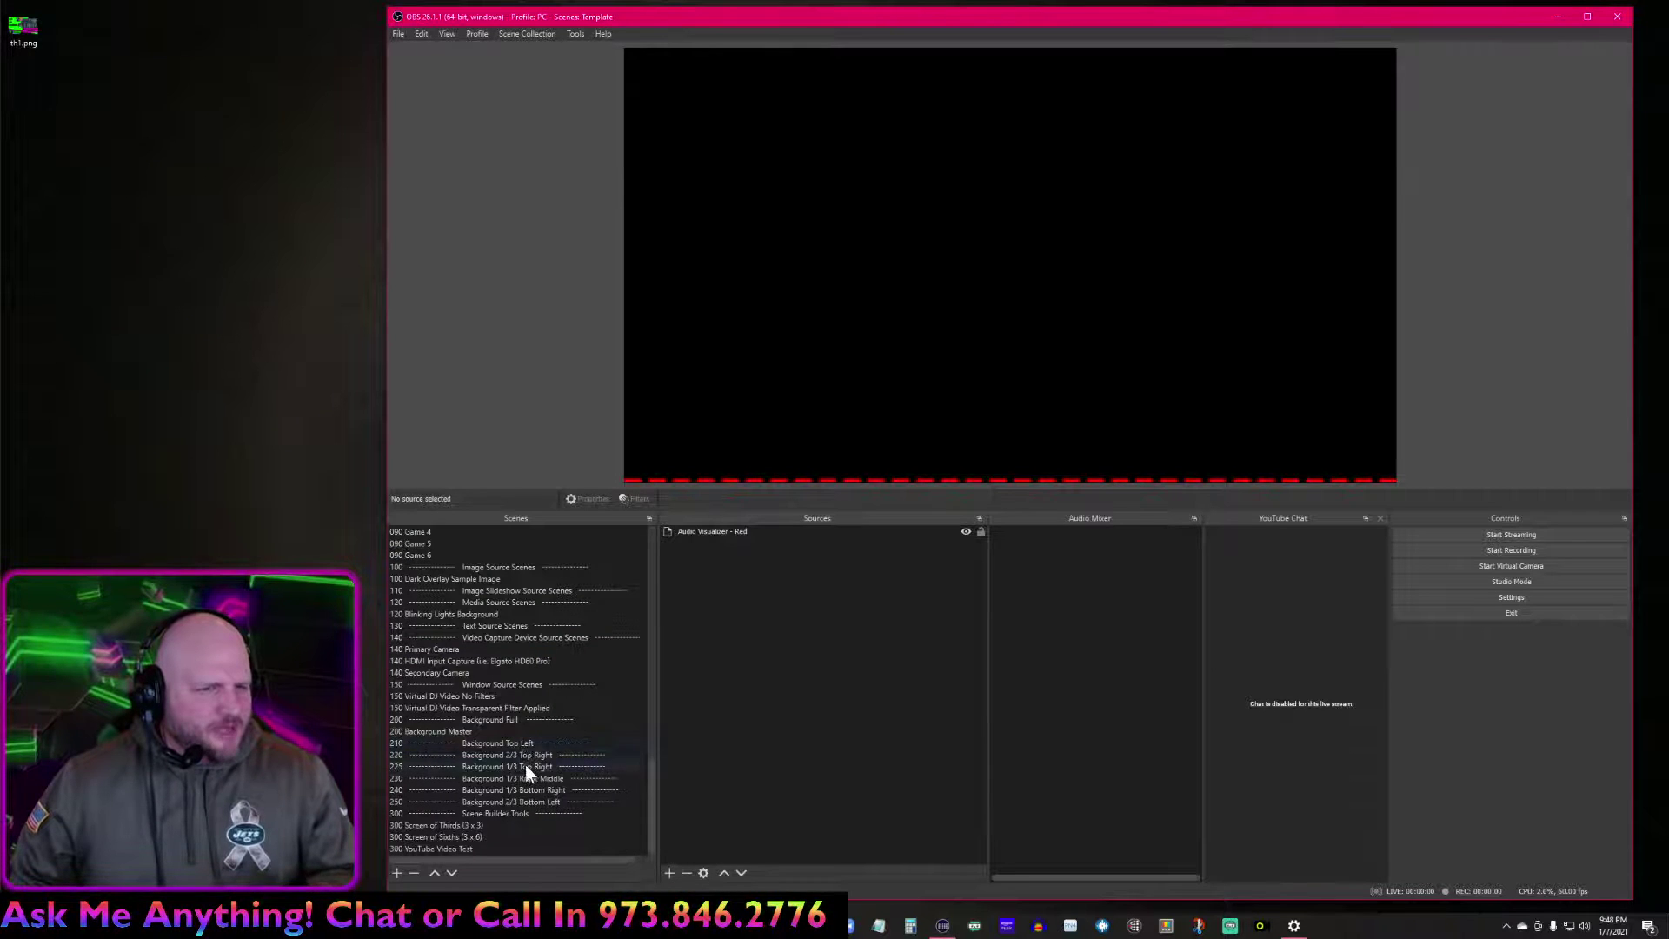
click(511, 696)
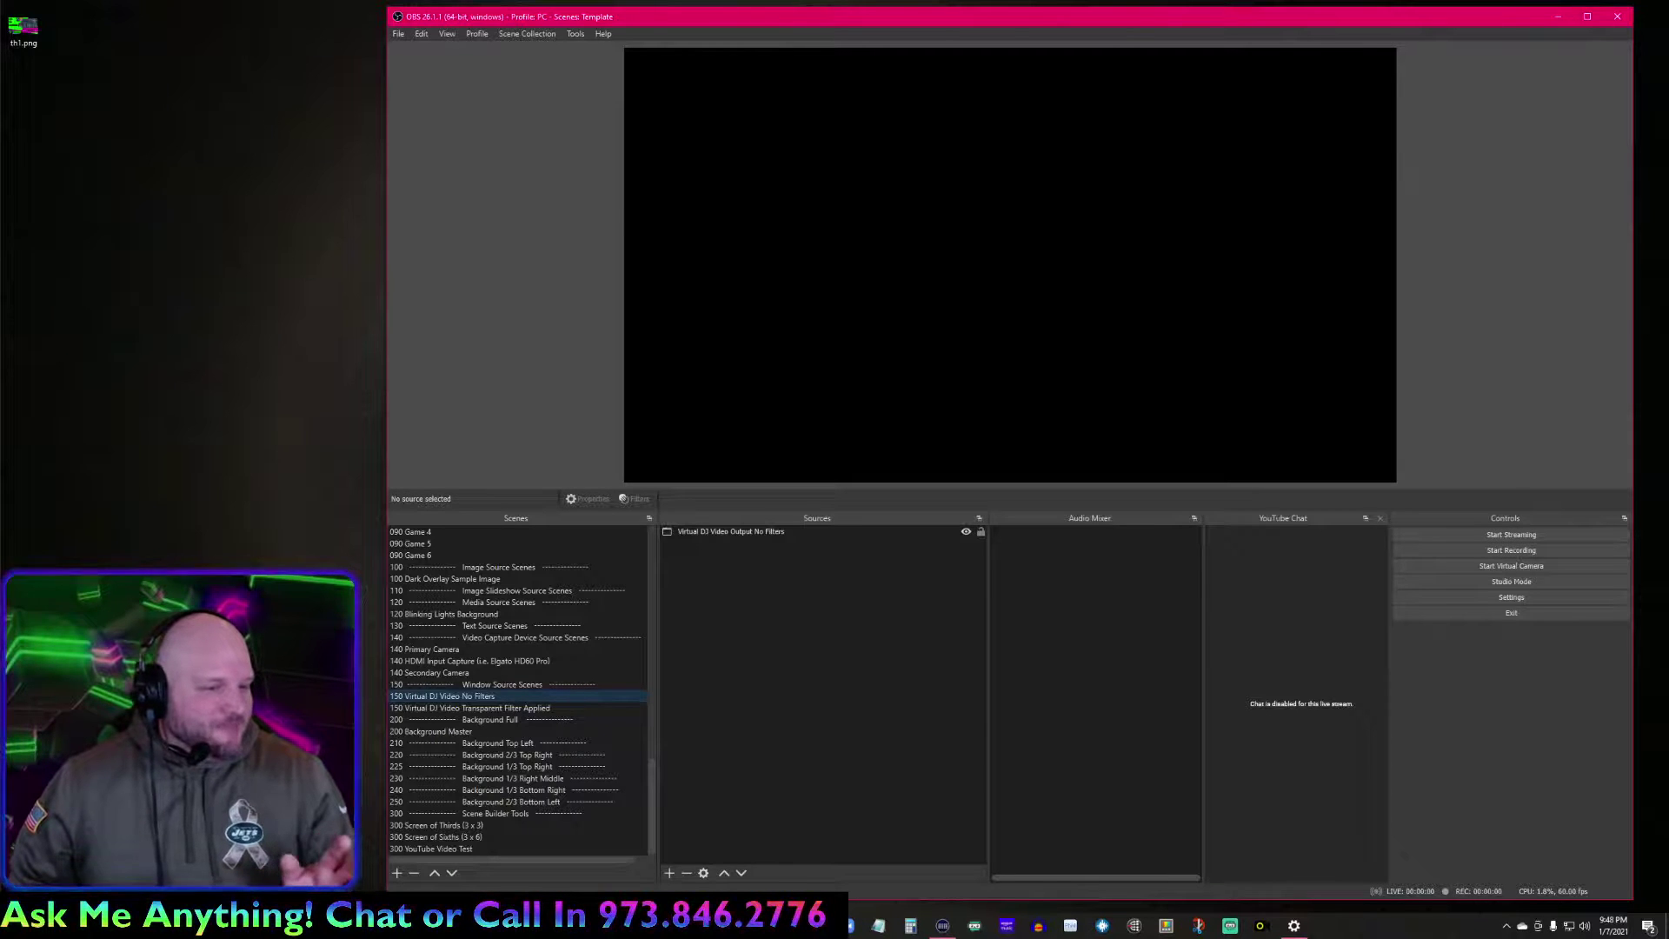
Switch to VirtualDJ and change its skin layout to 2 Deck Video & 2 Deck small.
key(alt+Tab)
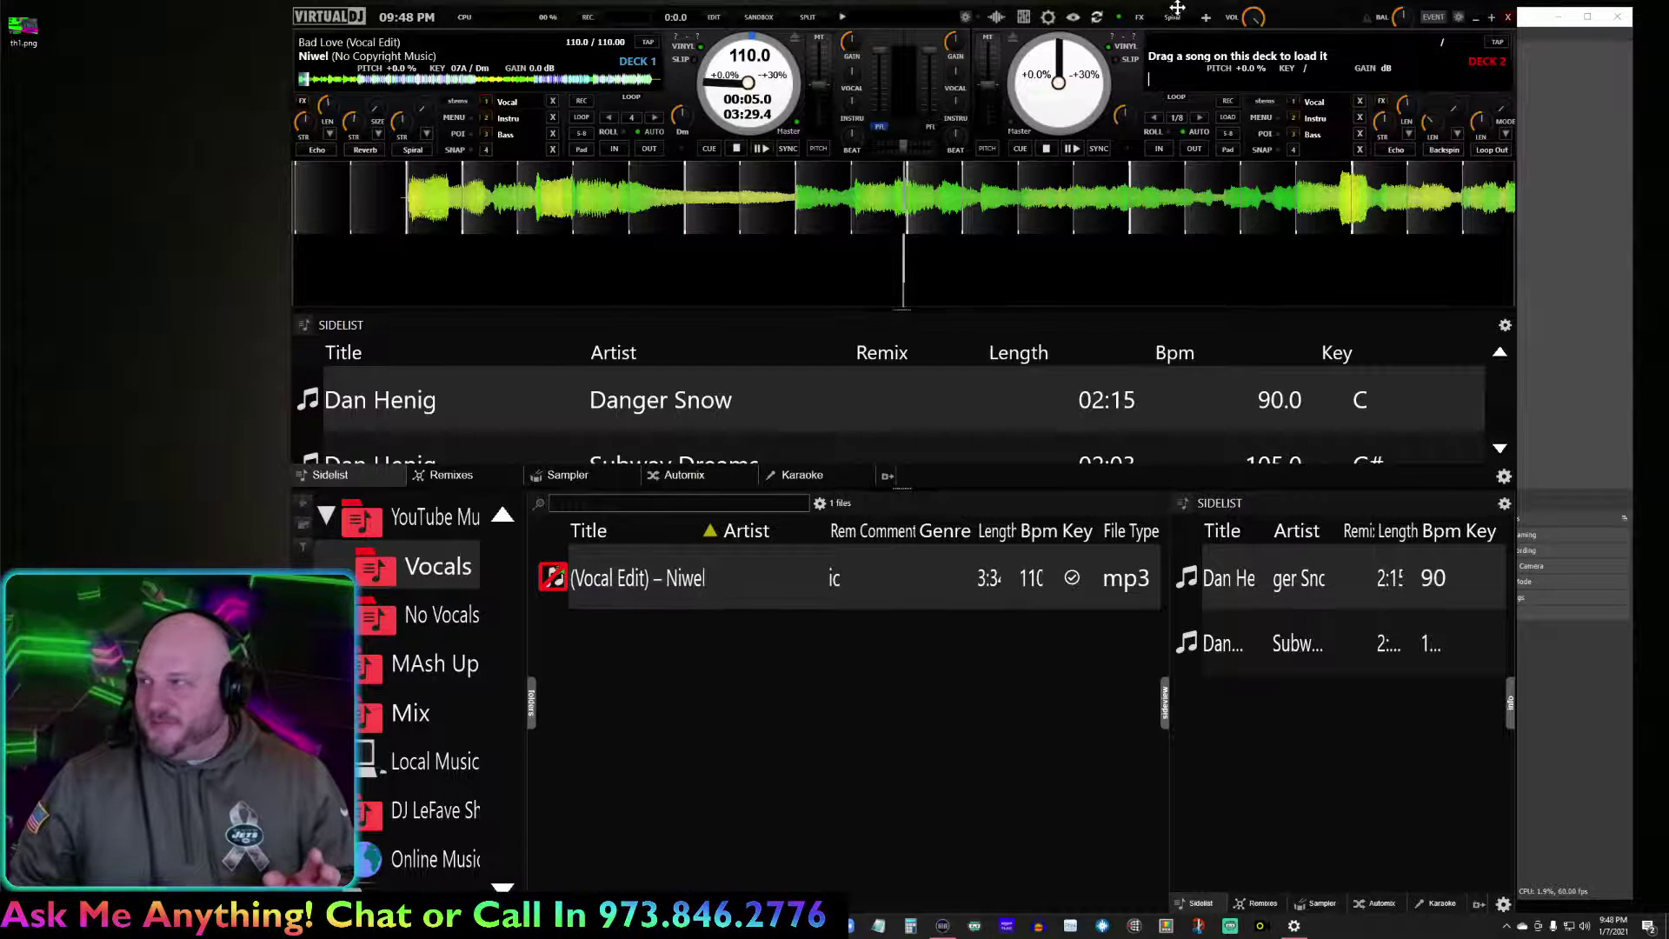
click(1072, 16)
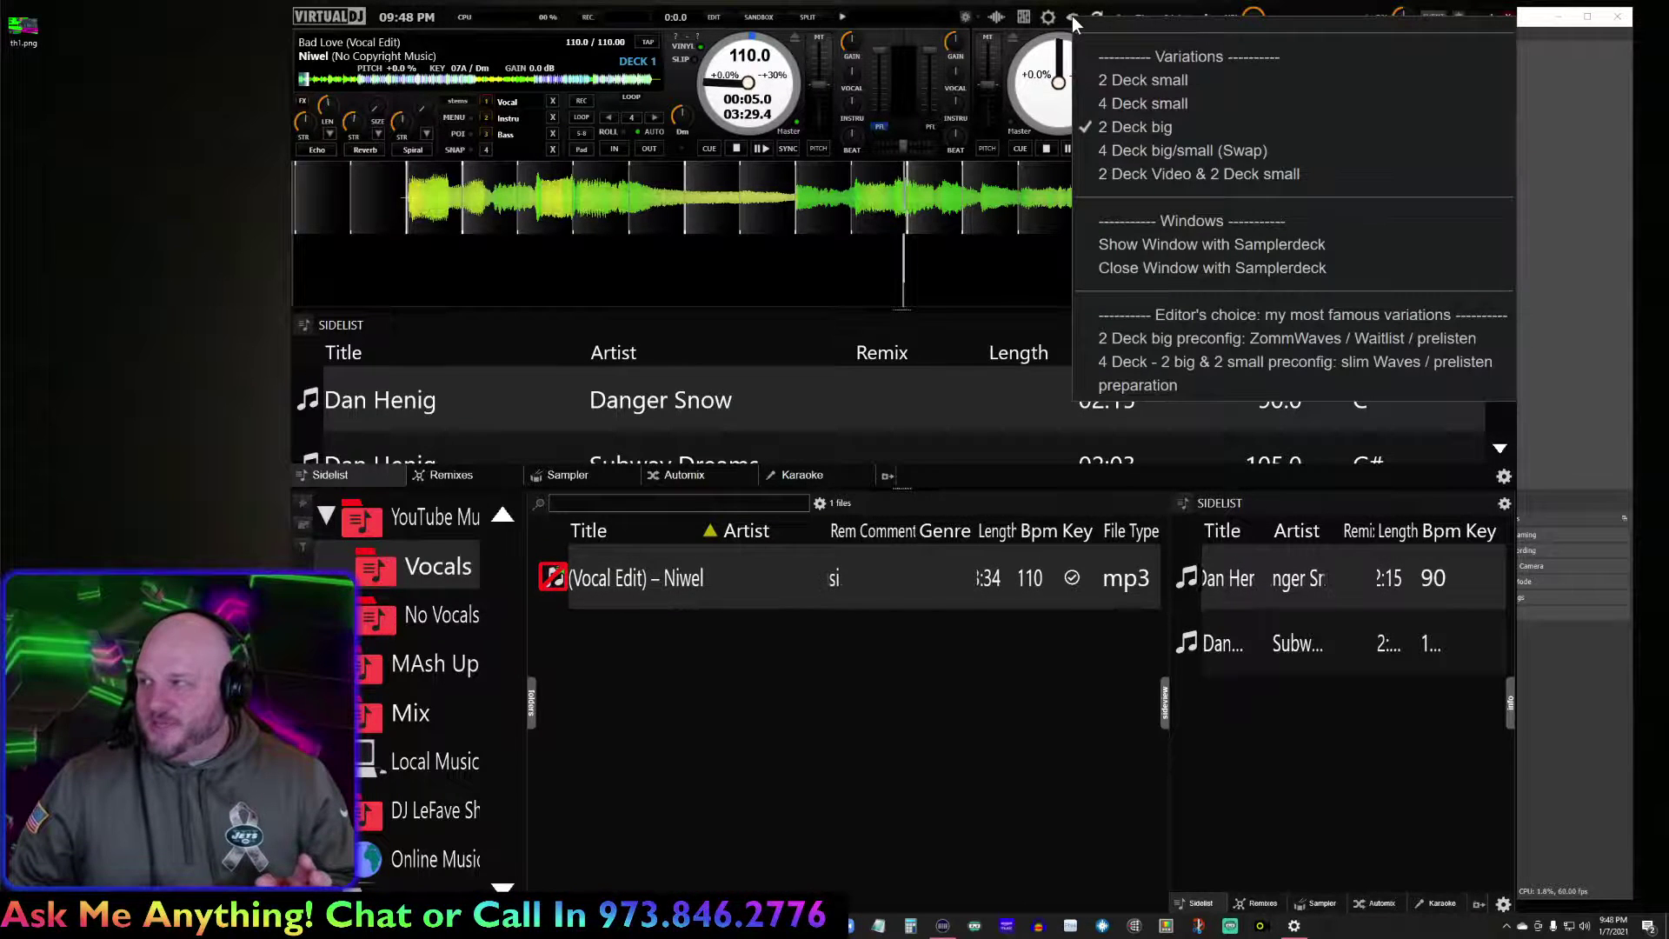
click(1130, 174)
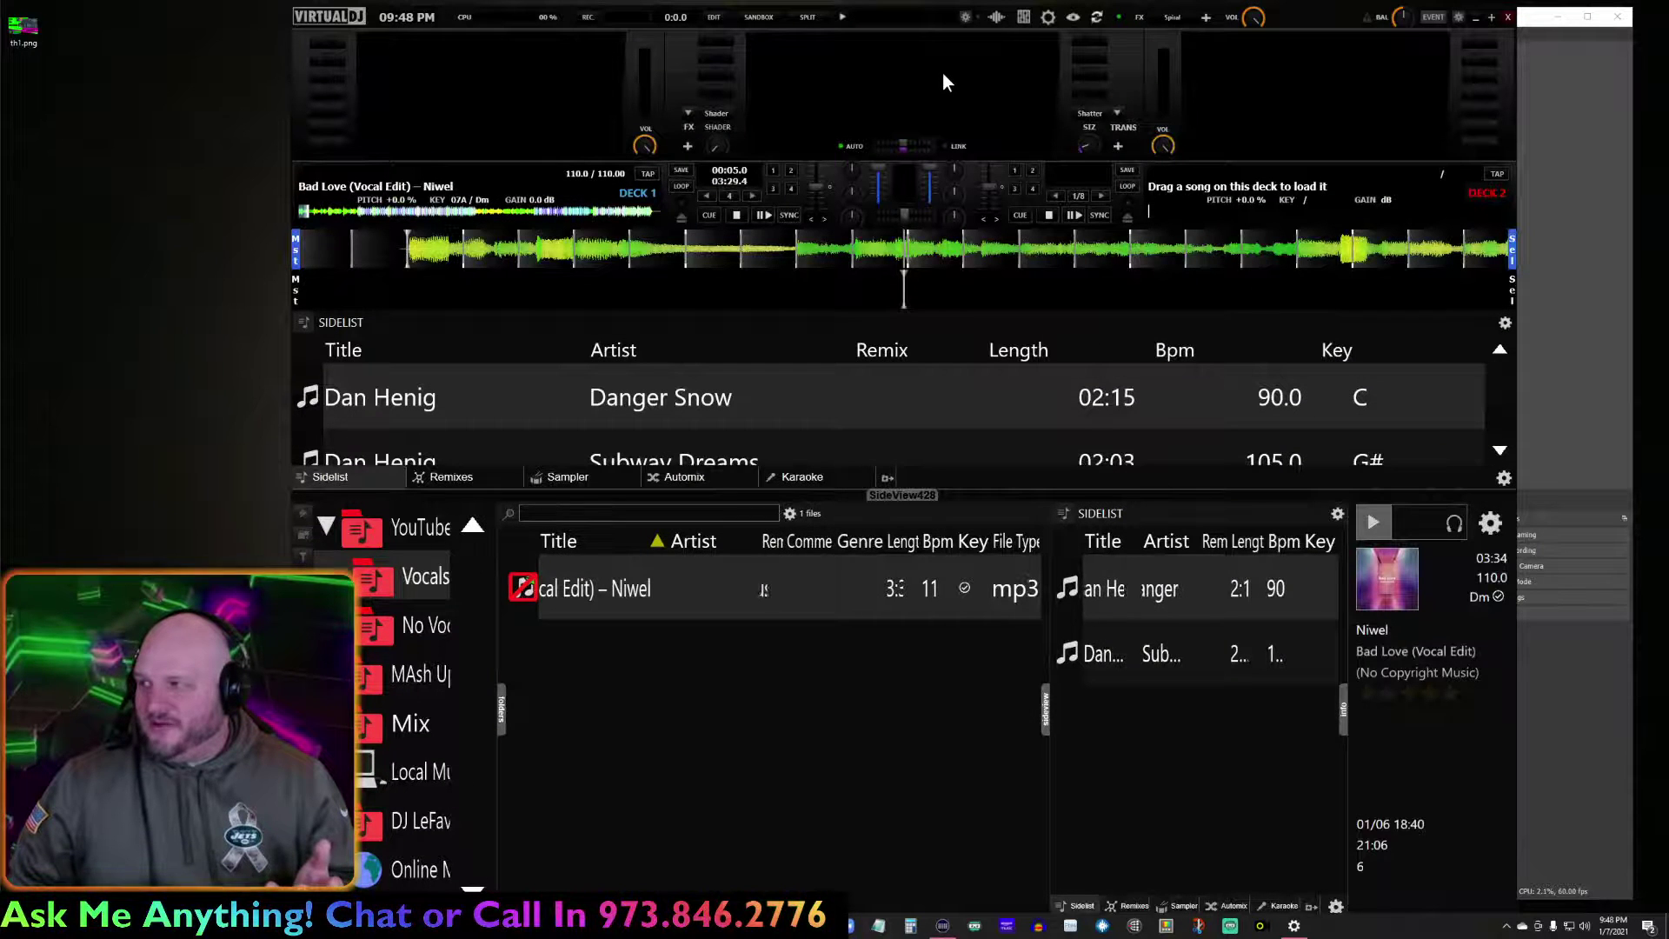
Turn on the Shader master video effect, enlarge its position to fill the whole video output, and return to OBS.
mouse_move(743, 113)
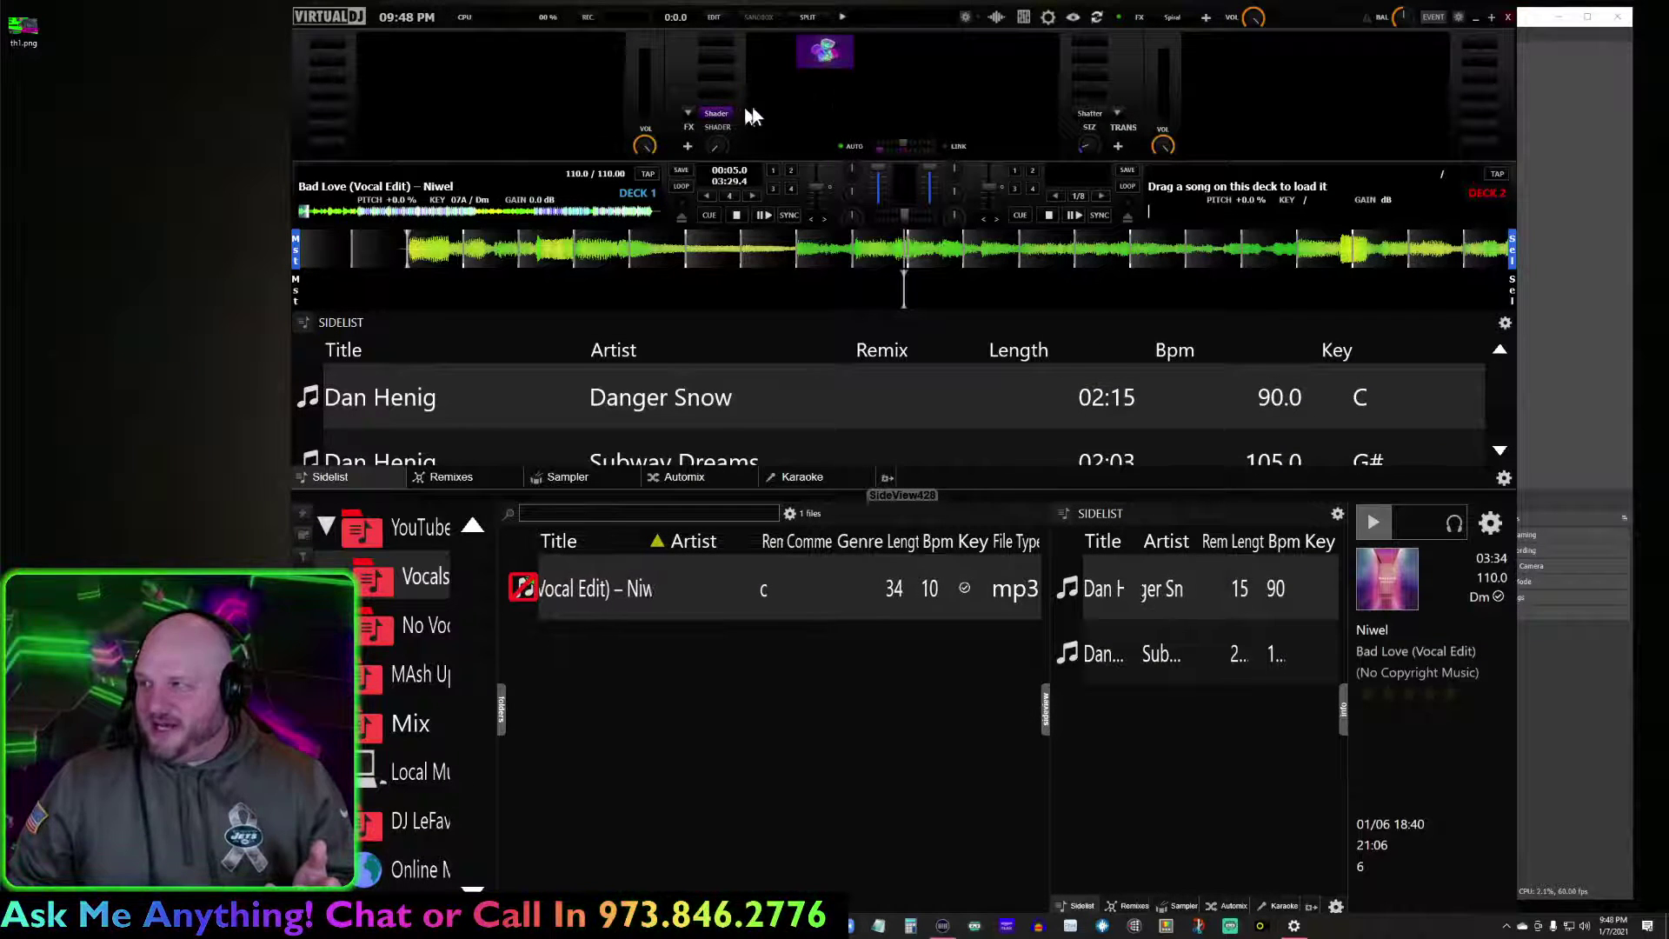
click(698, 124)
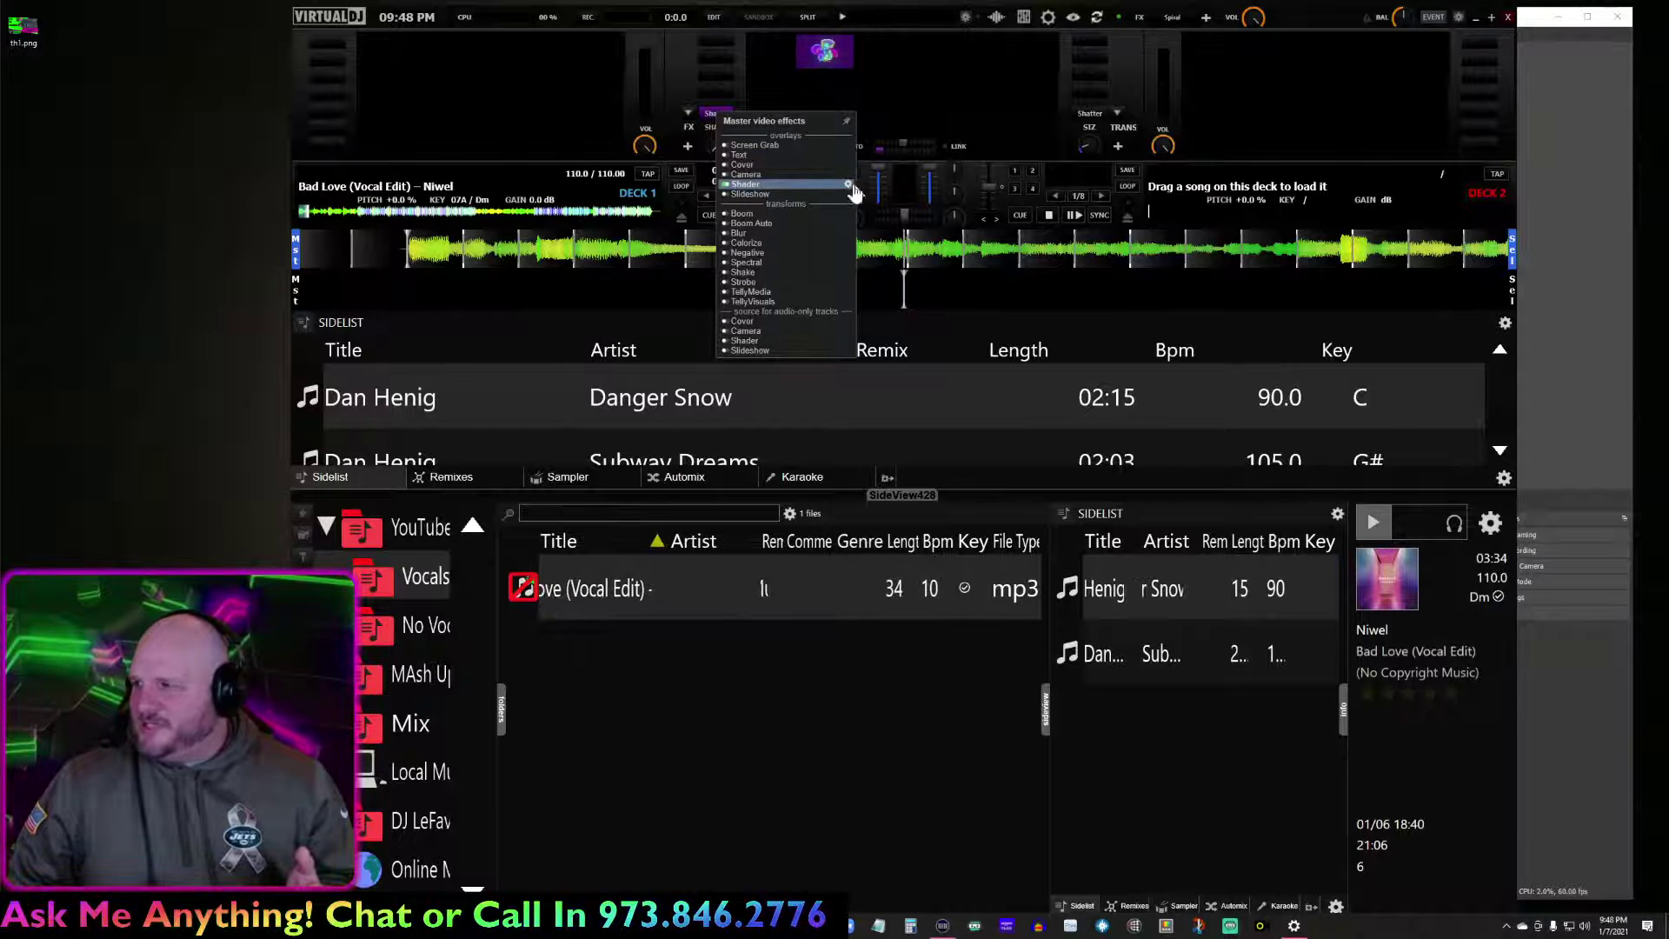
click(848, 185)
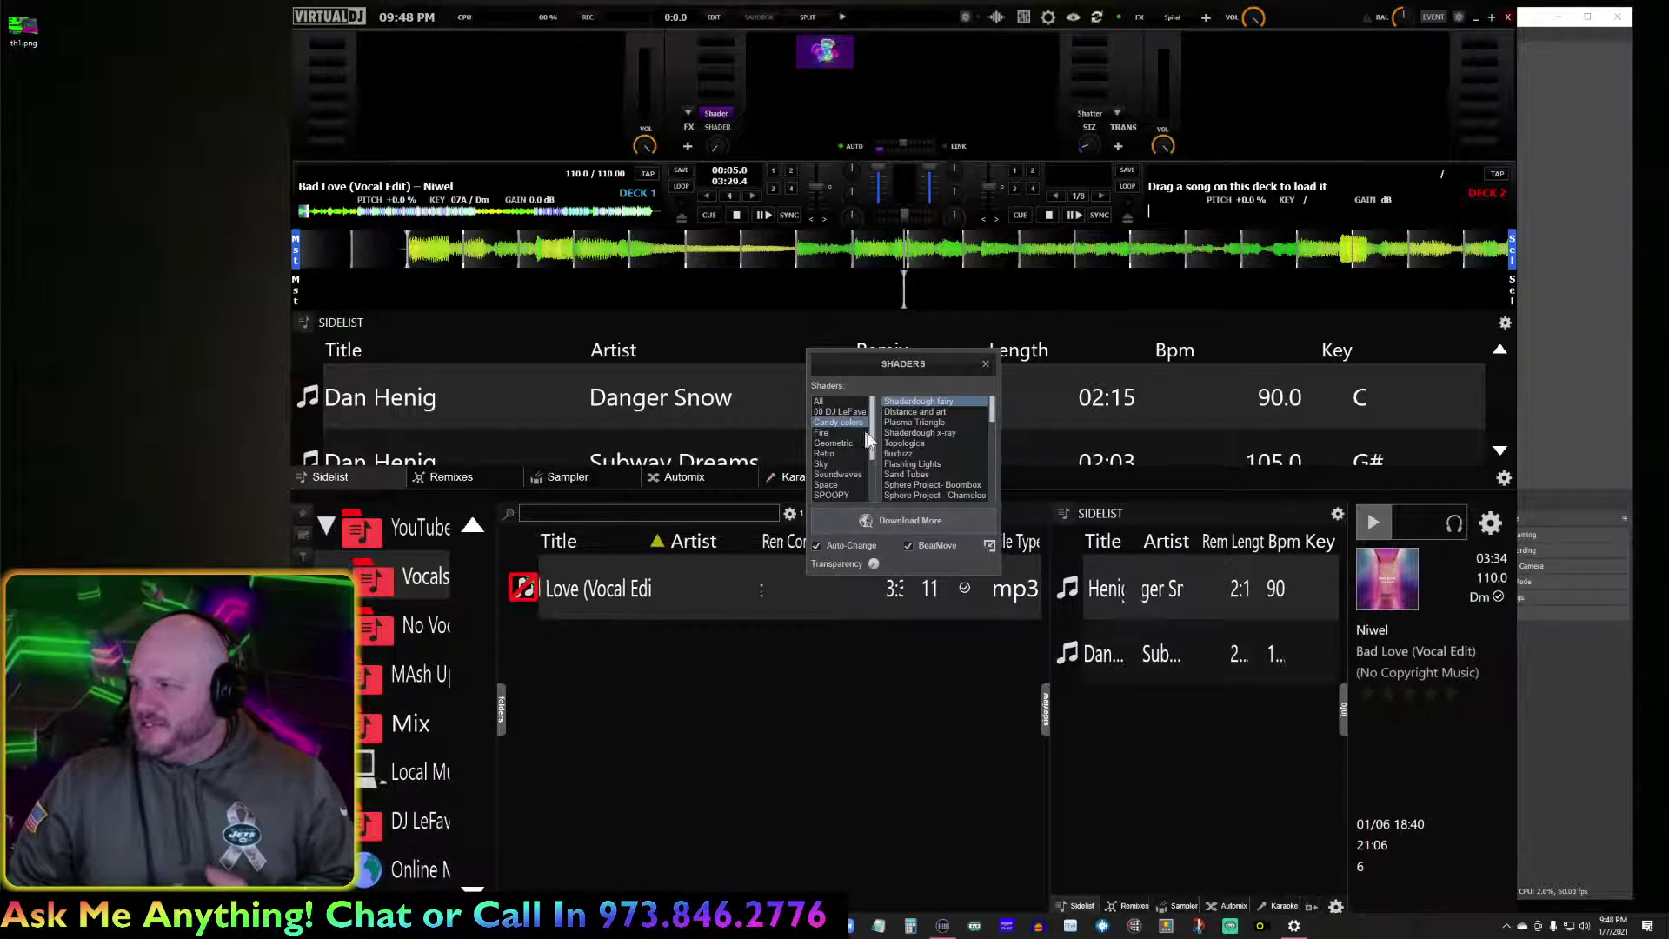
click(989, 545)
drag(876, 459, 963, 505)
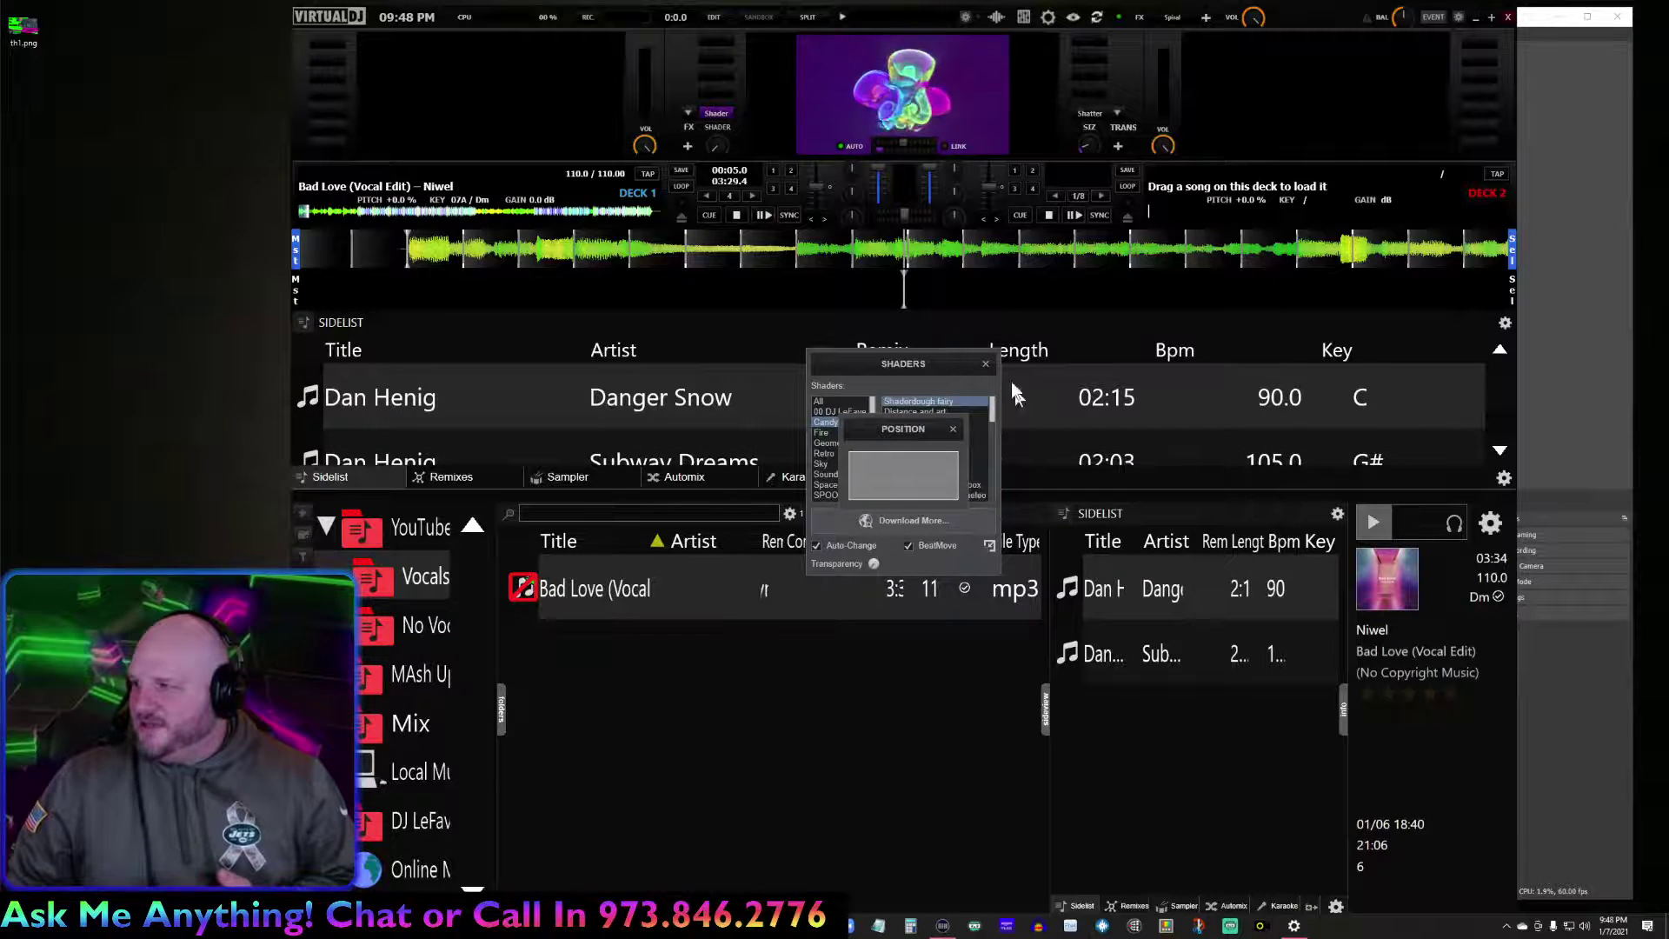
click(986, 363)
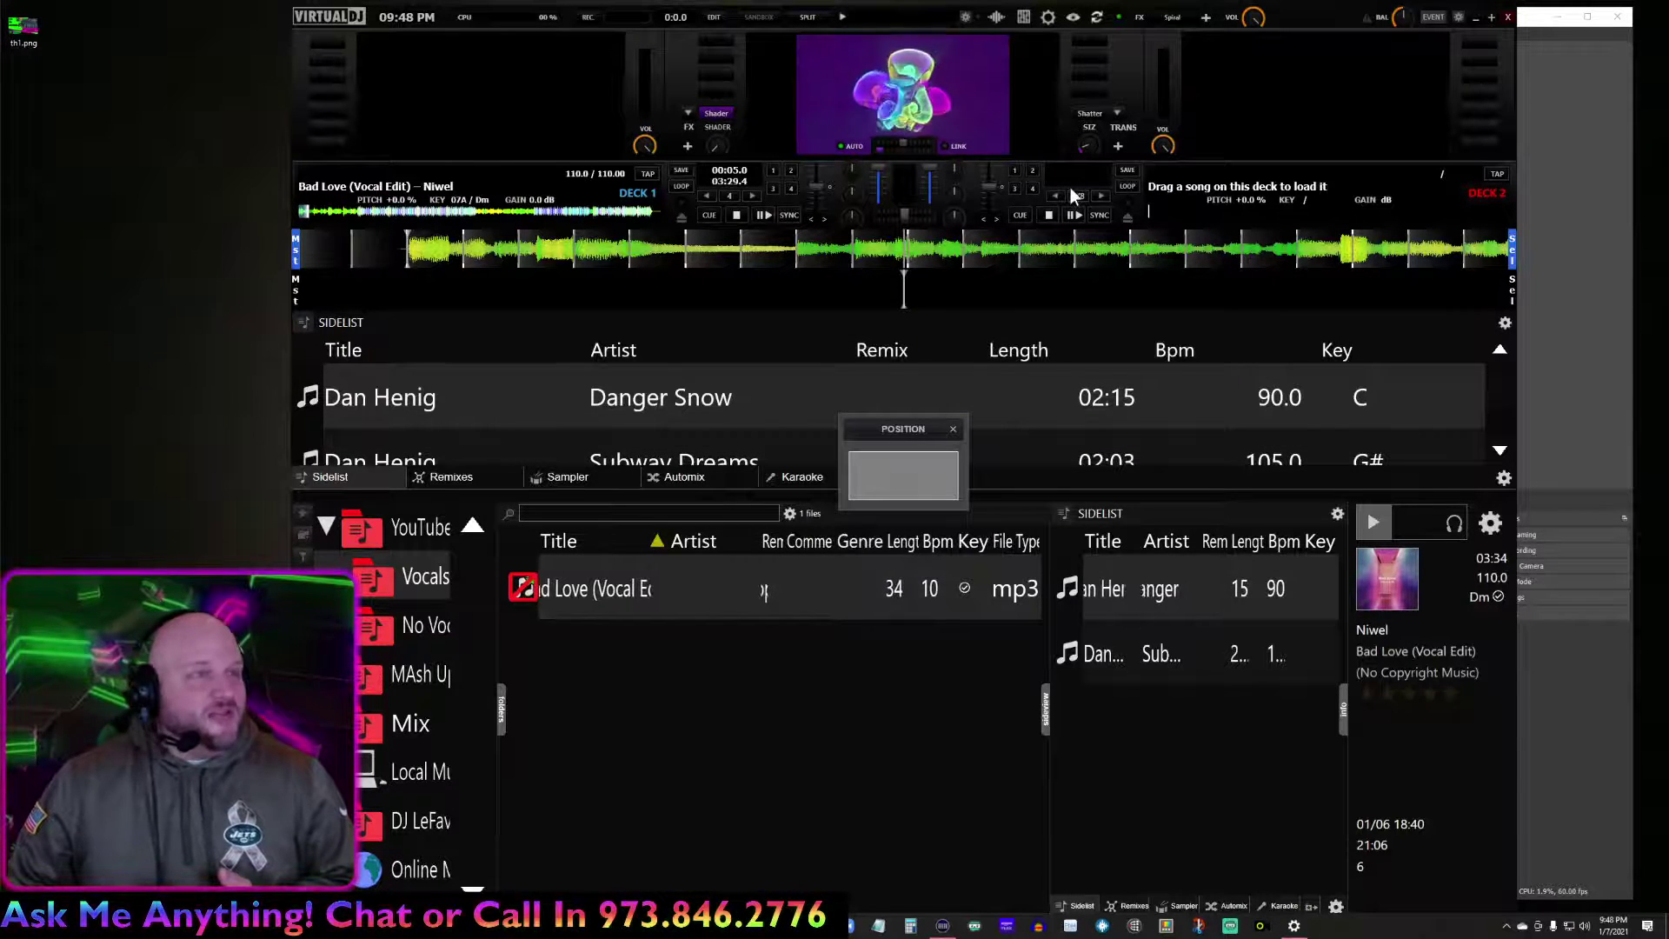
click(1478, 18)
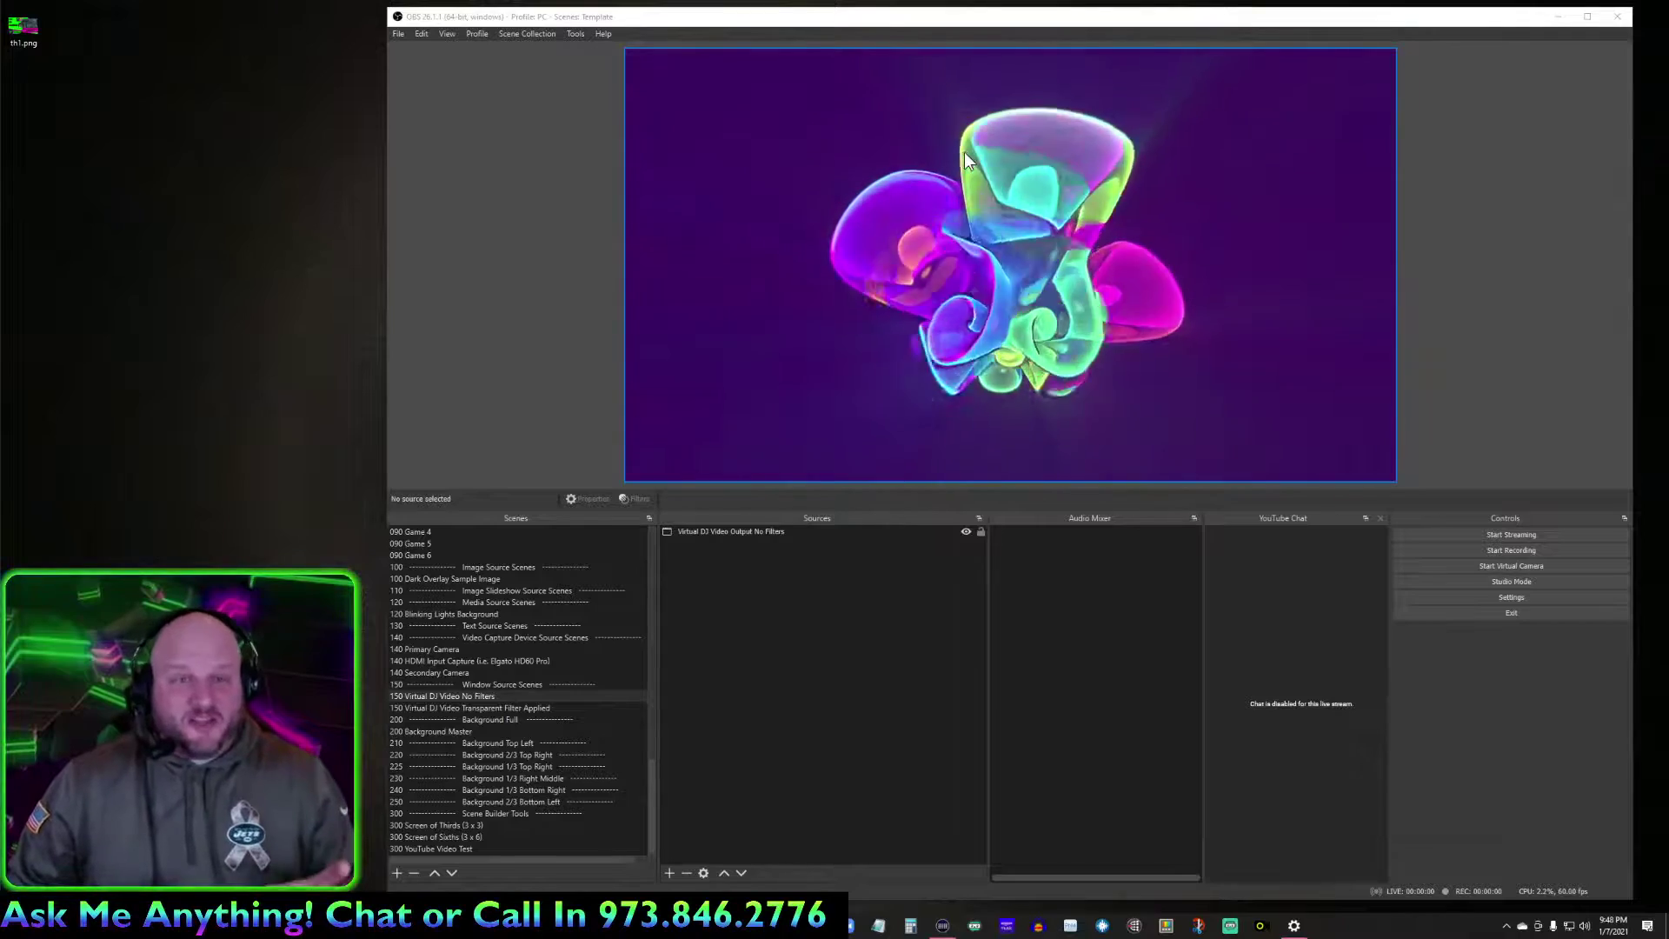
Inspect the window capture settings in the Virtual DJ Video Output No Filters source's properties and cancel any changes.
right_click(761, 534)
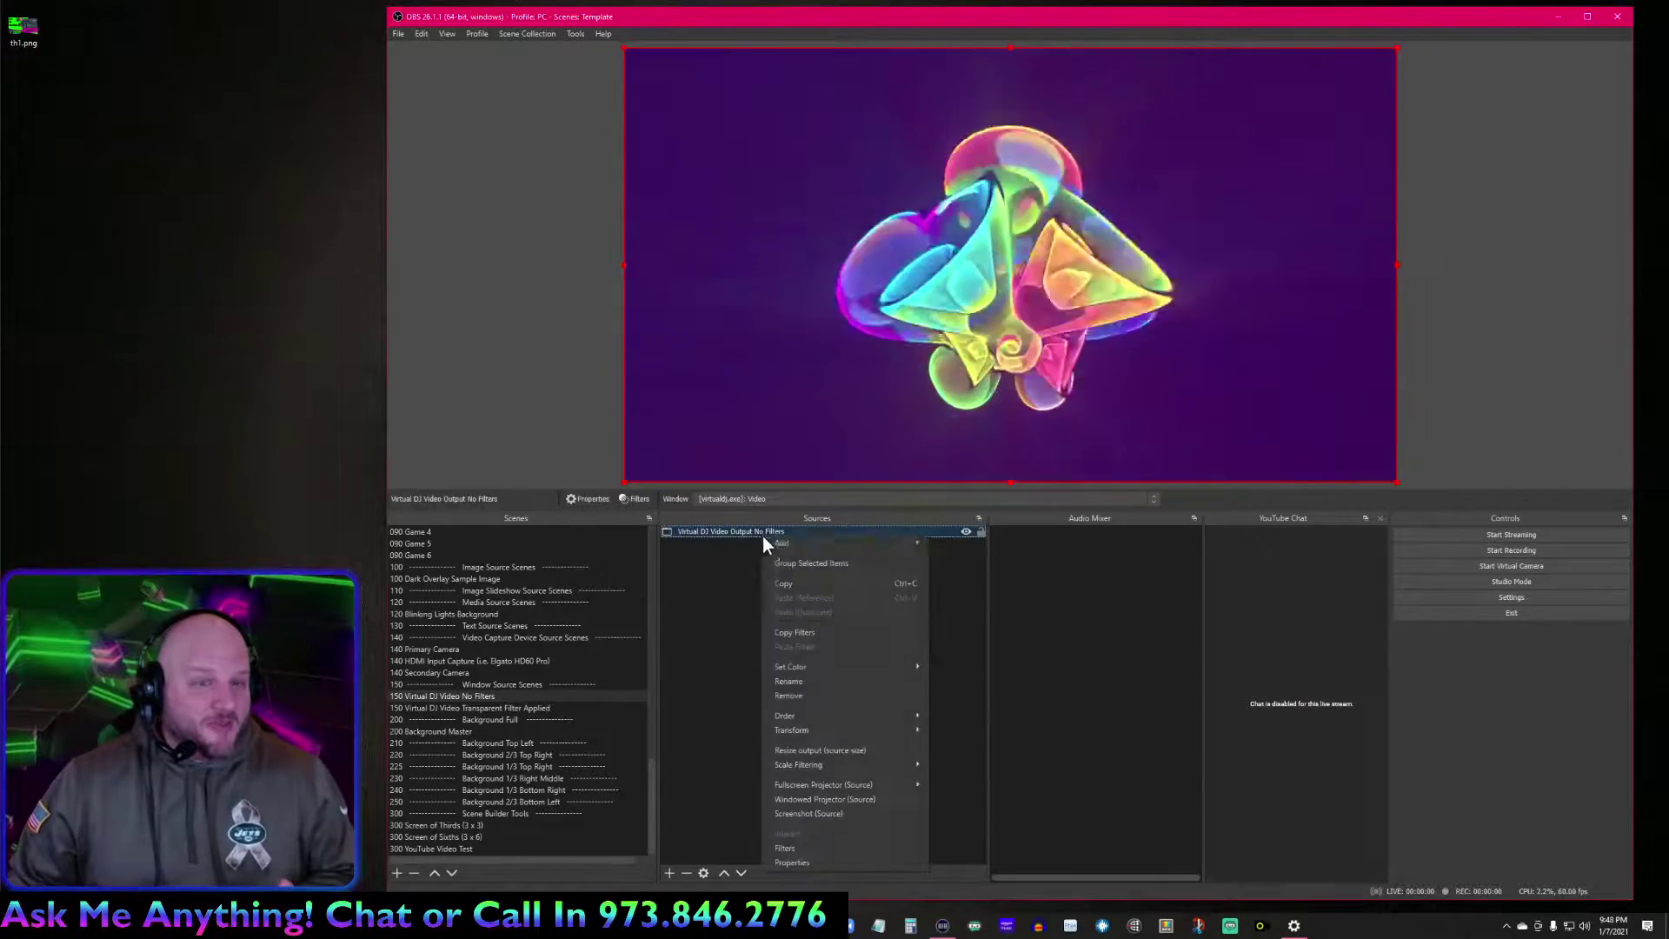
click(792, 863)
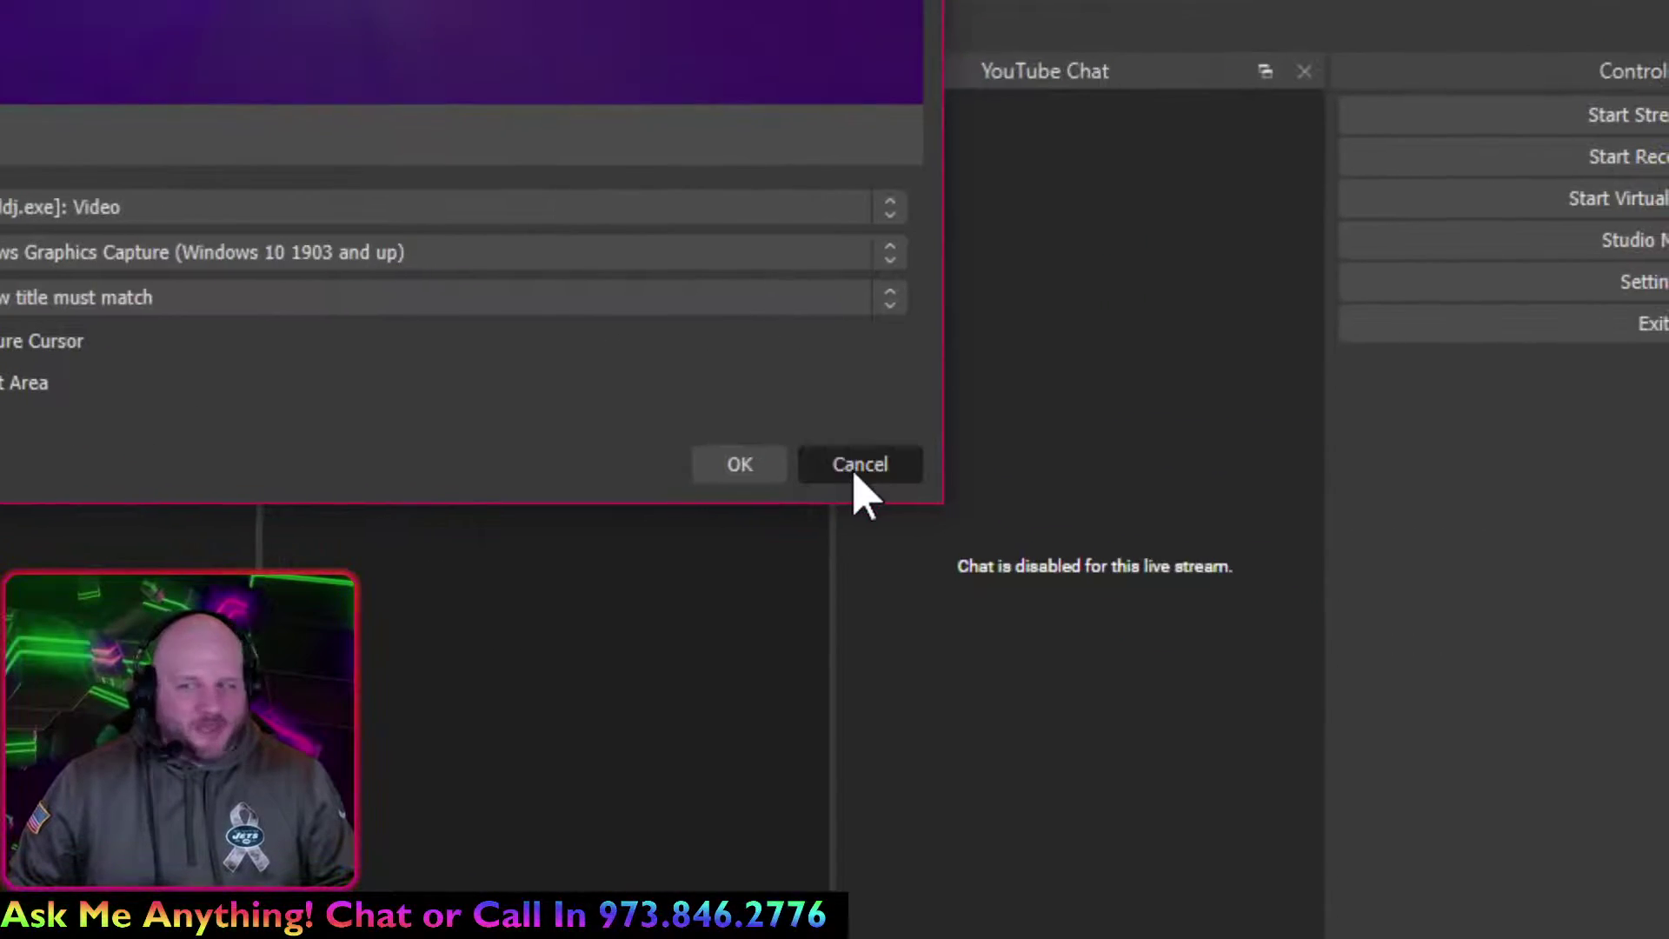
click(855, 478)
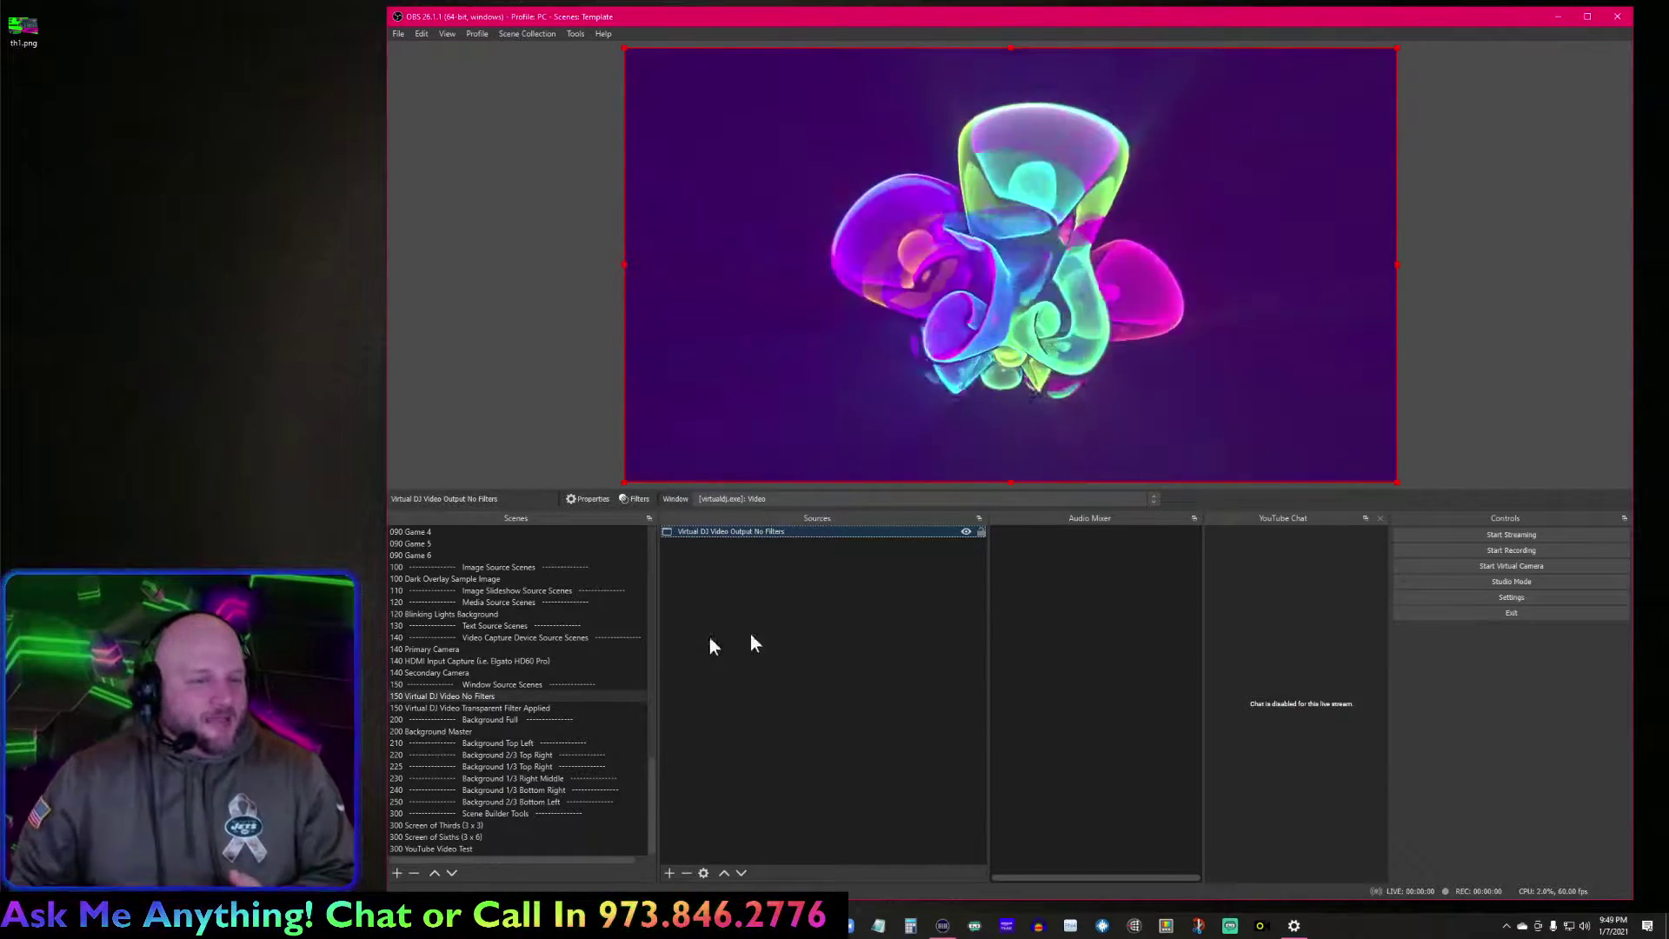
Show the 300 YouTube Video Test scene, mute the YouTube Video Test 1 audio, and select the tutorial link text in the preview.
click(498, 684)
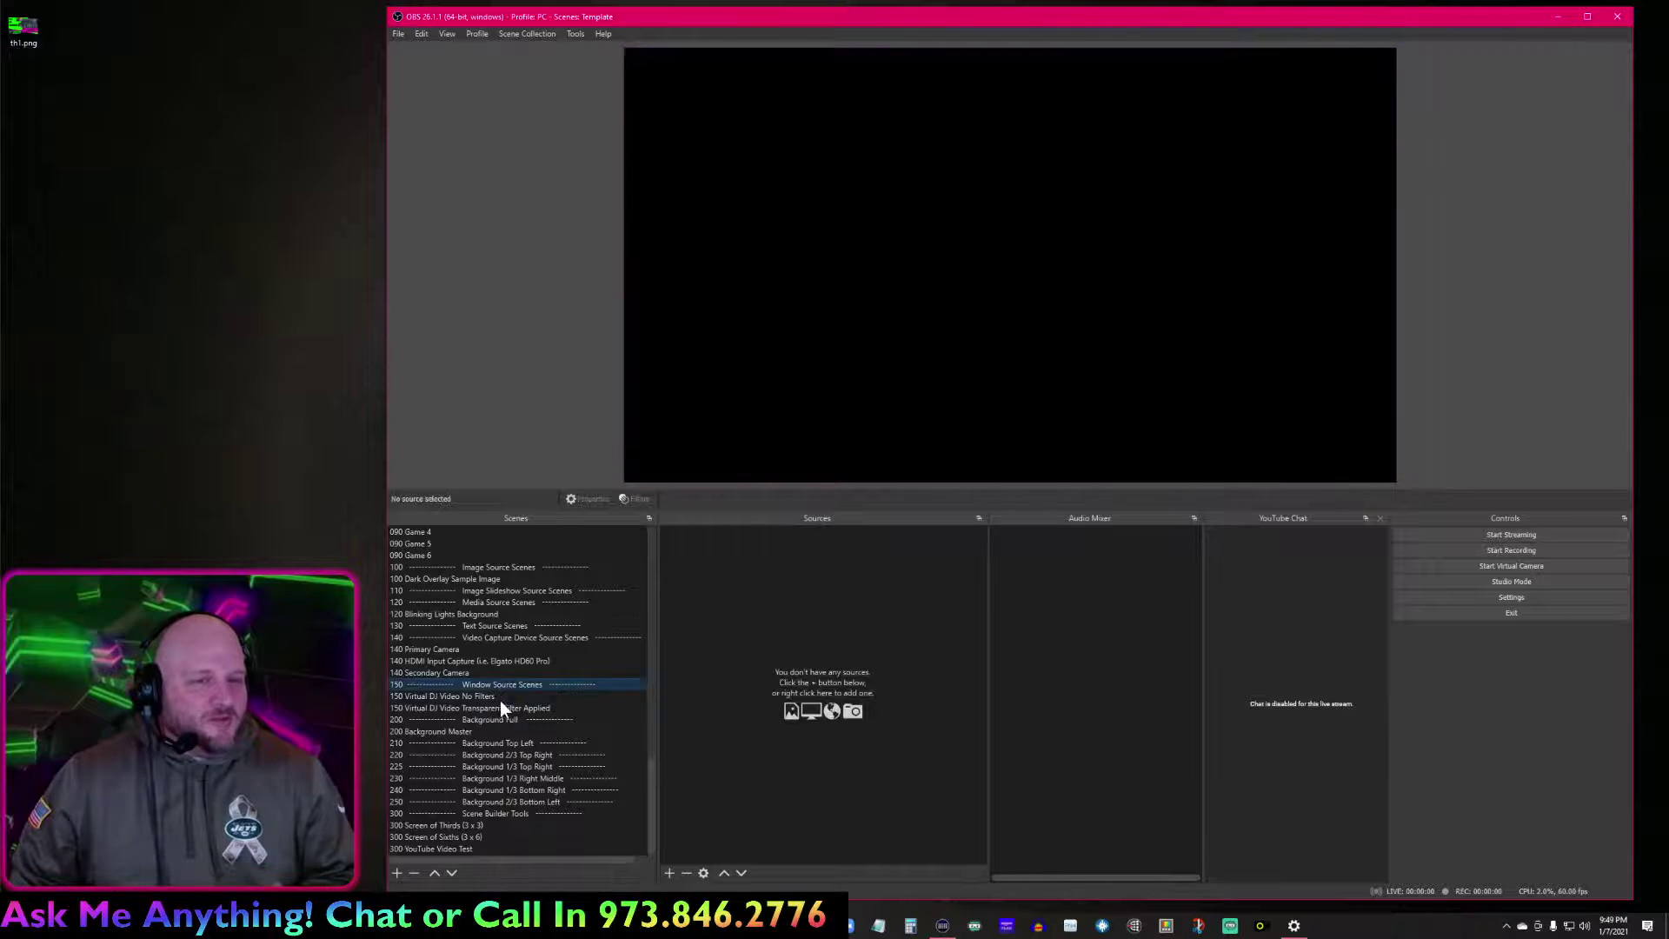
click(493, 849)
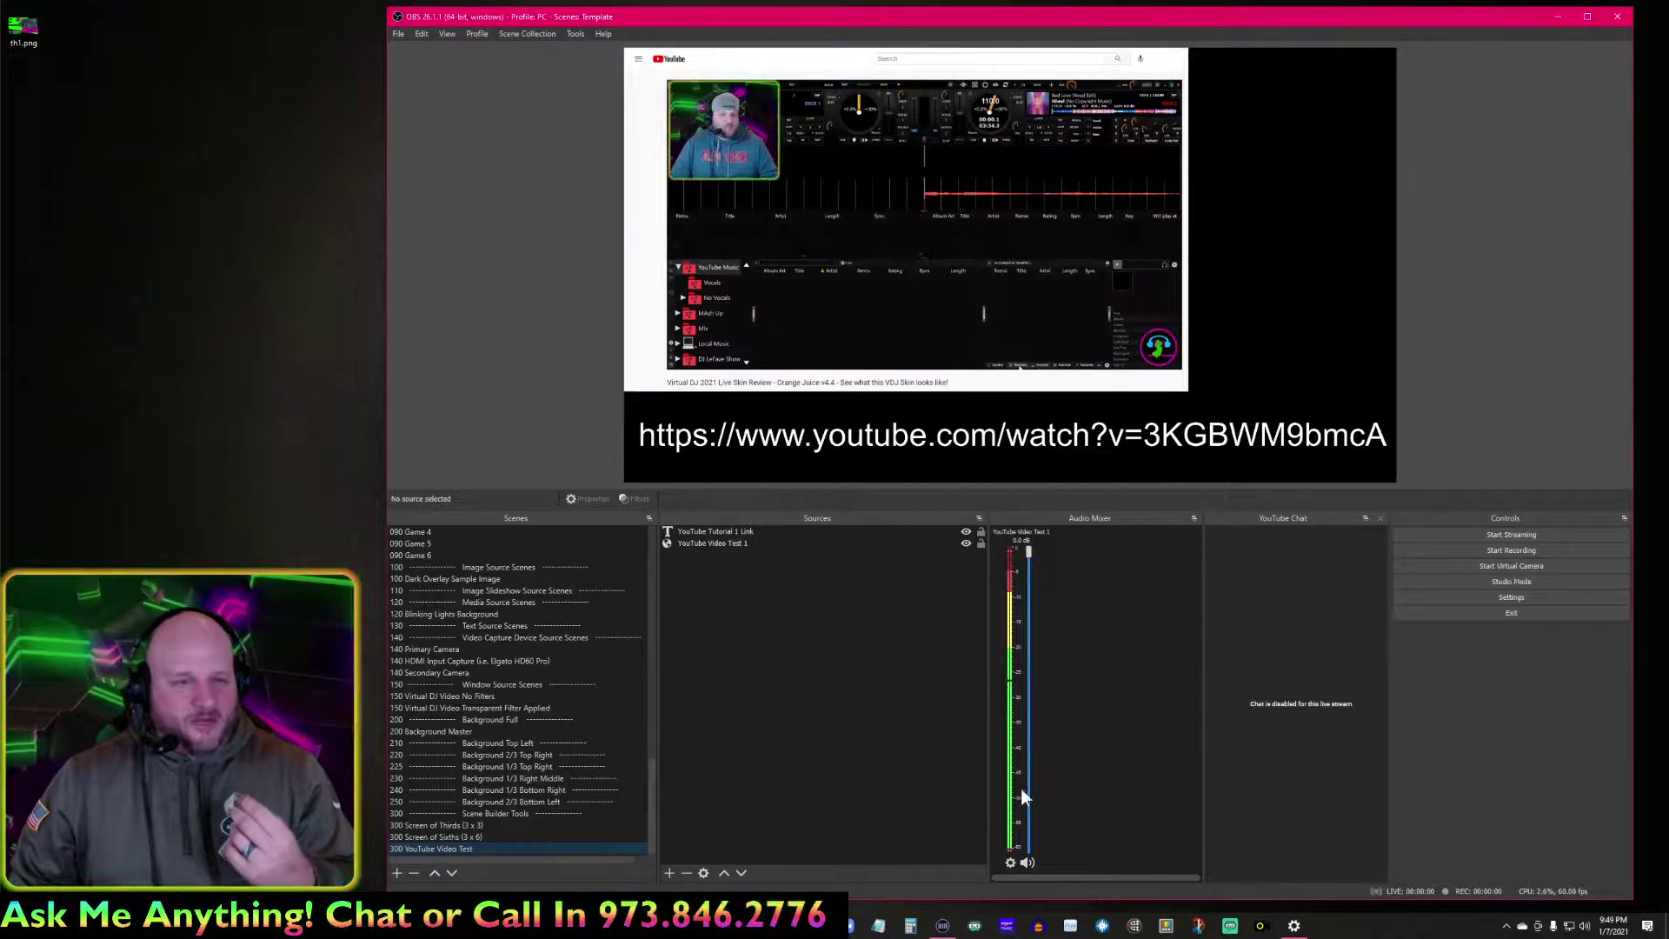
click(1027, 862)
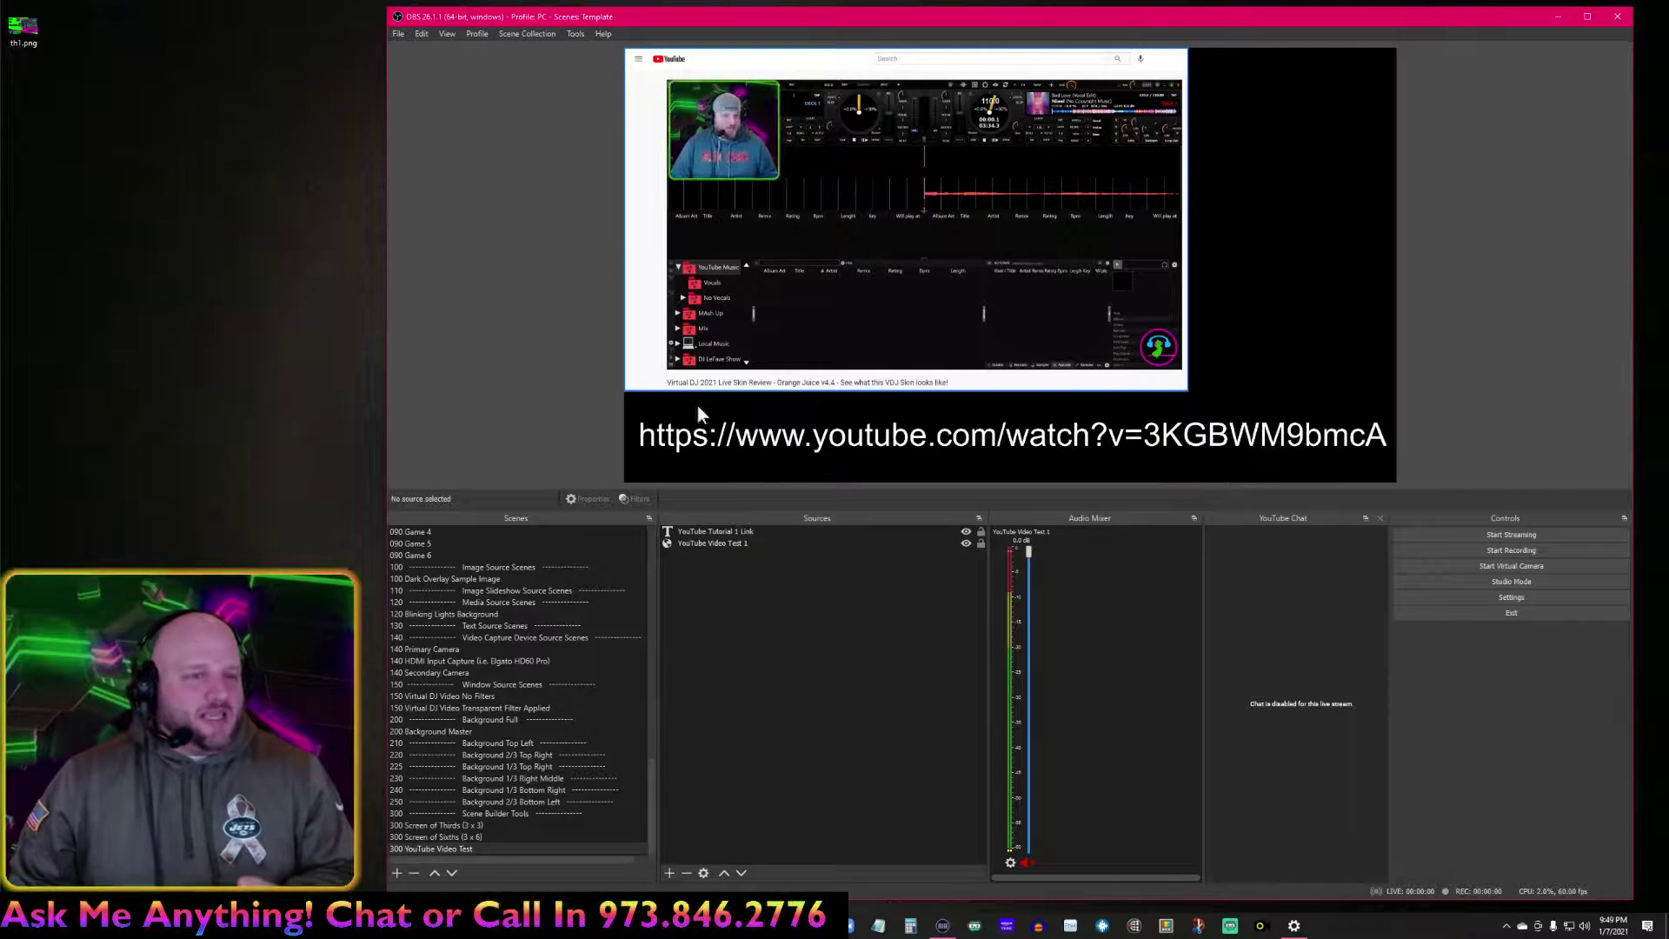
click(944, 438)
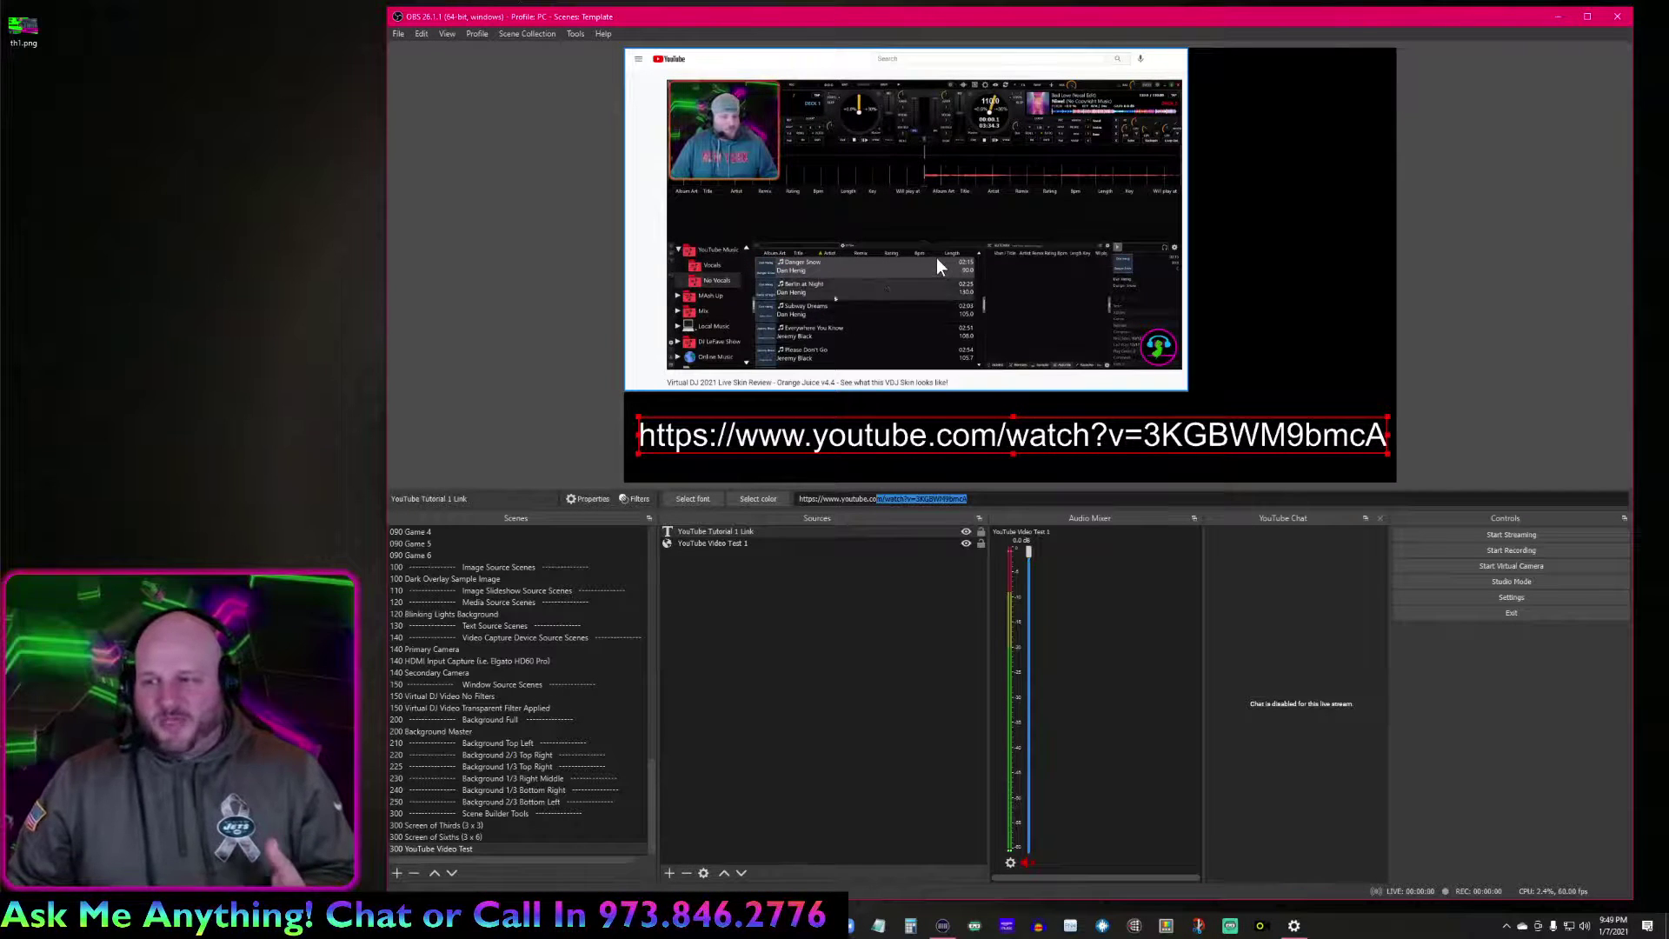
Compare the 300 Screen of Thirds (3 x 3) and 300 Screen of Sixths (3 x 6) layout guide scenes.
click(494, 830)
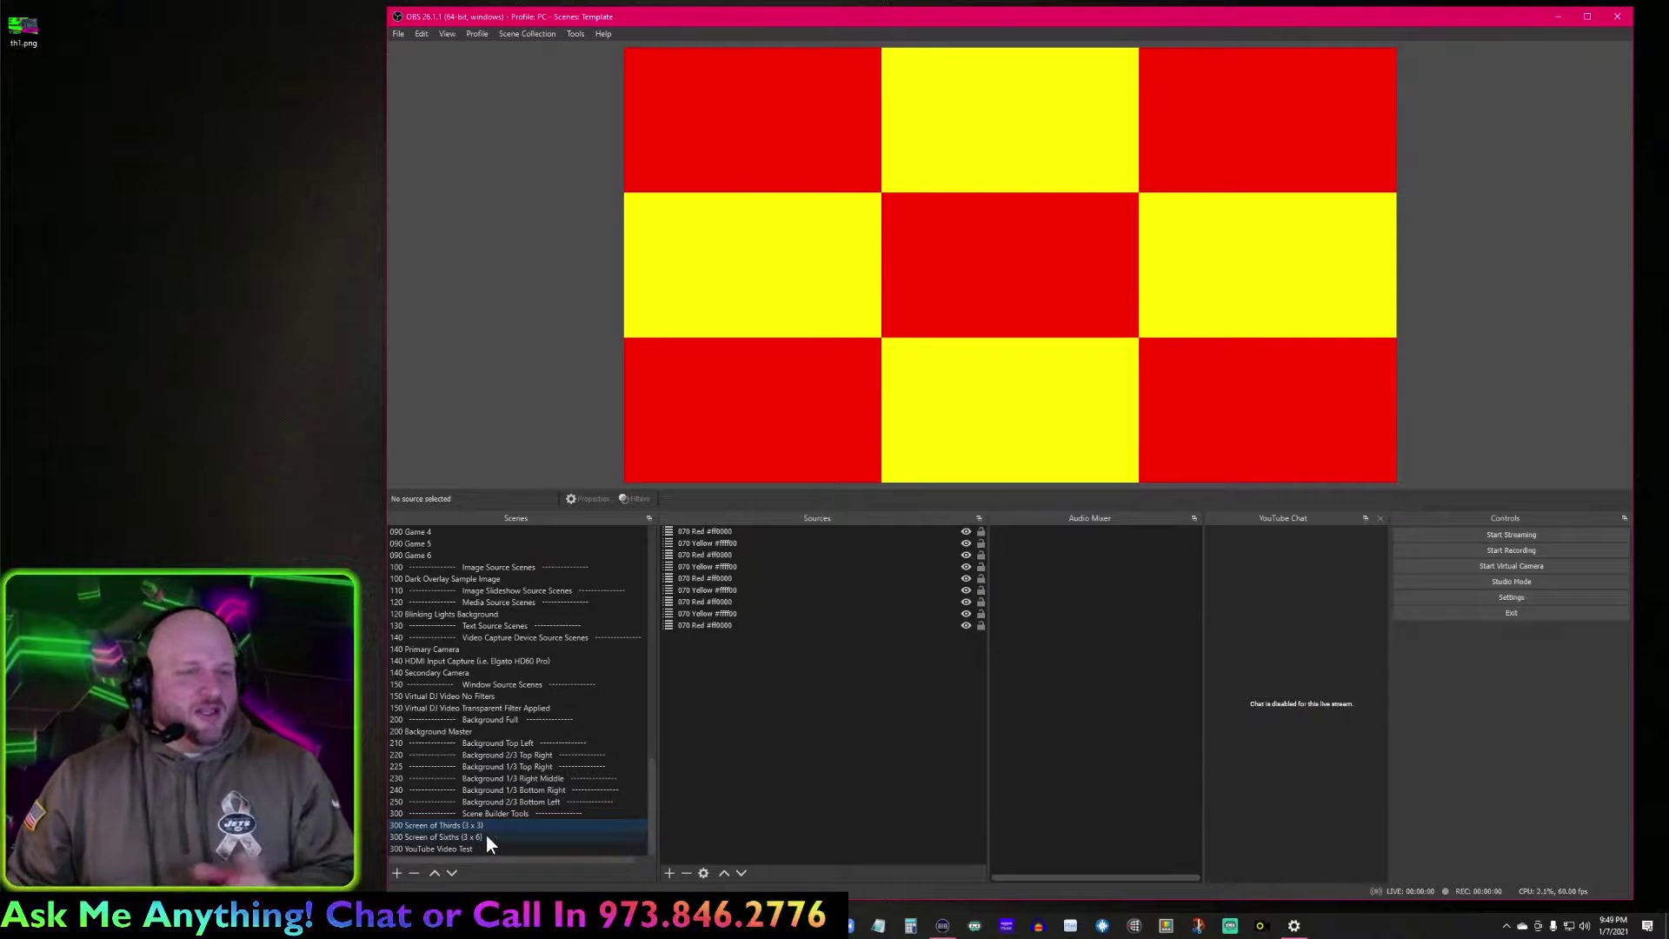
click(487, 836)
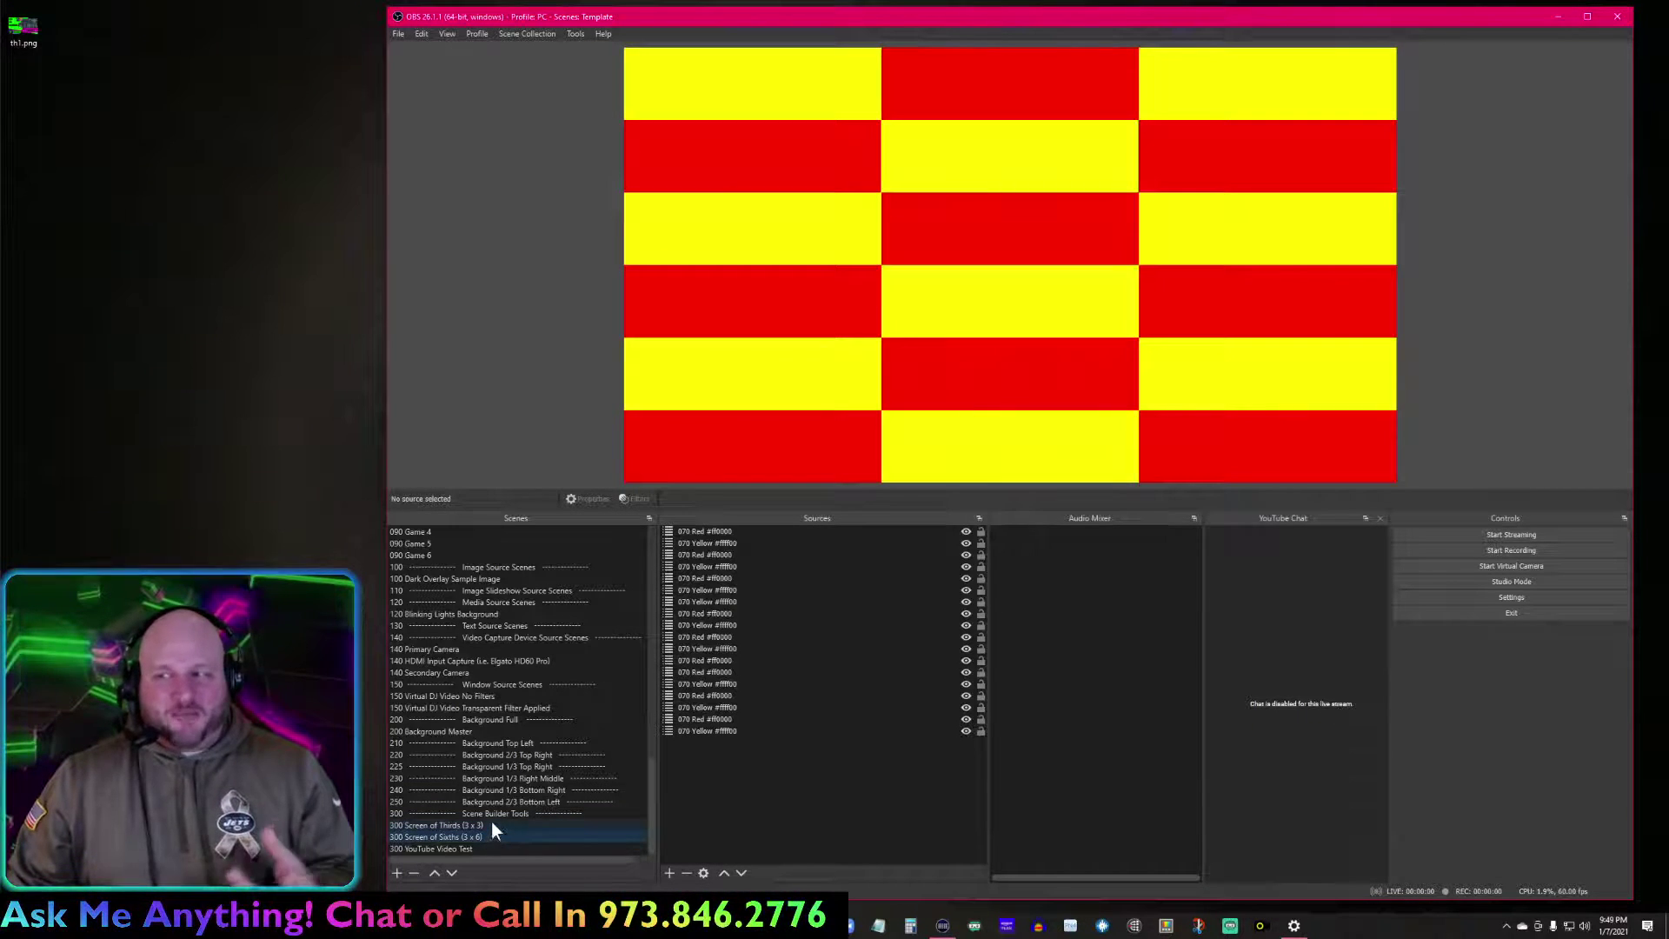
click(491, 823)
Make Example Background Image 1 visible in the 200 Background Master scene and check the background in 000 Live Scene Example 1.
click(504, 803)
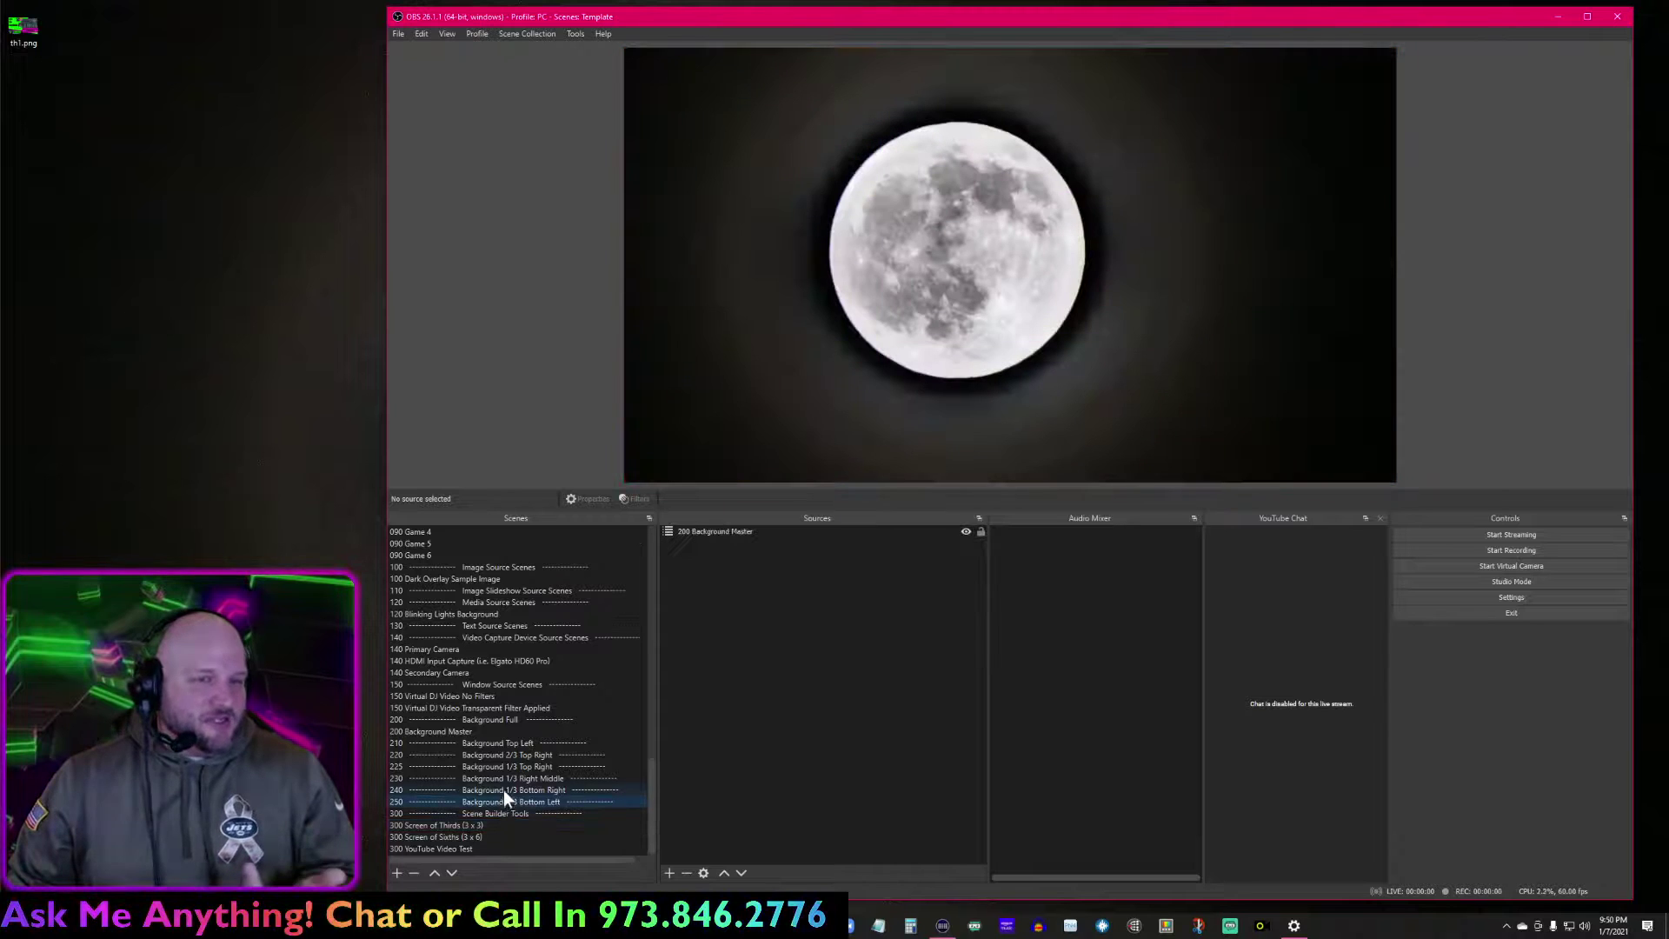
scroll(517, 761, up, 6)
scroll(514, 744, down, 6)
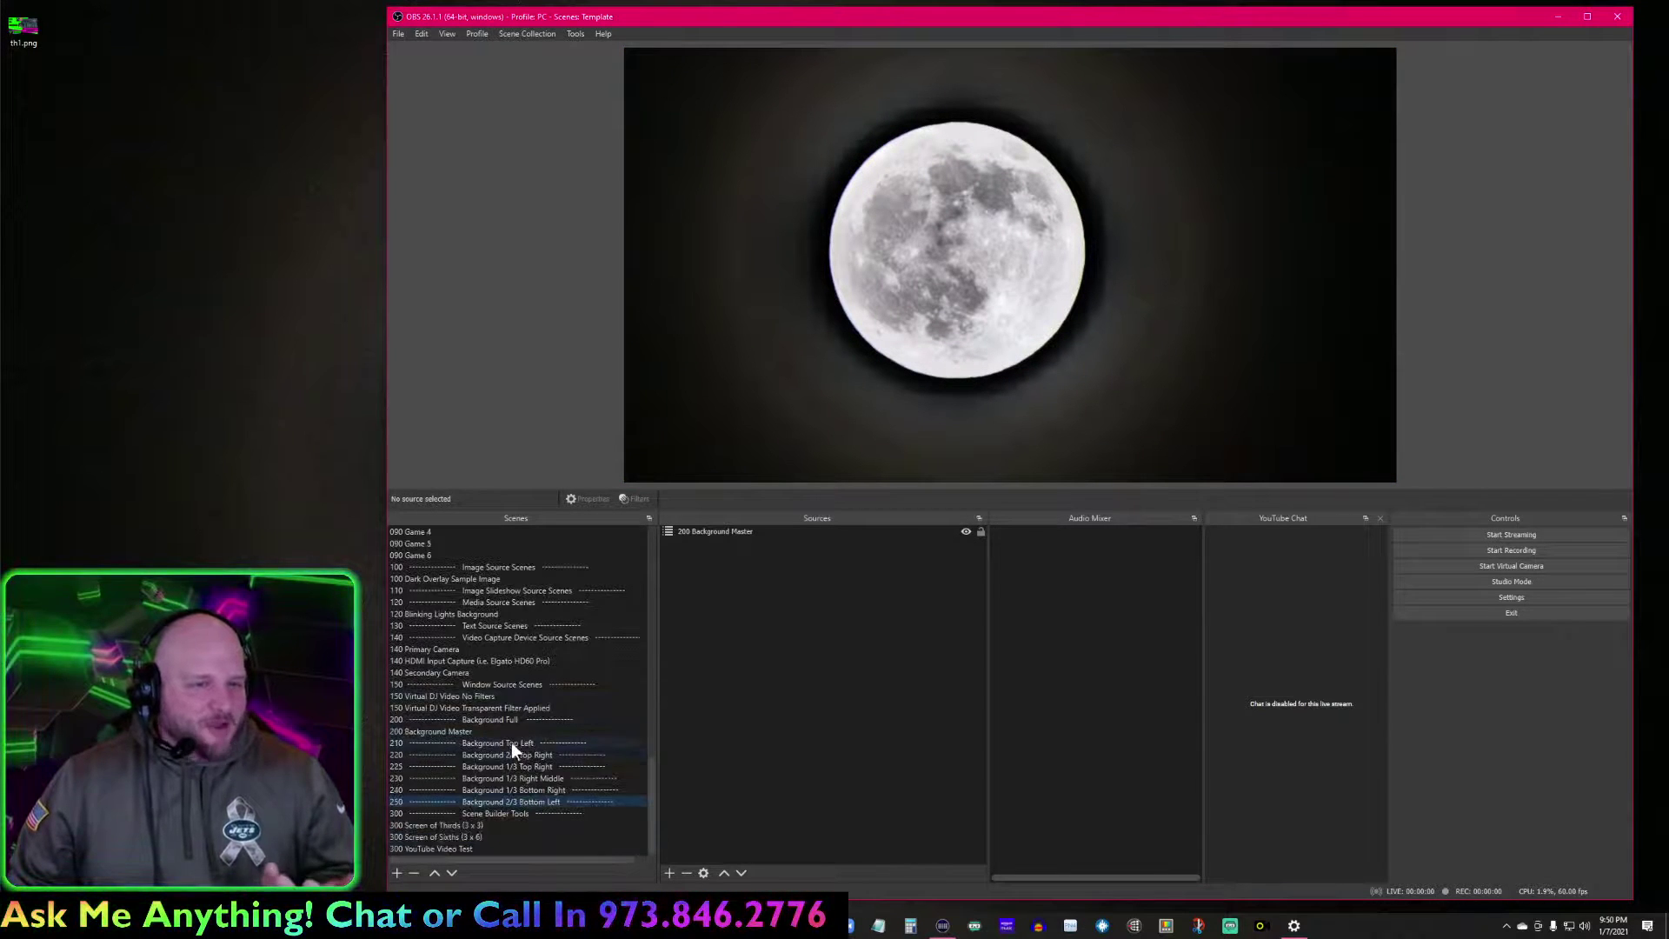
click(509, 734)
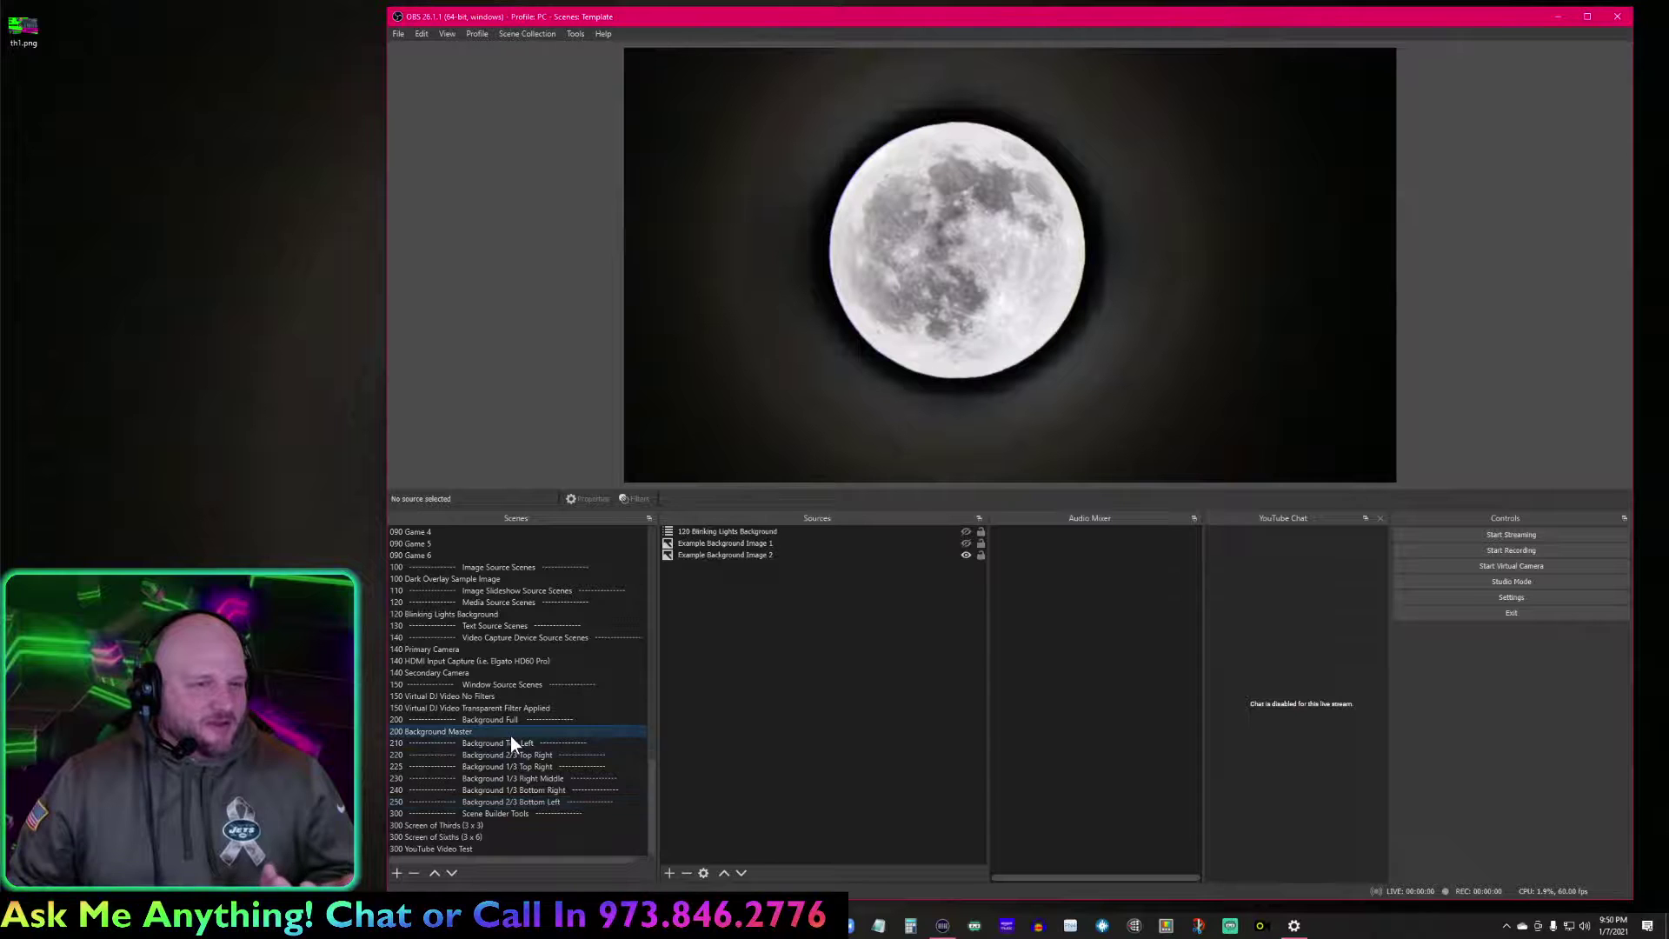
click(965, 542)
scroll(556, 686, up, 12)
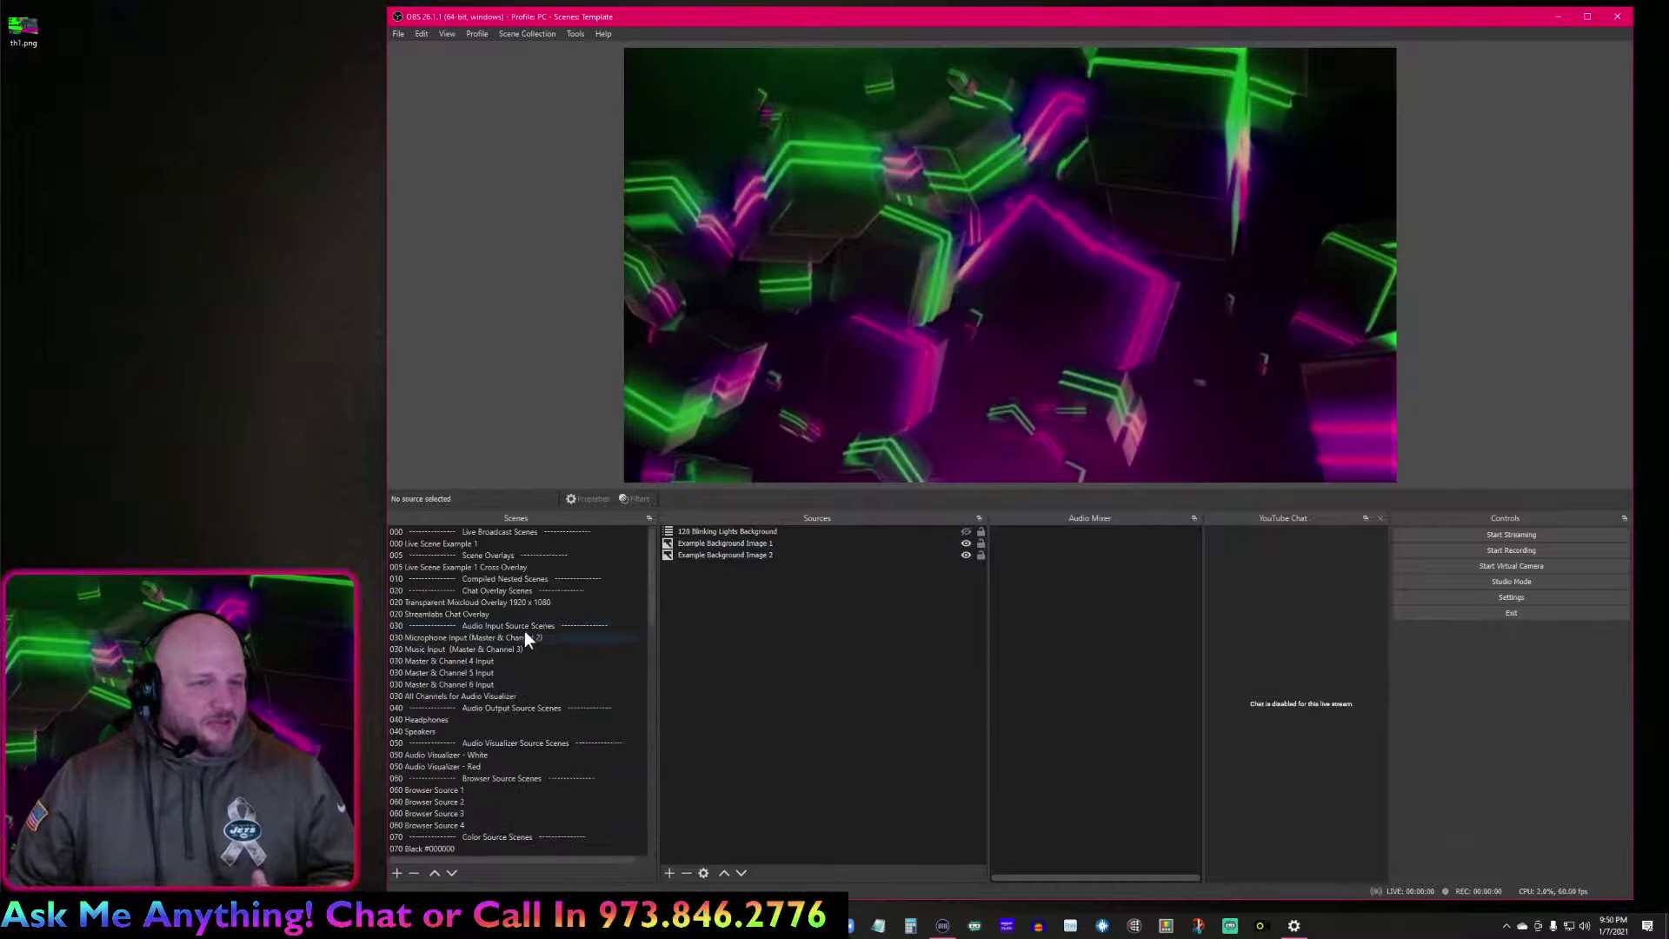
click(472, 543)
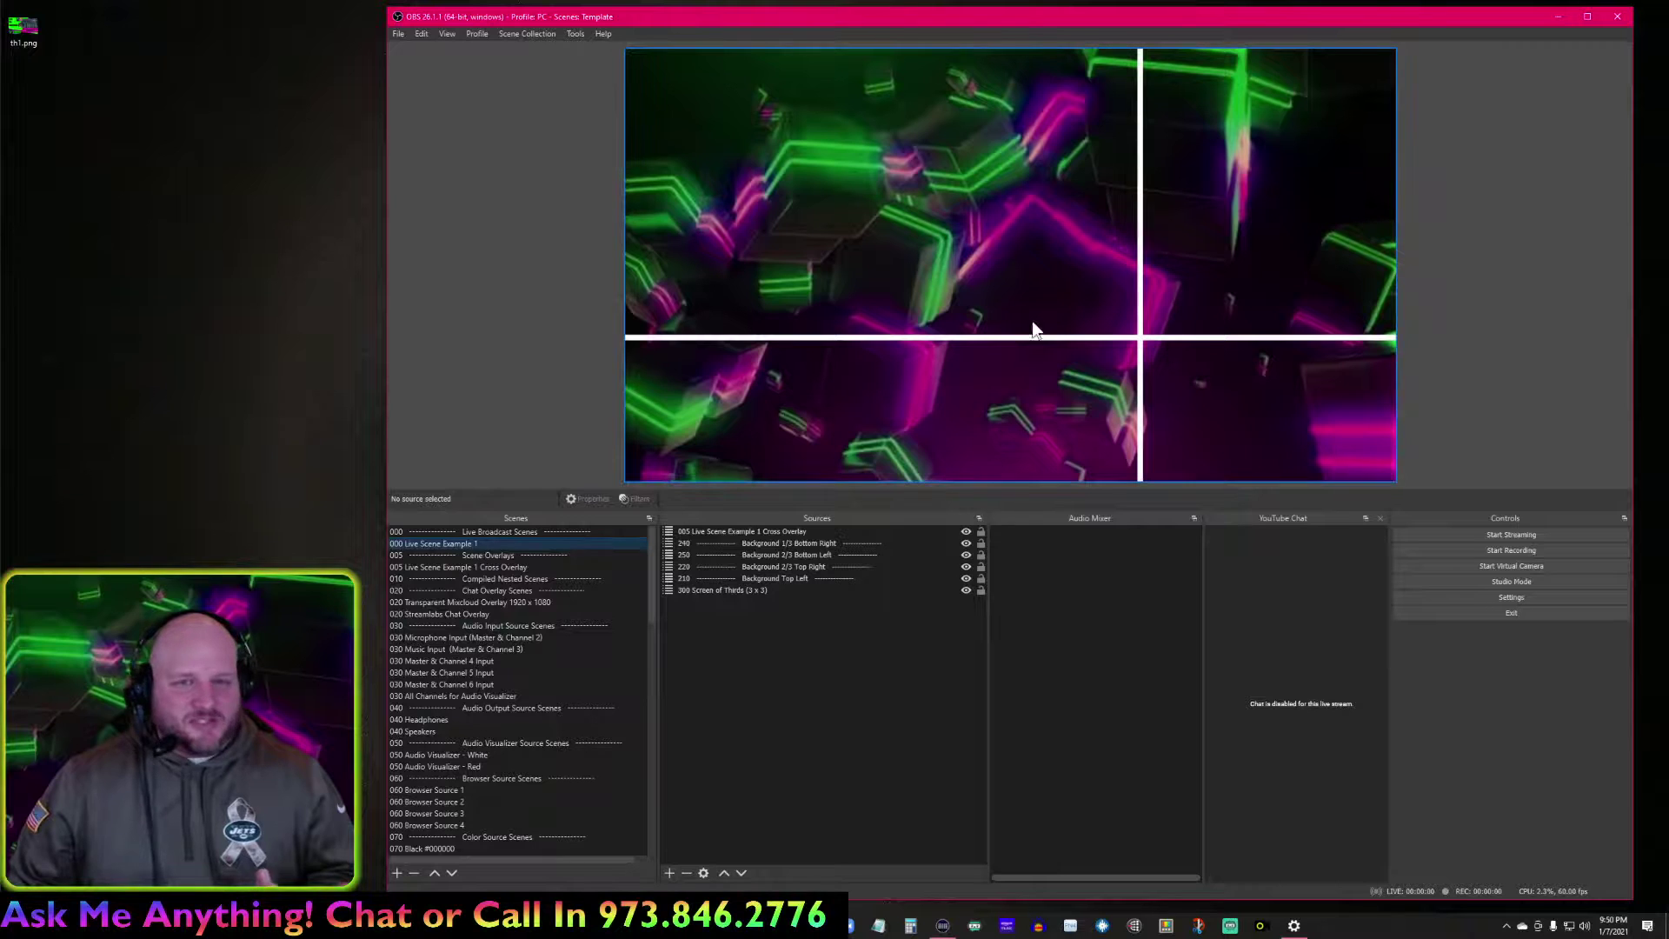